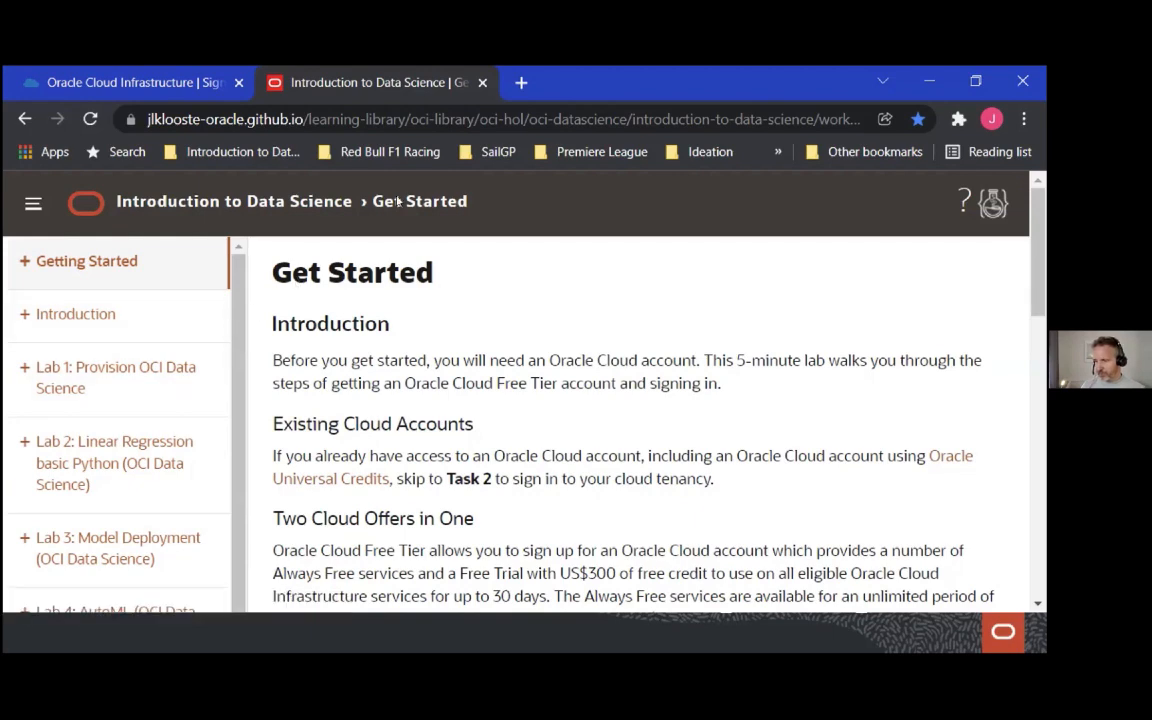
Hide the browser's bookmarks bar to make more room for the workshop page
{"action": "left_click", "coordinate": [1033, 120]}
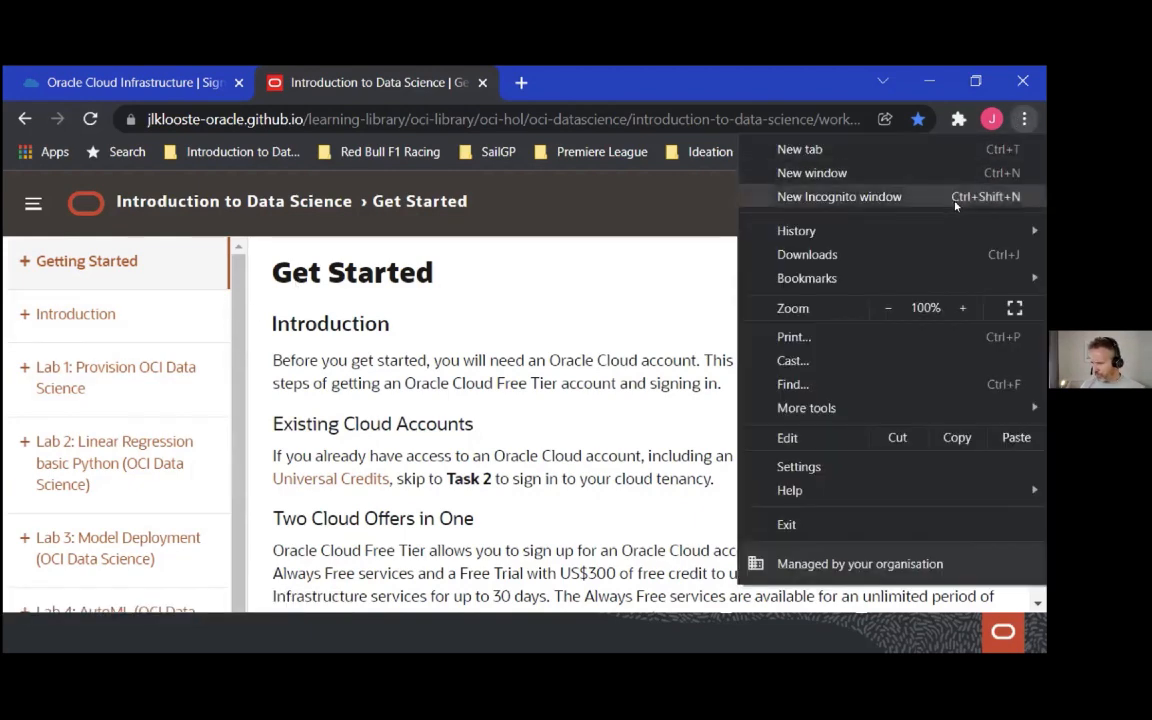
{"action": "mouse_move", "coordinate": [777, 281]}
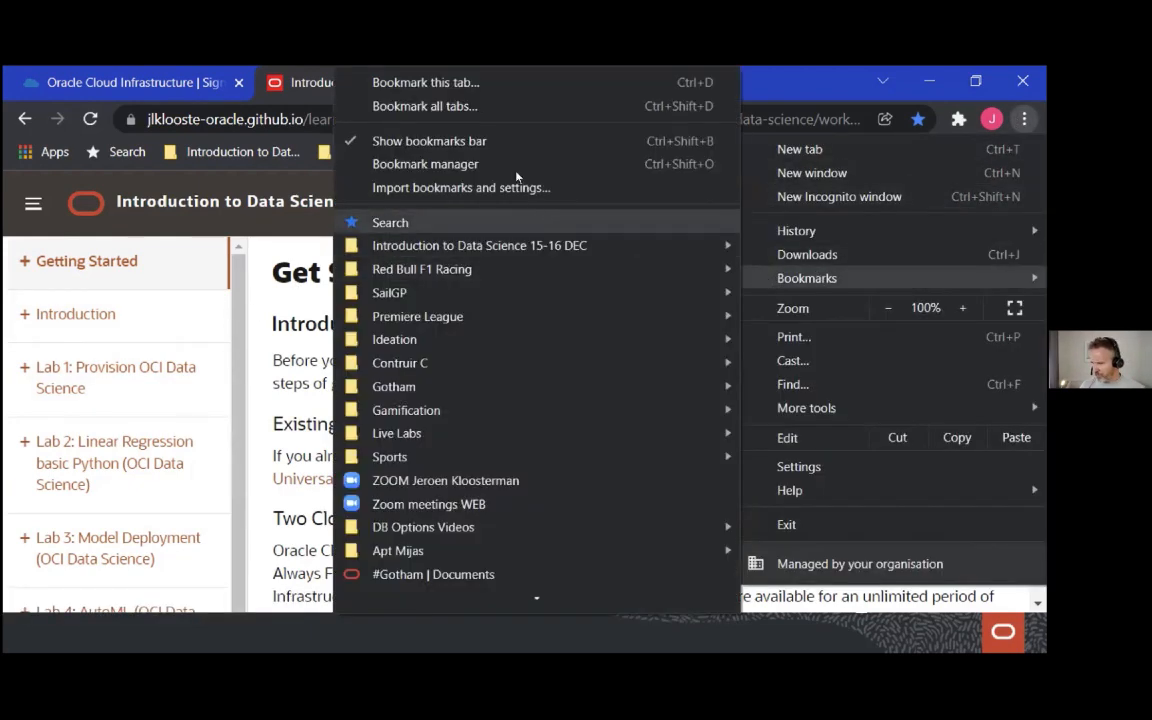
{"action": "left_click", "coordinate": [500, 139]}
{"action": "key", "text": "ctrl+minus"}
{"action": "key", "text": "ctrl+minus"}
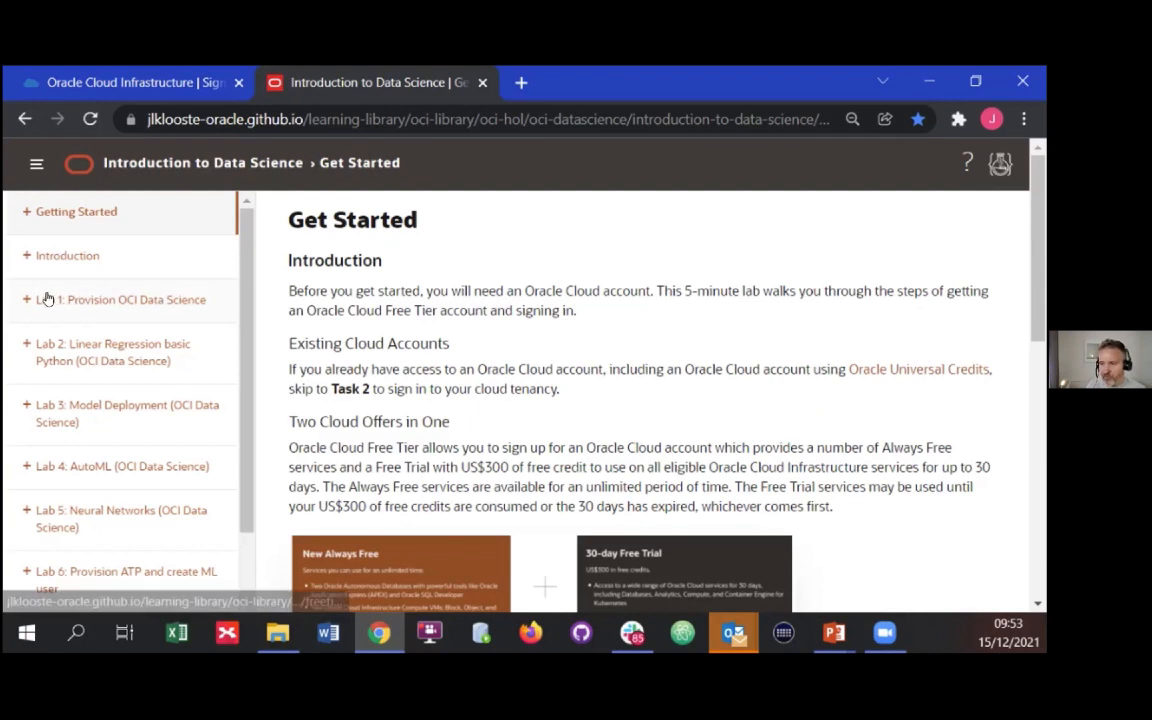
In Lab 1: Provision OCI Data Science, expand Task 1 on configuring prerequisites and launch Deploy to Oracle Cloud
{"action": "left_click", "coordinate": [145, 300]}
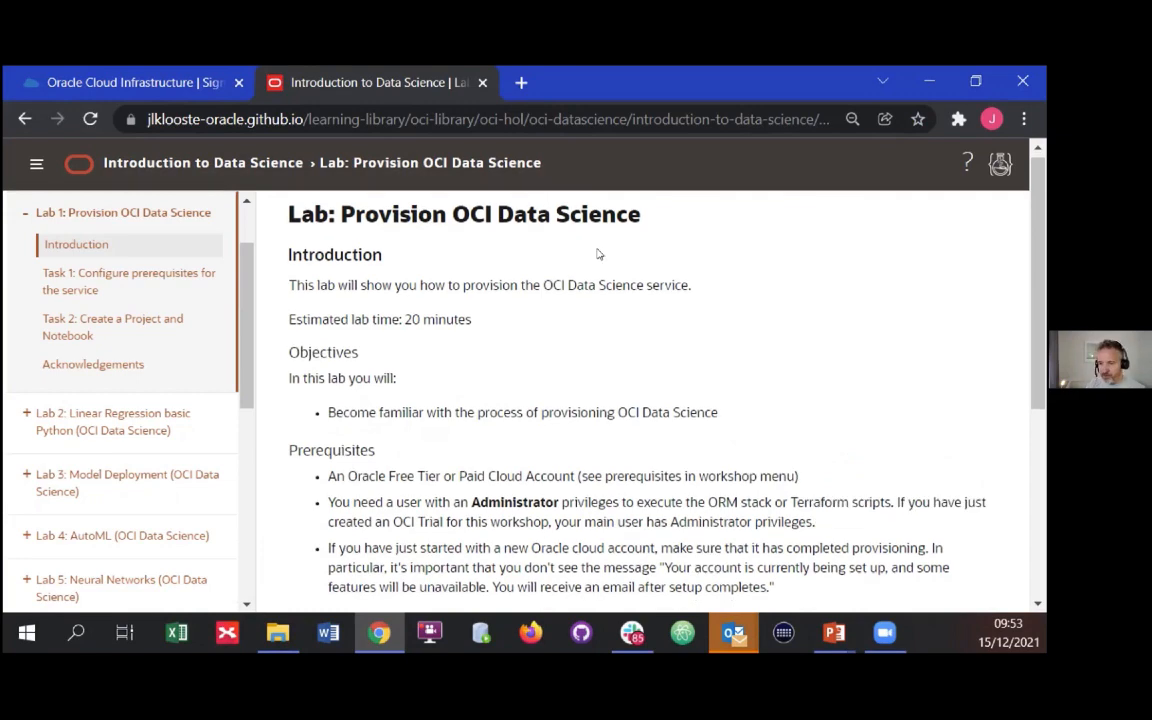
{"action": "scroll", "coordinate": [400, 310], "scroll_direction": "down", "scroll_amount": 3}
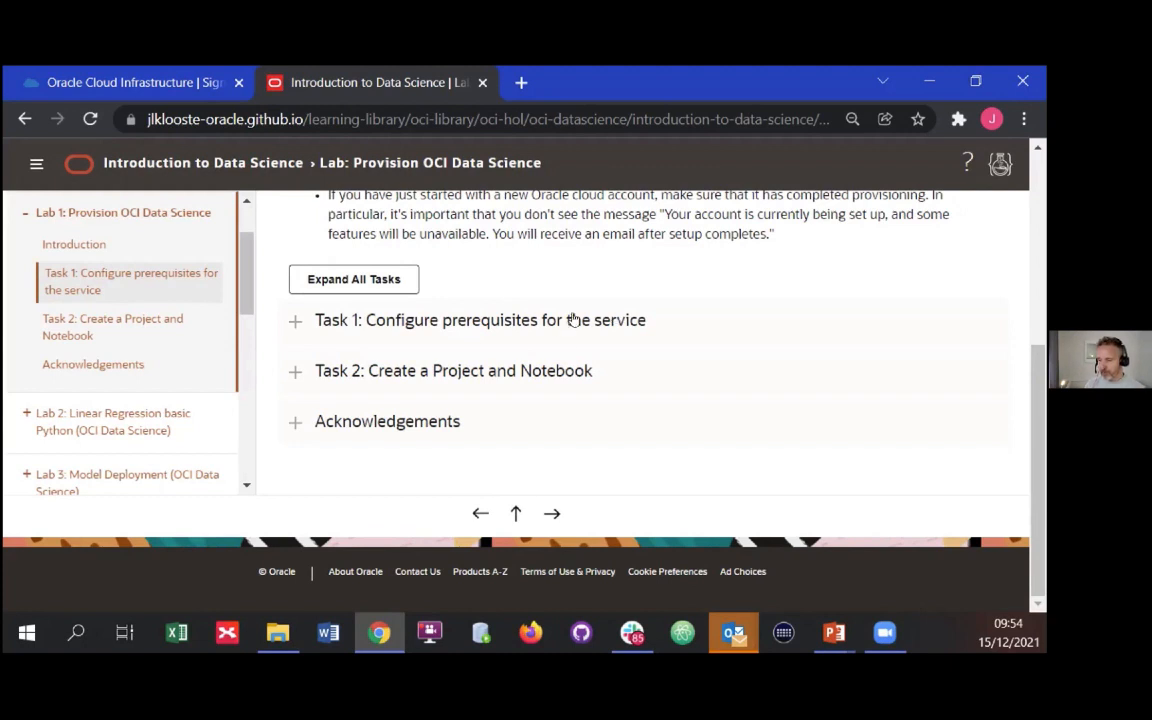
{"action": "left_click", "coordinate": [594, 322]}
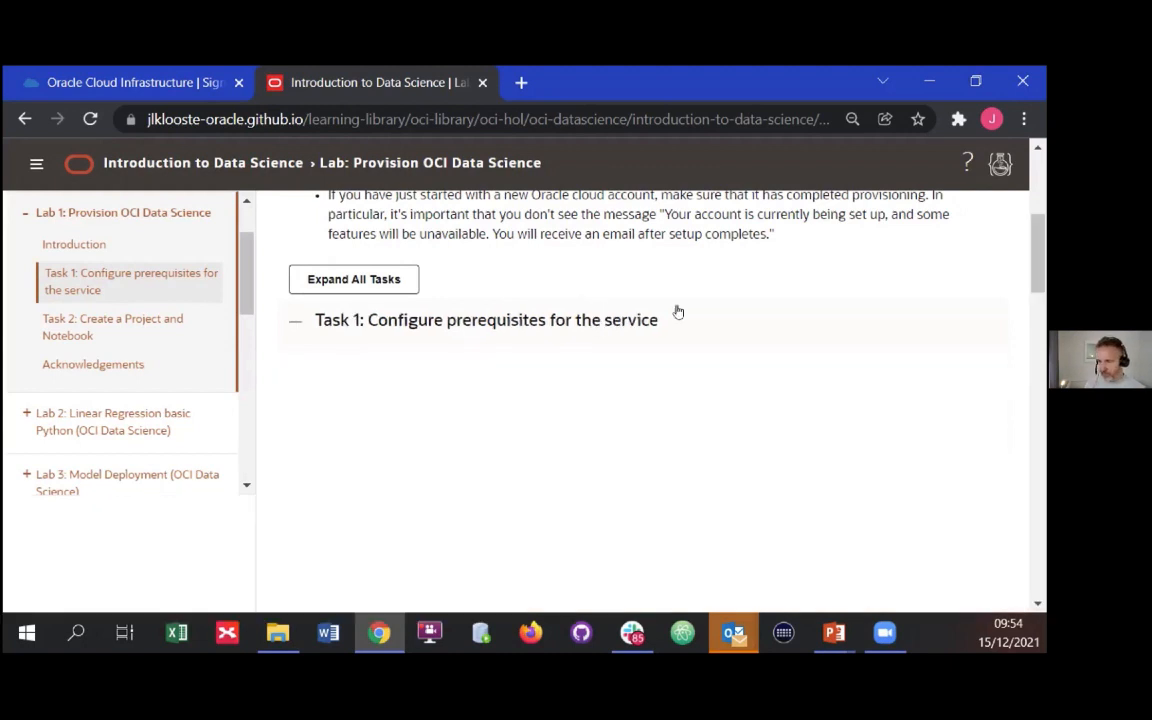
{"action": "scroll", "coordinate": [660, 490], "scroll_direction": "down", "scroll_amount": 2}
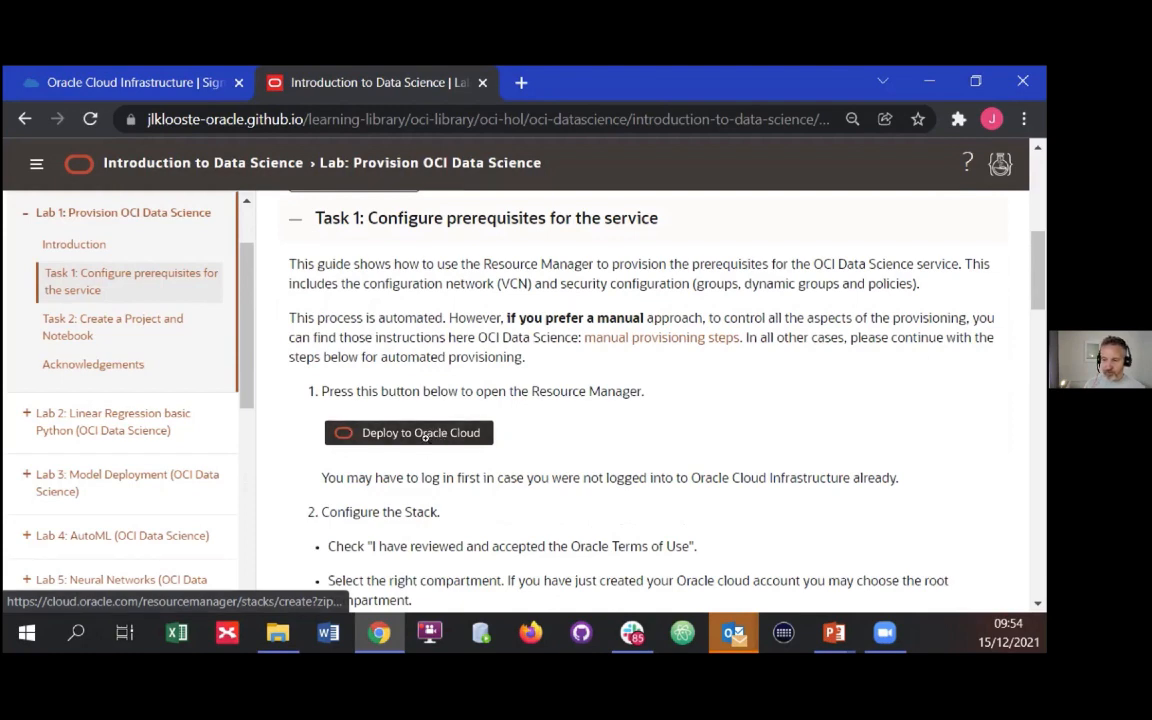
{"action": "left_click", "coordinate": [467, 431]}
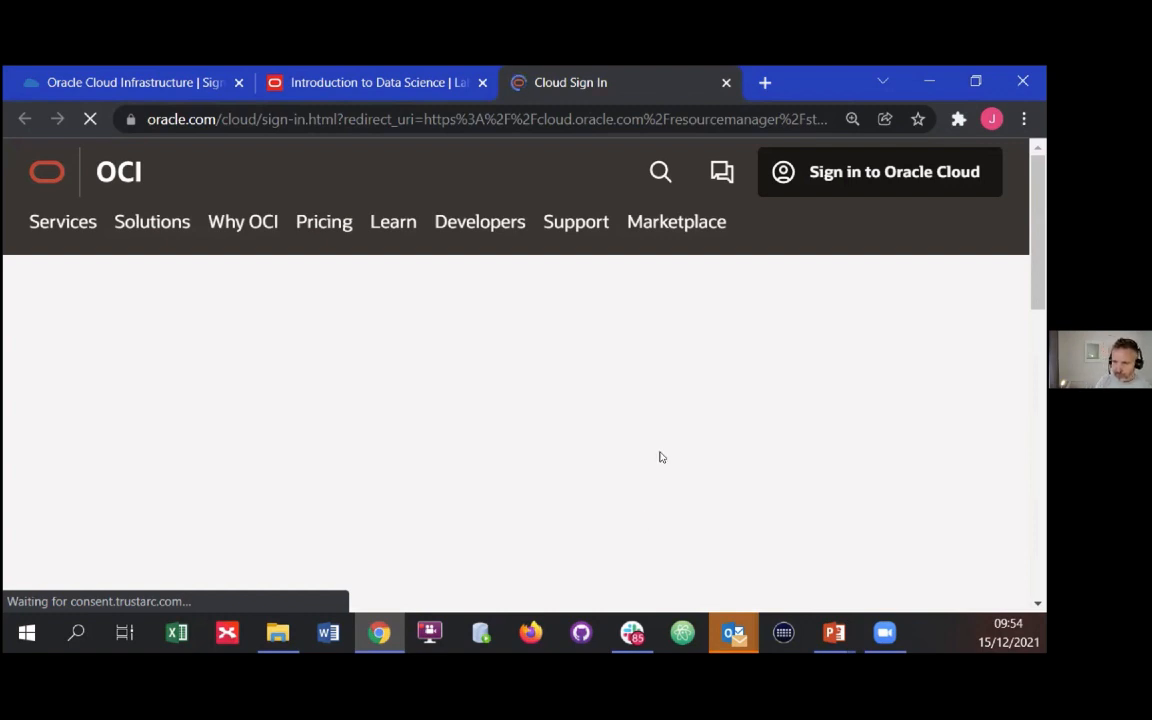
Sign in to Oracle Cloud with the remembered cloud account, the oracleidentitycloudservice identity provider and the saved credentials
{"action": "scroll", "coordinate": [660, 456], "scroll_direction": "down", "scroll_amount": 2}
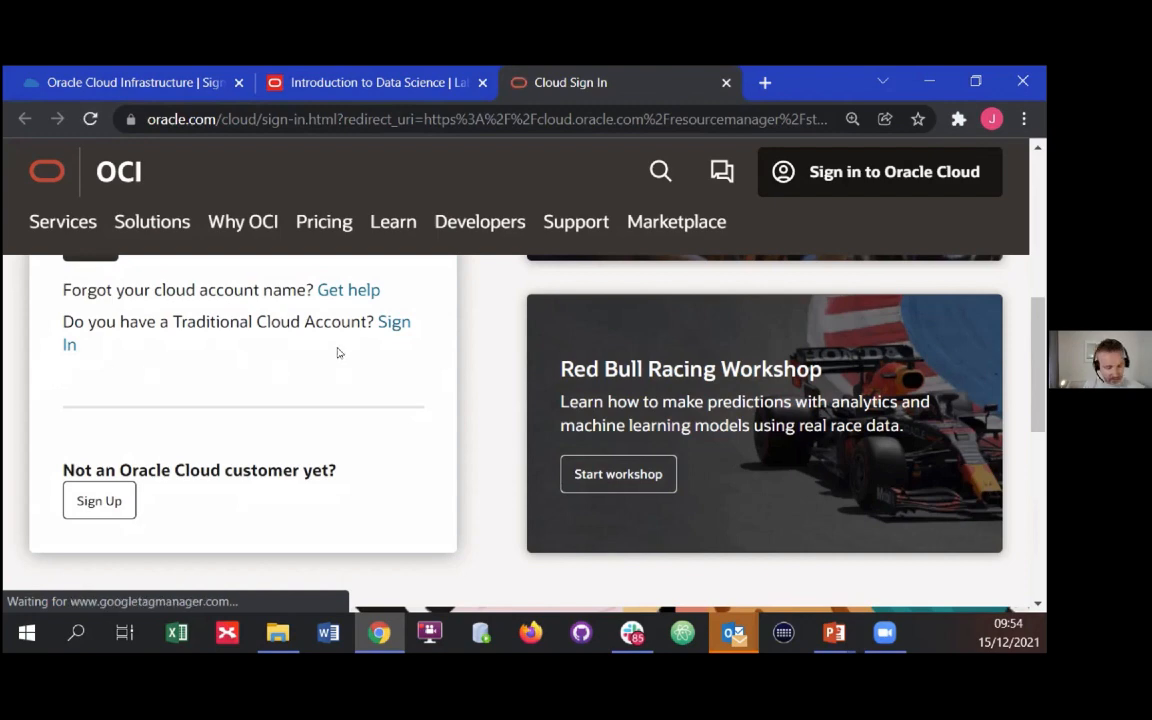
{"action": "key", "text": "ctrl+minus"}
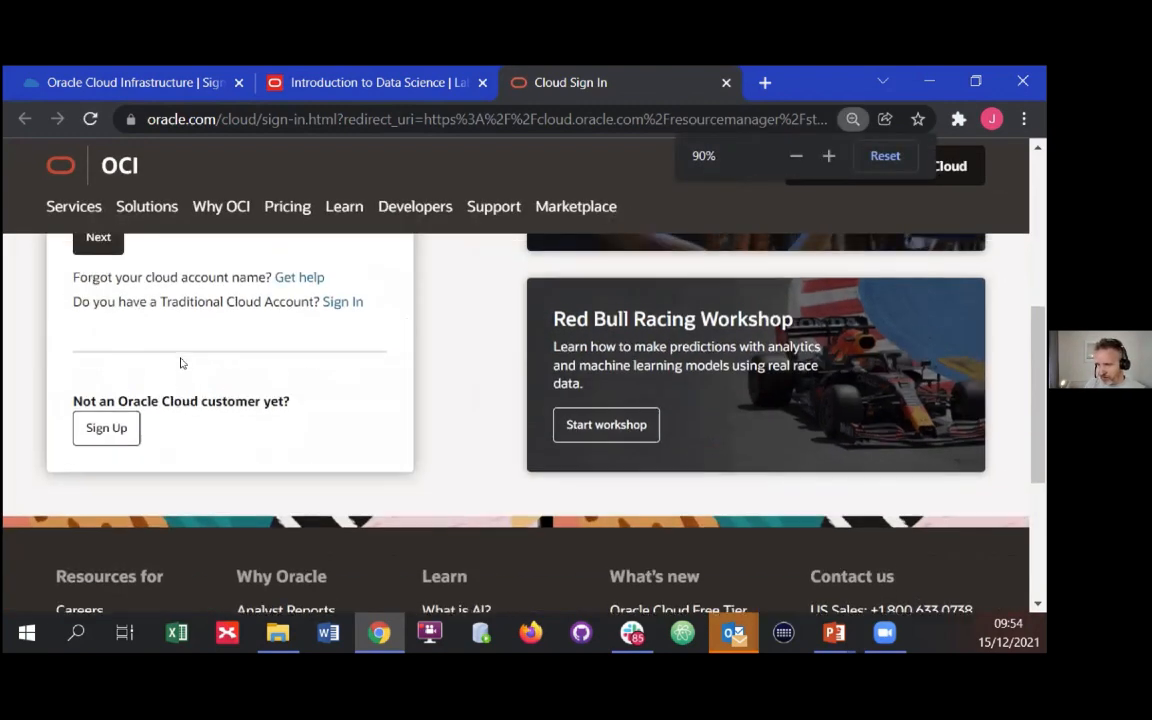
{"action": "left_click", "coordinate": [148, 333]}
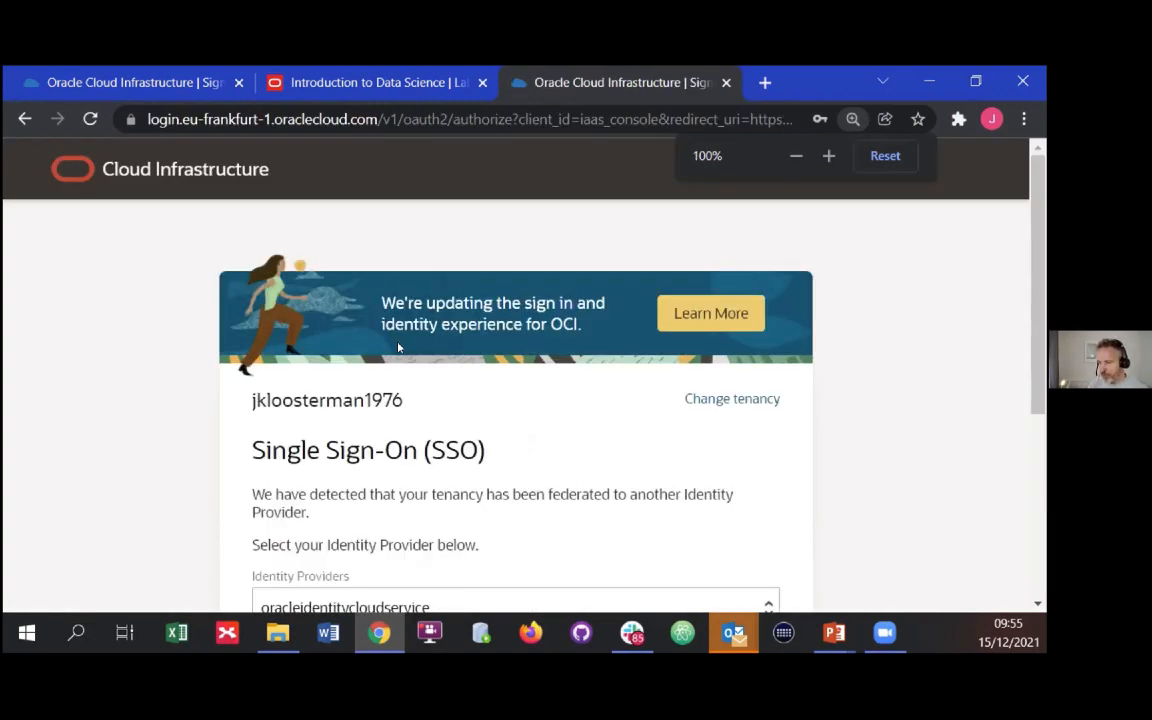
{"action": "scroll", "coordinate": [663, 411], "scroll_direction": "down", "scroll_amount": 1}
{"action": "left_click", "coordinate": [304, 566]}
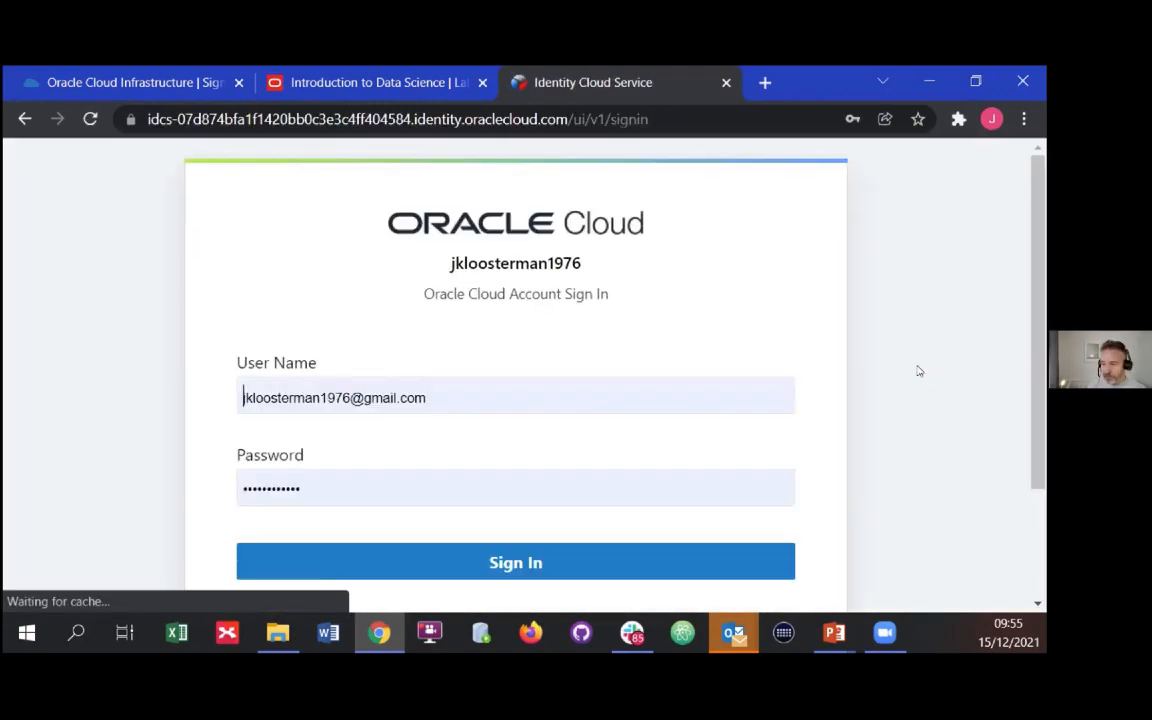
{"action": "left_click", "coordinate": [409, 572]}
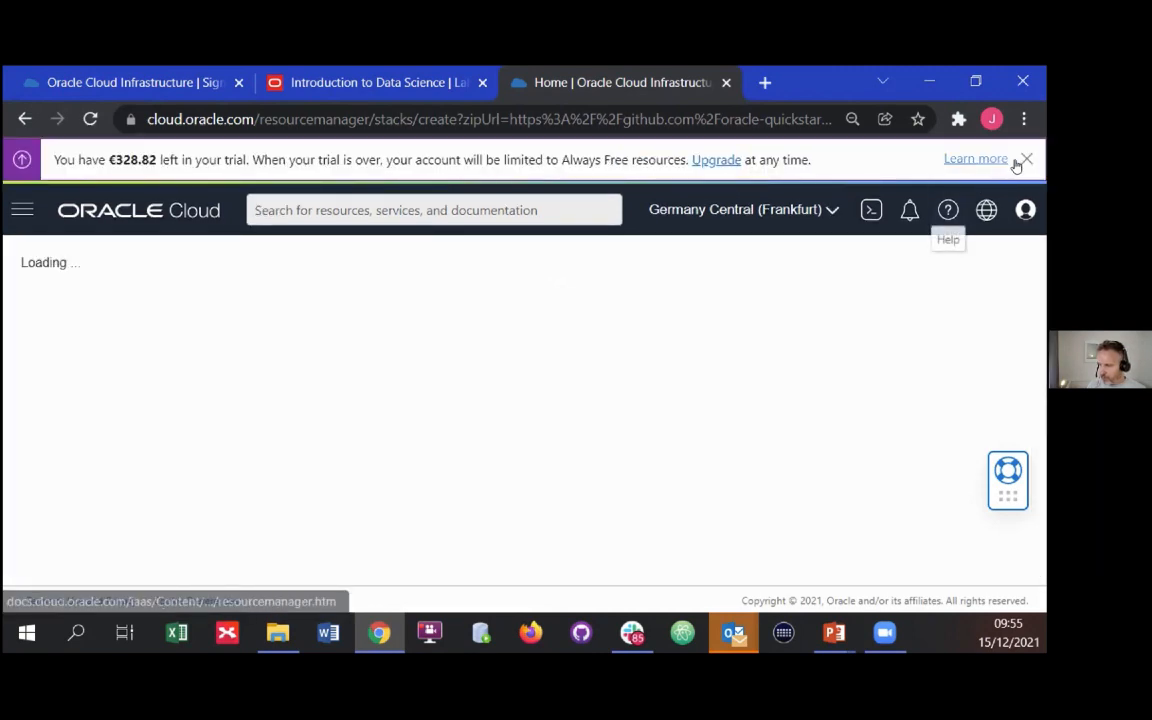
Dismiss the trial credit notice above the Create Stack form
{"action": "left_click", "coordinate": [1026, 159]}
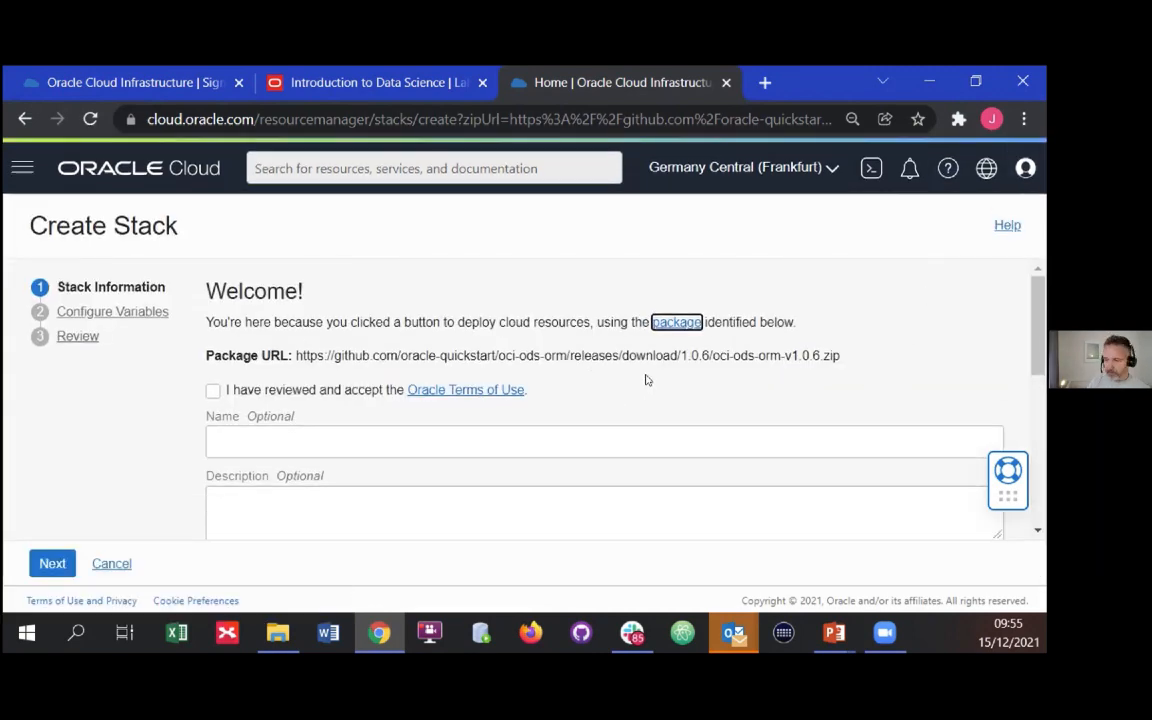
{"action": "key", "text": "ctrl+minus"}
{"action": "key", "text": "ctrl+minus"}
{"action": "key", "text": "ctrl+minus"}
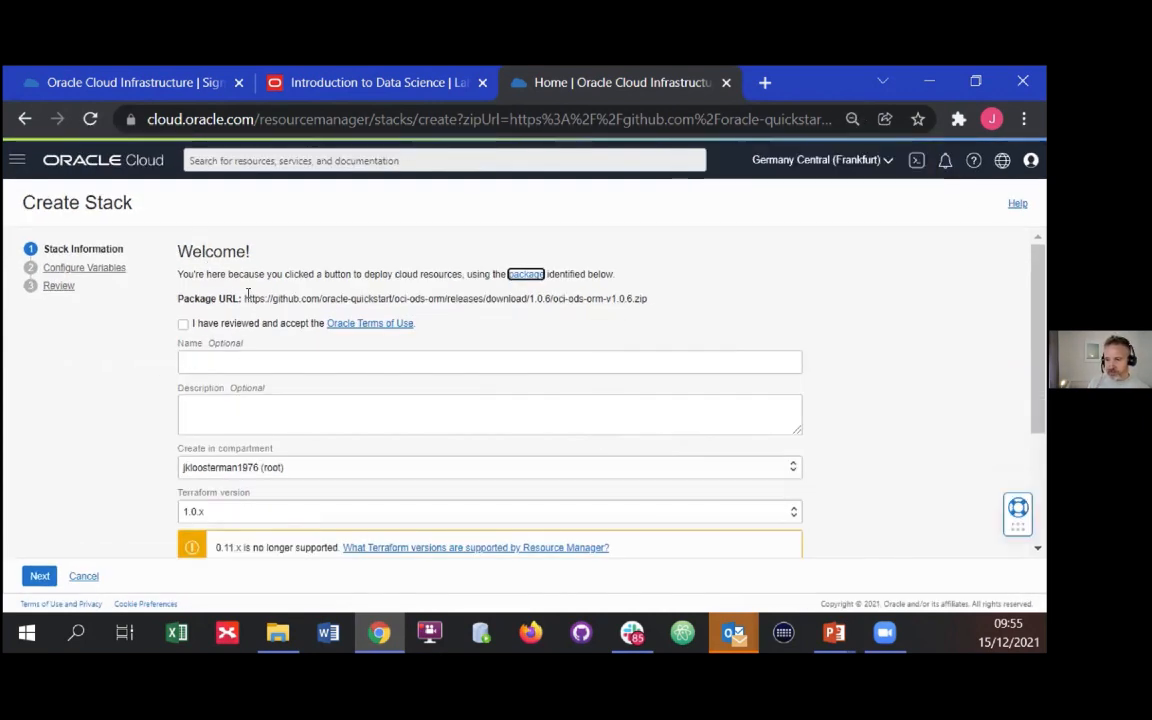
Examine the package URL, name, description, compartment, Terraform version and tag fields of the Create Stack form
{"action": "left_click_drag", "start_coordinate": [243, 297], "coordinate": [725, 303]}
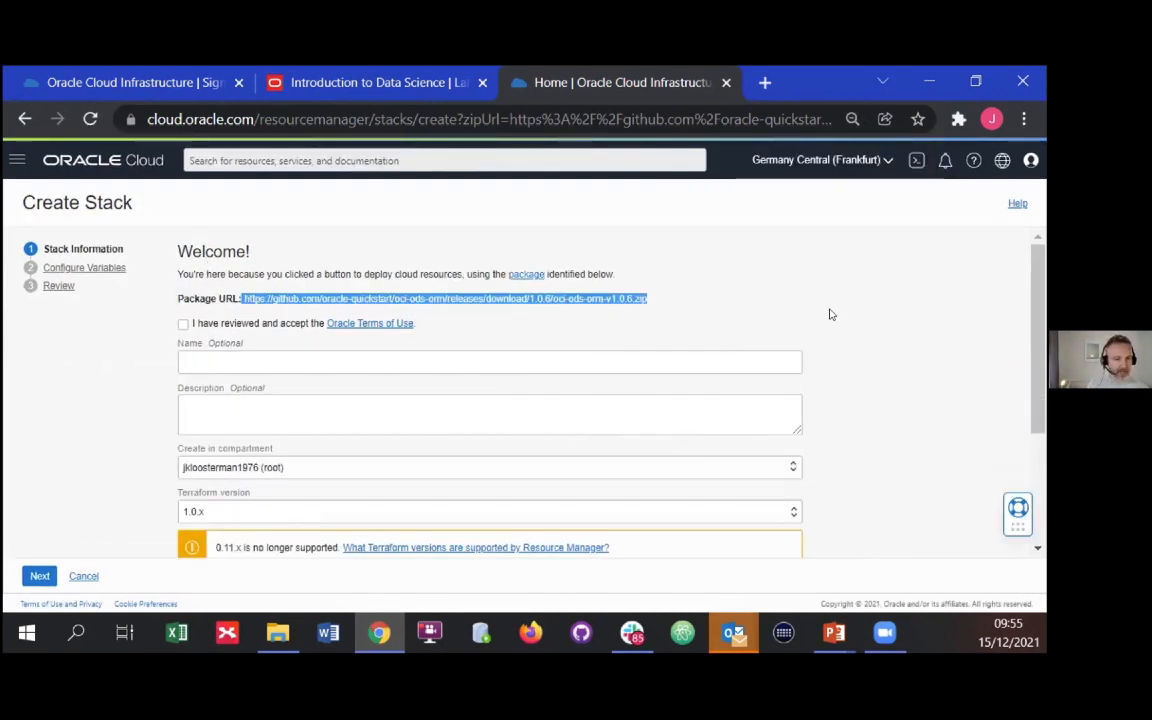
{"action": "left_click", "coordinate": [211, 360]}
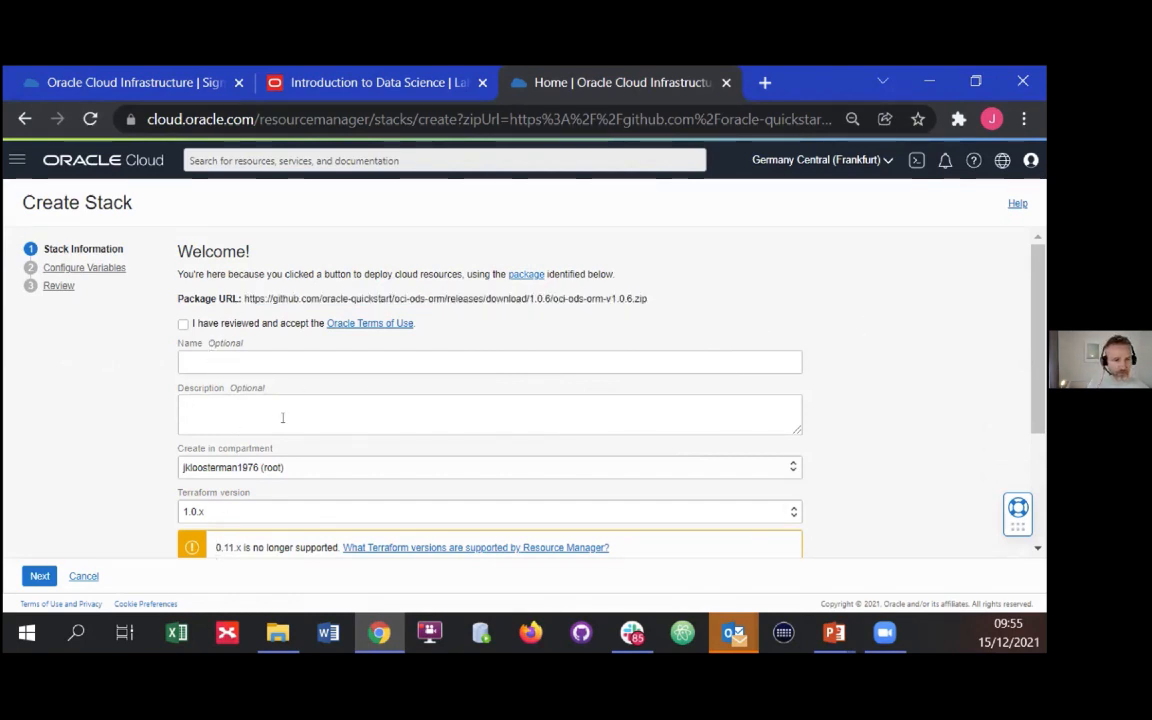
{"action": "scroll", "coordinate": [620, 458], "scroll_direction": "down", "scroll_amount": 2}
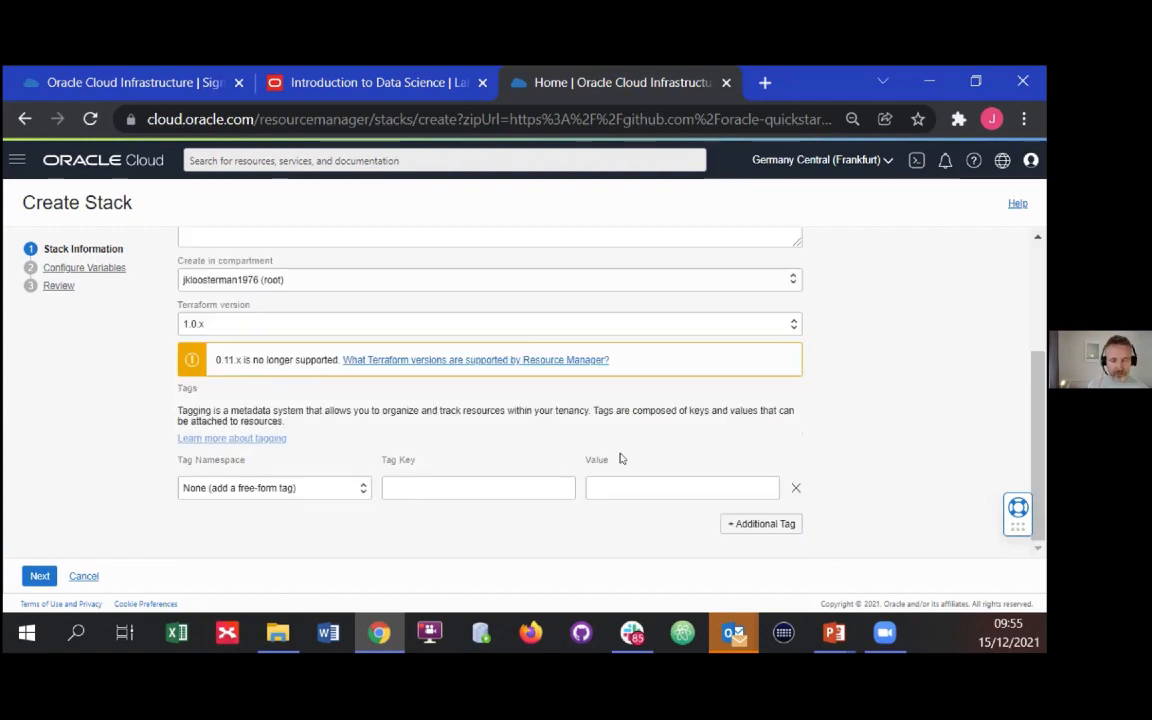
{"action": "scroll", "coordinate": [620, 458], "scroll_direction": "up", "scroll_amount": 1}
{"action": "scroll", "coordinate": [814, 377], "scroll_direction": "up", "scroll_amount": 1}
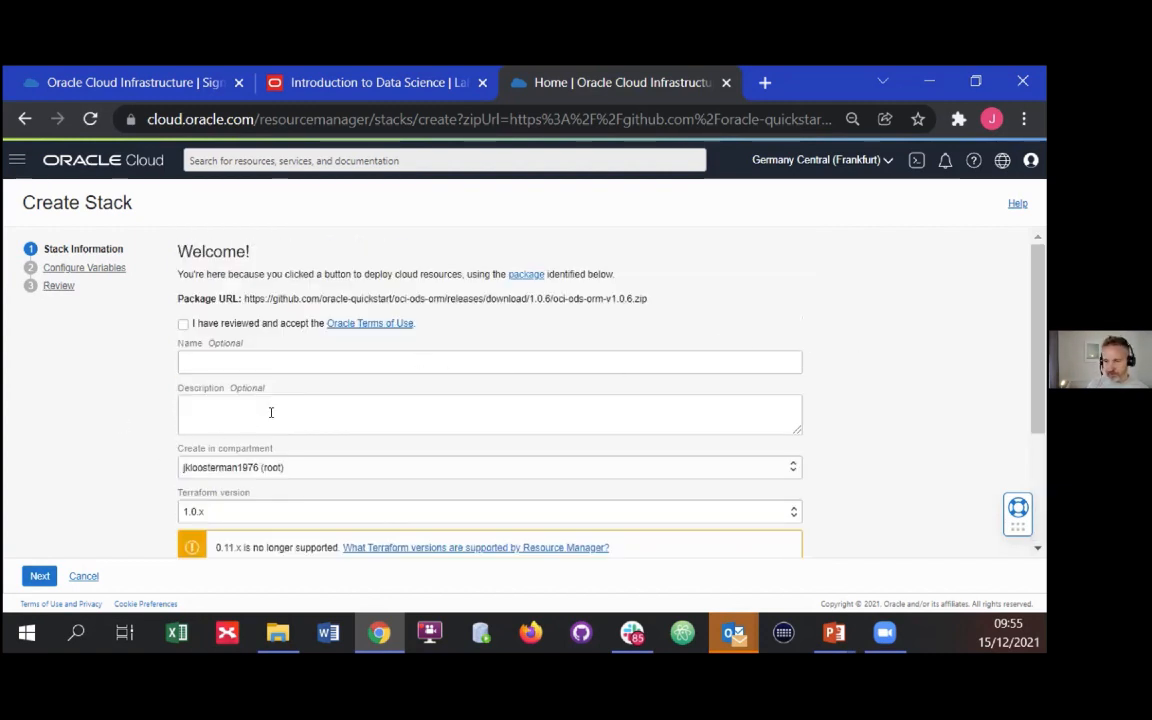
Read the stack configuration instructions in Task 1 of the lab guide, down to the vault and API Gateway settings
{"action": "left_click", "coordinate": [357, 80]}
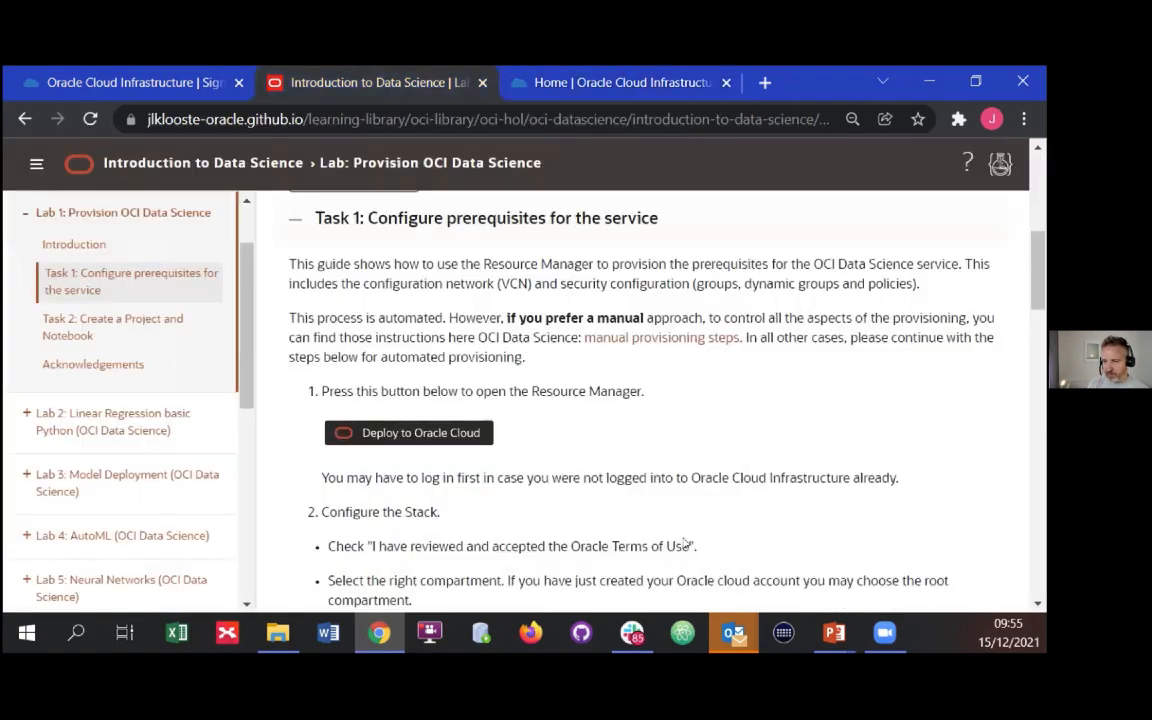
{"action": "scroll", "coordinate": [833, 437], "scroll_direction": "down", "scroll_amount": 2}
{"action": "scroll", "coordinate": [833, 437], "scroll_direction": "down", "scroll_amount": 3}
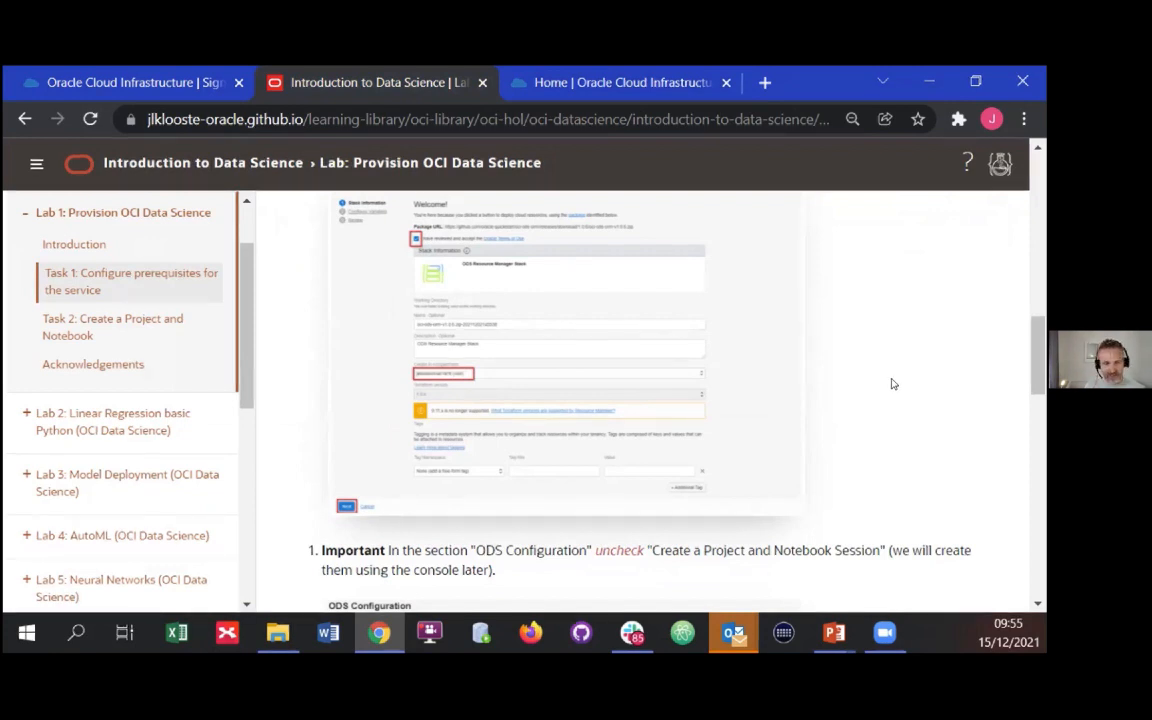
{"action": "scroll", "coordinate": [893, 384], "scroll_direction": "down", "scroll_amount": 10}
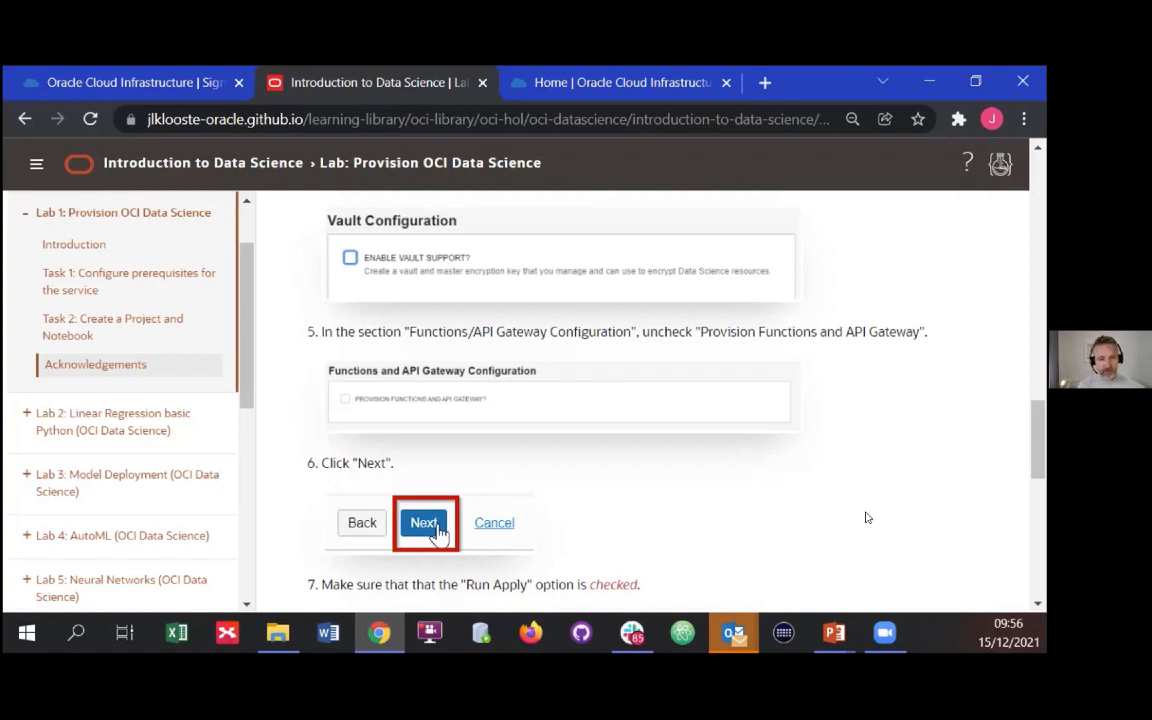
Minimize the browser and return to the presentation slide for the Provision OCI Data Science lab
{"action": "left_click", "coordinate": [548, 82]}
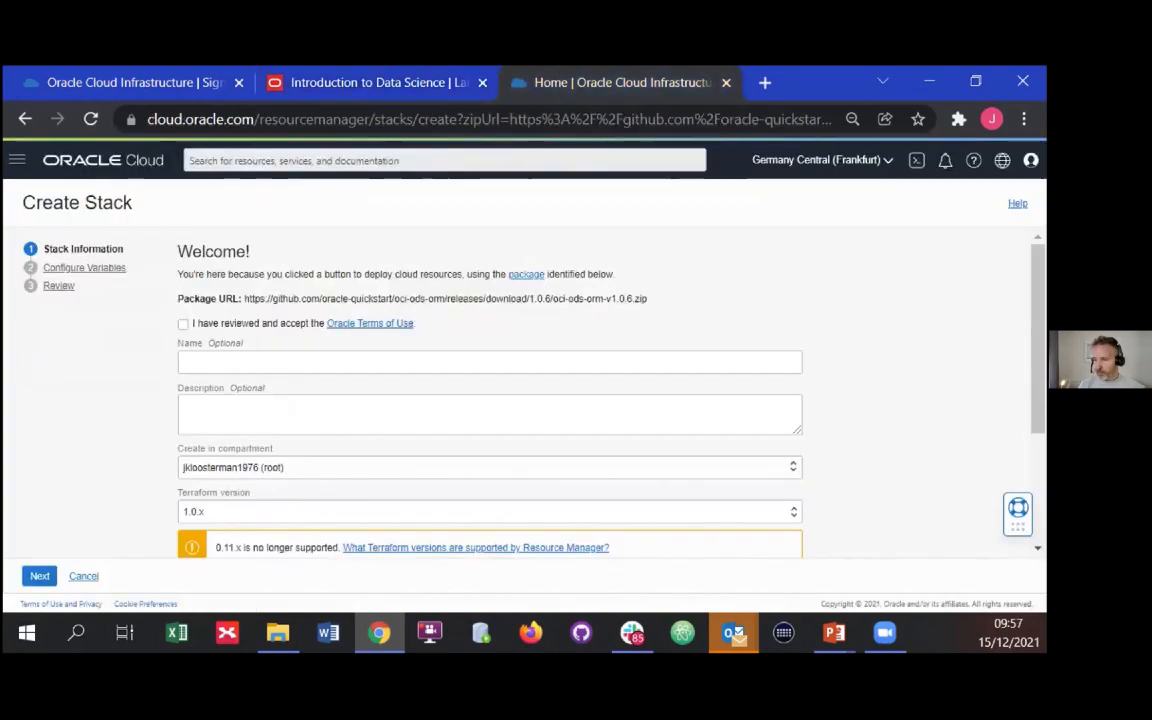
{"action": "left_click", "coordinate": [133, 84]}
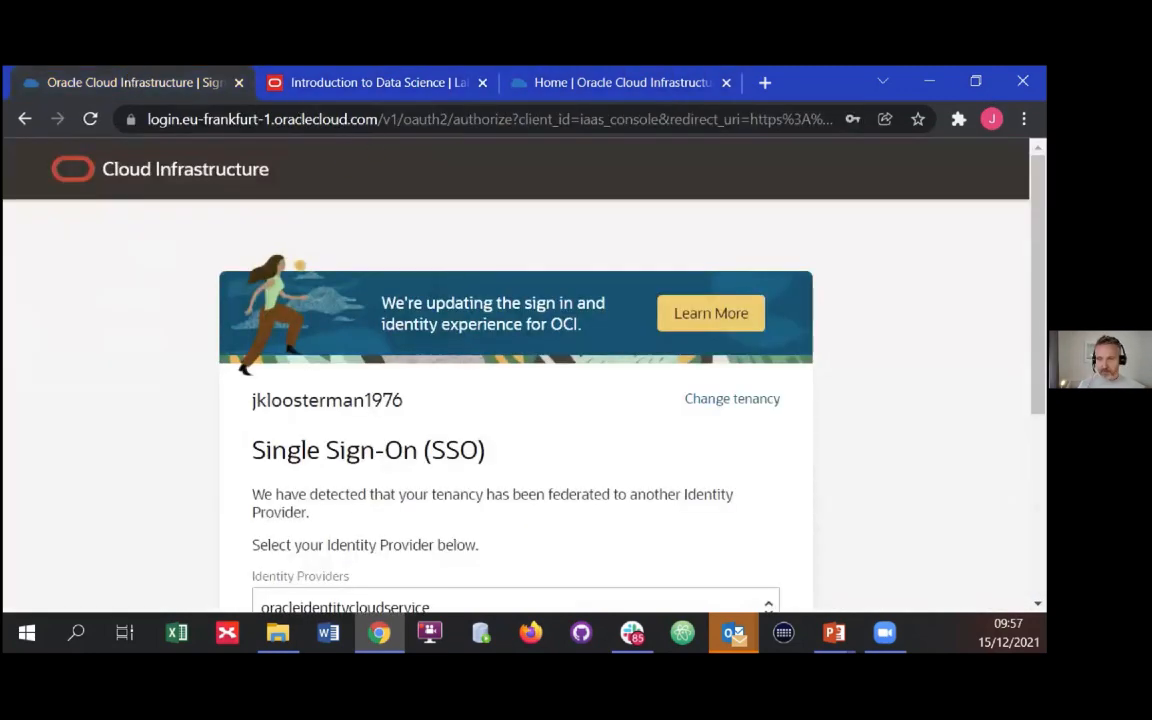
{"action": "left_click", "coordinate": [930, 80]}
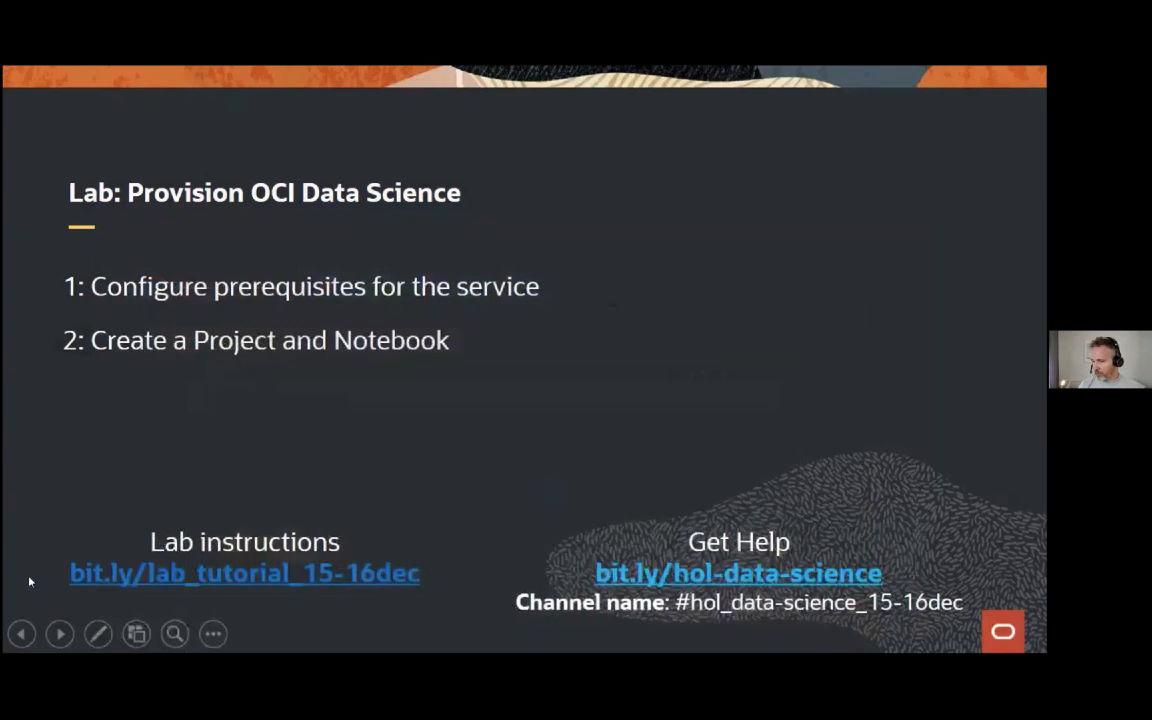
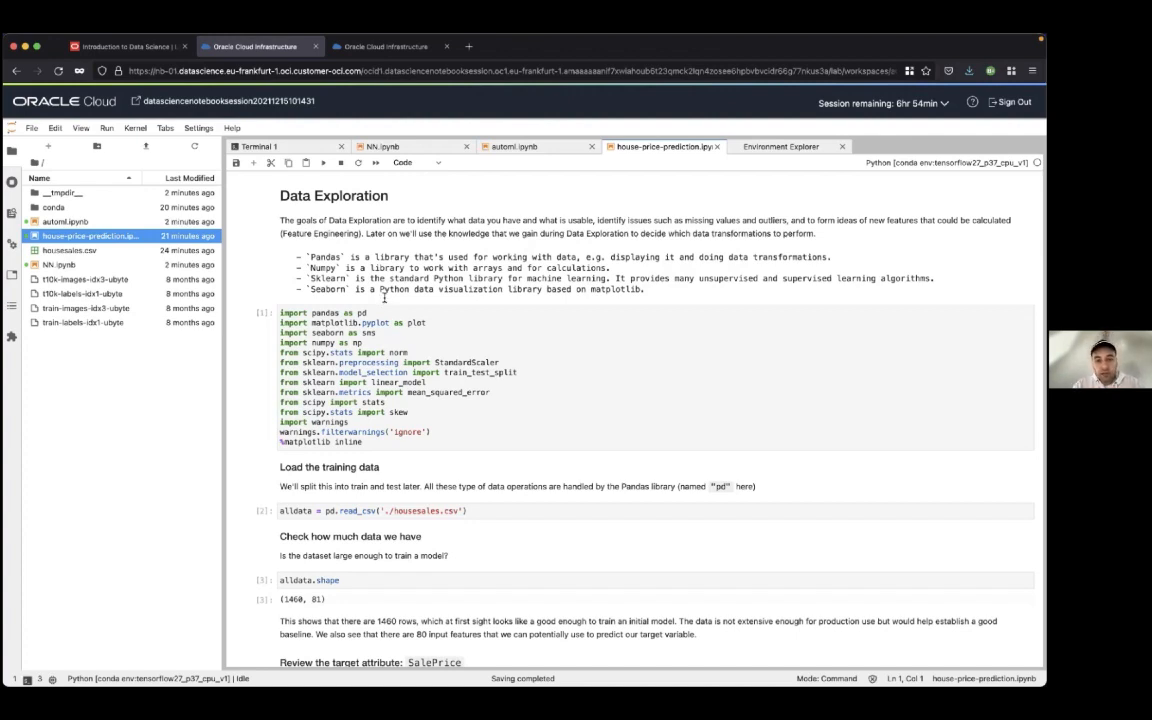
Run the library import cell under Data Exploration in house-price-prediction.ipynb
{"action": "left_click", "coordinate": [497, 346]}
{"action": "scroll", "coordinate": [497, 346], "scroll_direction": "down", "scroll_amount": 1}
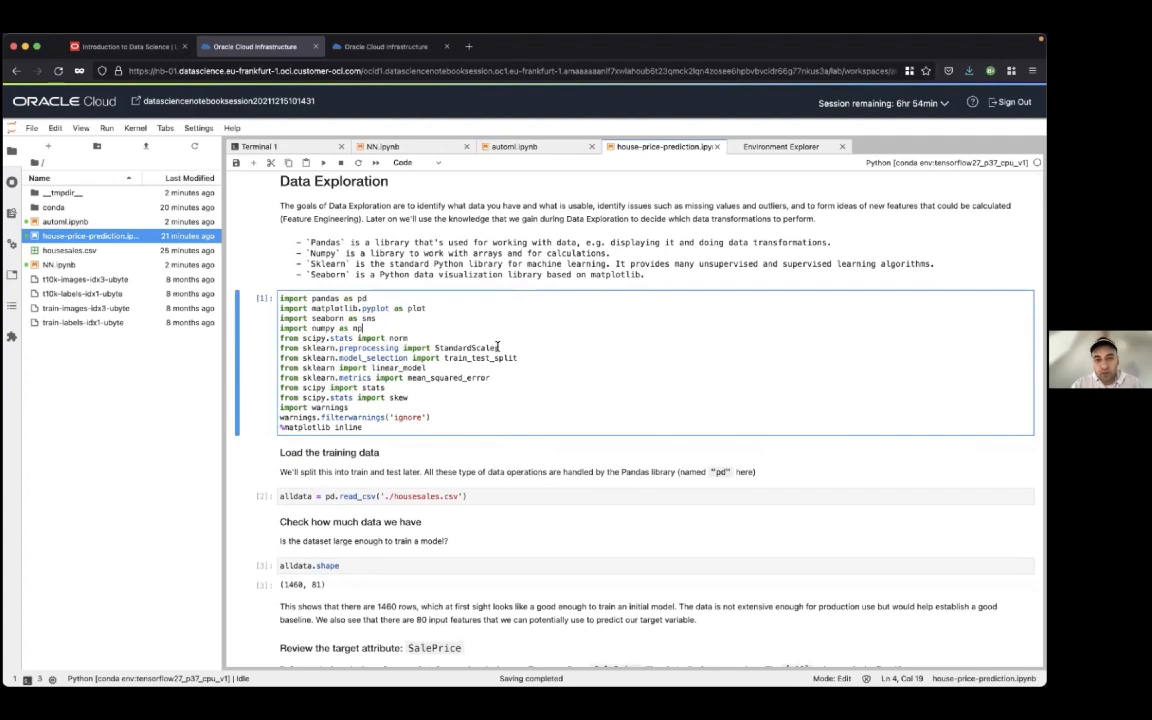
{"action": "scroll", "coordinate": [480, 340], "scroll_direction": "down", "scroll_amount": 1}
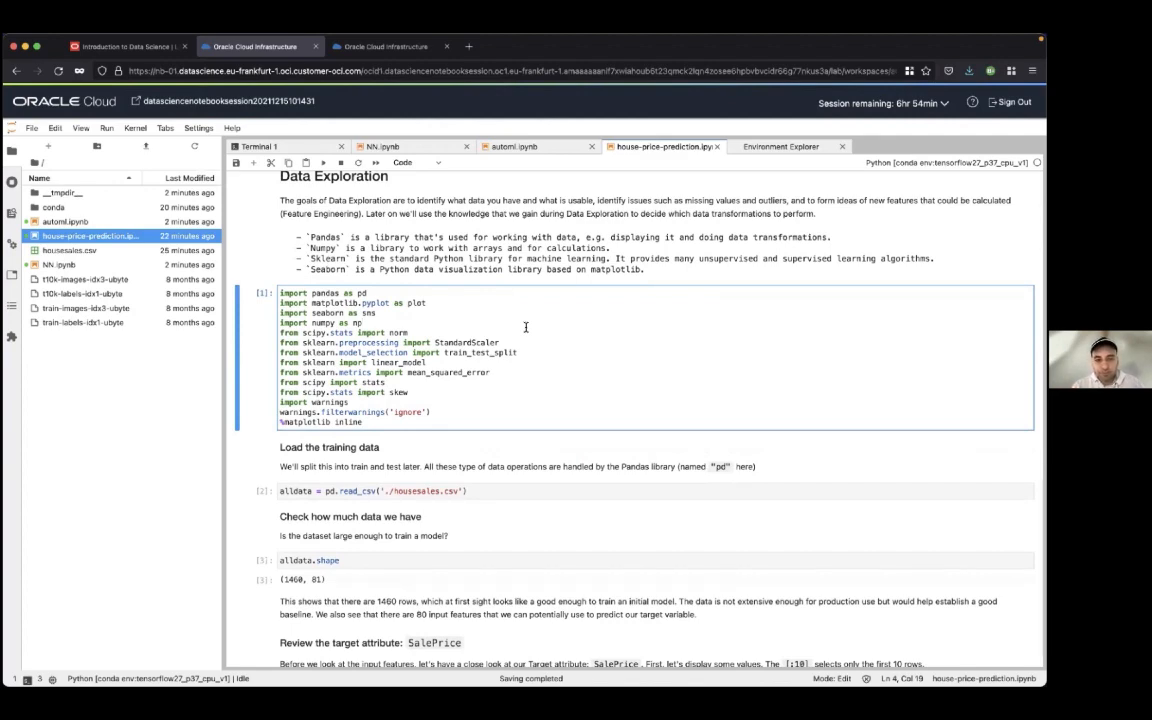
{"action": "key", "text": "shift+Return"}
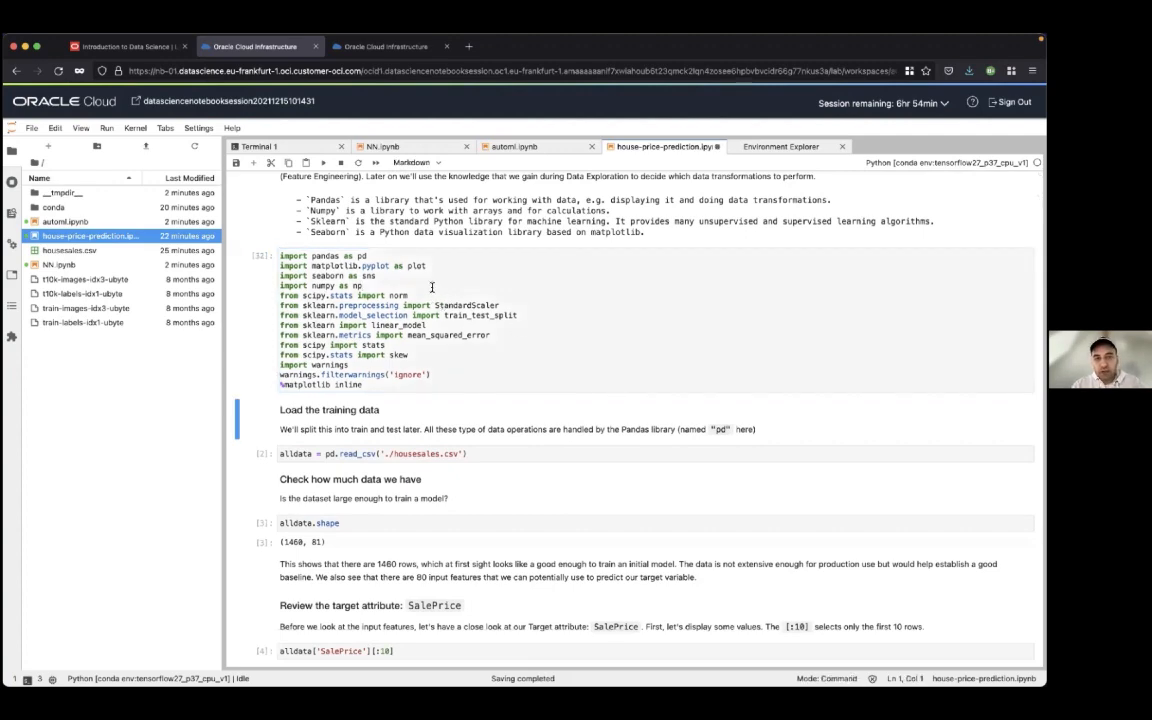
Load housesales.csv into alldata and run the alldata.shape cell to check the dataset size
{"action": "scroll", "coordinate": [432, 287], "scroll_direction": "down", "scroll_amount": 3}
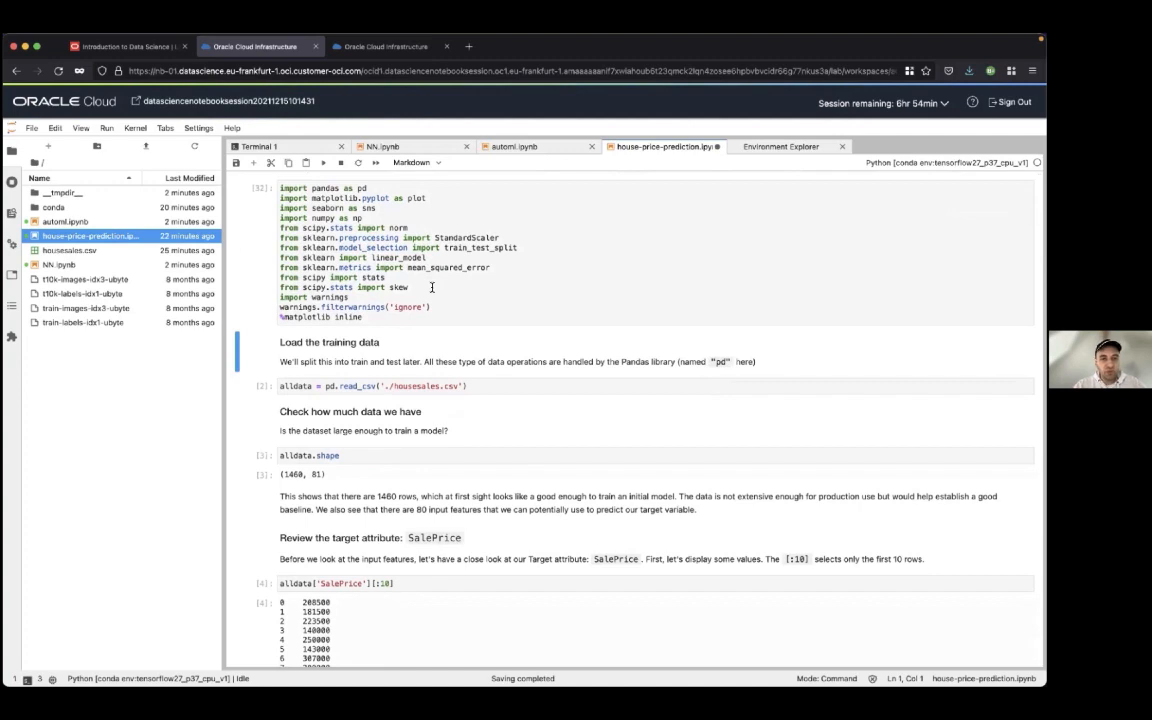
{"action": "key", "text": "shift+Return"}
{"action": "key", "text": "shift+Return"}
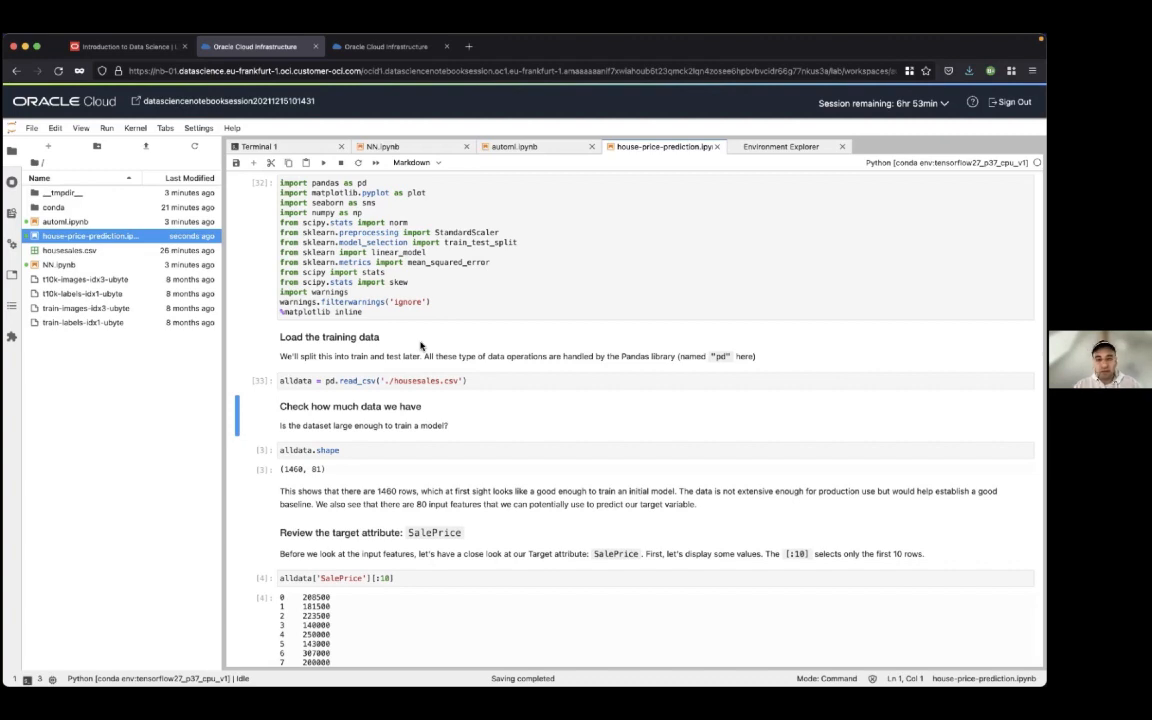
{"action": "key", "text": "shift+Return"}
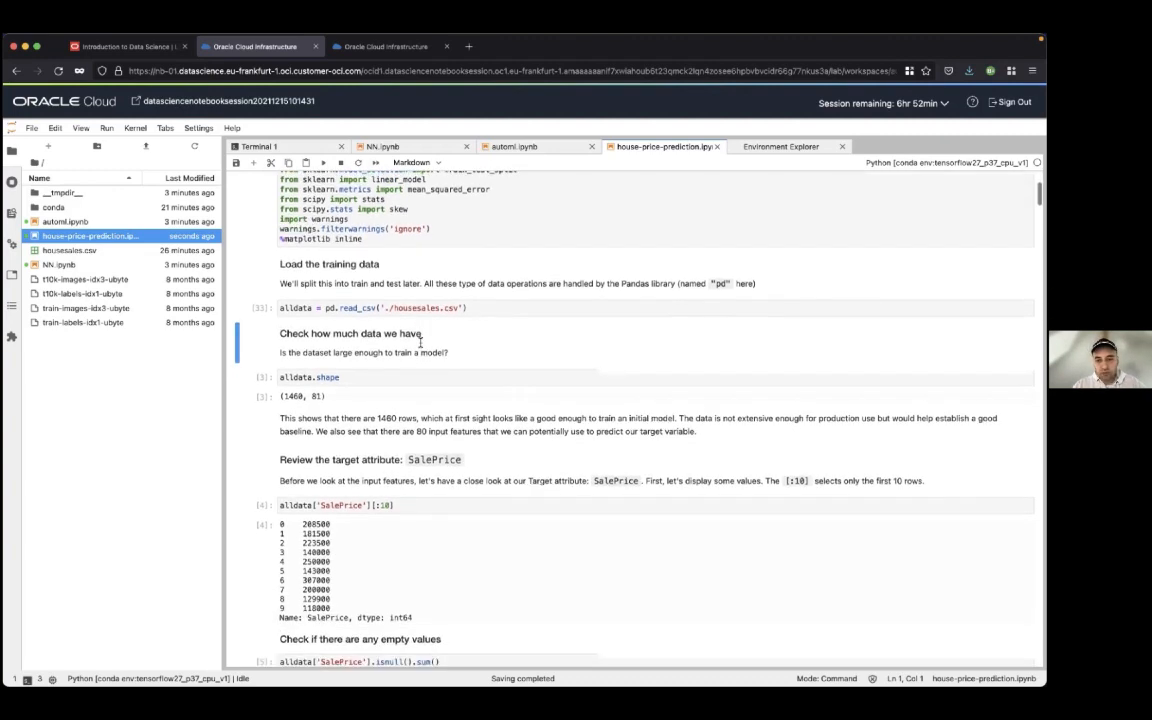
{"action": "key", "text": "shift+Return"}
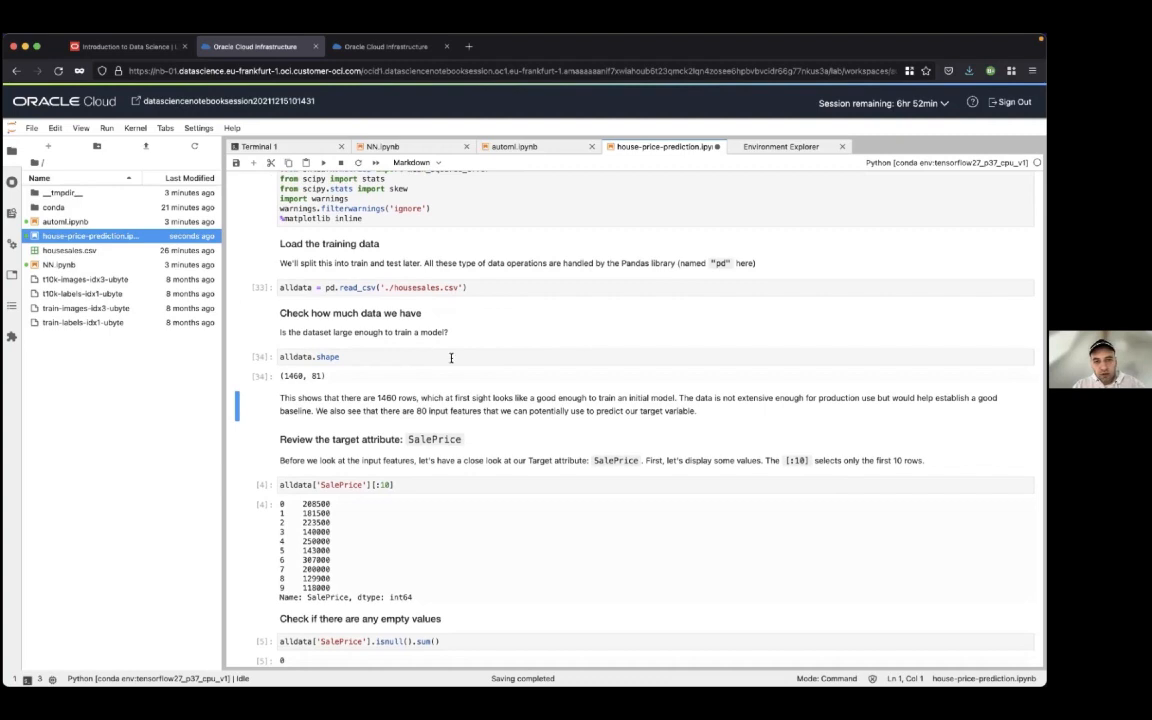
Run the cell that displays the first 10 values of the SalePrice target attribute
{"action": "scroll", "coordinate": [451, 358], "scroll_direction": "down", "scroll_amount": 2}
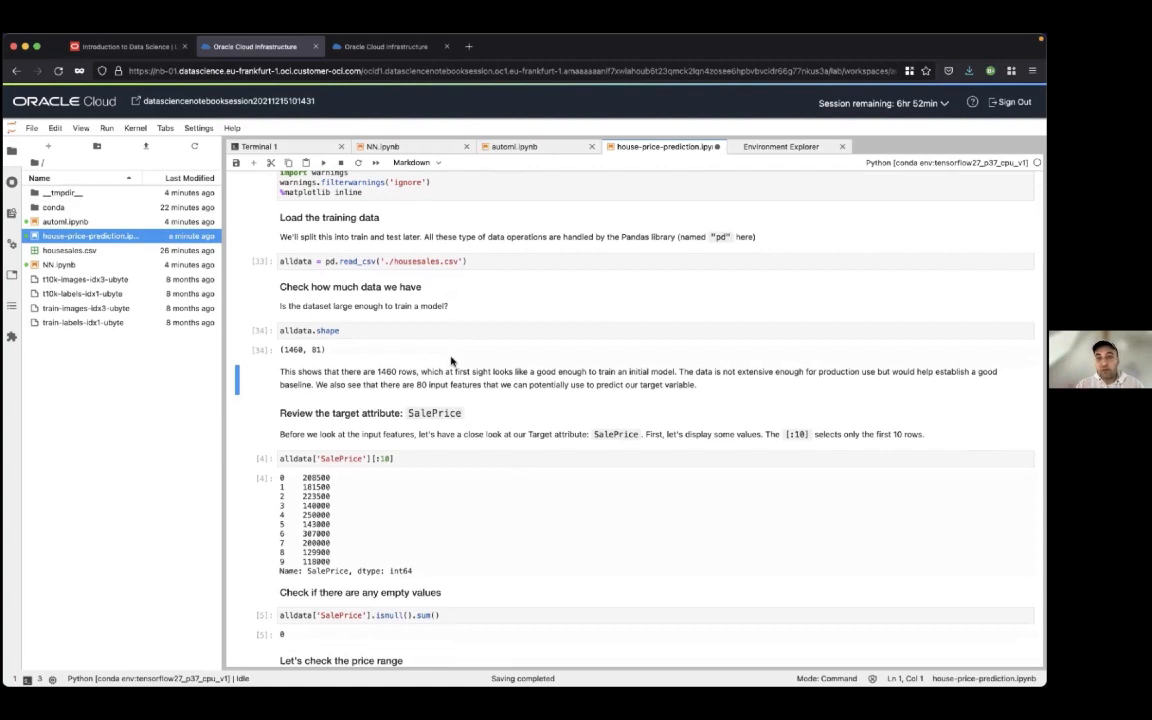
{"action": "key", "text": "Down"}
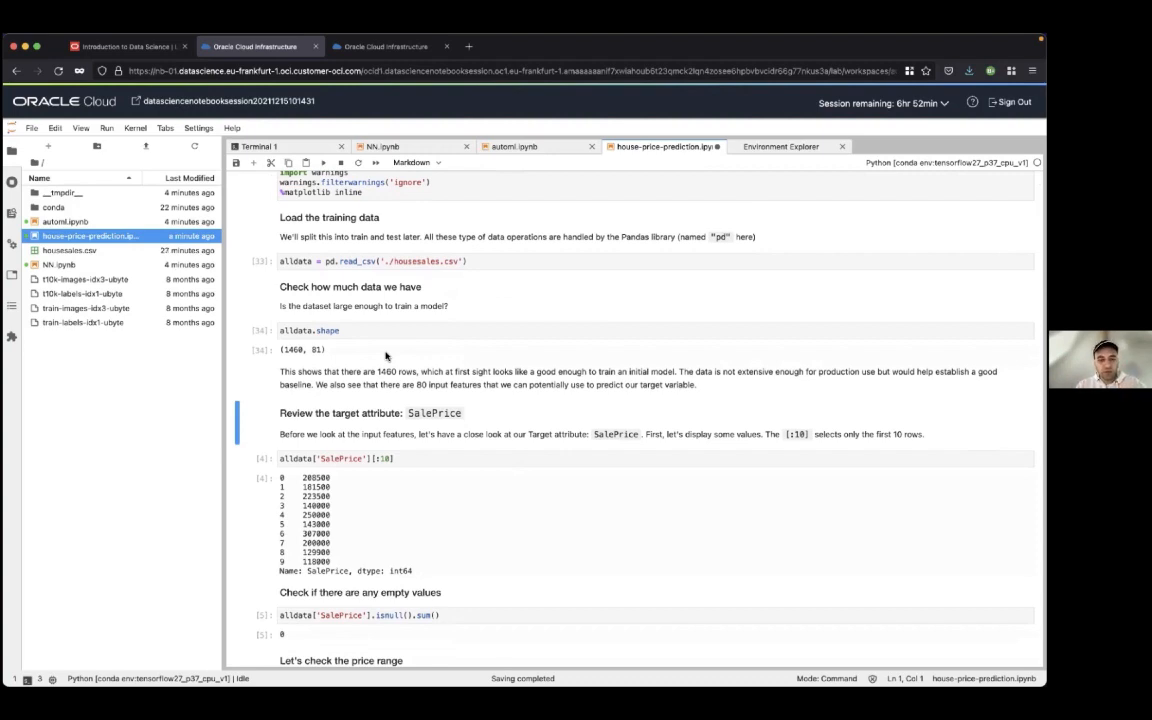
{"action": "key", "text": "shift+Return"}
{"action": "key", "text": "shift+Return"}
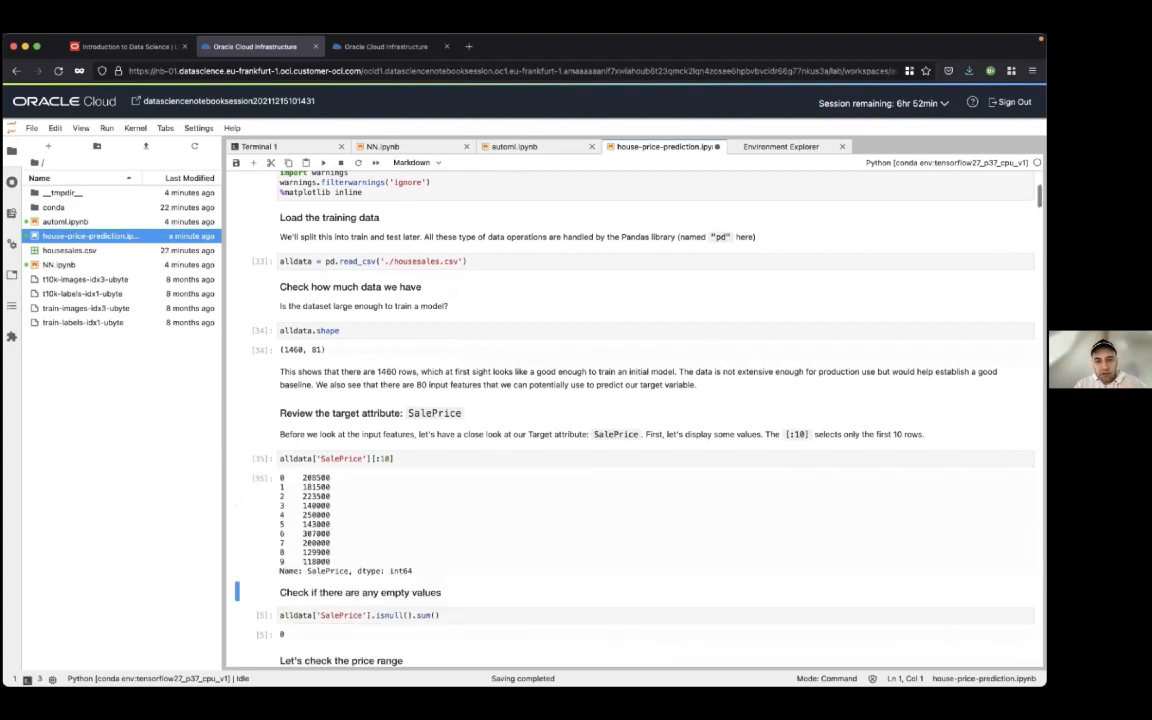
Run the SalePrice checks for empty values and for the minimum and maximum price
{"action": "scroll", "coordinate": [630, 400], "scroll_direction": "down", "scroll_amount": 3}
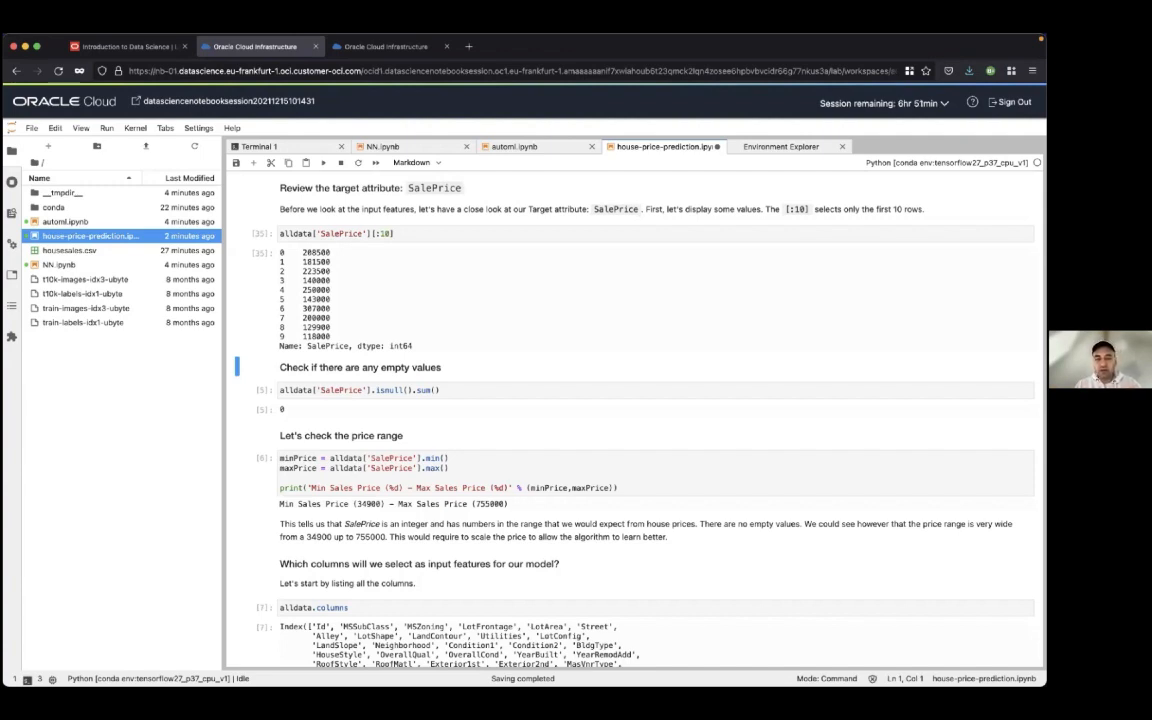
{"action": "key", "text": "shift+Return"}
{"action": "key", "text": "shift+Return"}
{"action": "scroll", "coordinate": [630, 420], "scroll_direction": "down", "scroll_amount": 2}
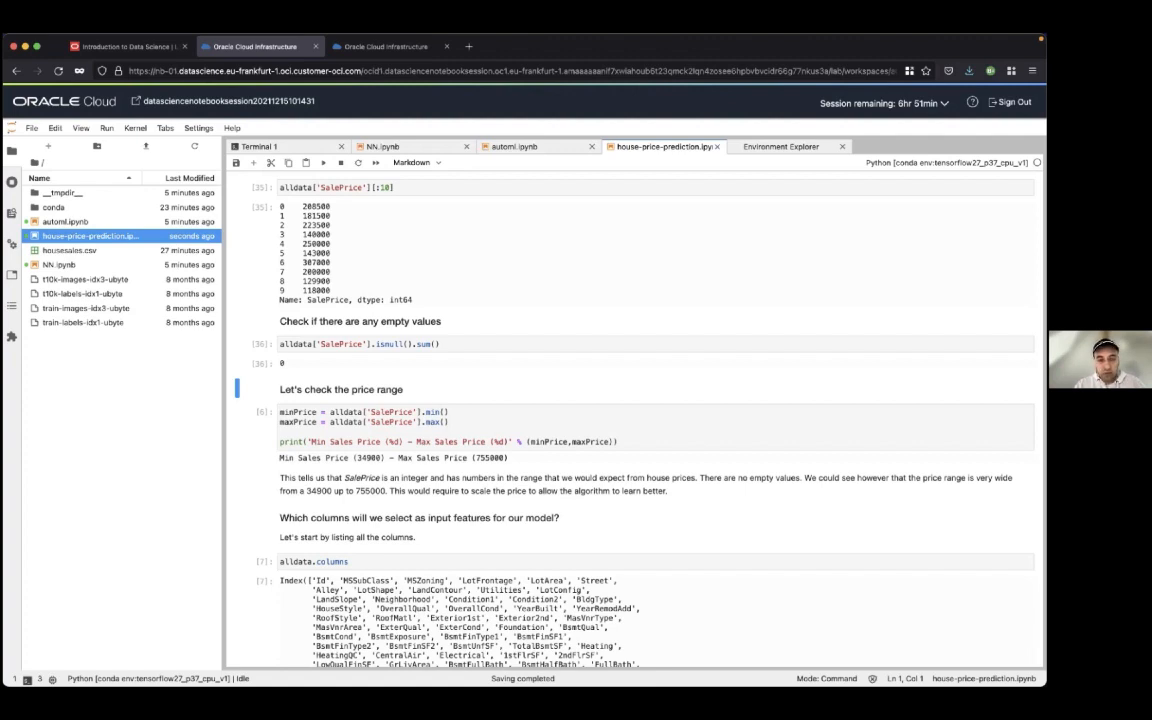
{"action": "key", "text": "shift+Return"}
{"action": "key", "text": "shift+Return"}
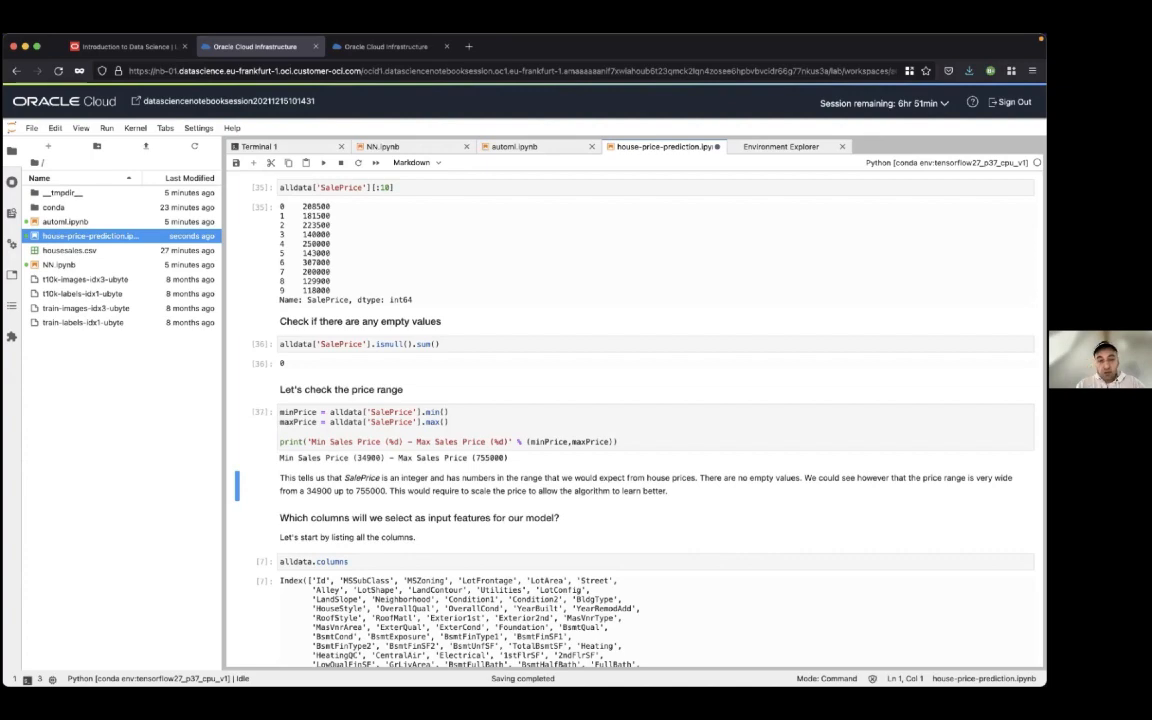
Run the alldata.columns cell to list all columns available as input features
{"action": "scroll", "coordinate": [630, 420], "scroll_direction": "down", "scroll_amount": 3}
{"action": "scroll", "coordinate": [630, 420], "scroll_direction": "down", "scroll_amount": 2}
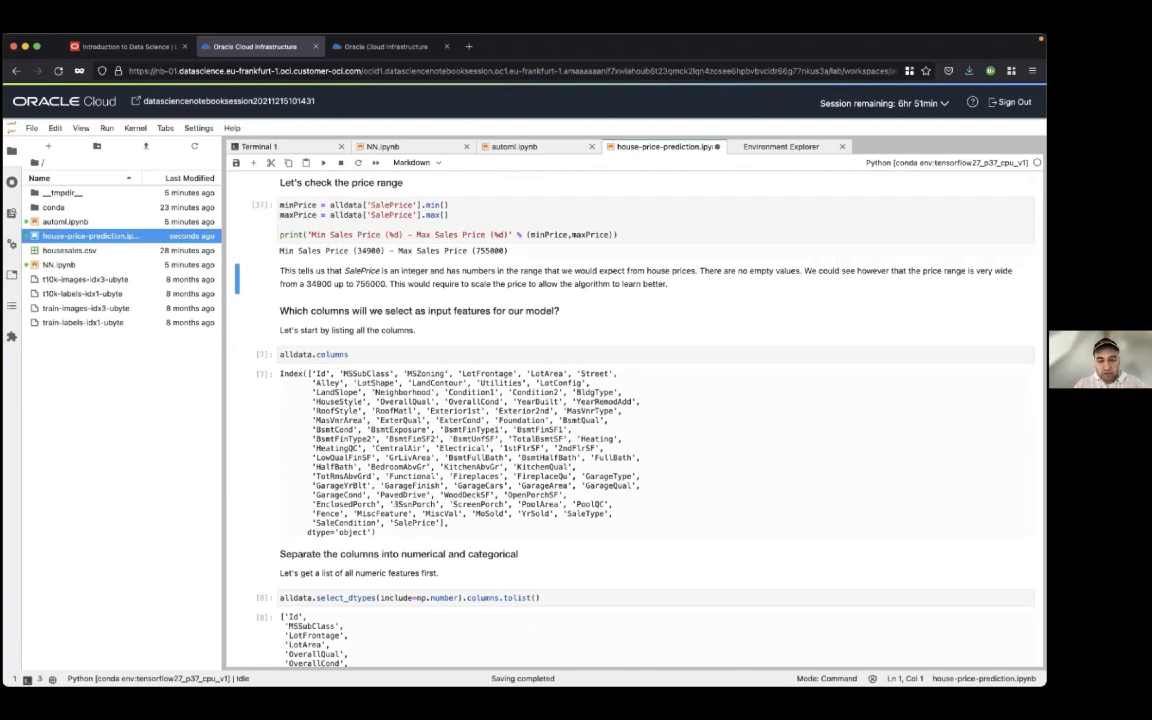
{"action": "key", "text": "shift+Return"}
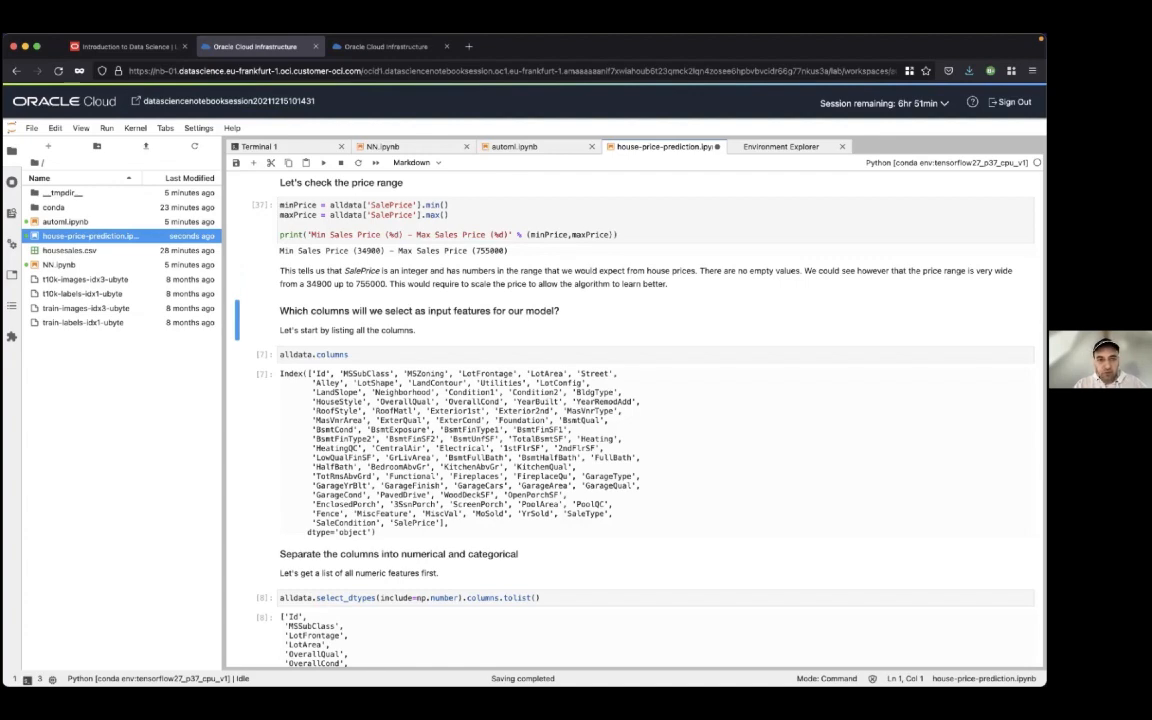
{"action": "key", "text": "shift+Return"}
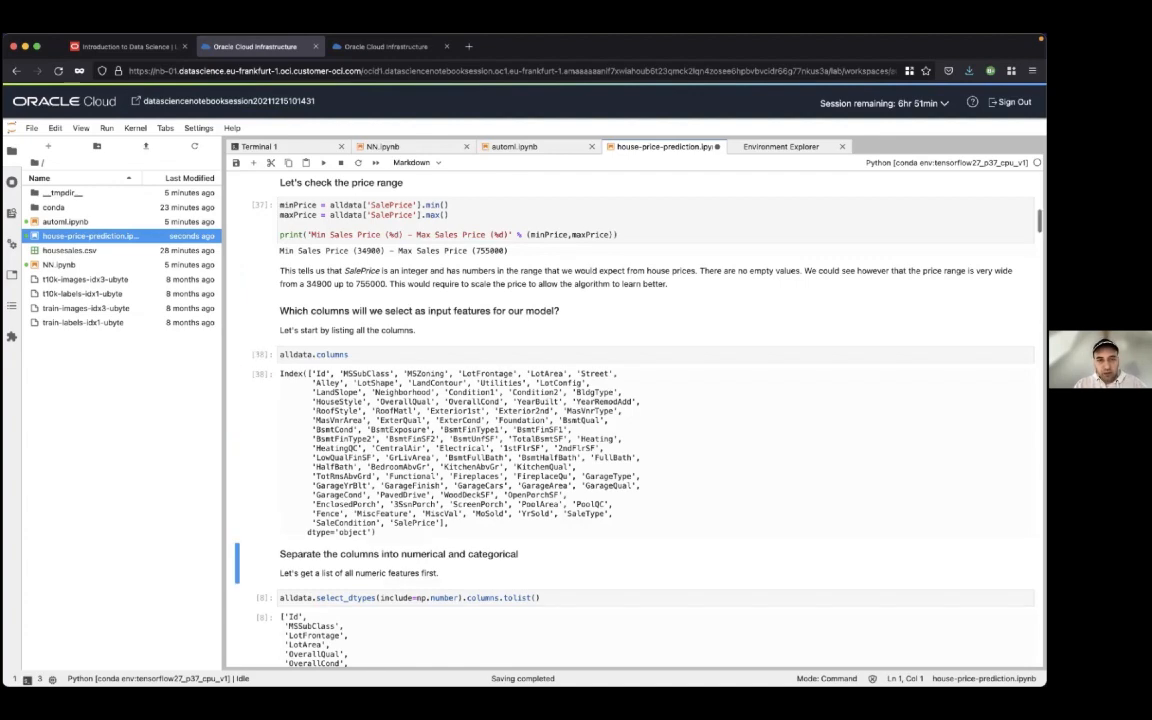
Run the select_dtypes cell that lists all numeric feature names
{"action": "key", "text": "shift+Return"}
{"action": "scroll", "coordinate": [635, 420], "scroll_direction": "down", "scroll_amount": 1}
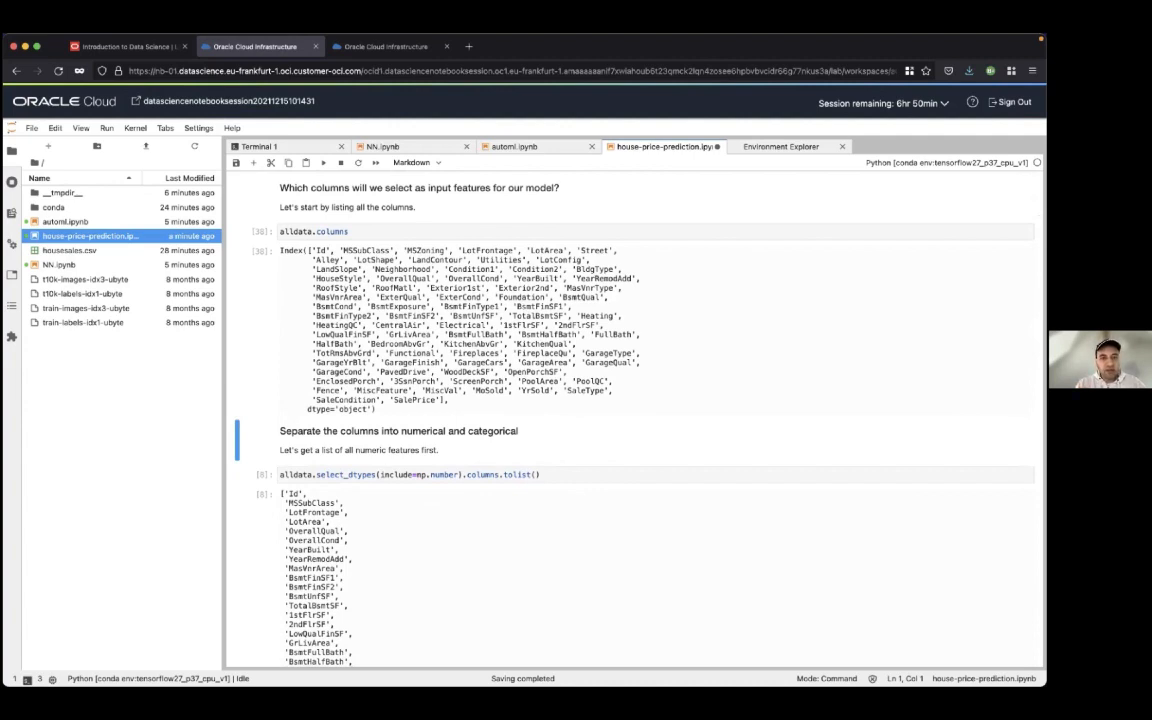
{"action": "key", "text": "shift+Return"}
{"action": "key", "text": "shift+Return"}
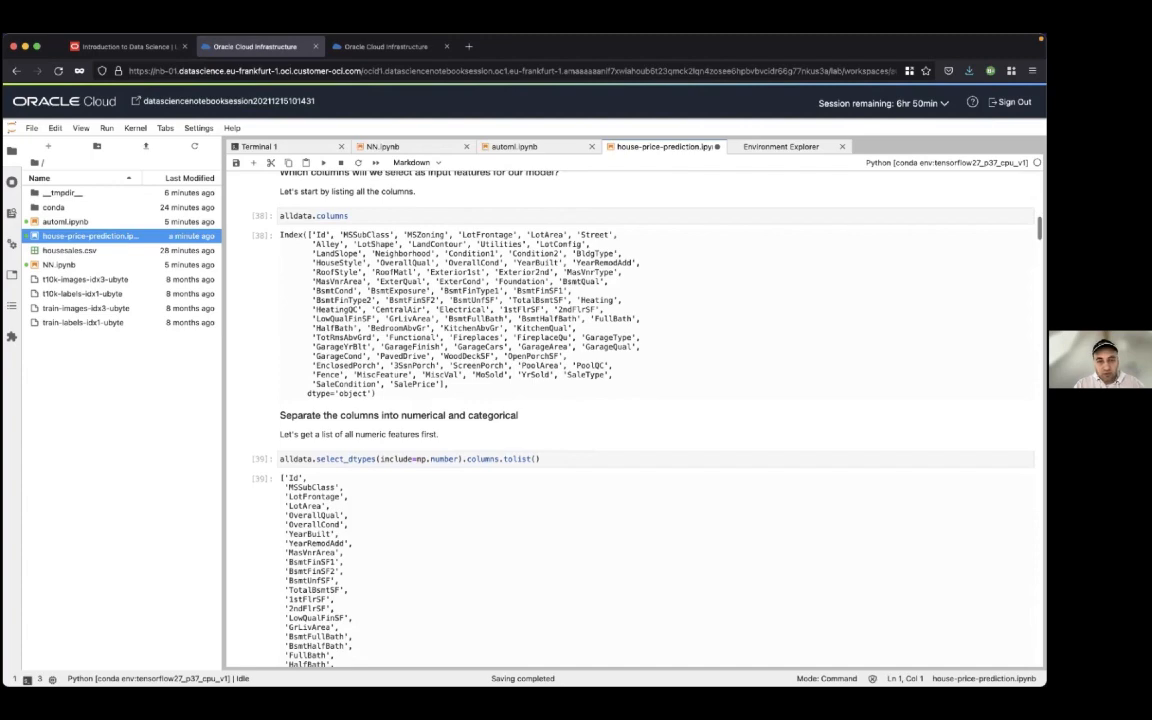
Run the cell that shows a sample of the numerical columns
{"action": "scroll", "coordinate": [635, 420], "scroll_direction": "down", "scroll_amount": 3}
{"action": "scroll", "coordinate": [635, 420], "scroll_direction": "down", "scroll_amount": 5}
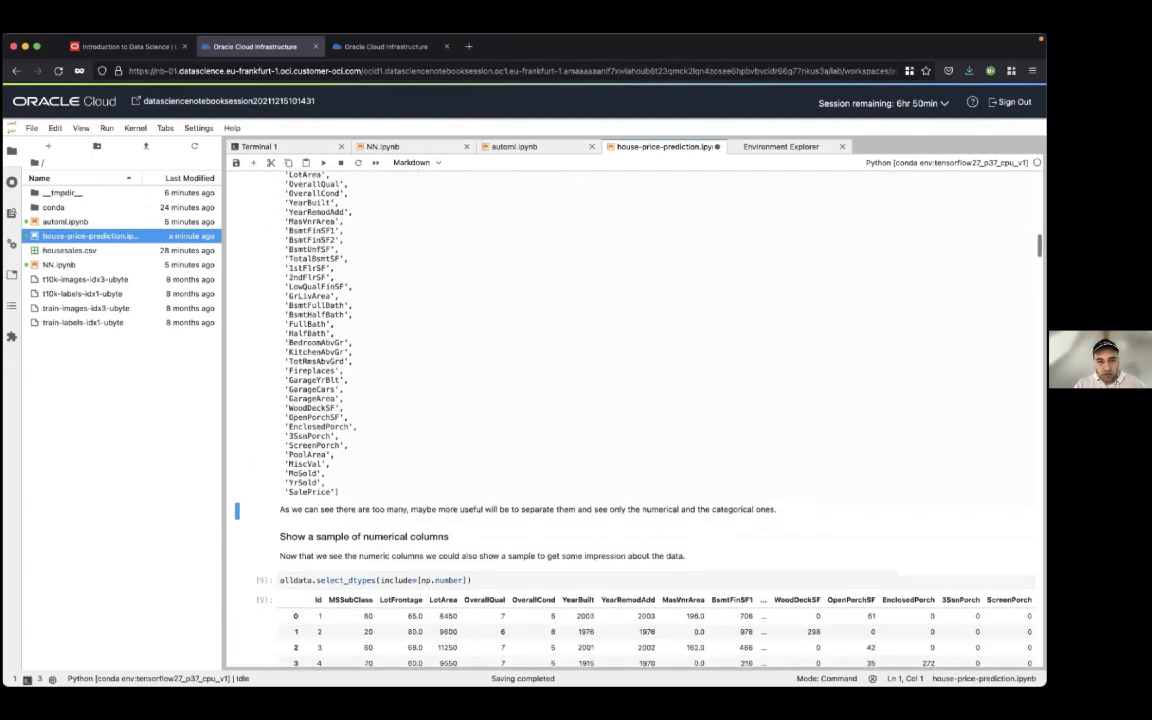
{"action": "scroll", "coordinate": [640, 358], "scroll_direction": "down", "scroll_amount": 2}
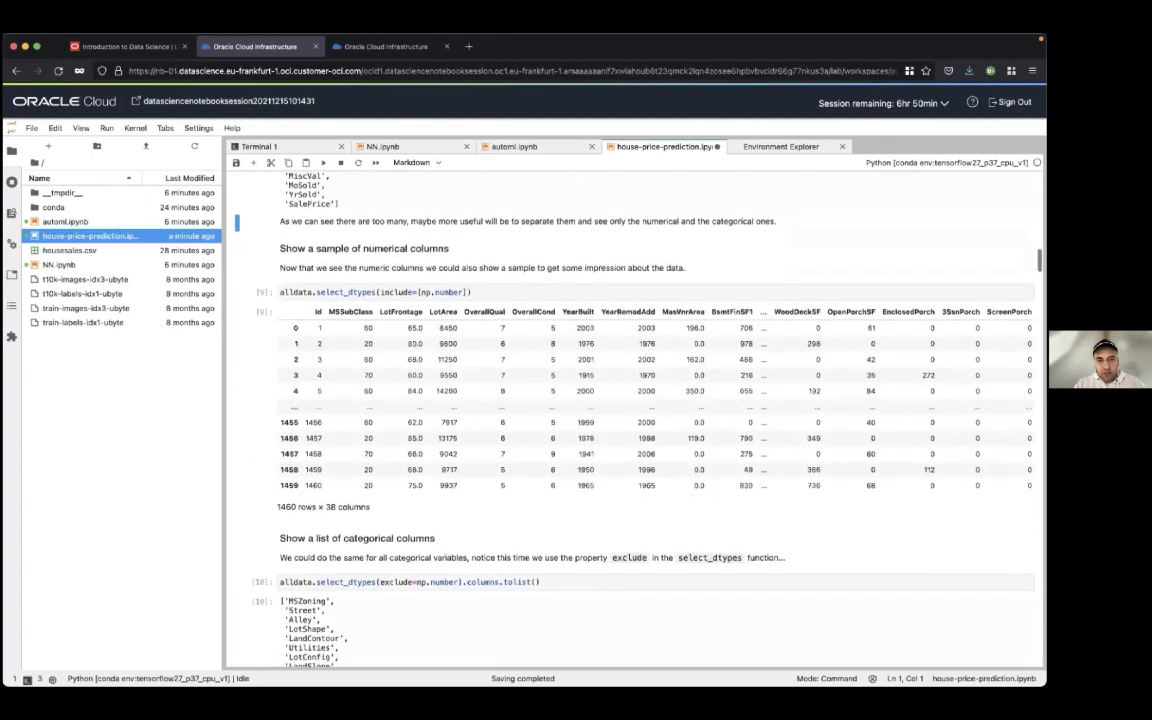
{"action": "key", "text": "shift+Return"}
{"action": "key", "text": "shift+Return"}
{"action": "scroll", "coordinate": [640, 358], "scroll_direction": "down", "scroll_amount": 1}
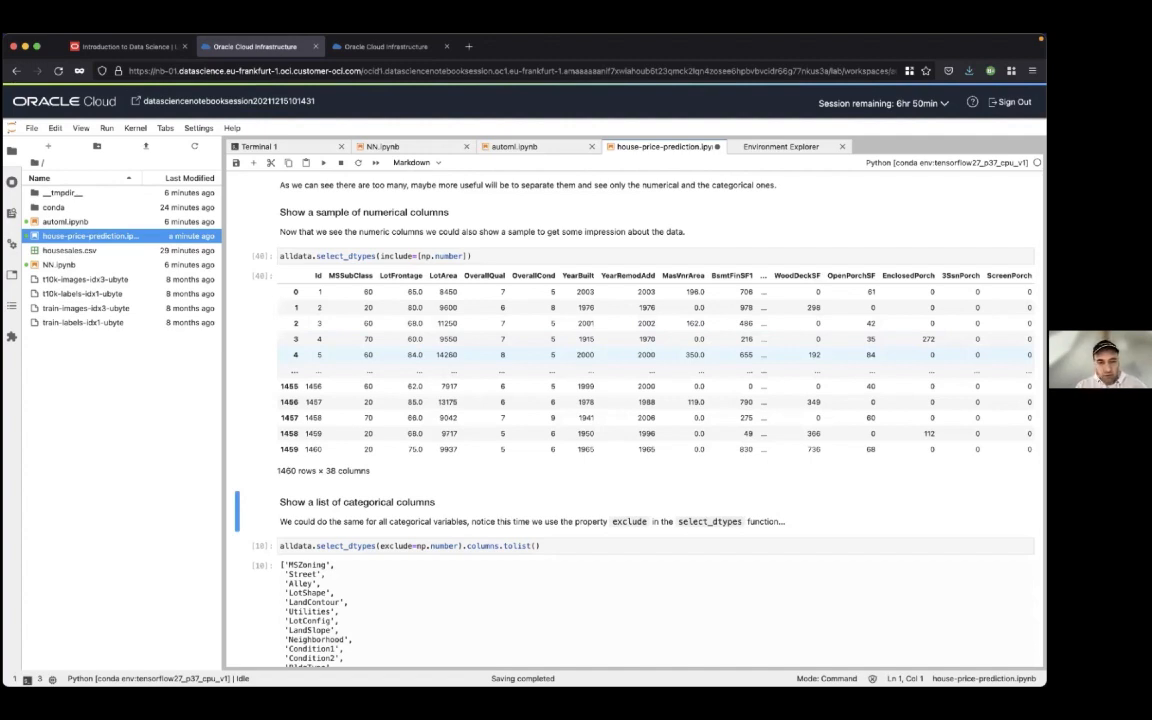
Run the select_dtypes cell that excludes np.number to list the categorical columns
{"action": "scroll", "coordinate": [640, 410], "scroll_direction": "down", "scroll_amount": 3}
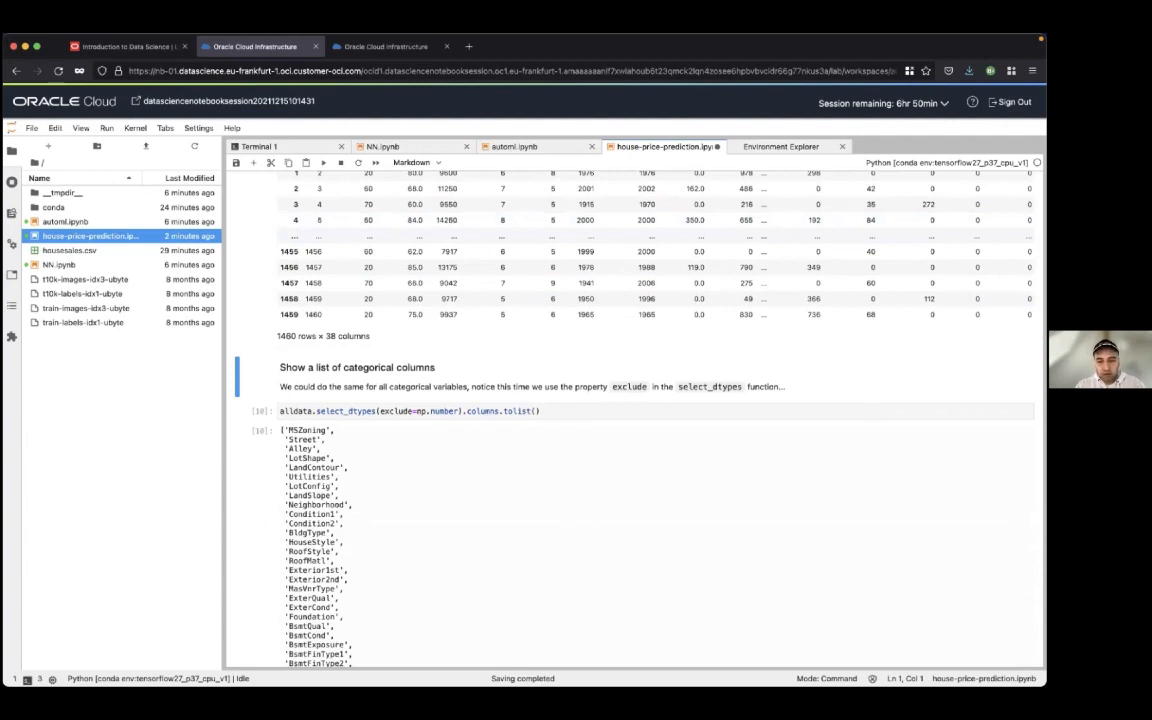
{"action": "key", "text": "shift+Return"}
{"action": "key", "text": "shift+Return"}
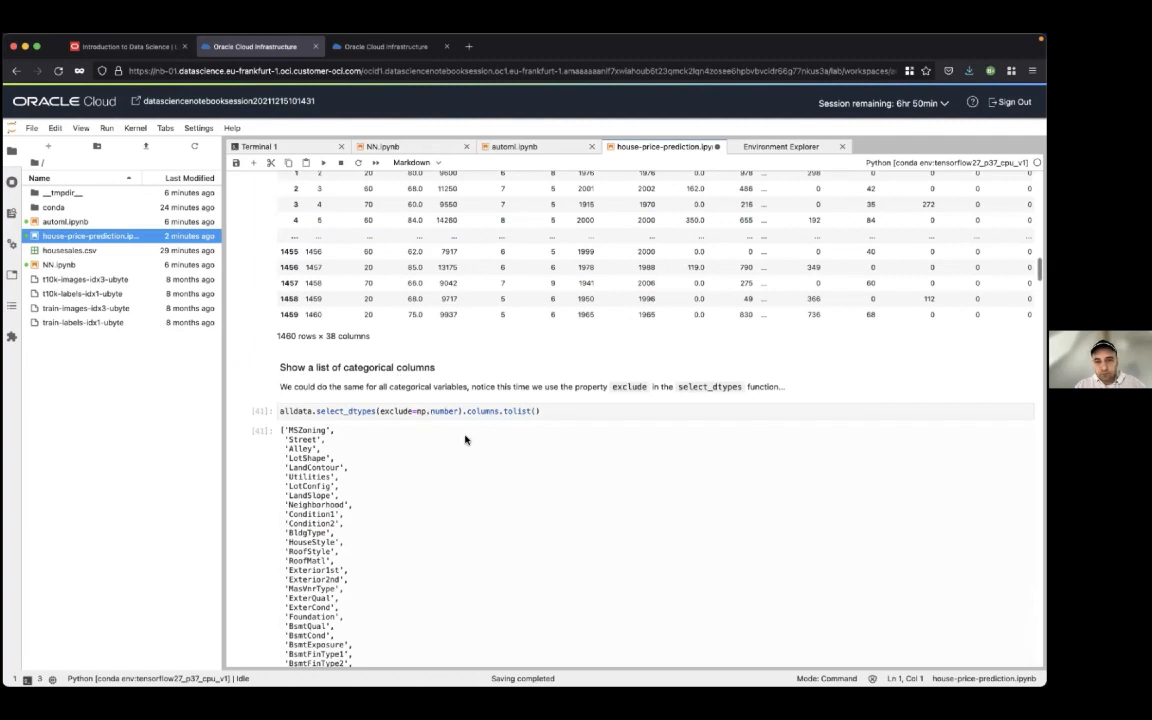
Examine the list of categorical column names, highlighting GarageQual in the output
{"action": "scroll", "coordinate": [465, 439], "scroll_direction": "down", "scroll_amount": 3}
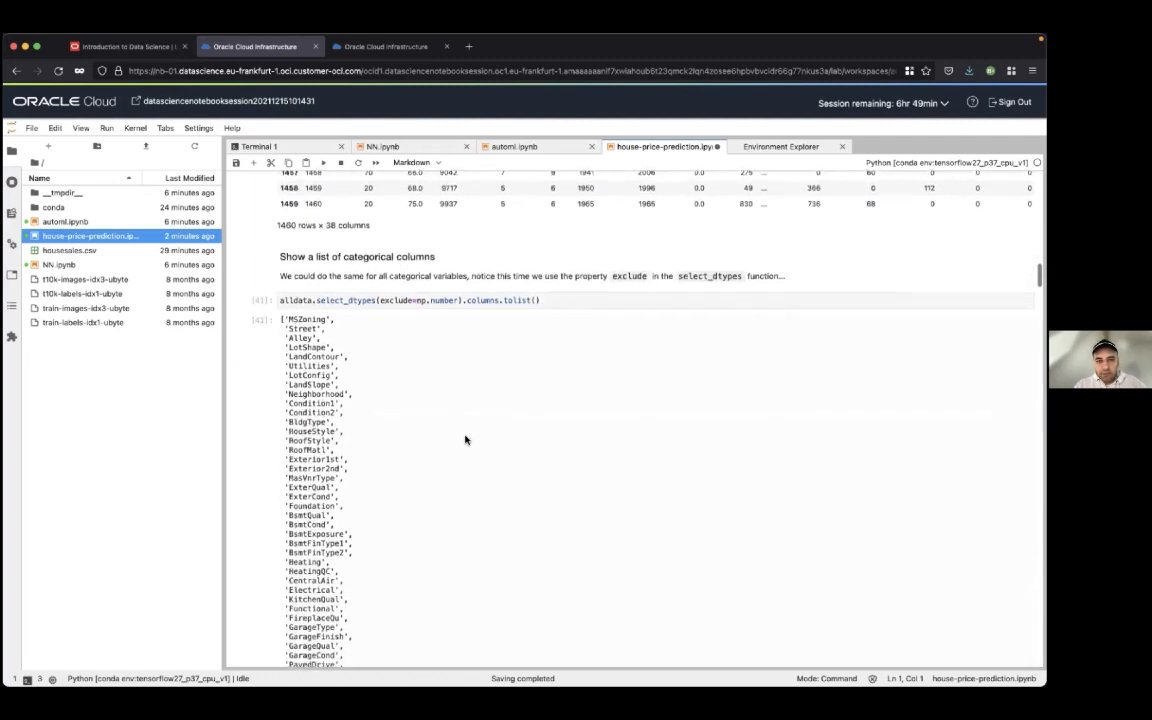
{"action": "scroll", "coordinate": [465, 439], "scroll_direction": "down", "scroll_amount": 1}
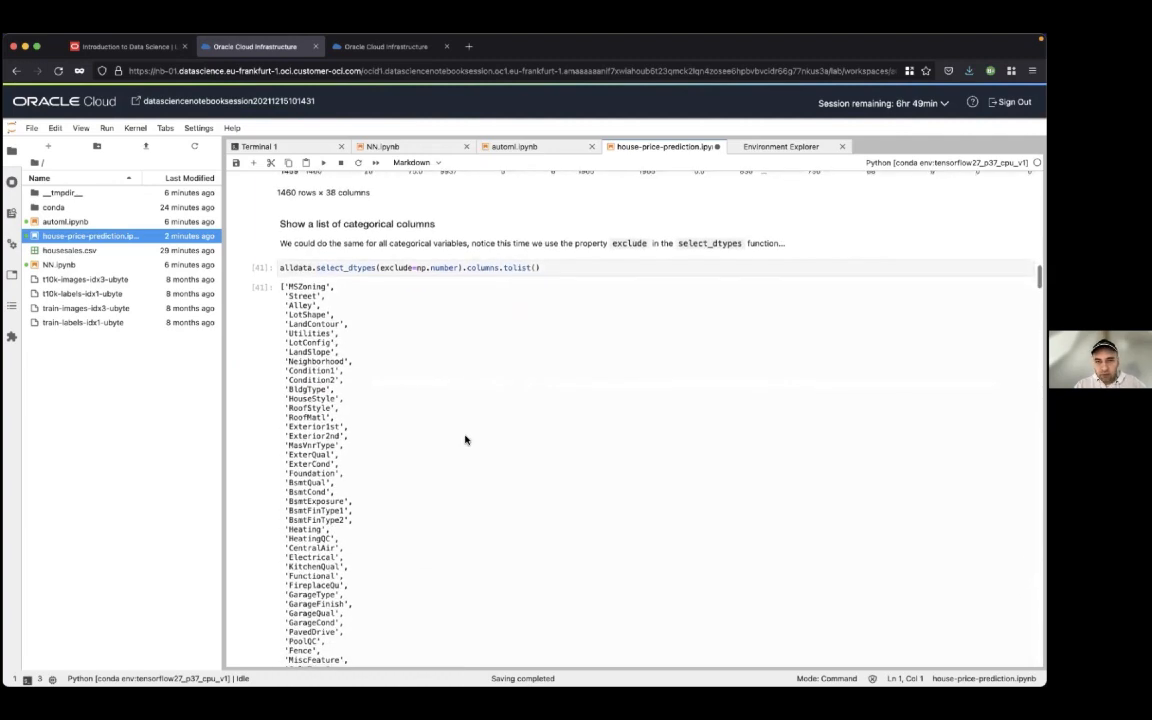
{"action": "scroll", "coordinate": [465, 439], "scroll_direction": "down", "scroll_amount": 1}
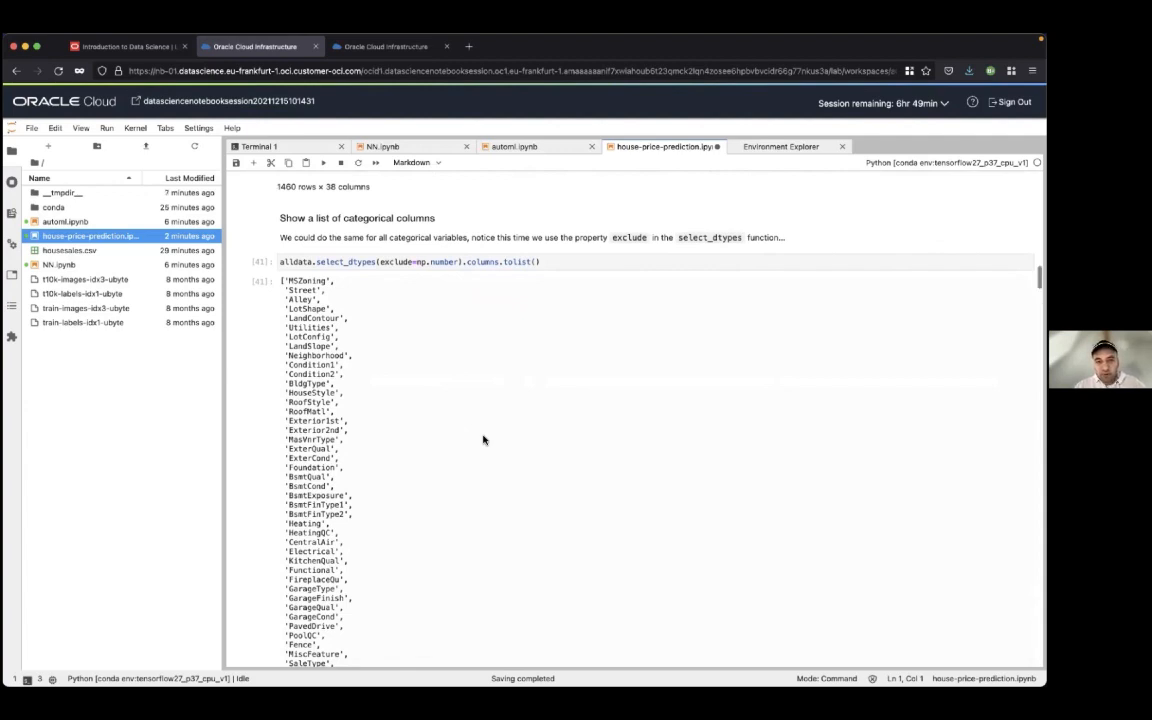
{"action": "scroll", "coordinate": [483, 439], "scroll_direction": "down", "scroll_amount": 5}
{"action": "scroll", "coordinate": [483, 439], "scroll_direction": "up", "scroll_amount": 2}
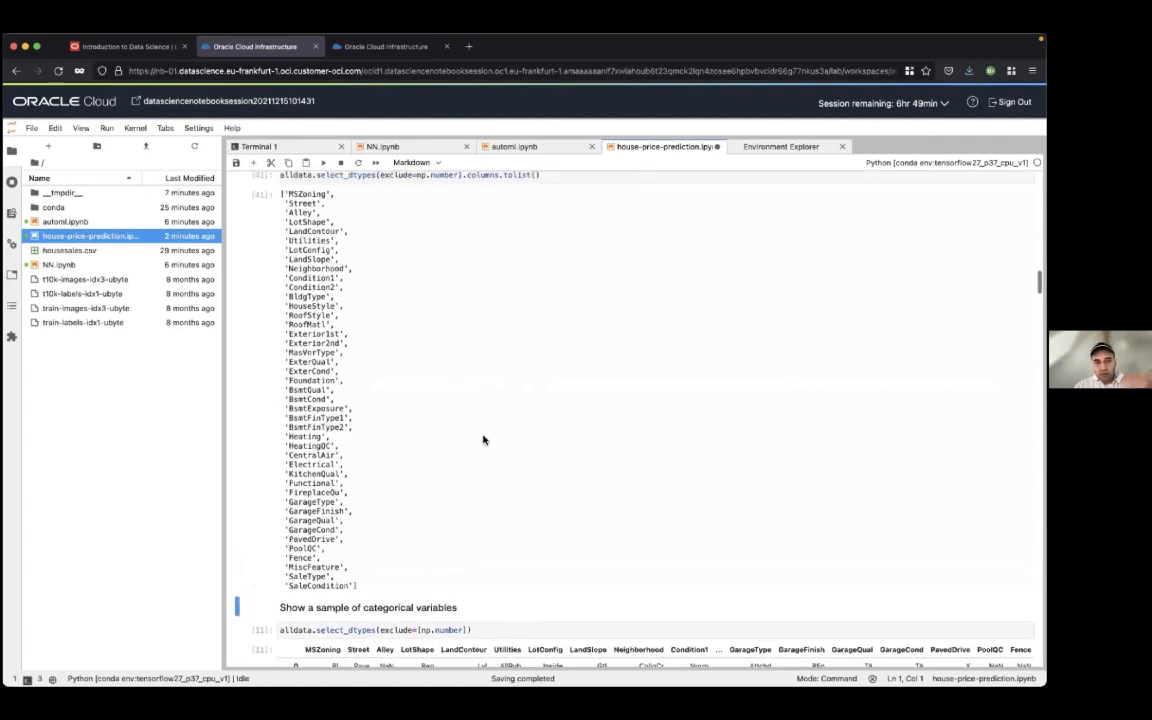
{"action": "scroll", "coordinate": [483, 439], "scroll_direction": "up", "scroll_amount": 1}
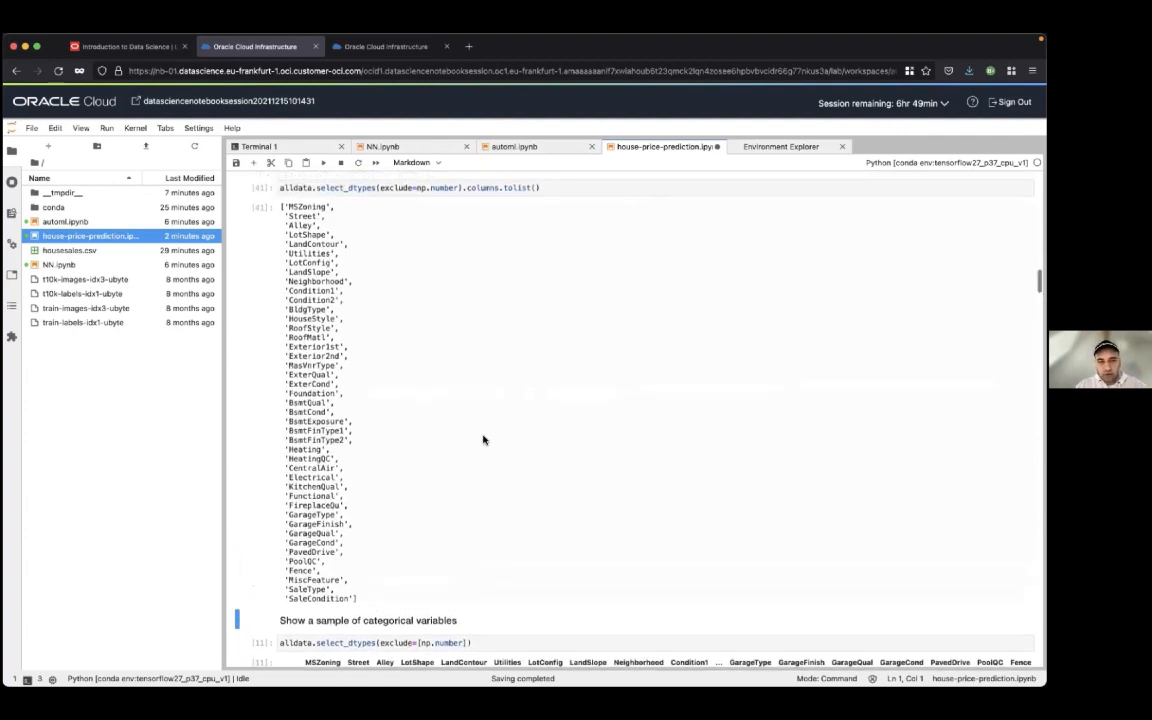
{"action": "scroll", "coordinate": [483, 439], "scroll_direction": "down", "scroll_amount": 2}
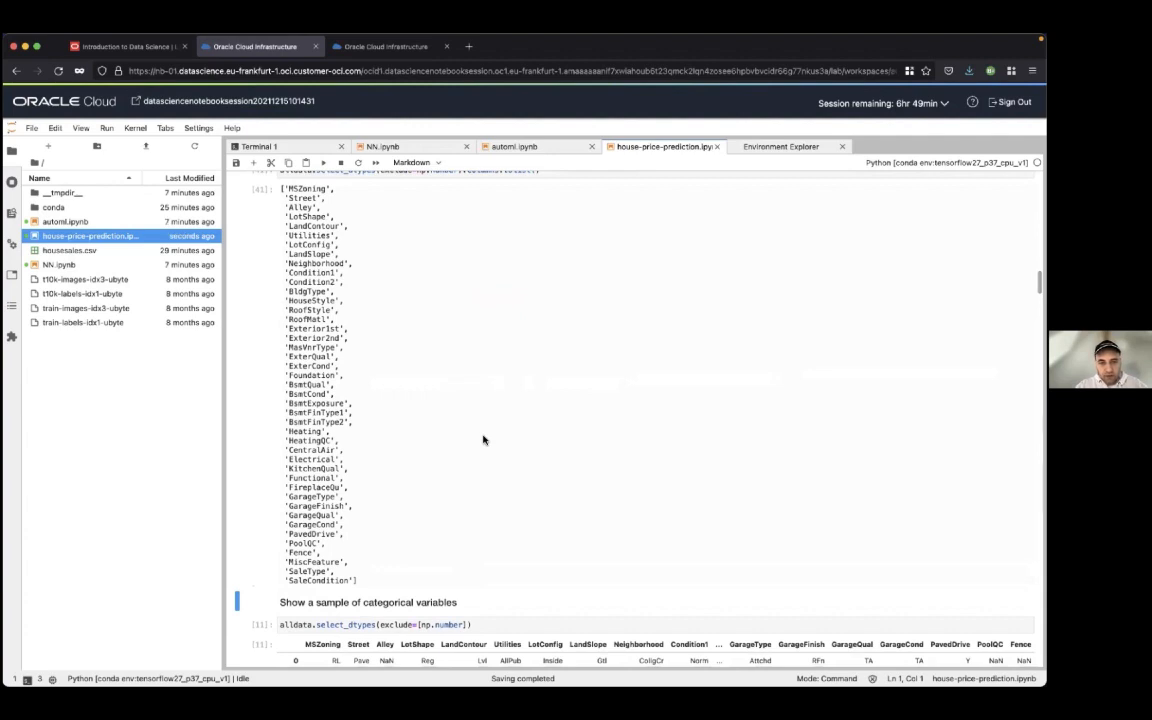
{"action": "double_click", "coordinate": [310, 515]}
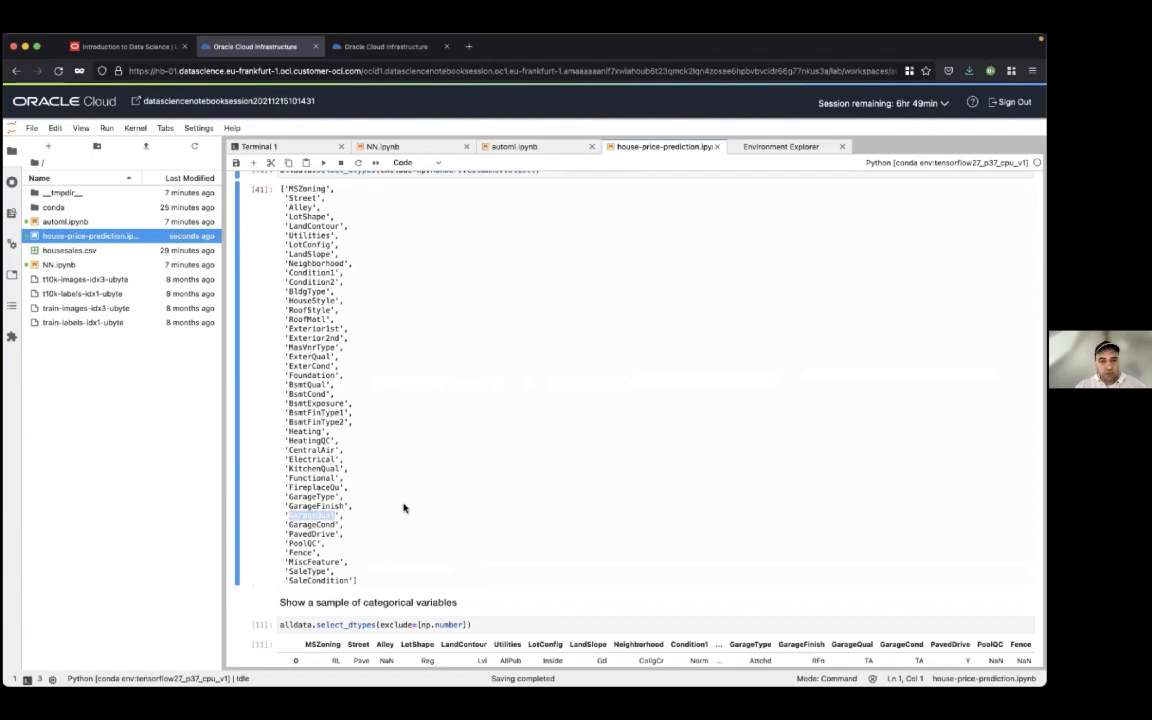
Review the categorical variables sample and the notes on intuitive feature selection, down to the SalePrice scatter plot code
{"action": "scroll", "coordinate": [404, 508], "scroll_direction": "down", "scroll_amount": 10}
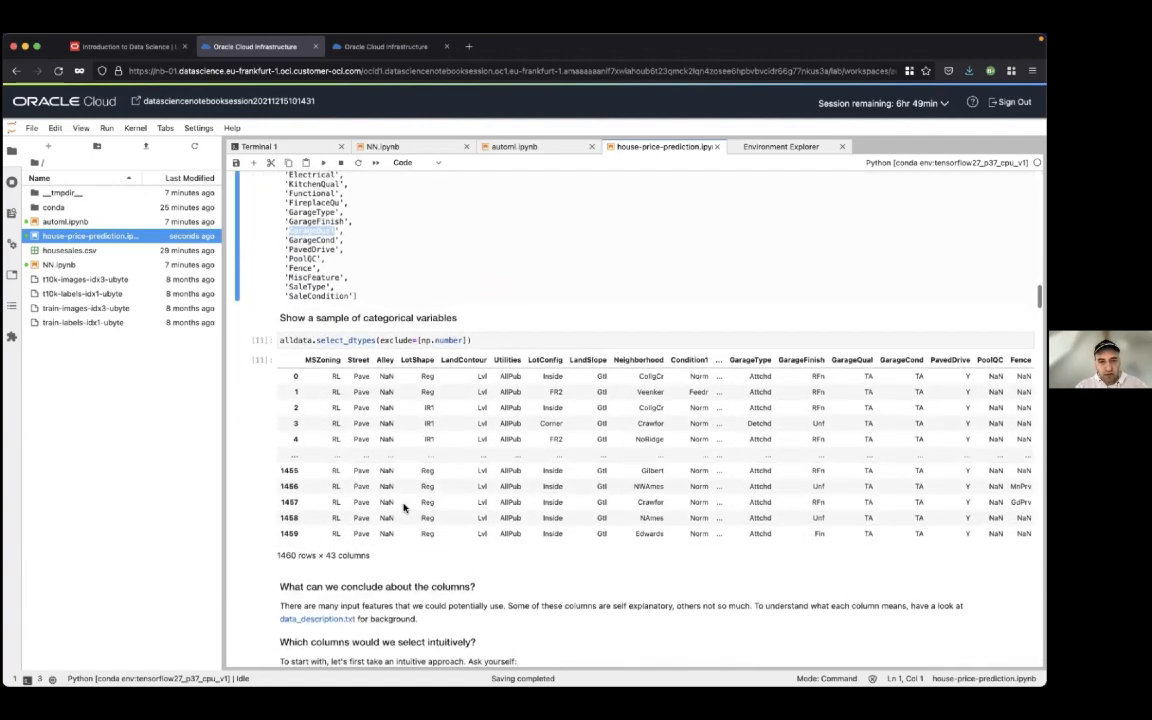
{"action": "scroll", "coordinate": [404, 508], "scroll_direction": "down", "scroll_amount": 2}
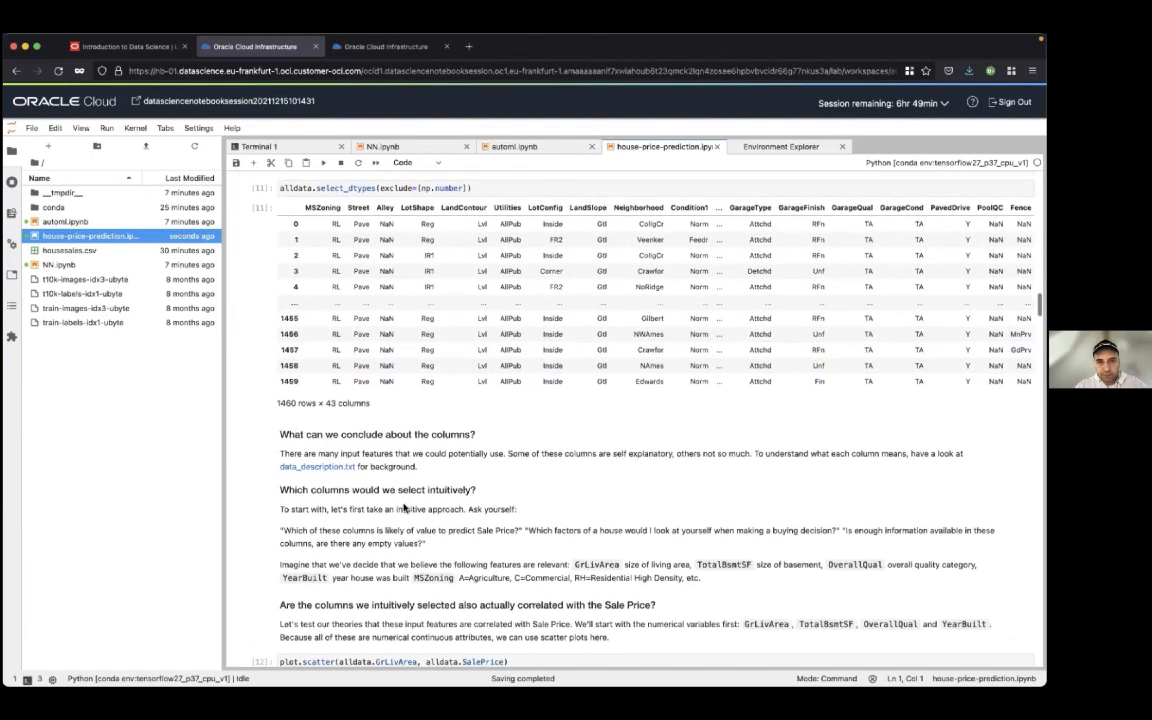
{"action": "scroll", "coordinate": [434, 498], "scroll_direction": "up", "scroll_amount": 1}
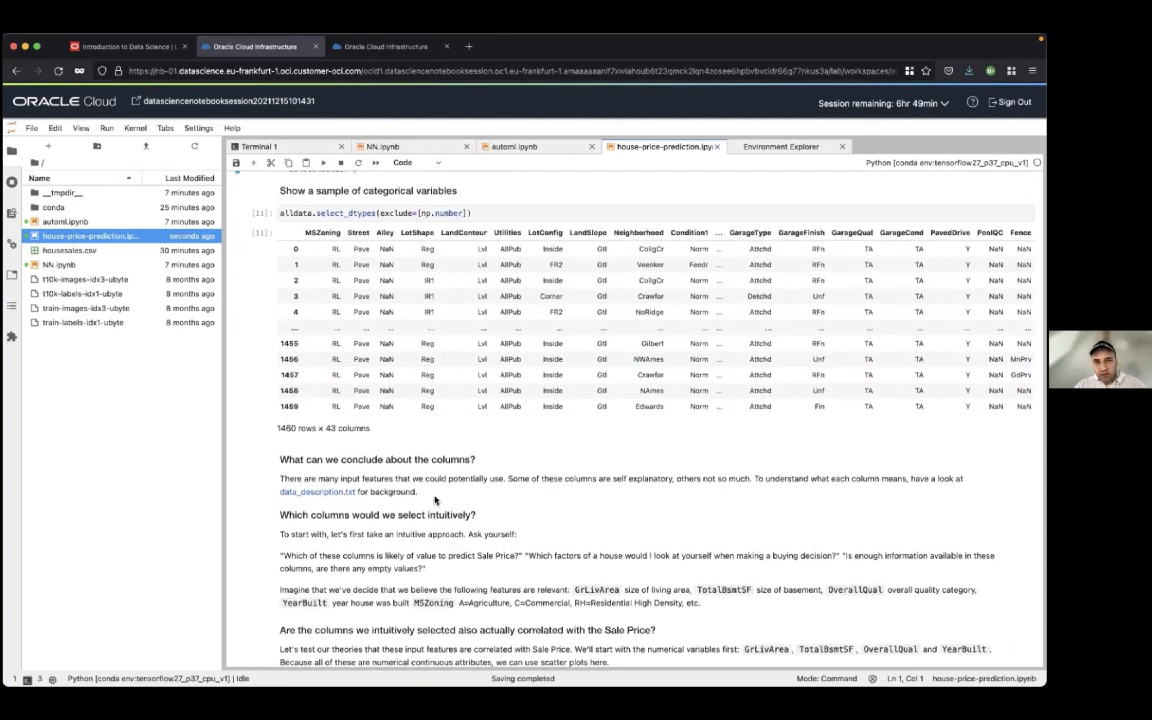
{"action": "scroll", "coordinate": [434, 498], "scroll_direction": "down", "scroll_amount": 5}
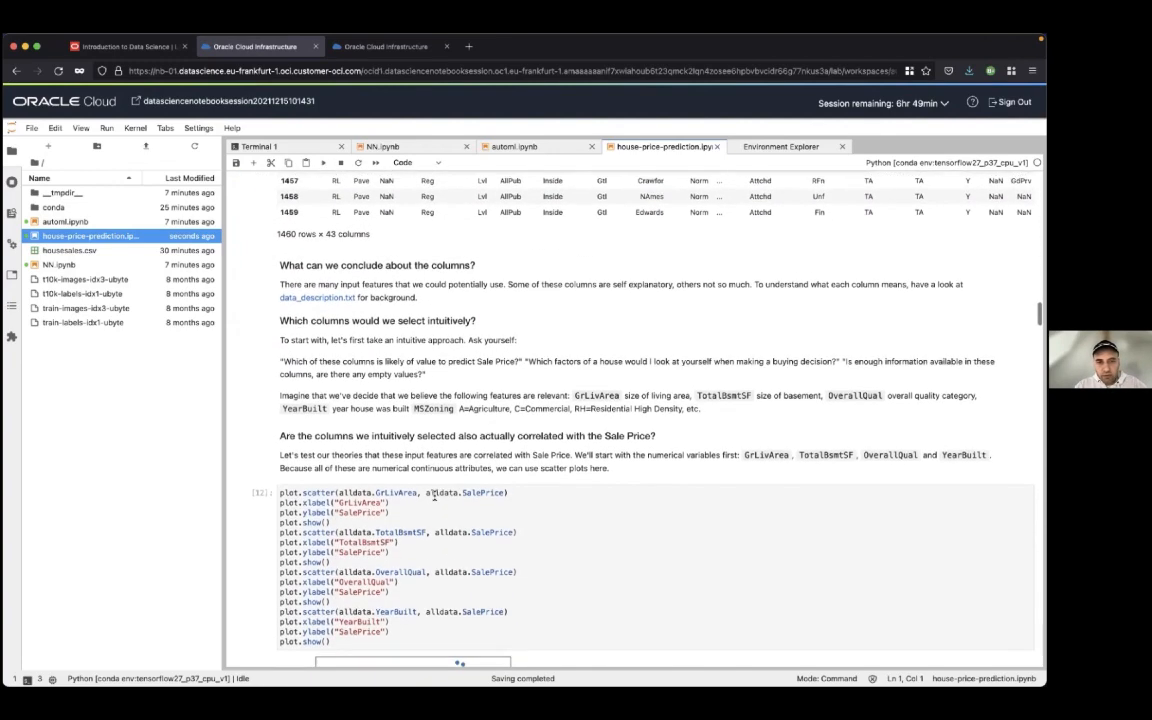
{"action": "scroll", "coordinate": [434, 496], "scroll_direction": "down", "scroll_amount": 2}
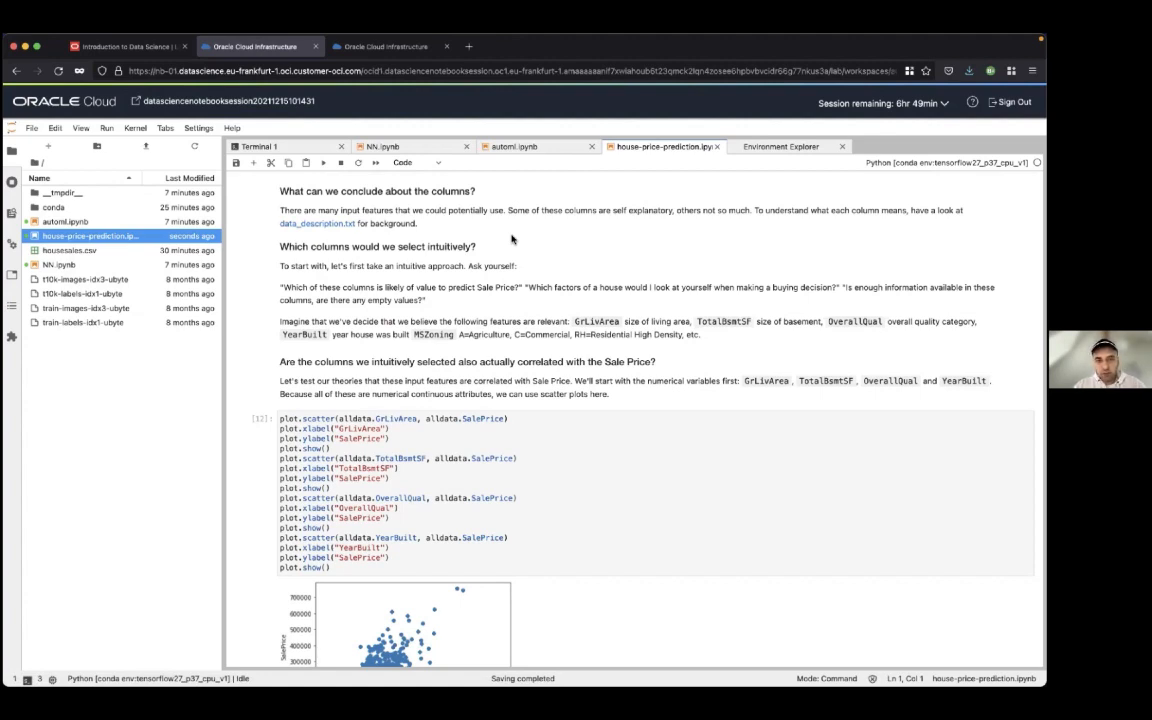
Run the cell that draws scatter plots of GrLivArea, TotalBsmtSF, OverallQual and YearBuilt against SalePrice
{"action": "scroll", "coordinate": [511, 238], "scroll_direction": "down", "scroll_amount": 1}
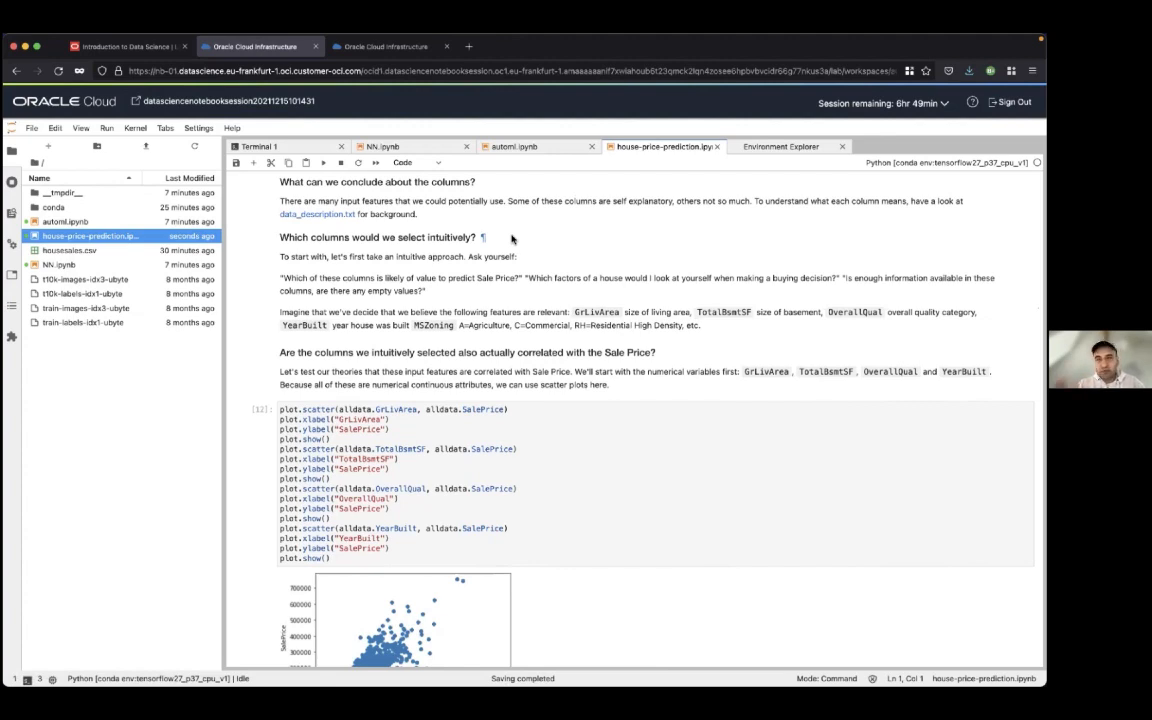
{"action": "scroll", "coordinate": [512, 238], "scroll_direction": "down", "scroll_amount": 1}
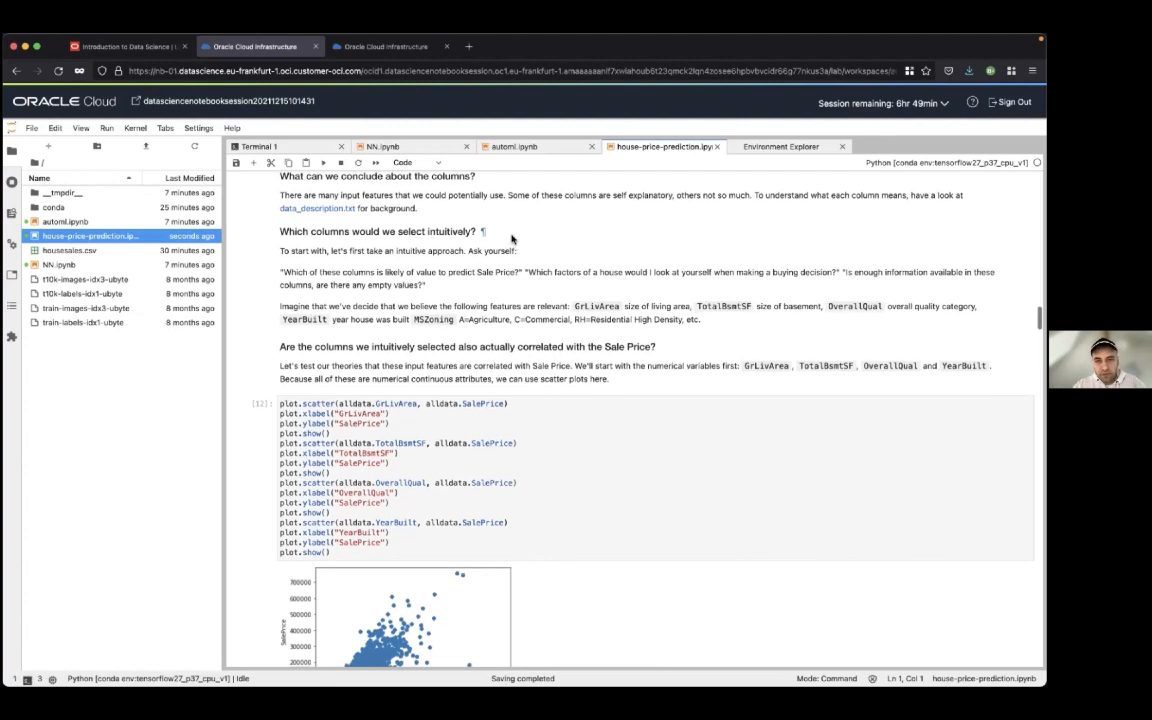
{"action": "scroll", "coordinate": [512, 238], "scroll_direction": "down", "scroll_amount": 3}
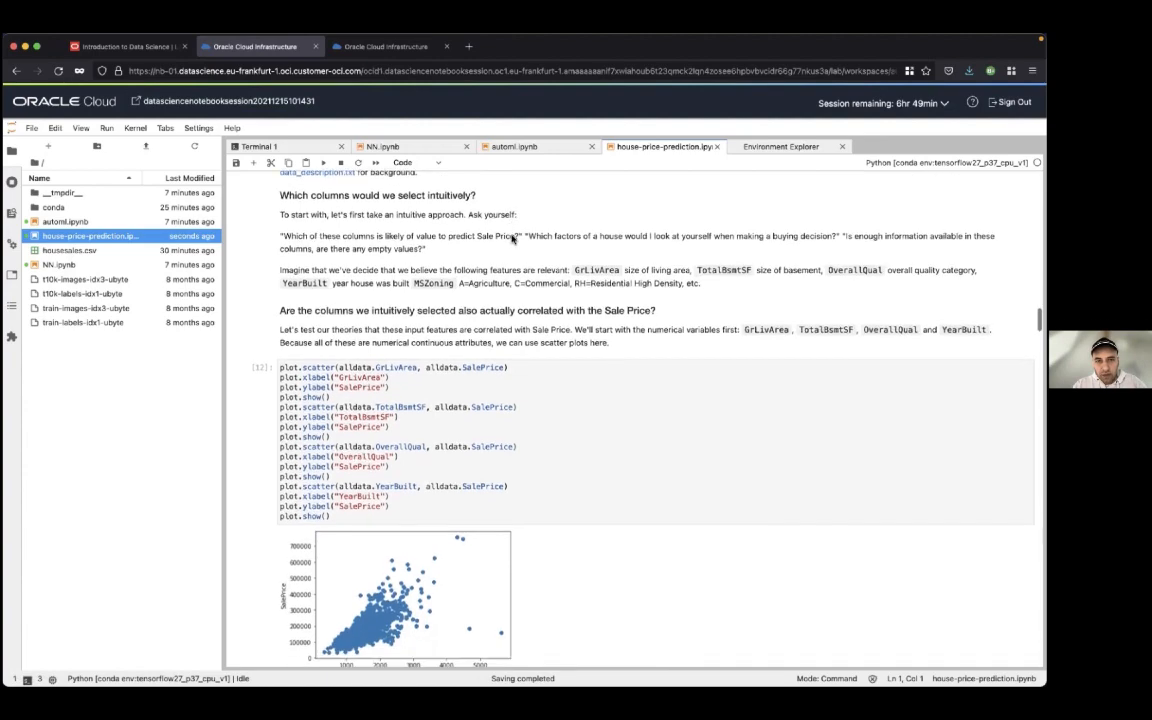
{"action": "scroll", "coordinate": [512, 238], "scroll_direction": "down", "scroll_amount": 4}
{"action": "left_click", "coordinate": [531, 306]}
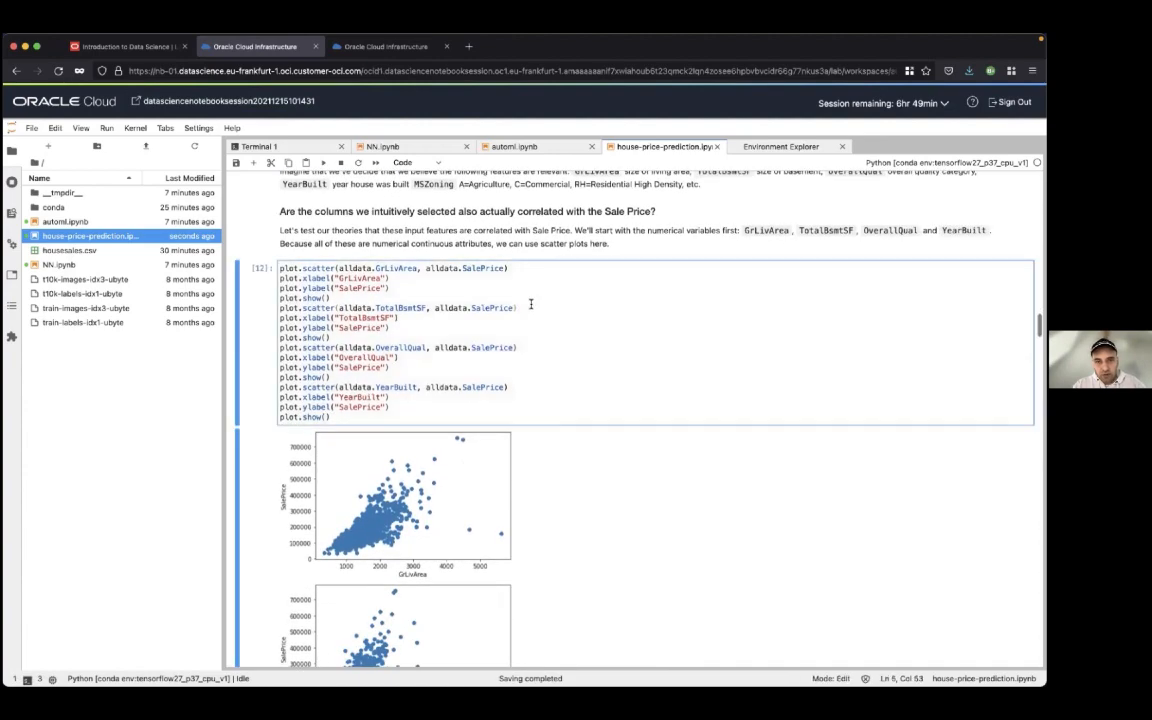
{"action": "scroll", "coordinate": [531, 304], "scroll_direction": "down", "scroll_amount": 2}
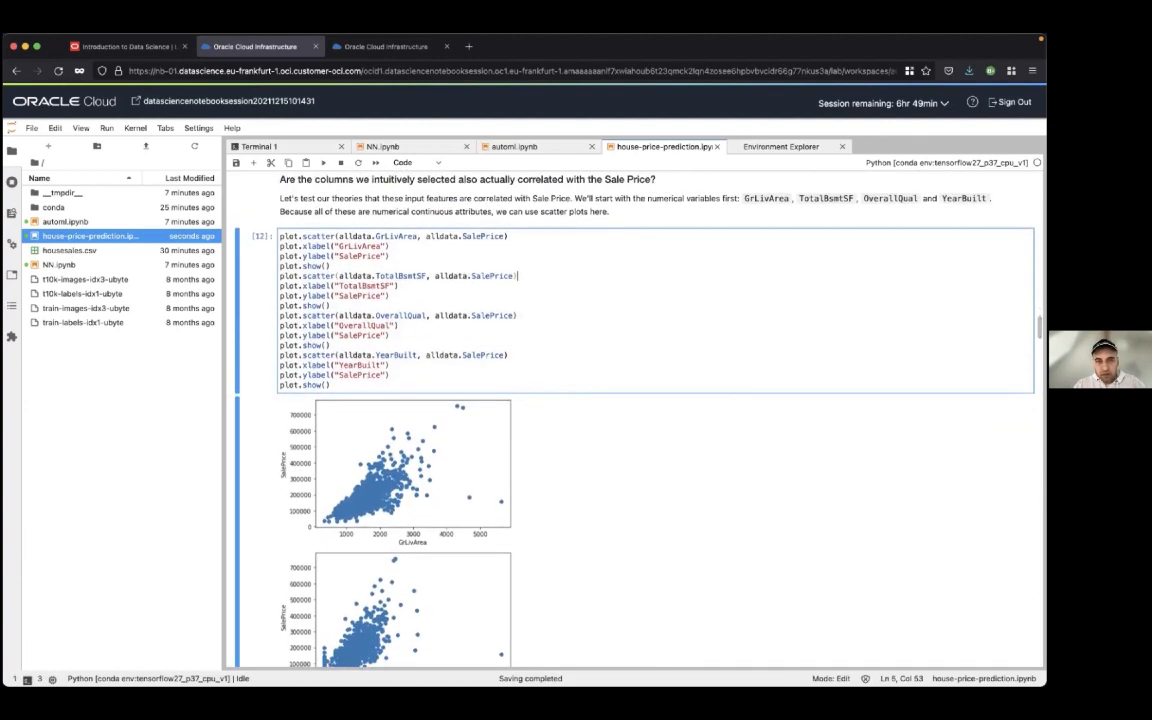
{"action": "key", "text": "shift+Return"}
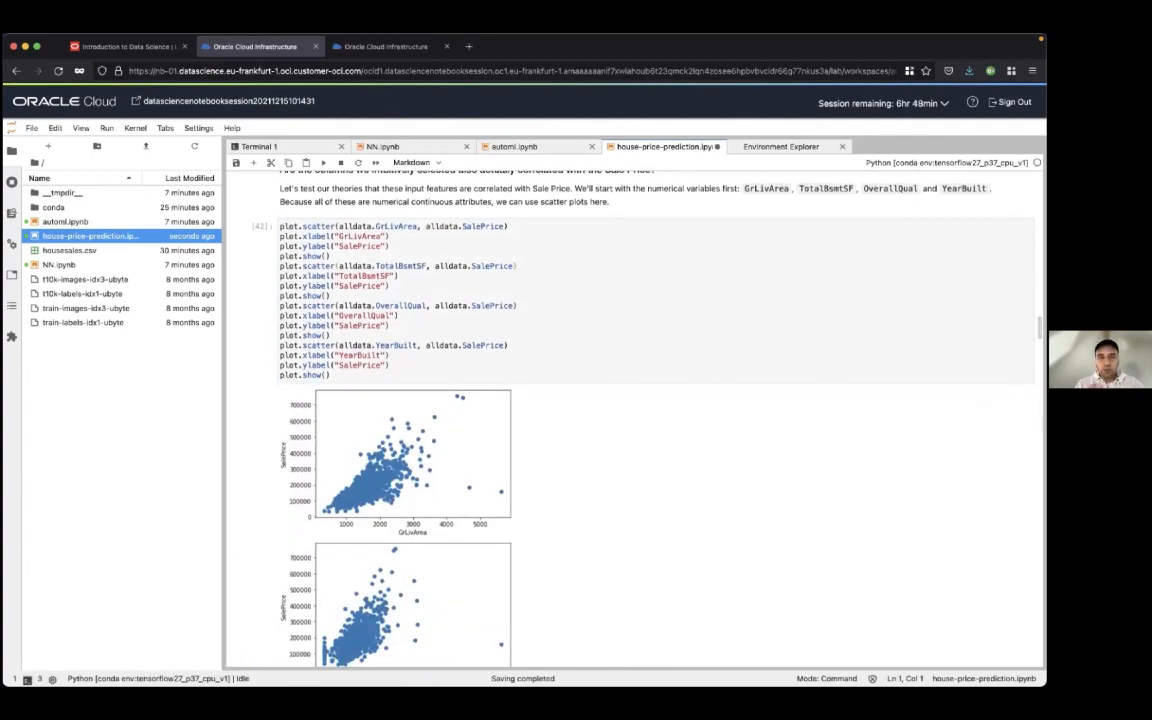
Examine the four SalePrice scatter plots for correlation and outliers, and read the conclusions written below them
{"action": "scroll", "coordinate": [630, 400], "scroll_direction": "down", "scroll_amount": 2}
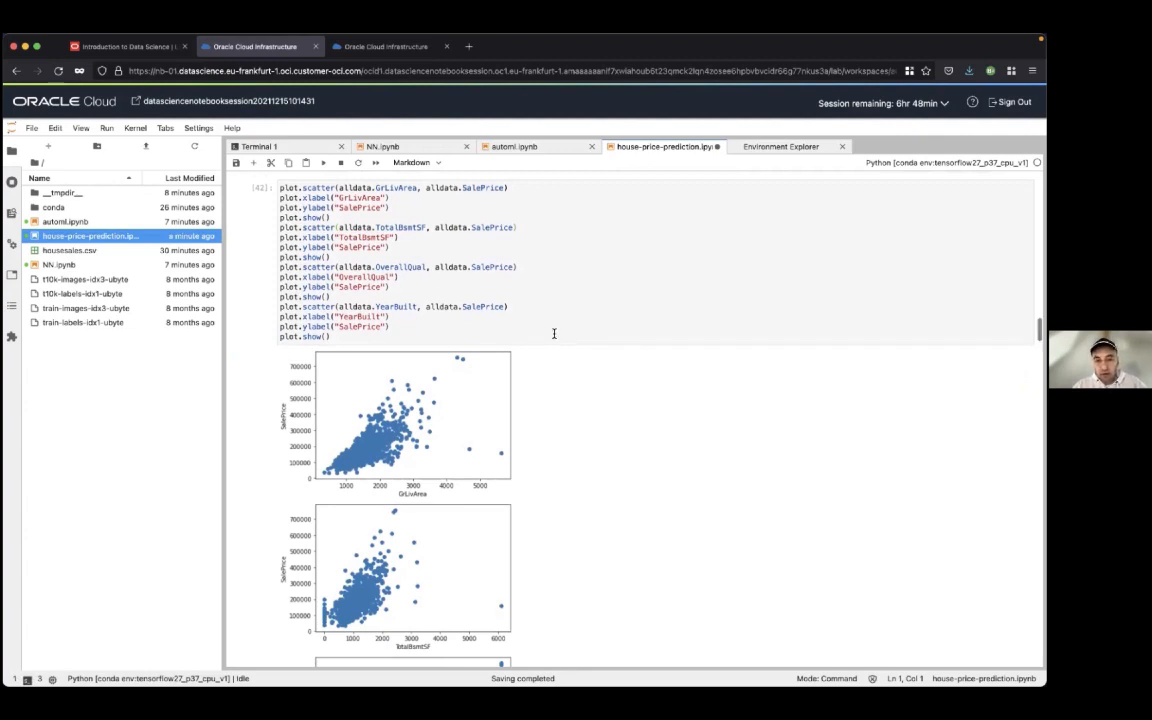
{"action": "scroll", "coordinate": [554, 335], "scroll_direction": "down", "scroll_amount": 6}
{"action": "scroll", "coordinate": [554, 338], "scroll_direction": "down", "scroll_amount": 3}
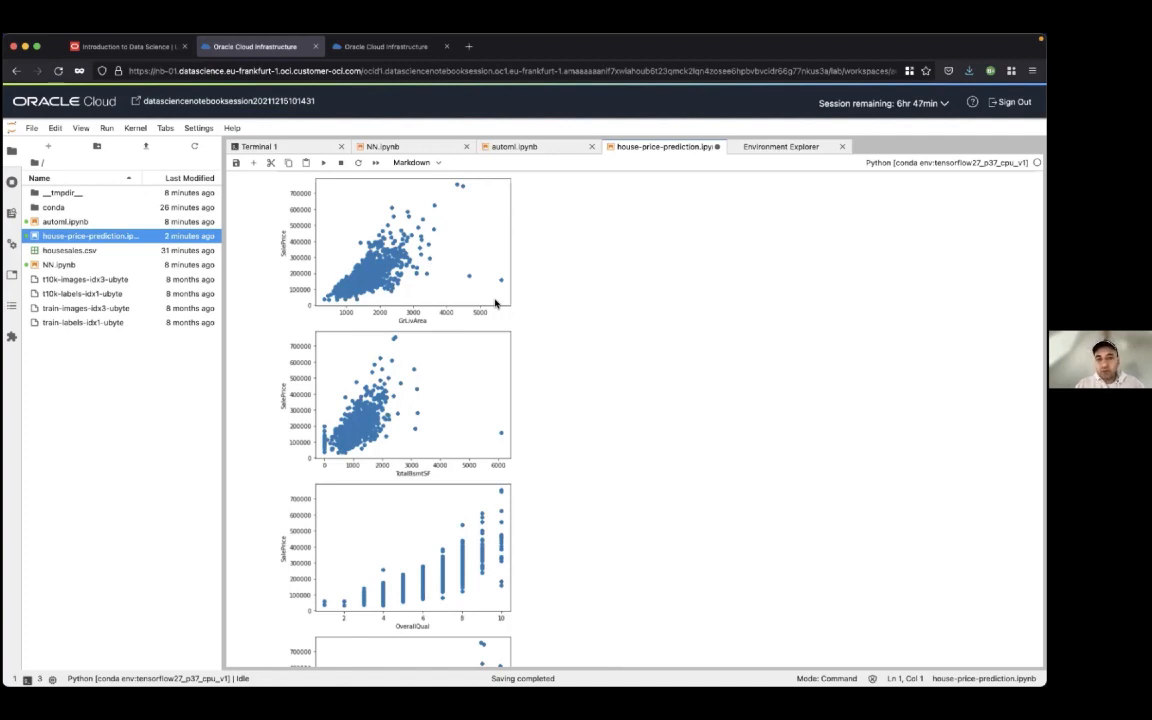
{"action": "scroll", "coordinate": [622, 303], "scroll_direction": "down", "scroll_amount": 1}
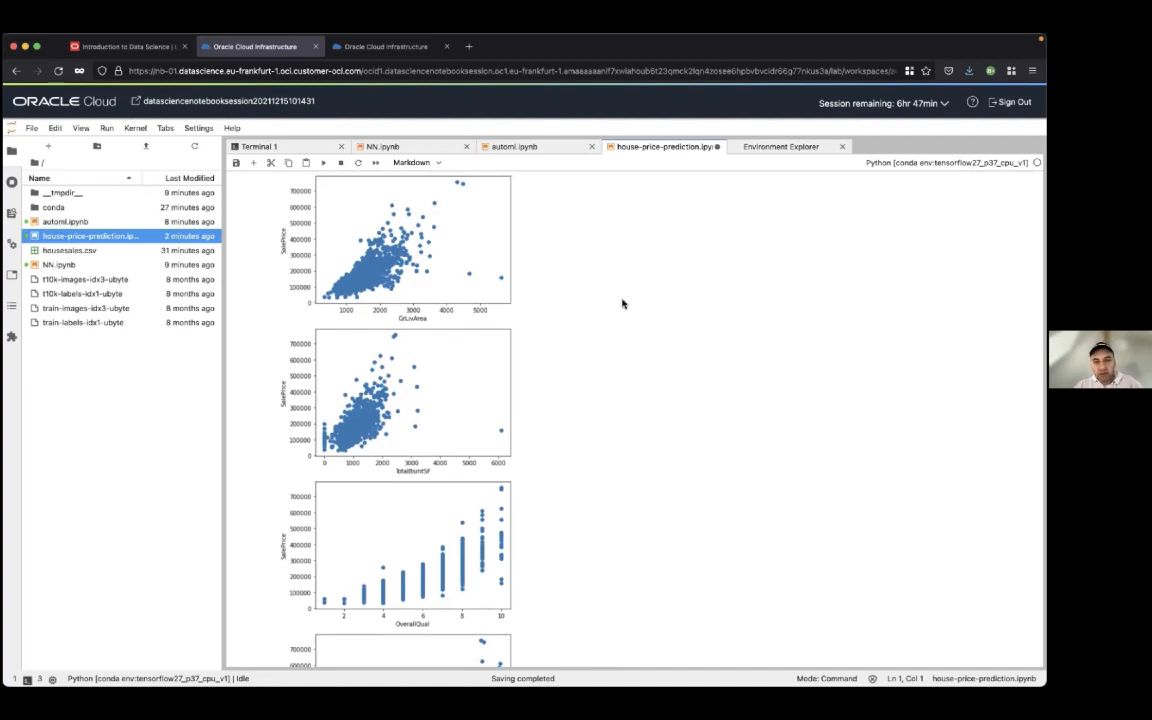
{"action": "scroll", "coordinate": [622, 303], "scroll_direction": "down", "scroll_amount": 1}
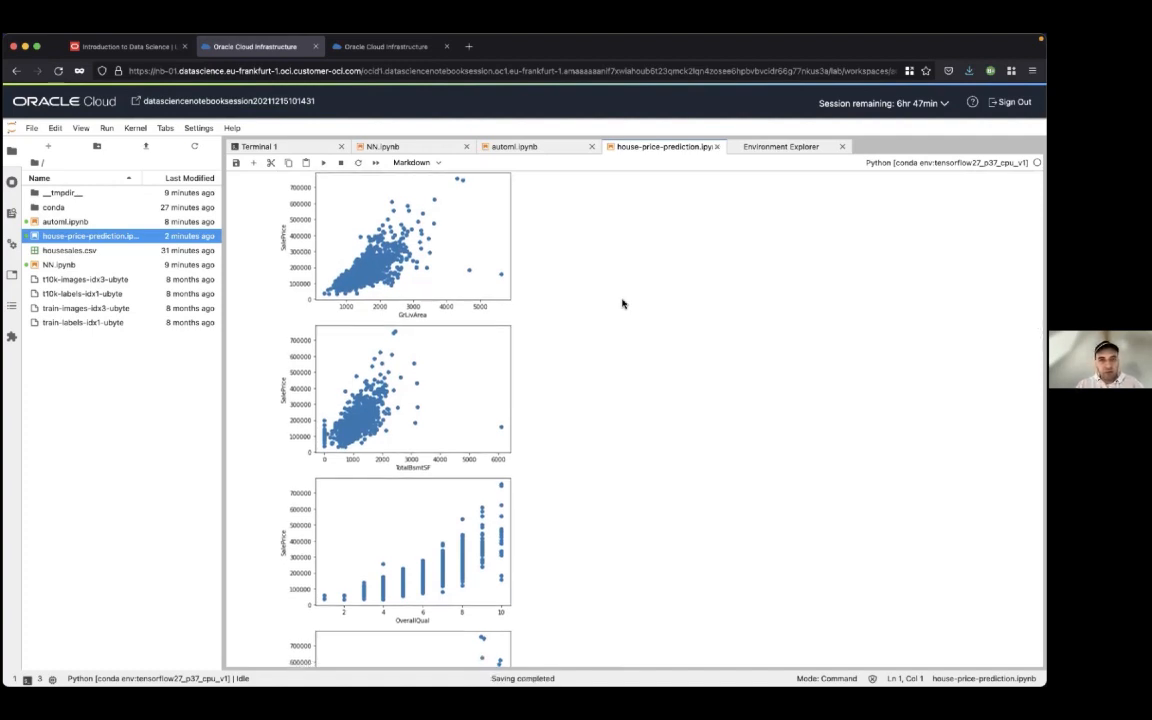
{"action": "scroll", "coordinate": [622, 303], "scroll_direction": "down", "scroll_amount": 2}
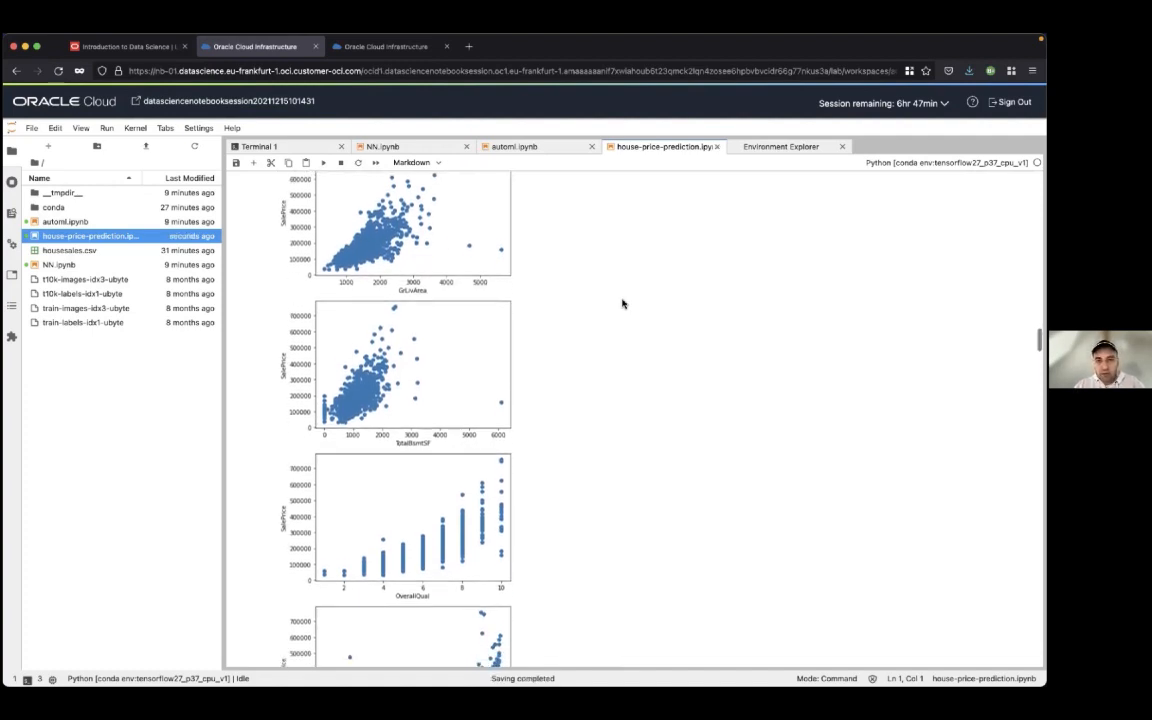
{"action": "scroll", "coordinate": [622, 303], "scroll_direction": "down", "scroll_amount": 5}
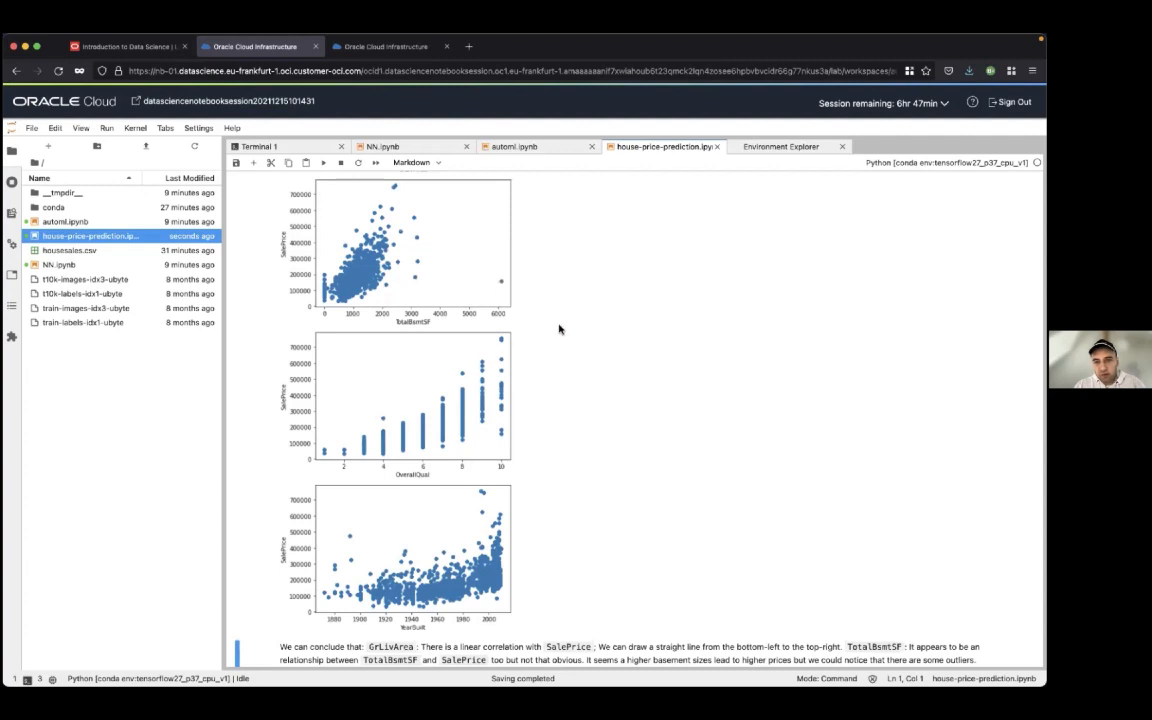
{"action": "scroll", "coordinate": [559, 329], "scroll_direction": "down", "scroll_amount": 3}
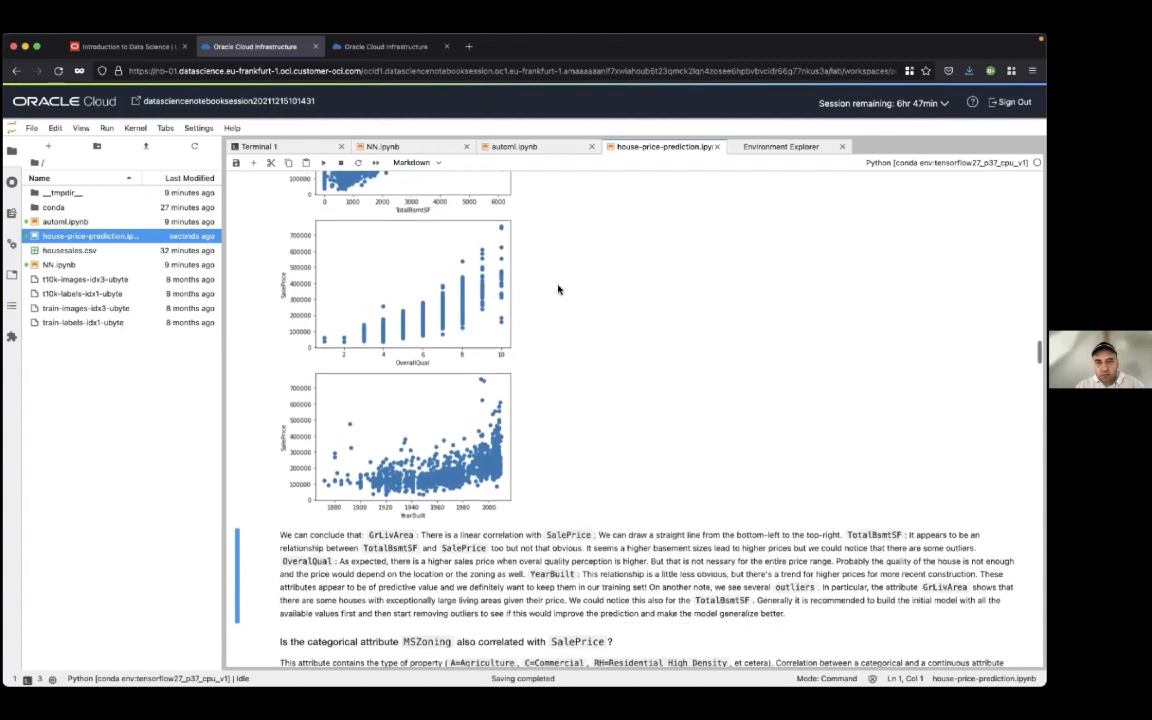
{"action": "scroll", "coordinate": [558, 289], "scroll_direction": "down", "scroll_amount": 3}
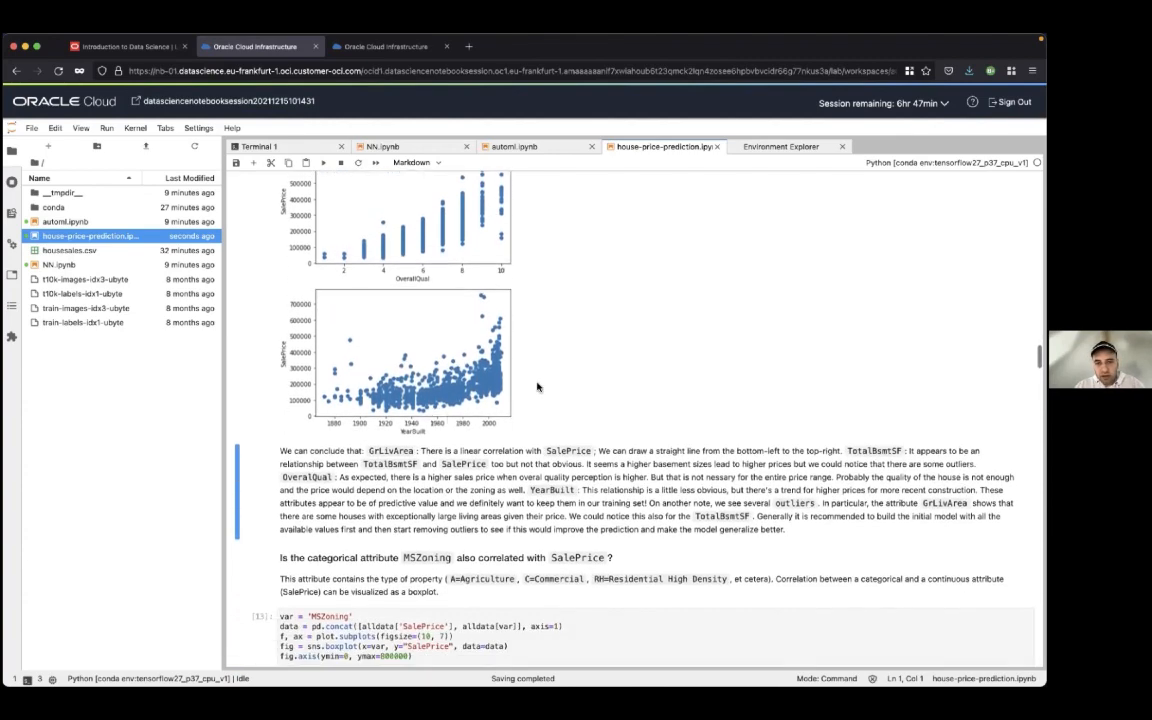
{"action": "scroll", "coordinate": [537, 387], "scroll_direction": "up", "scroll_amount": 2}
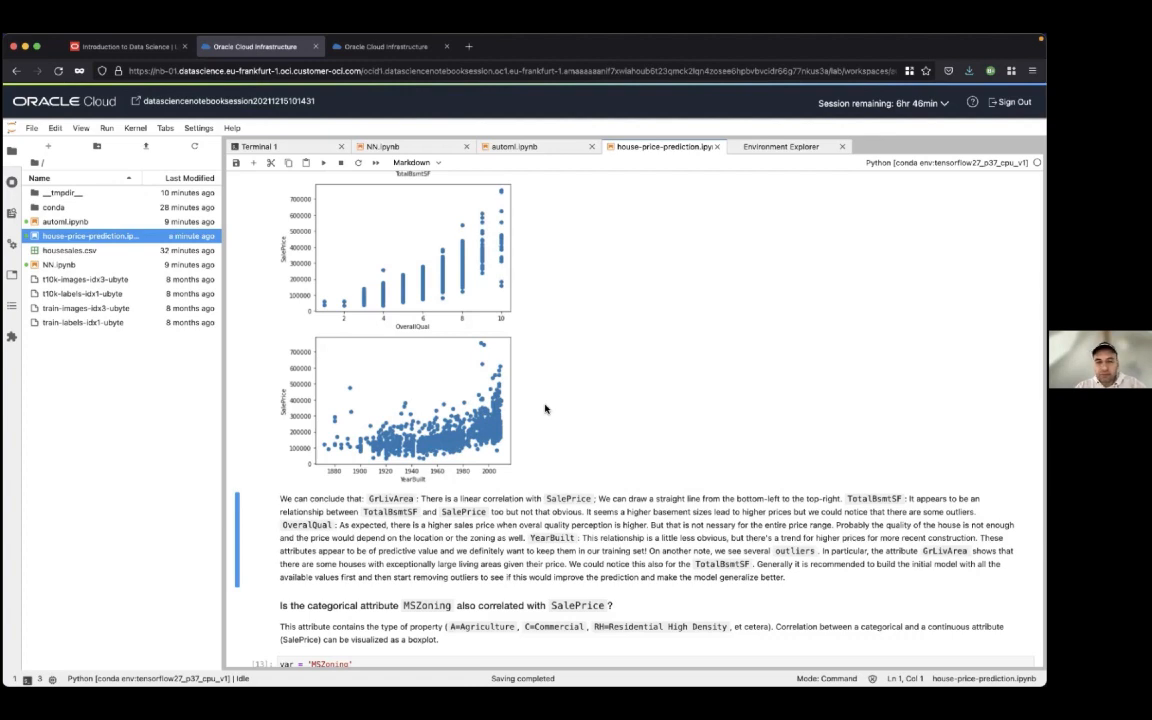
{"action": "scroll", "coordinate": [530, 410], "scroll_direction": "down", "scroll_amount": 1}
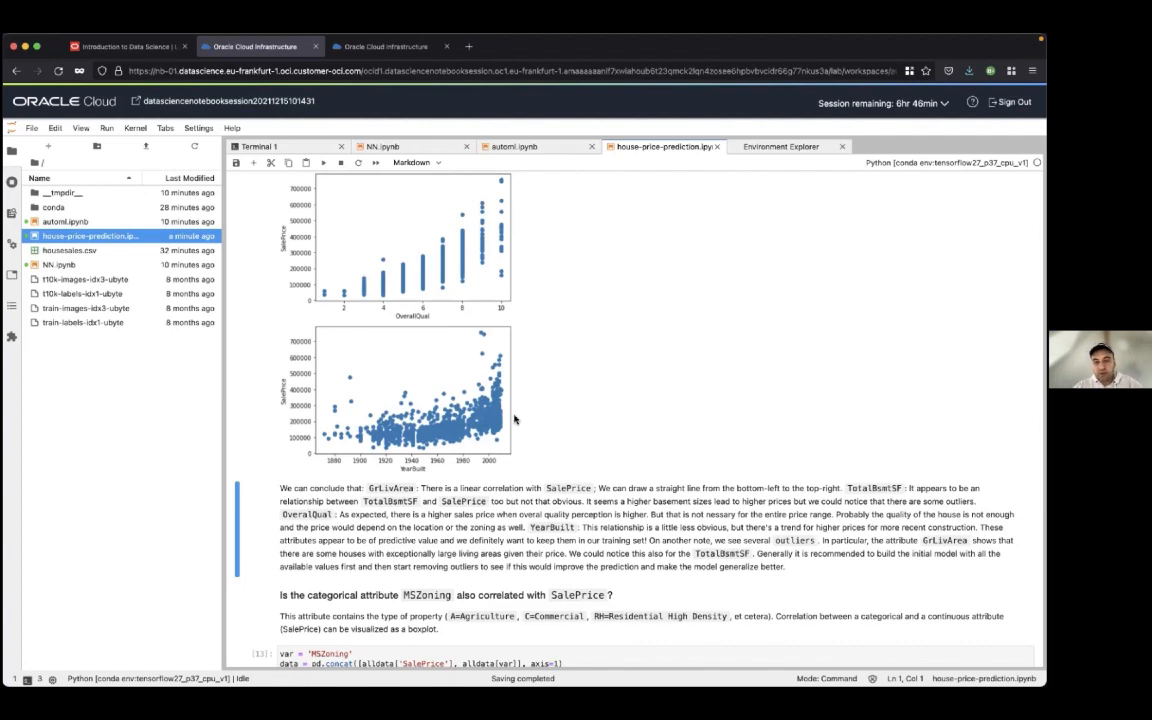
Run the cell that draws the boxplot of SalePrice by MSZoning
{"action": "scroll", "coordinate": [579, 405], "scroll_direction": "down", "scroll_amount": 1}
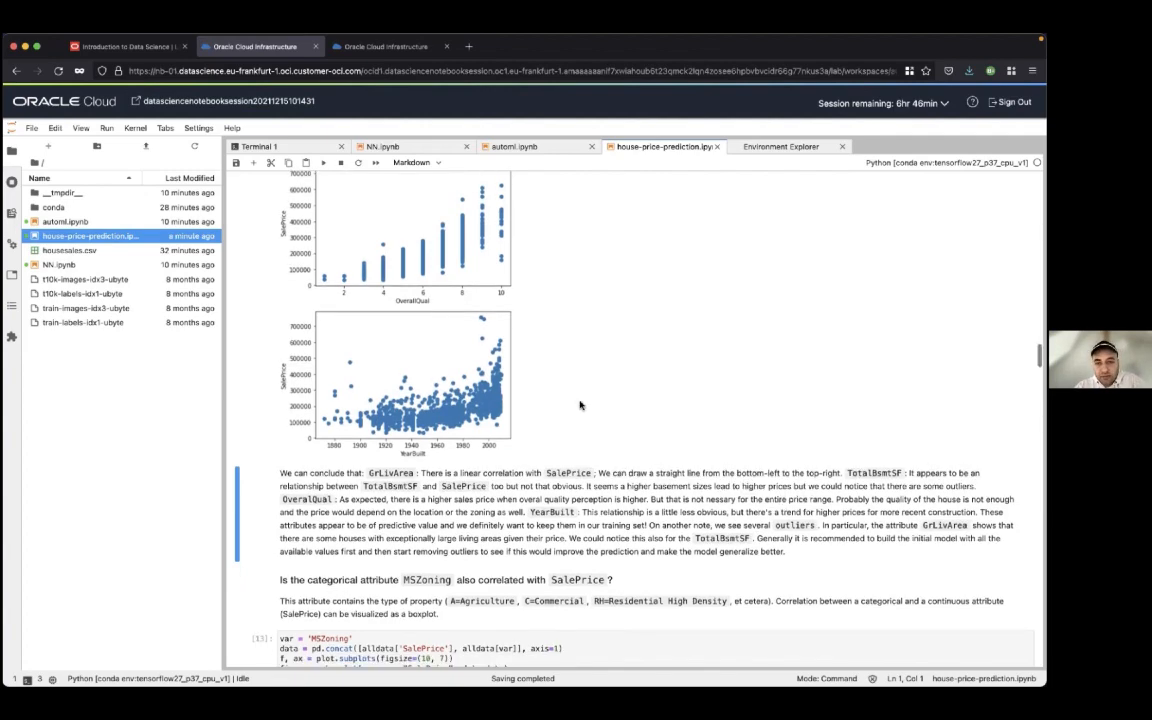
{"action": "scroll", "coordinate": [579, 405], "scroll_direction": "down", "scroll_amount": 5}
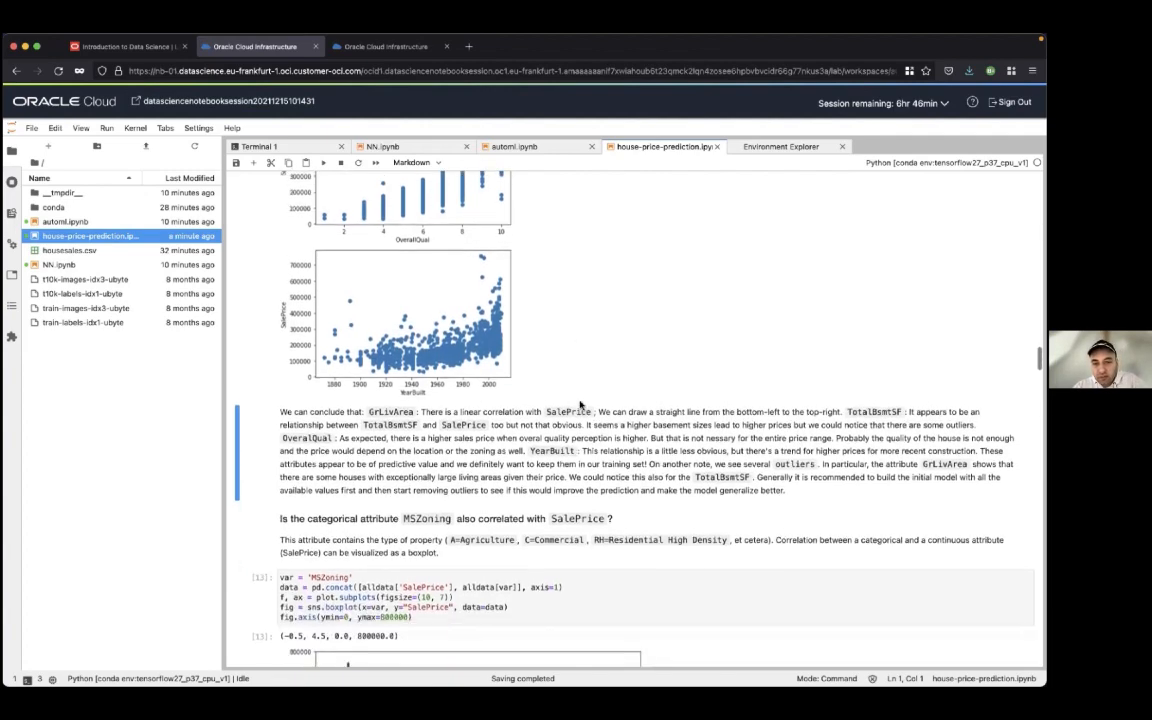
{"action": "scroll", "coordinate": [579, 405], "scroll_direction": "down", "scroll_amount": 4}
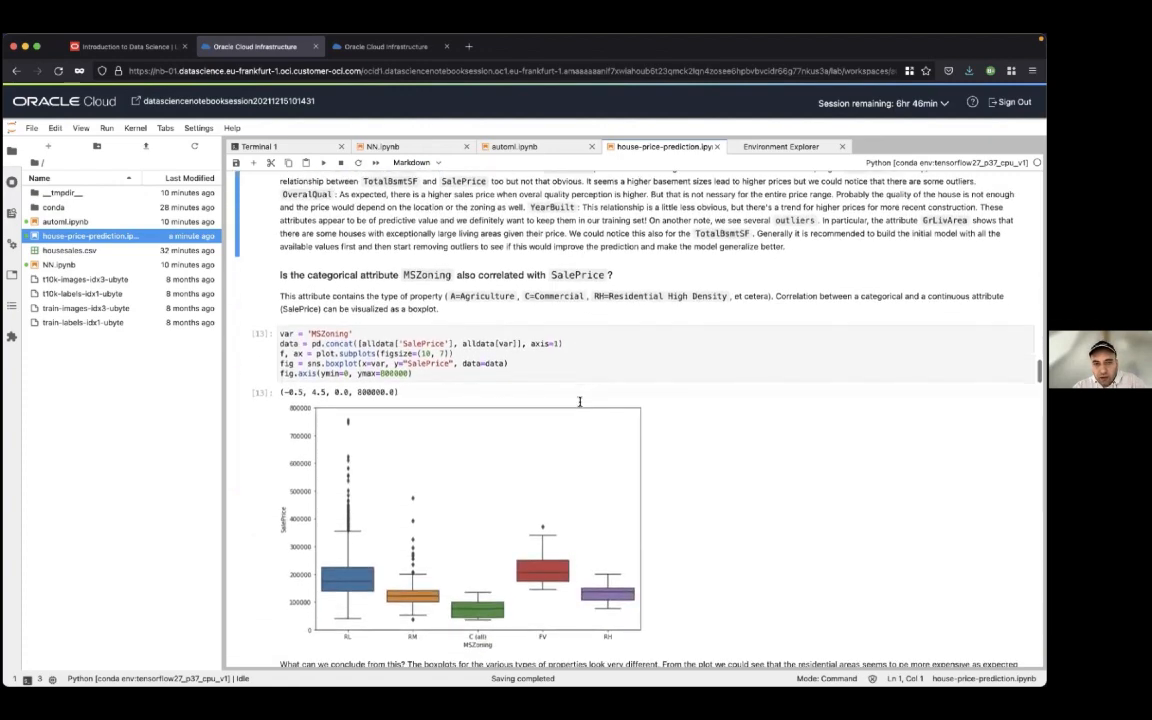
{"action": "left_click", "coordinate": [612, 256]}
{"action": "key", "text": "shift+Return"}
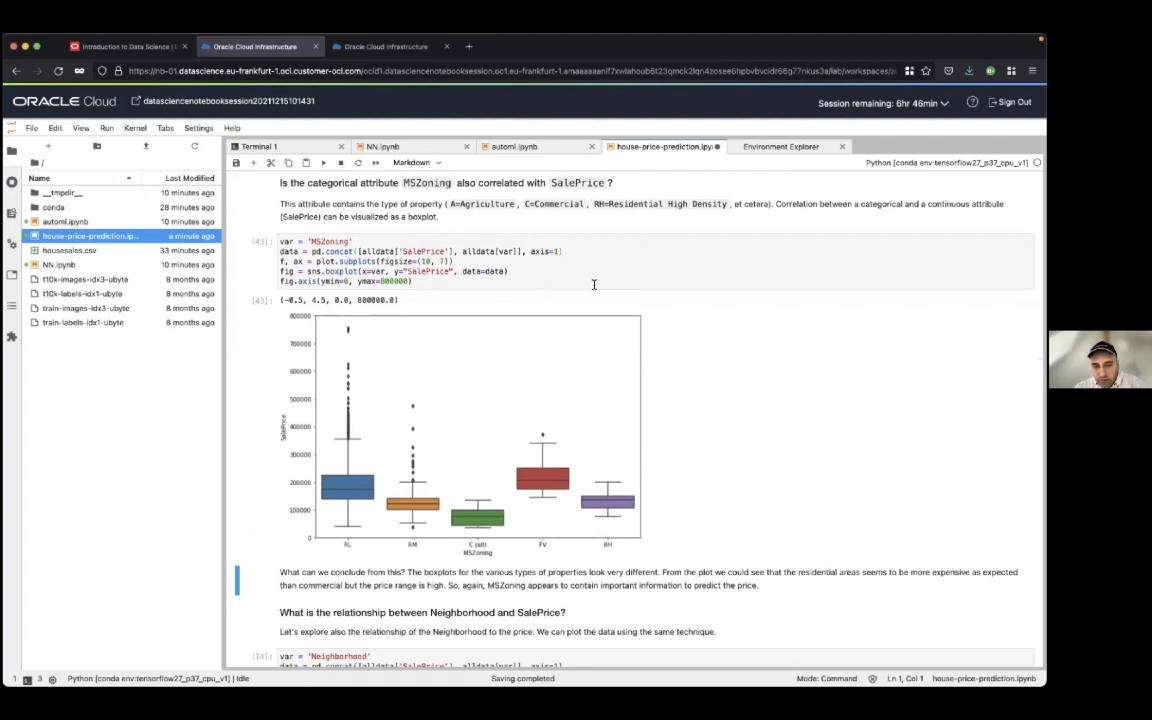
Examine the MSZoning boxplot's price ranges and outliers per property type, along with the conclusion below it
{"action": "left_click", "coordinate": [632, 262]}
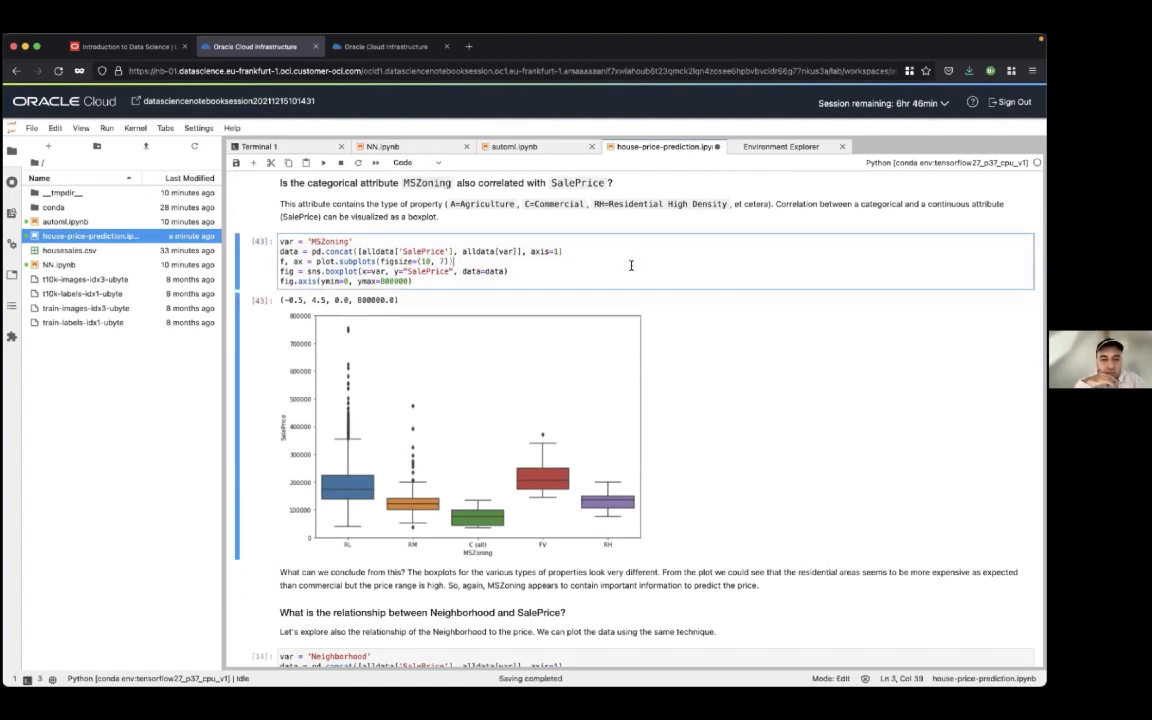
{"action": "scroll", "coordinate": [631, 265], "scroll_direction": "up", "scroll_amount": 1}
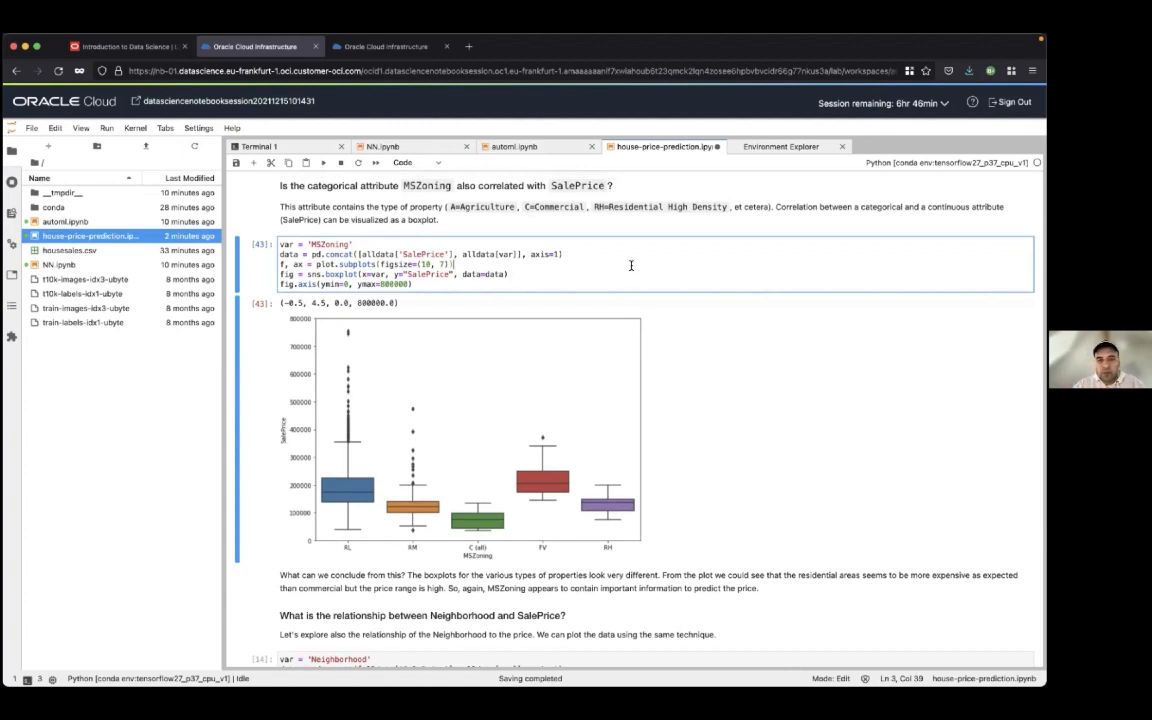
{"action": "scroll", "coordinate": [631, 265], "scroll_direction": "down", "scroll_amount": 1}
{"action": "scroll", "coordinate": [605, 270], "scroll_direction": "up", "scroll_amount": 1}
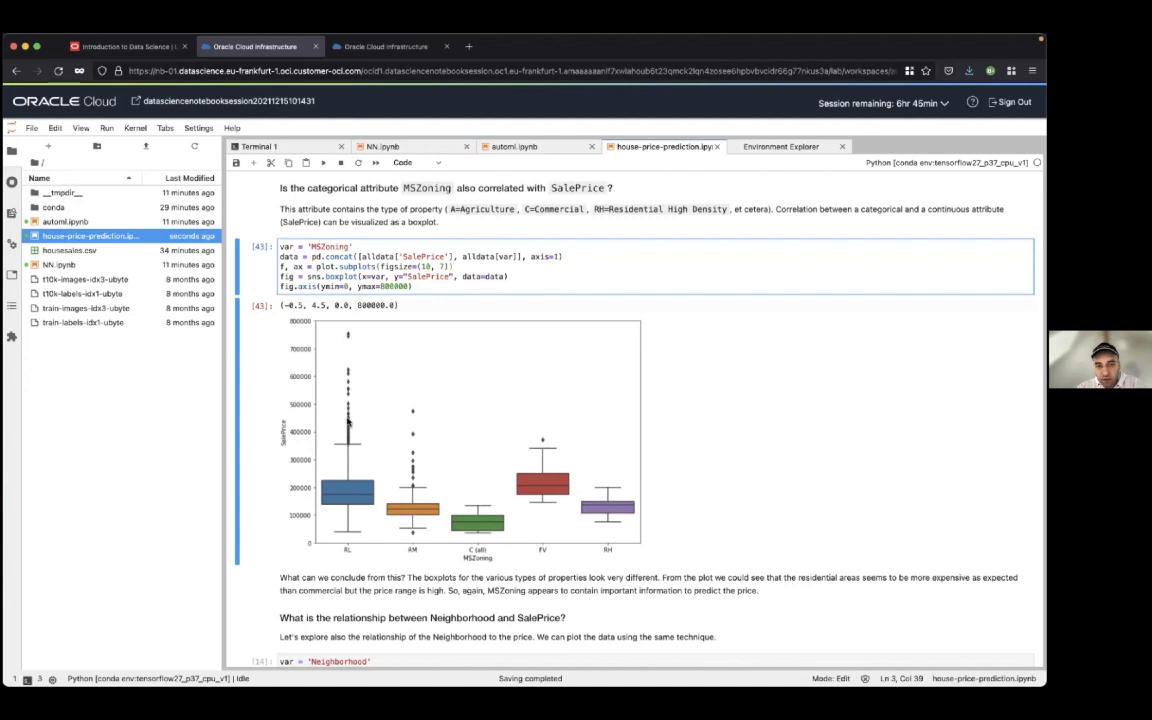
{"action": "scroll", "coordinate": [648, 331], "scroll_direction": "down", "scroll_amount": 3}
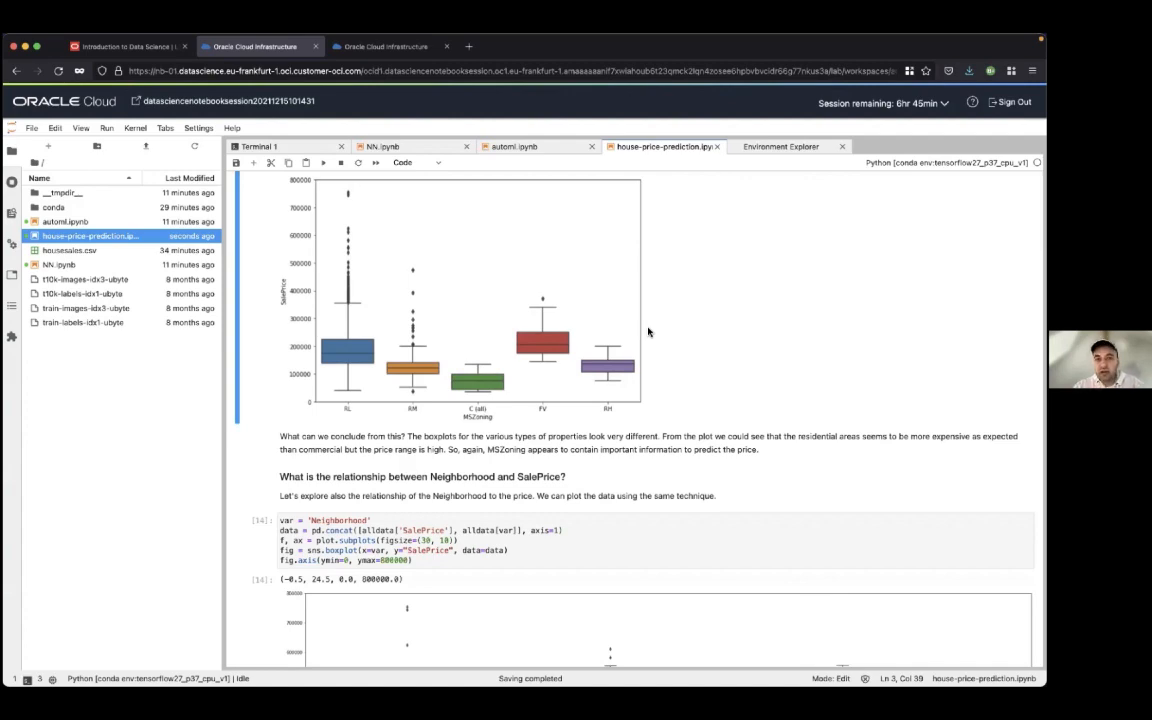
Run the cell that draws the boxplot of SalePrice by Neighborhood
{"action": "scroll", "coordinate": [648, 332], "scroll_direction": "down", "scroll_amount": 5}
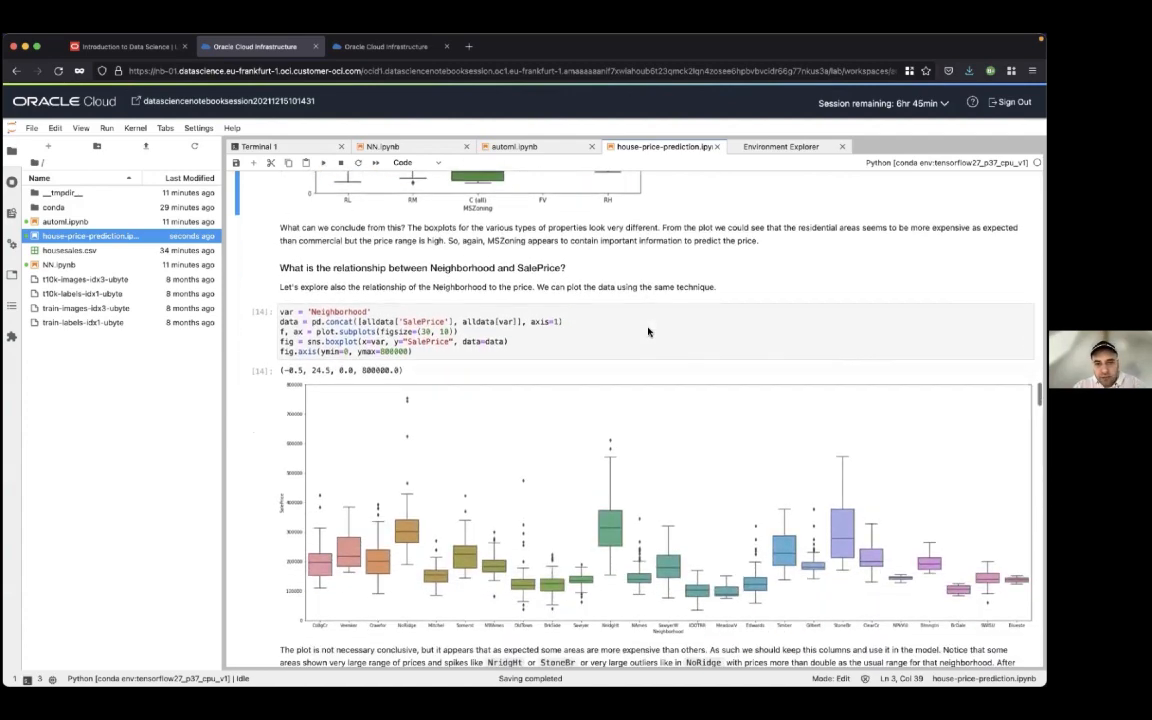
{"action": "scroll", "coordinate": [648, 328], "scroll_direction": "down", "scroll_amount": 2}
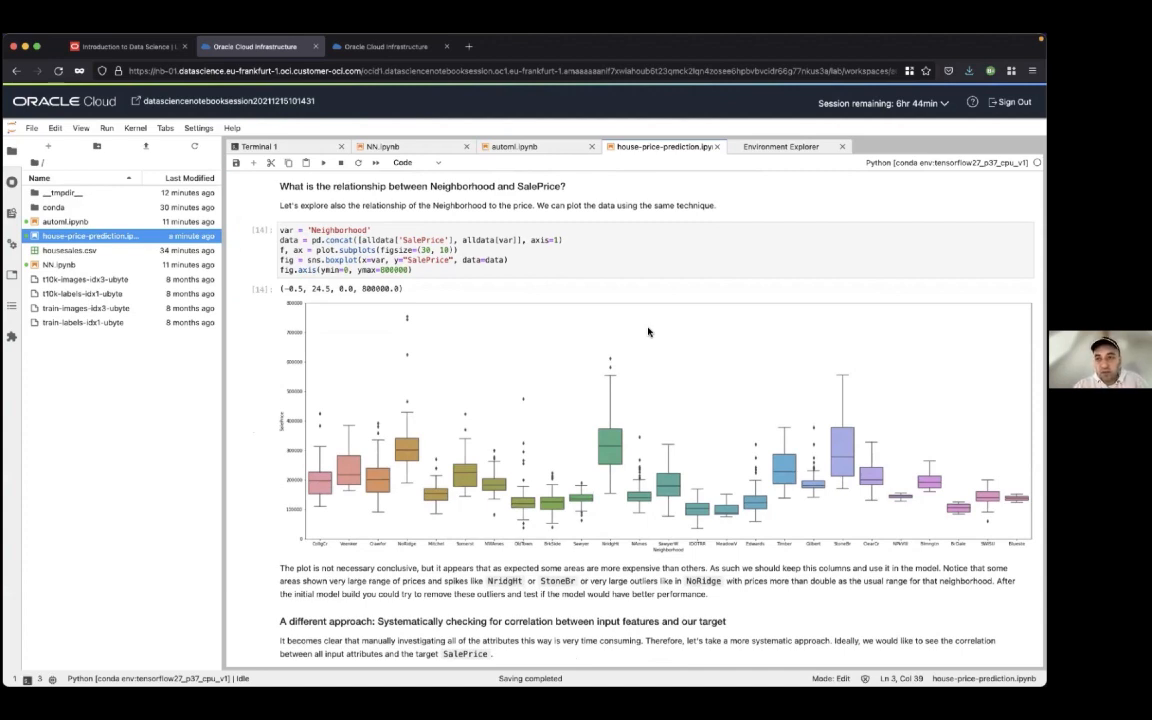
{"action": "scroll", "coordinate": [648, 332], "scroll_direction": "down", "scroll_amount": 1}
{"action": "scroll", "coordinate": [648, 332], "scroll_direction": "up", "scroll_amount": 1}
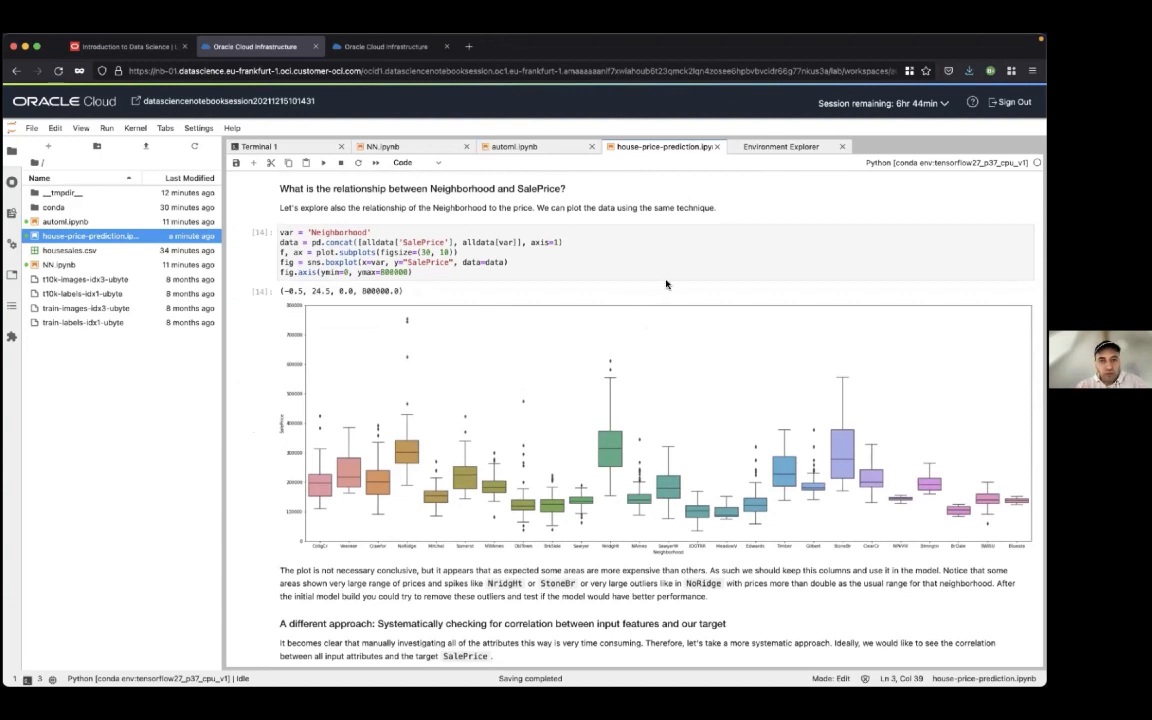
{"action": "scroll", "coordinate": [666, 284], "scroll_direction": "down", "scroll_amount": 1}
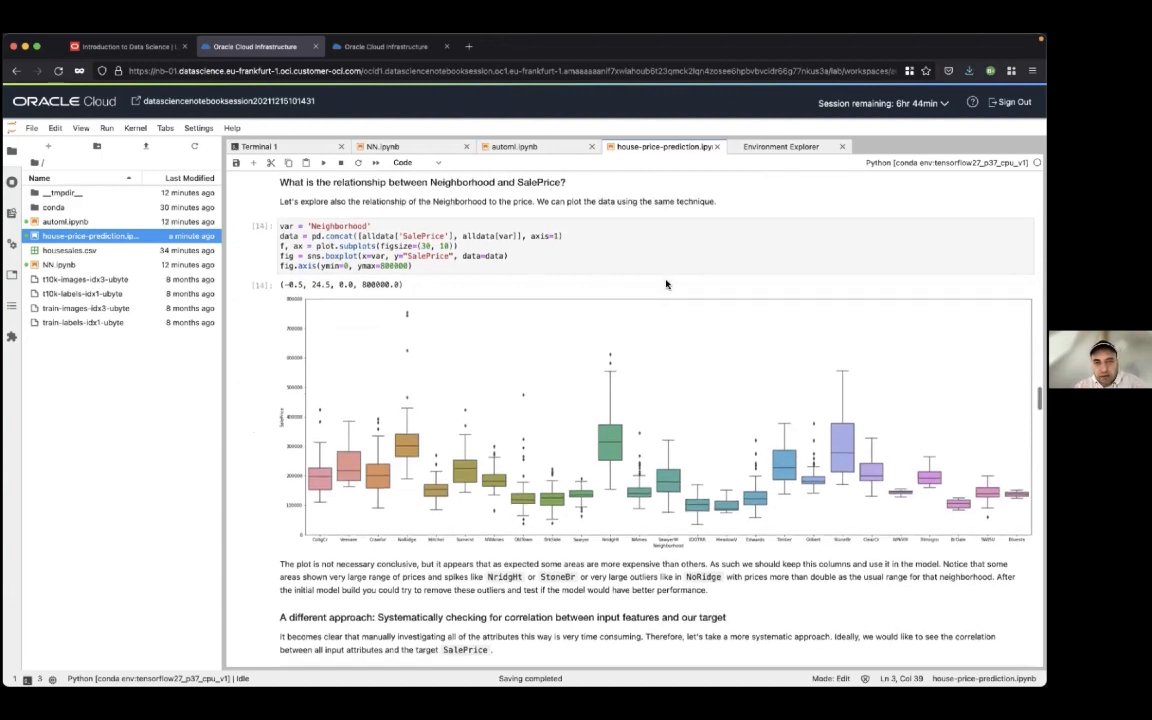
{"action": "left_click", "coordinate": [600, 240]}
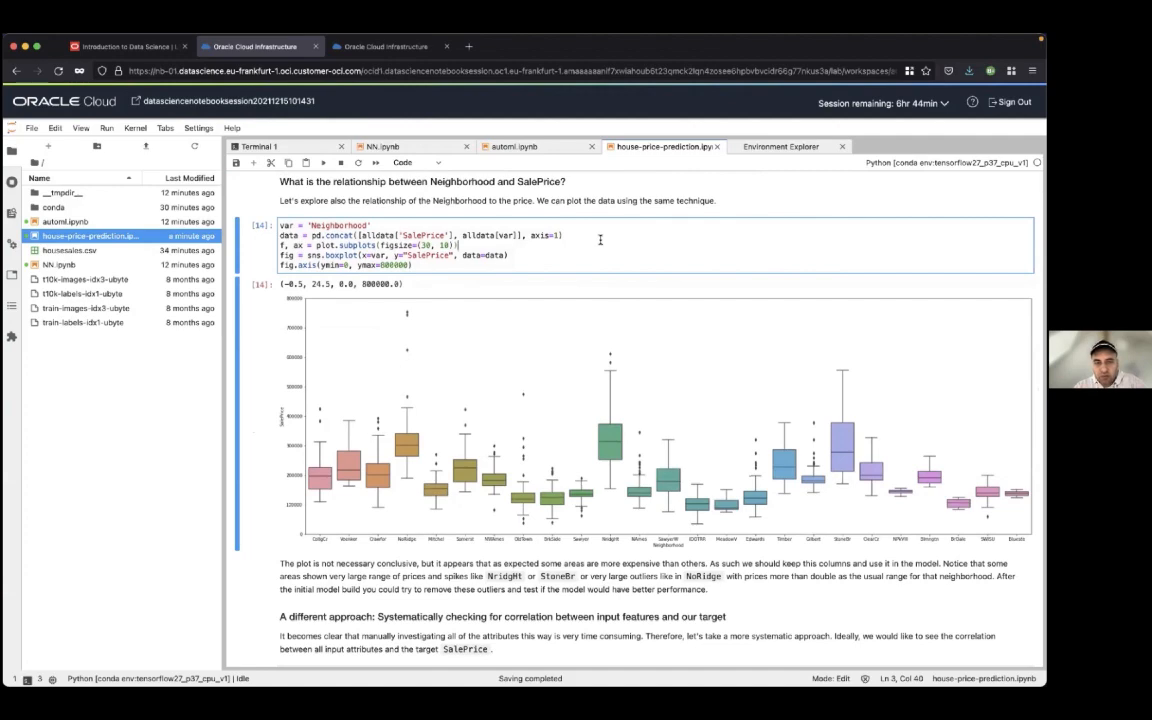
{"action": "key", "text": "shift+Return"}
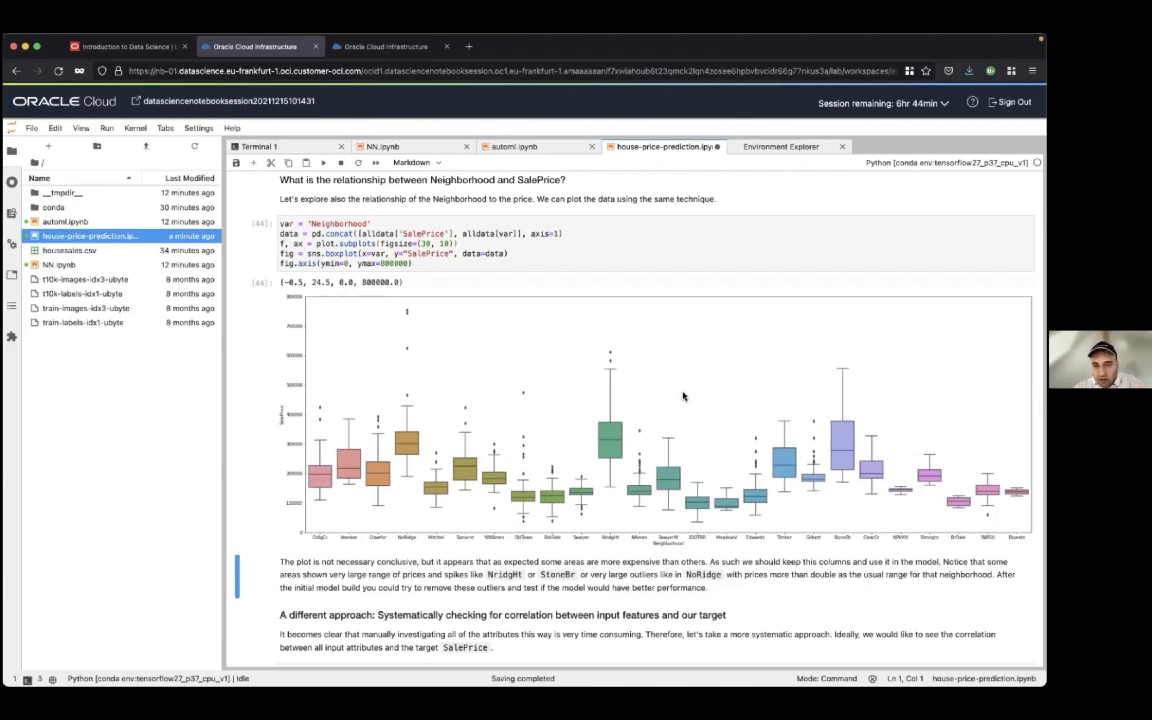
Run the cell that computes the Spearman correlation of the input features with SalePrice, sorted in descending order
{"action": "scroll", "coordinate": [683, 396], "scroll_direction": "down", "scroll_amount": 1}
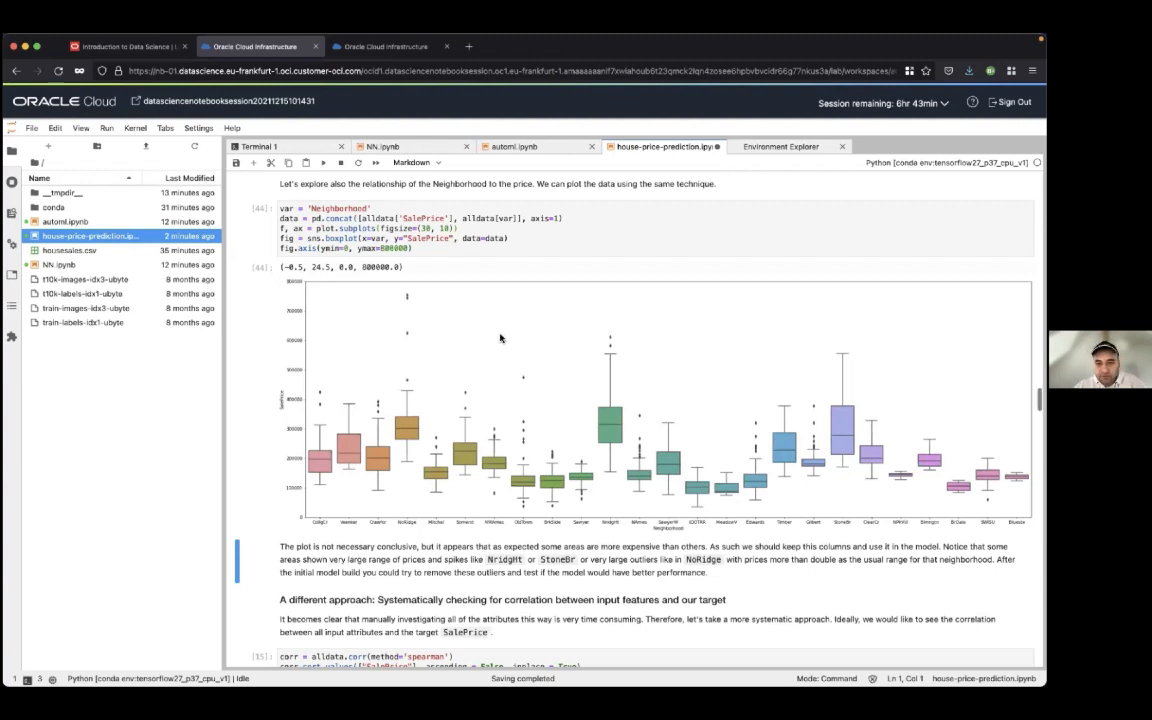
{"action": "scroll", "coordinate": [501, 338], "scroll_direction": "down", "scroll_amount": 2}
{"action": "scroll", "coordinate": [501, 338], "scroll_direction": "down", "scroll_amount": 6}
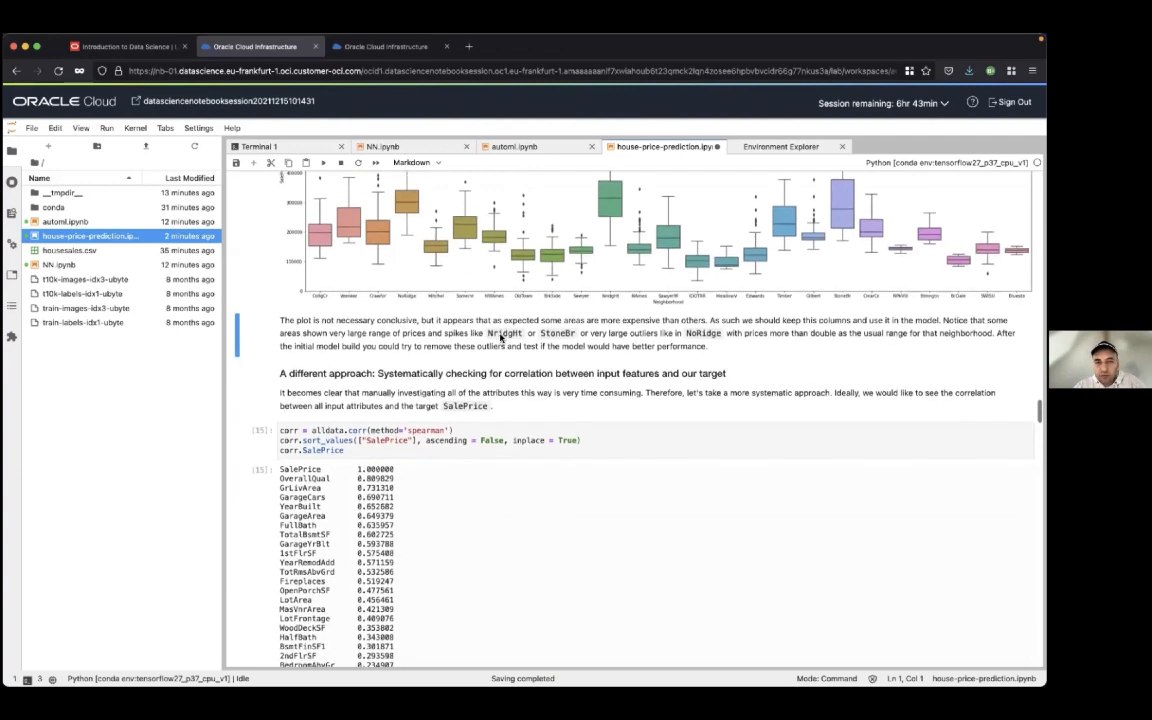
{"action": "left_click", "coordinate": [617, 272]}
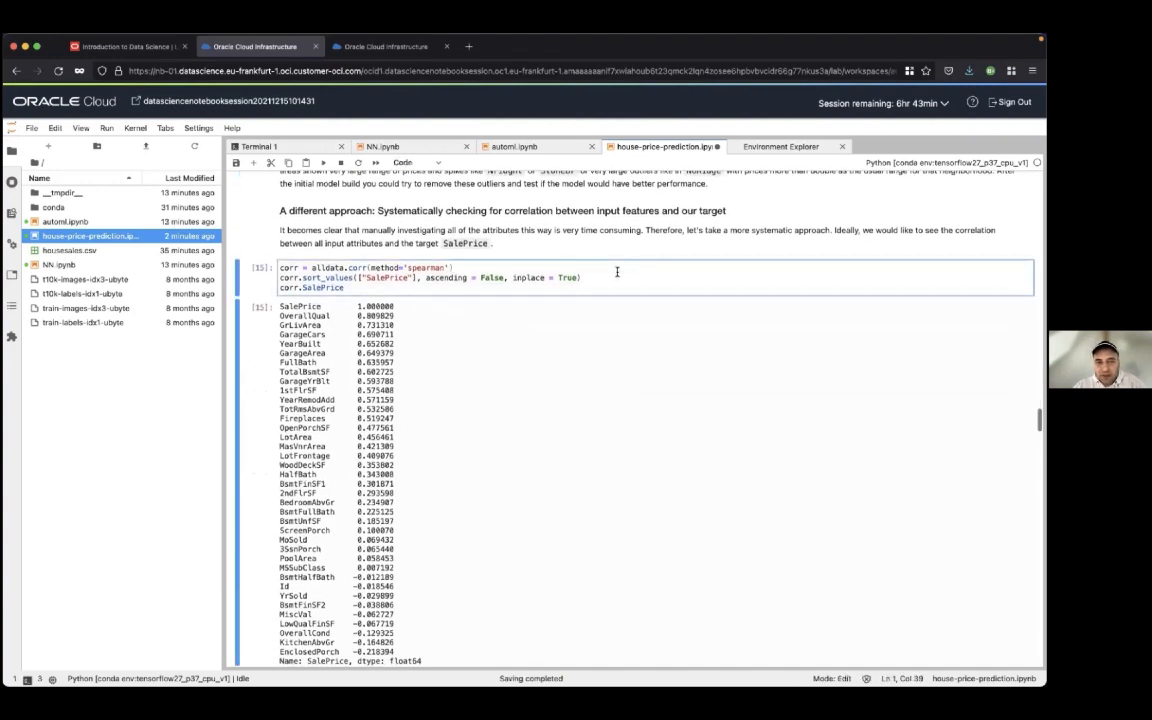
{"action": "scroll", "coordinate": [617, 272], "scroll_direction": "down", "scroll_amount": 1}
{"action": "scroll", "coordinate": [617, 272], "scroll_direction": "down", "scroll_amount": 1}
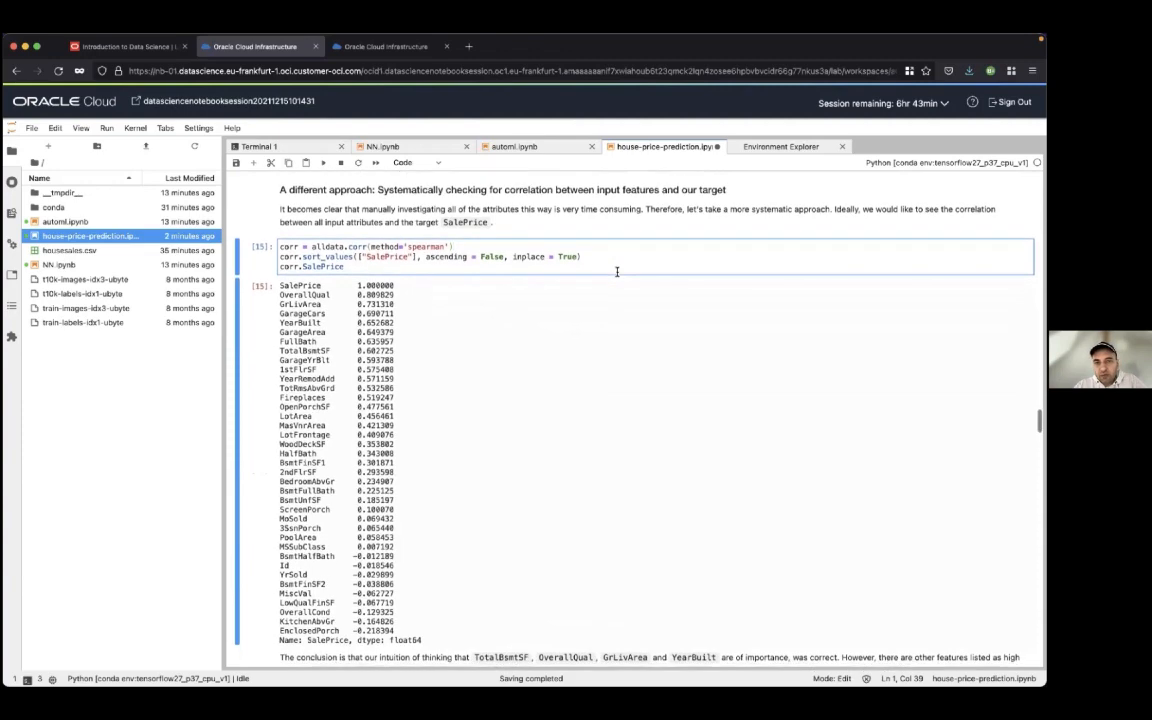
{"action": "key", "text": "shift+Return"}
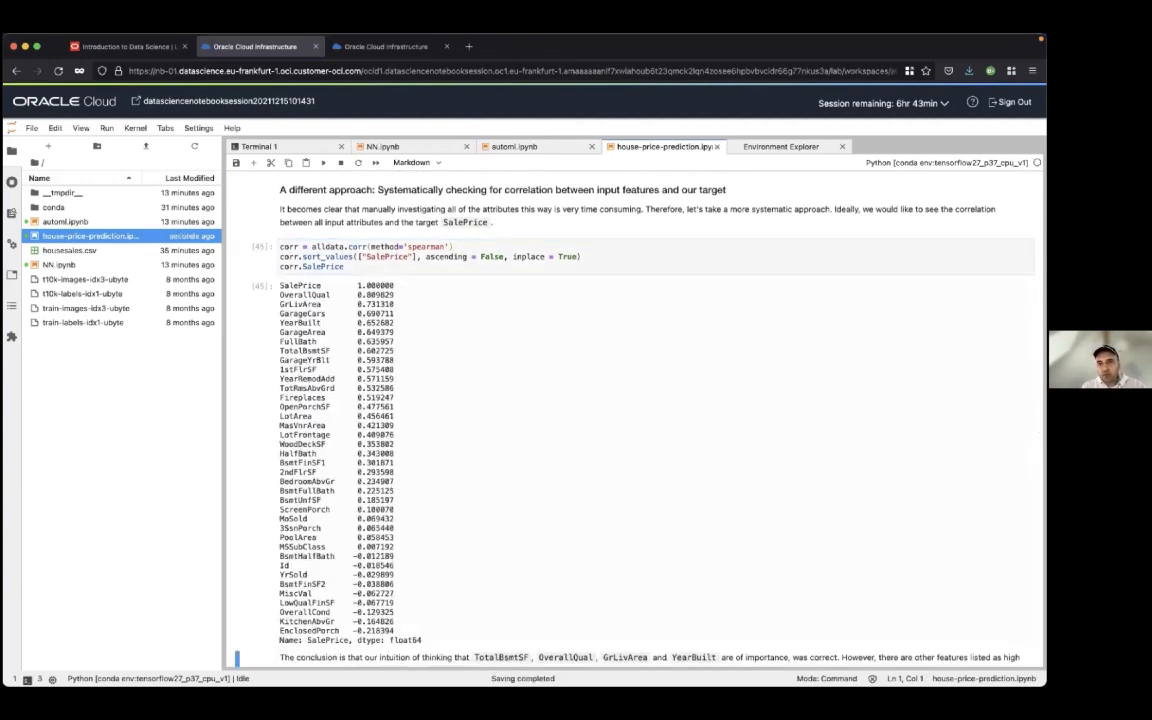
Examine the Spearman correlation list, highlighting the negatively correlated features such as OverallCond and the Id row
{"action": "scroll", "coordinate": [571, 380], "scroll_direction": "down", "scroll_amount": 1}
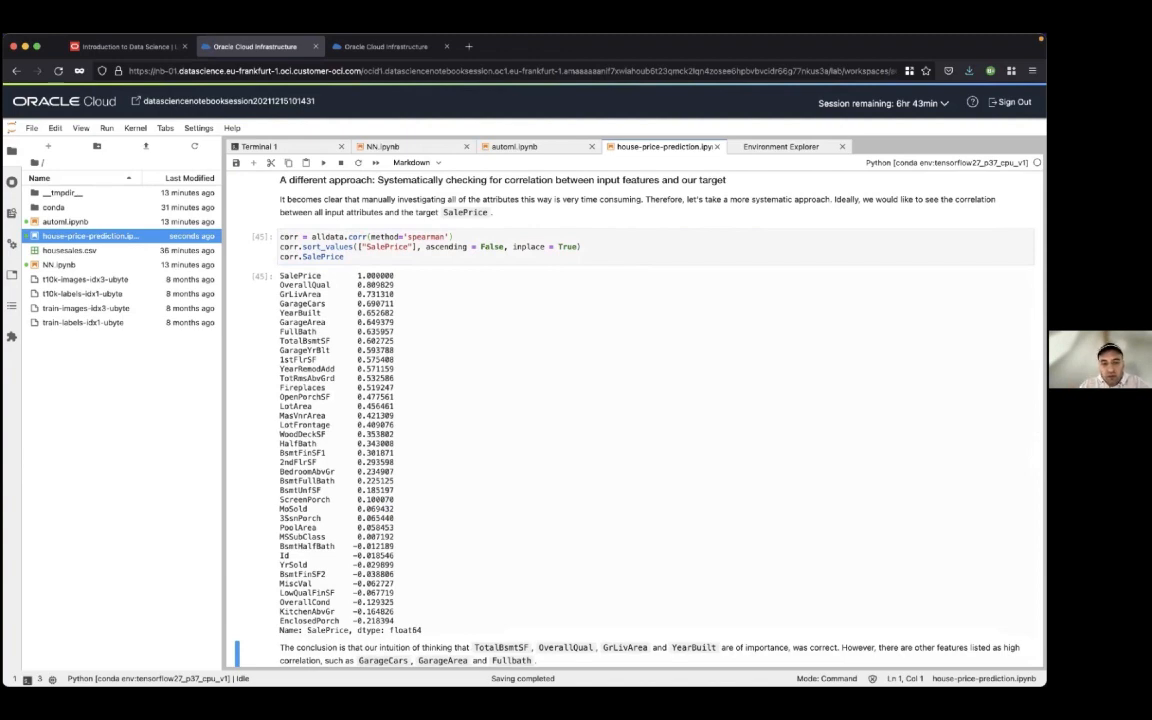
{"action": "left_click_drag", "start_coordinate": [356, 546], "coordinate": [386, 621]}
{"action": "left_click", "coordinate": [396, 624]}
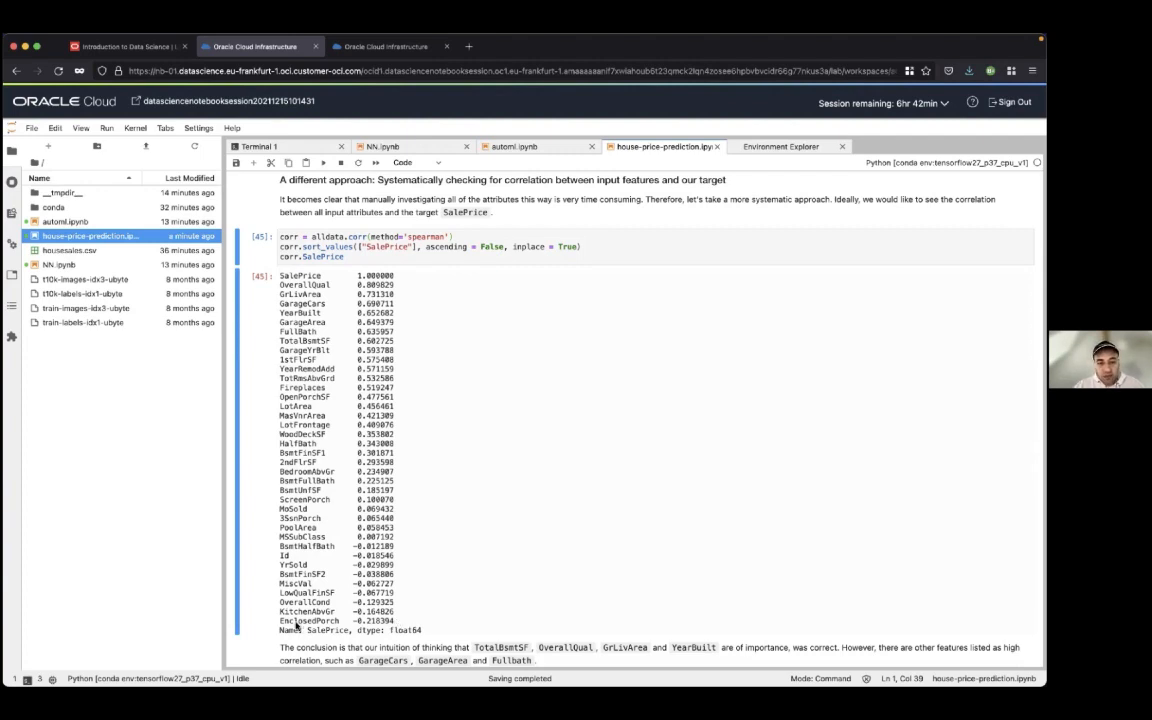
{"action": "left_click_drag", "start_coordinate": [280, 602], "coordinate": [389, 604]}
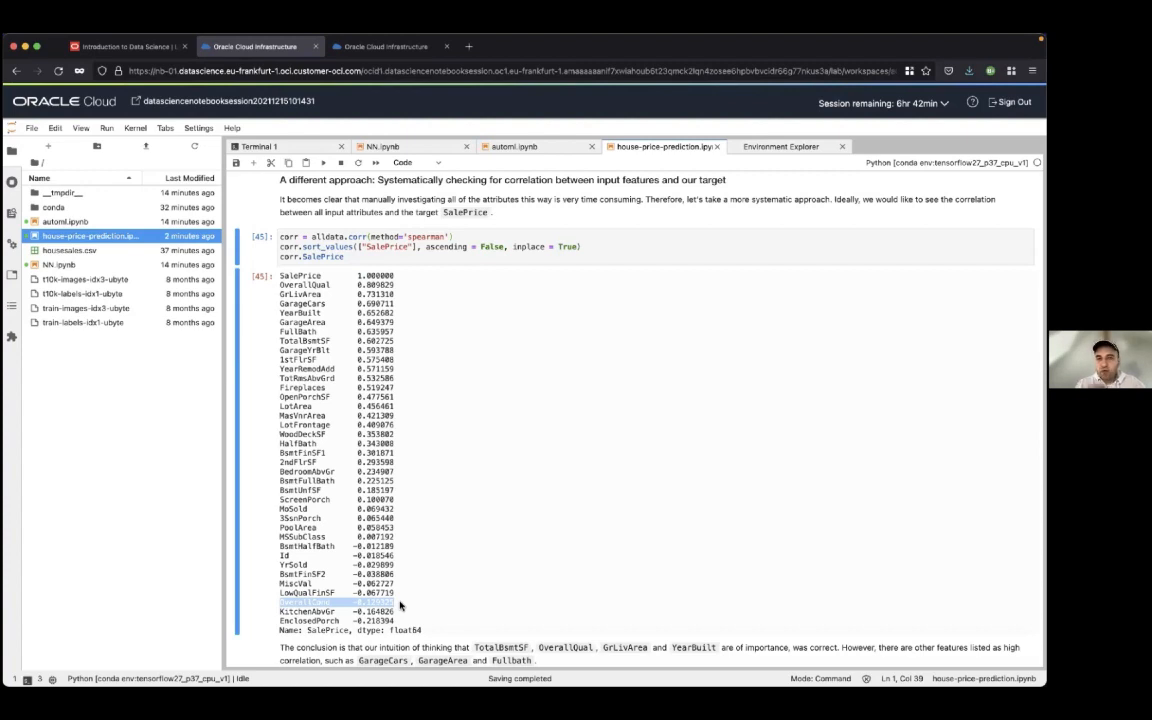
{"action": "scroll", "coordinate": [400, 605], "scroll_direction": "down", "scroll_amount": 1}
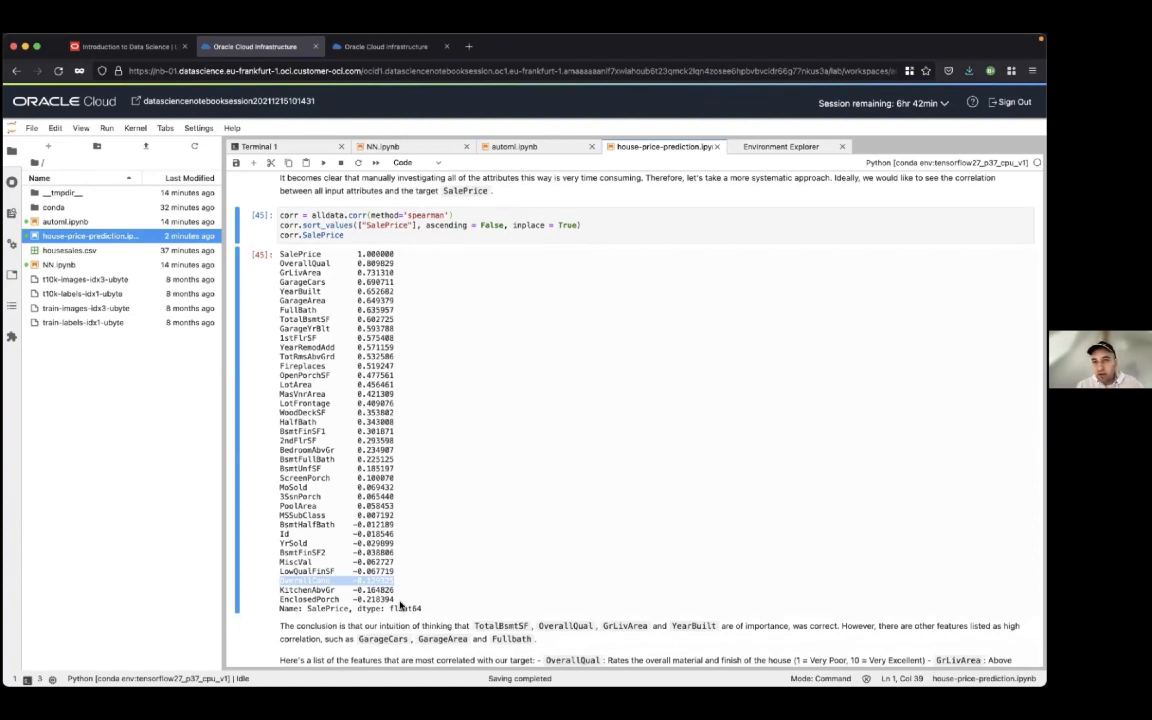
{"action": "scroll", "coordinate": [400, 605], "scroll_direction": "down", "scroll_amount": 1}
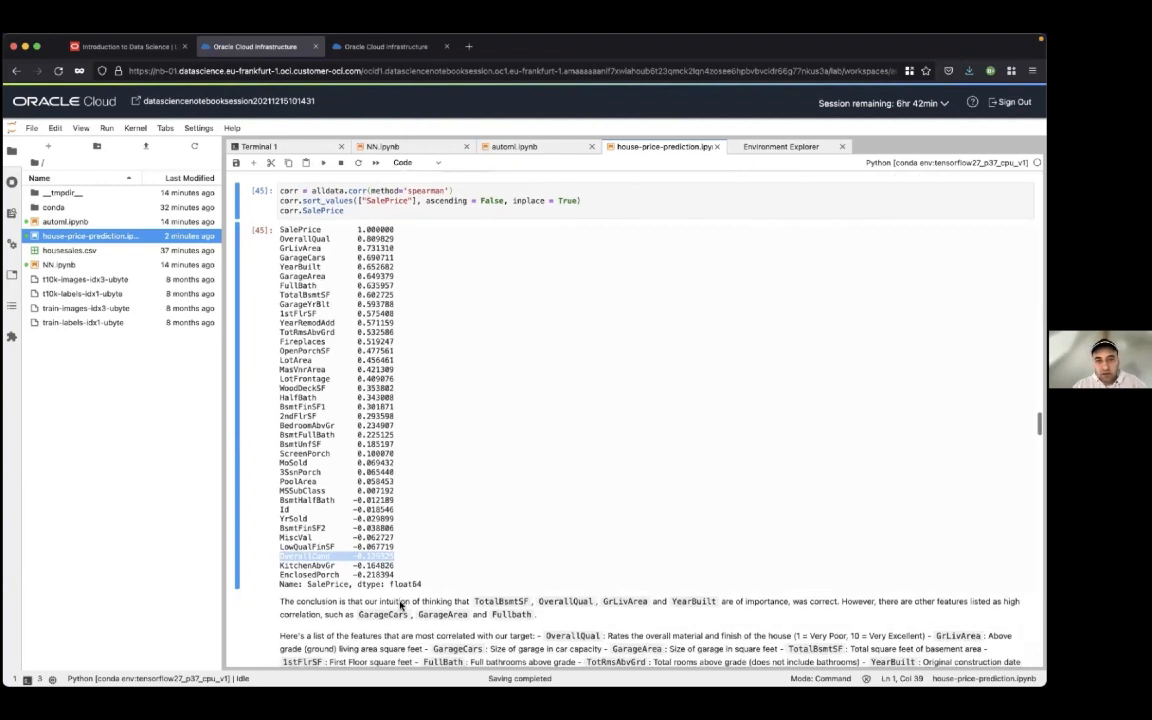
{"action": "scroll", "coordinate": [400, 605], "scroll_direction": "down", "scroll_amount": 1}
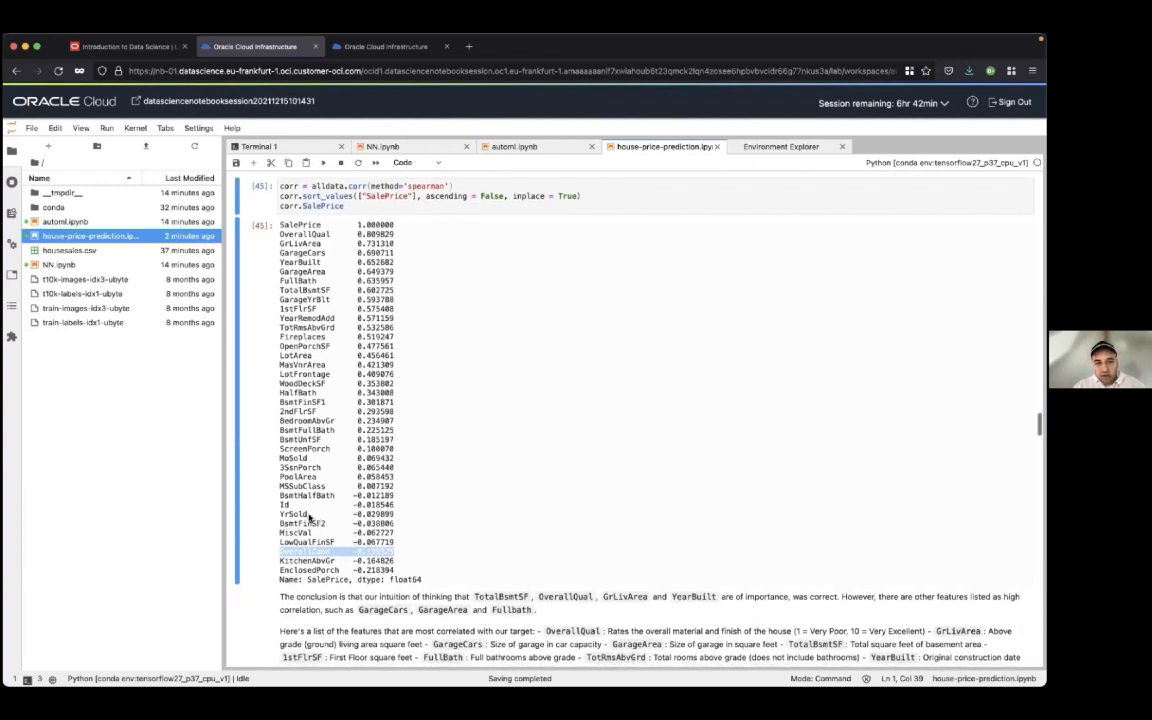
{"action": "left_click_drag", "start_coordinate": [283, 507], "coordinate": [403, 505]}
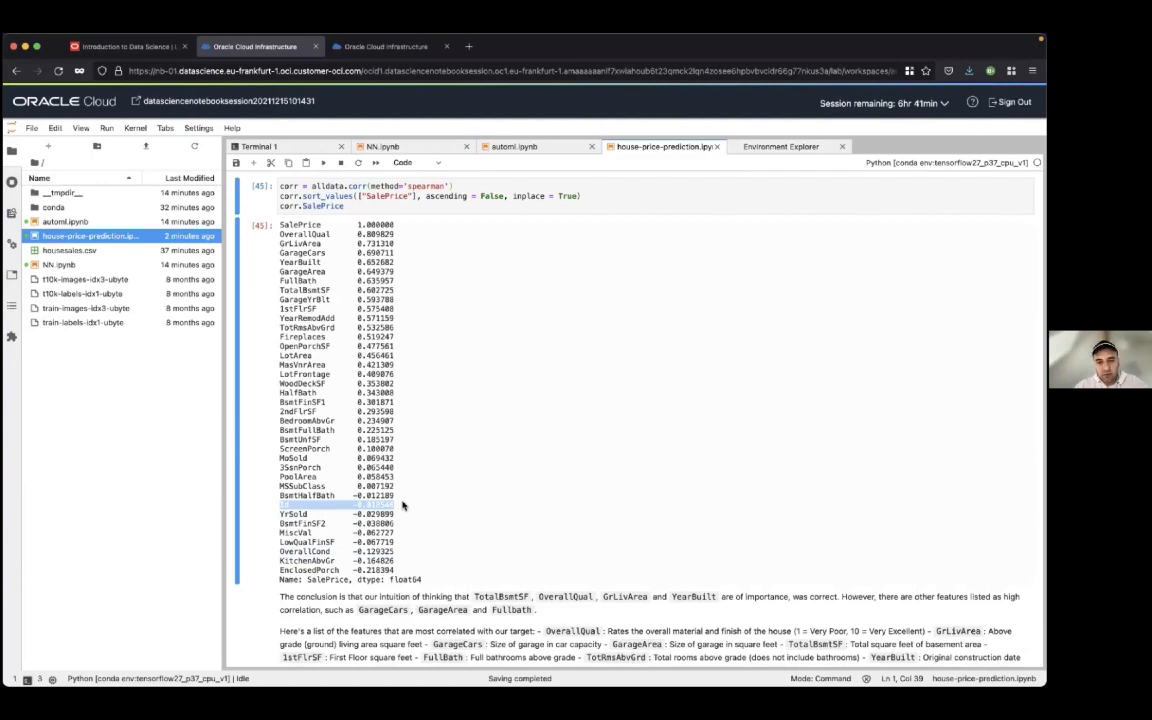
Run the cell that counts the empty values per column and computes their percentage of the total rows
{"action": "scroll", "coordinate": [403, 505], "scroll_direction": "down", "scroll_amount": 2}
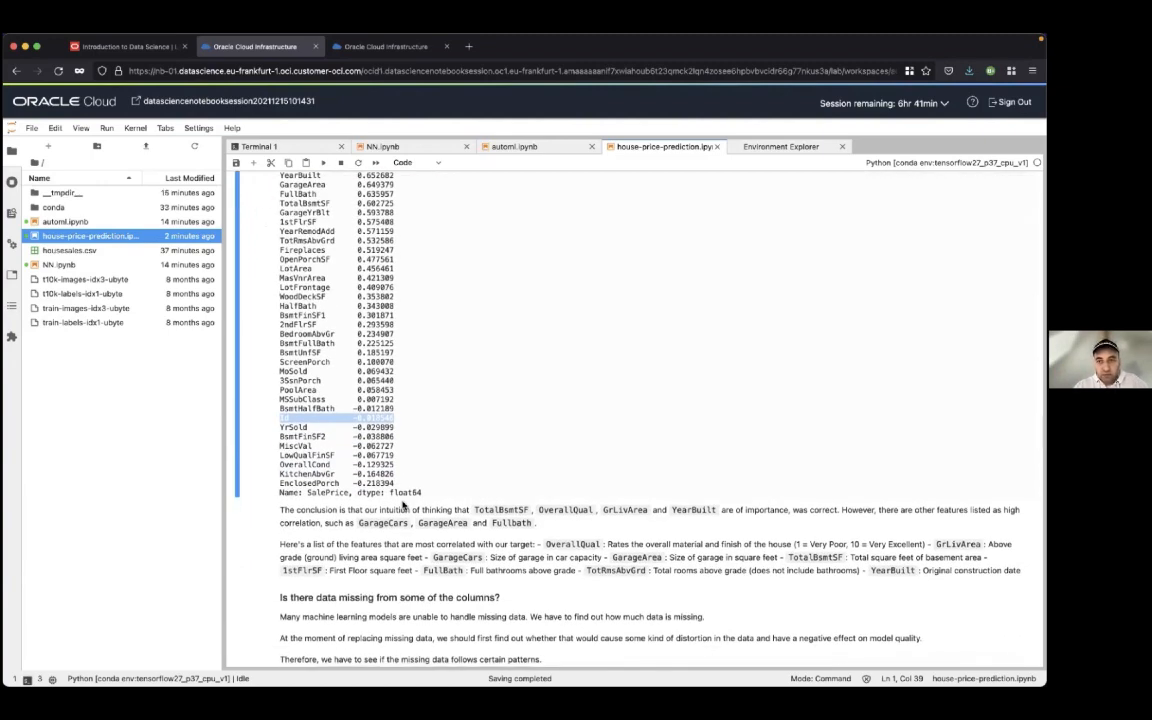
{"action": "scroll", "coordinate": [403, 505], "scroll_direction": "down", "scroll_amount": 5}
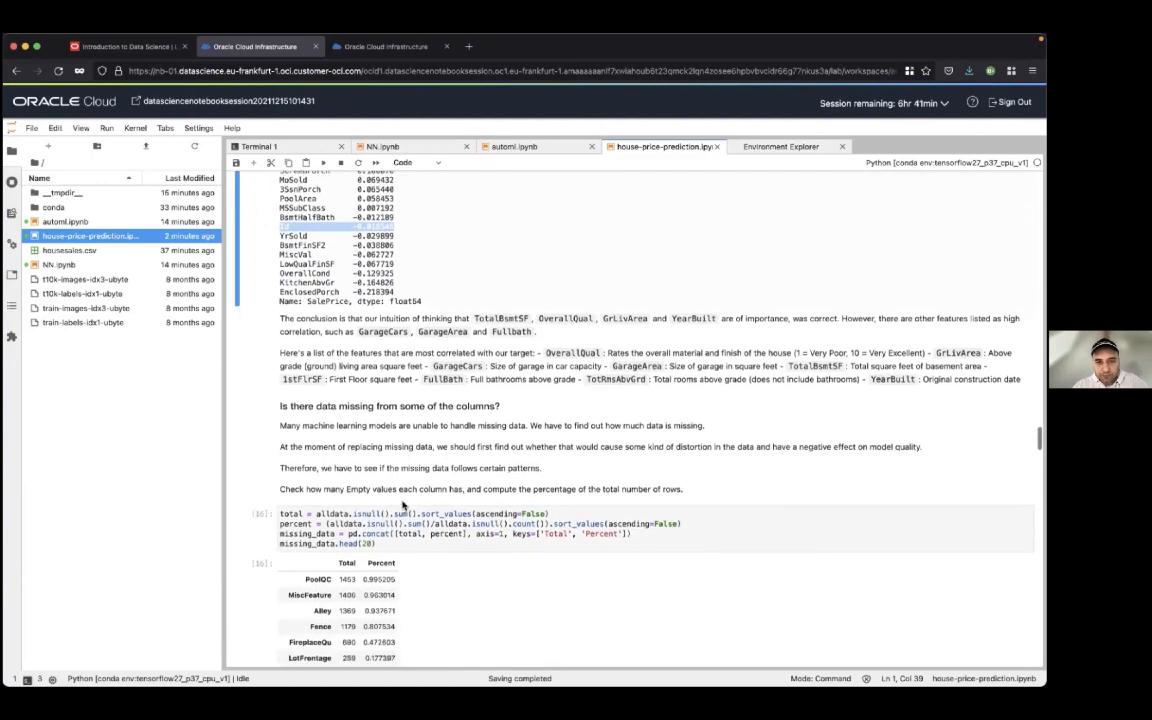
{"action": "scroll", "coordinate": [402, 502], "scroll_direction": "down", "scroll_amount": 2}
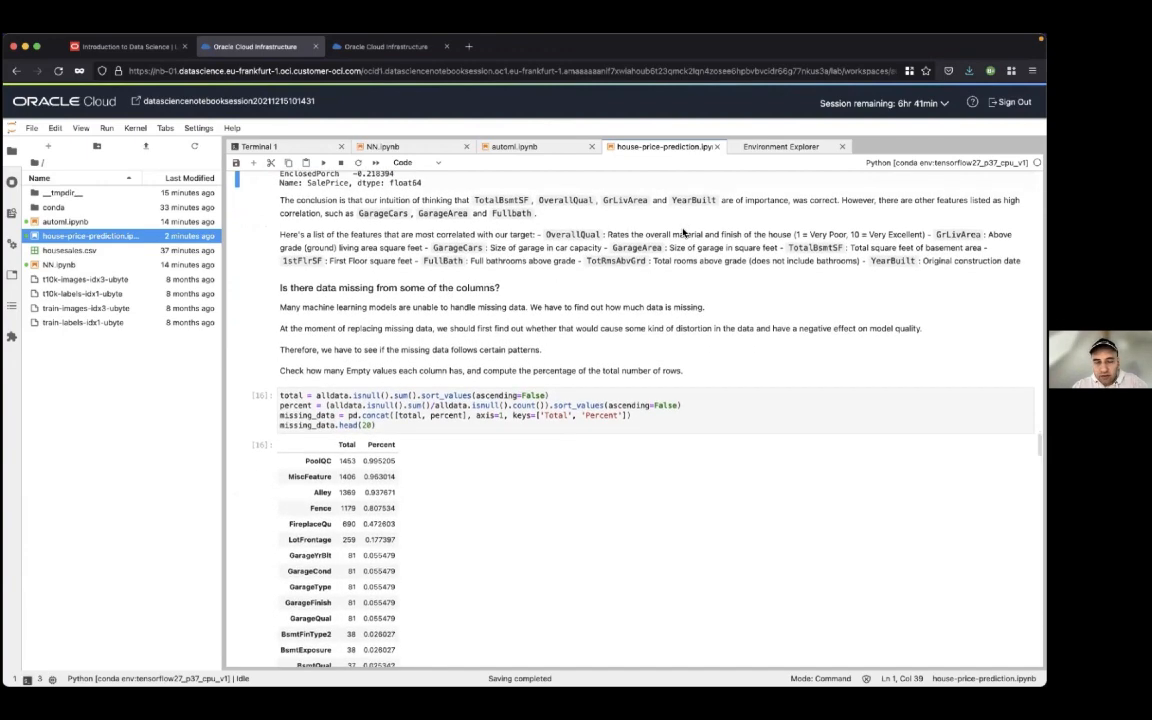
{"action": "scroll", "coordinate": [683, 232], "scroll_direction": "down", "scroll_amount": 2}
{"action": "scroll", "coordinate": [683, 232], "scroll_direction": "down", "scroll_amount": 2}
{"action": "left_click", "coordinate": [684, 271]}
{"action": "key", "text": "shift+Return"}
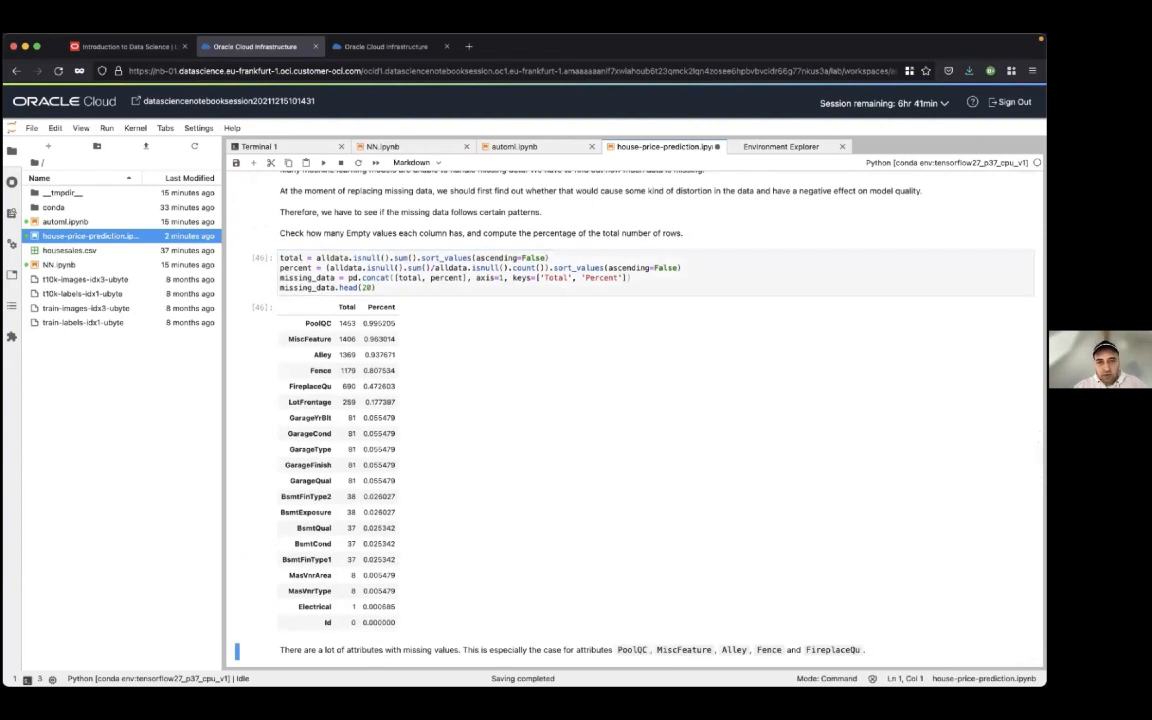
Examine the missing-values table, highlighting PoolQC, and the notes on how to replace the missing attribute values
{"action": "scroll", "coordinate": [684, 271], "scroll_direction": "down", "scroll_amount": 2}
{"action": "scroll", "coordinate": [684, 271], "scroll_direction": "up", "scroll_amount": 1}
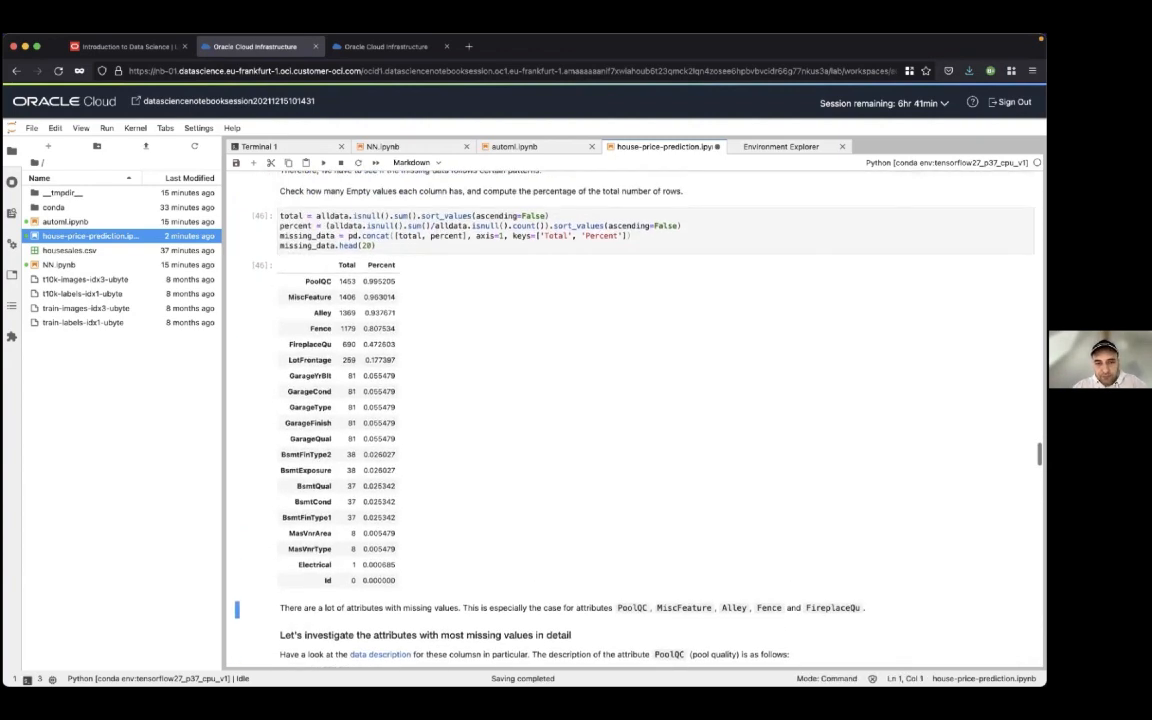
{"action": "scroll", "coordinate": [559, 450], "scroll_direction": "up", "scroll_amount": 1}
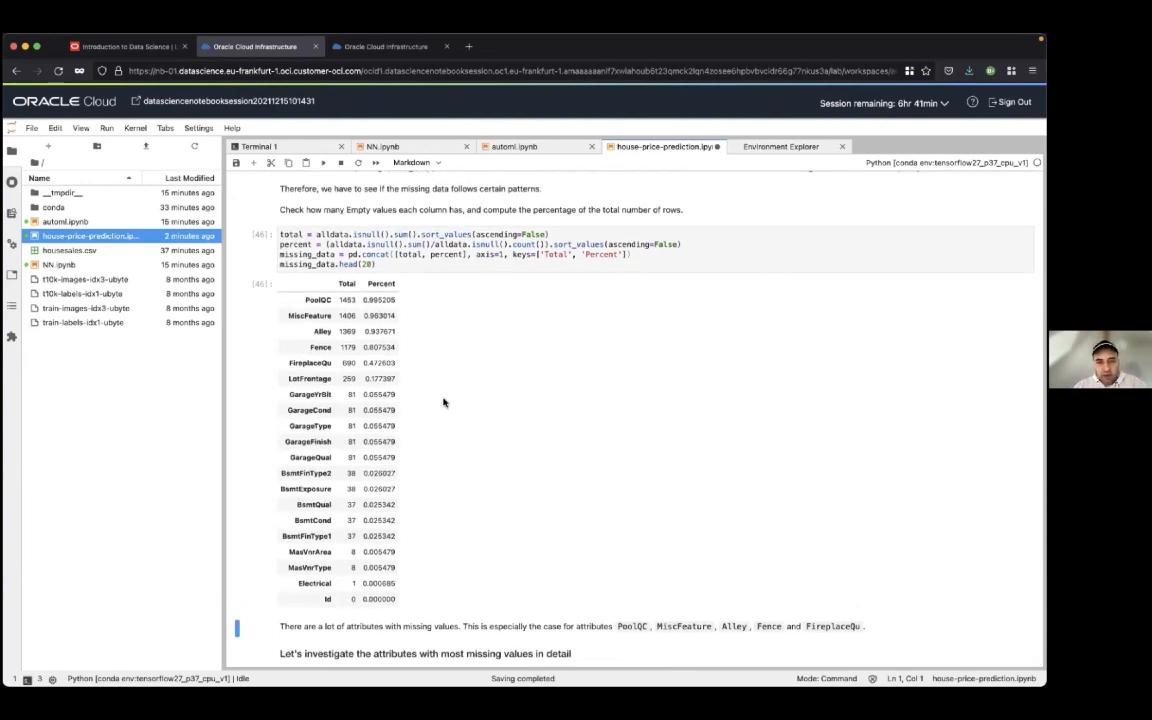
{"action": "scroll", "coordinate": [444, 402], "scroll_direction": "down", "scroll_amount": 1}
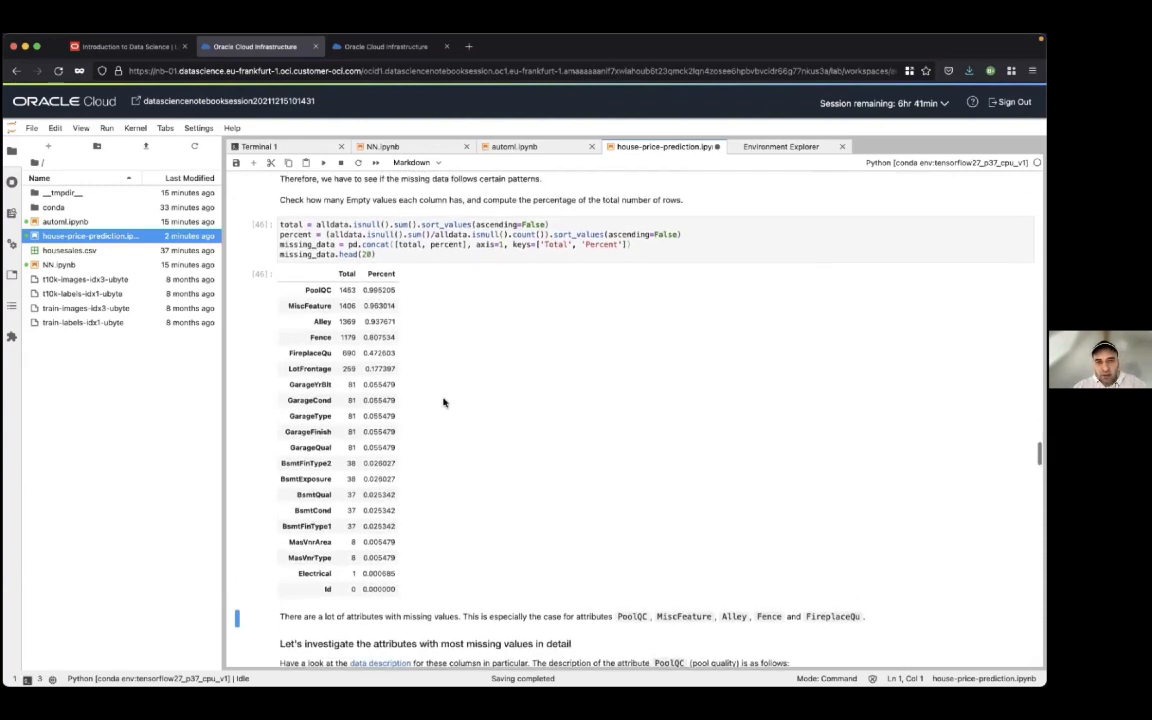
{"action": "scroll", "coordinate": [444, 402], "scroll_direction": "down", "scroll_amount": 1}
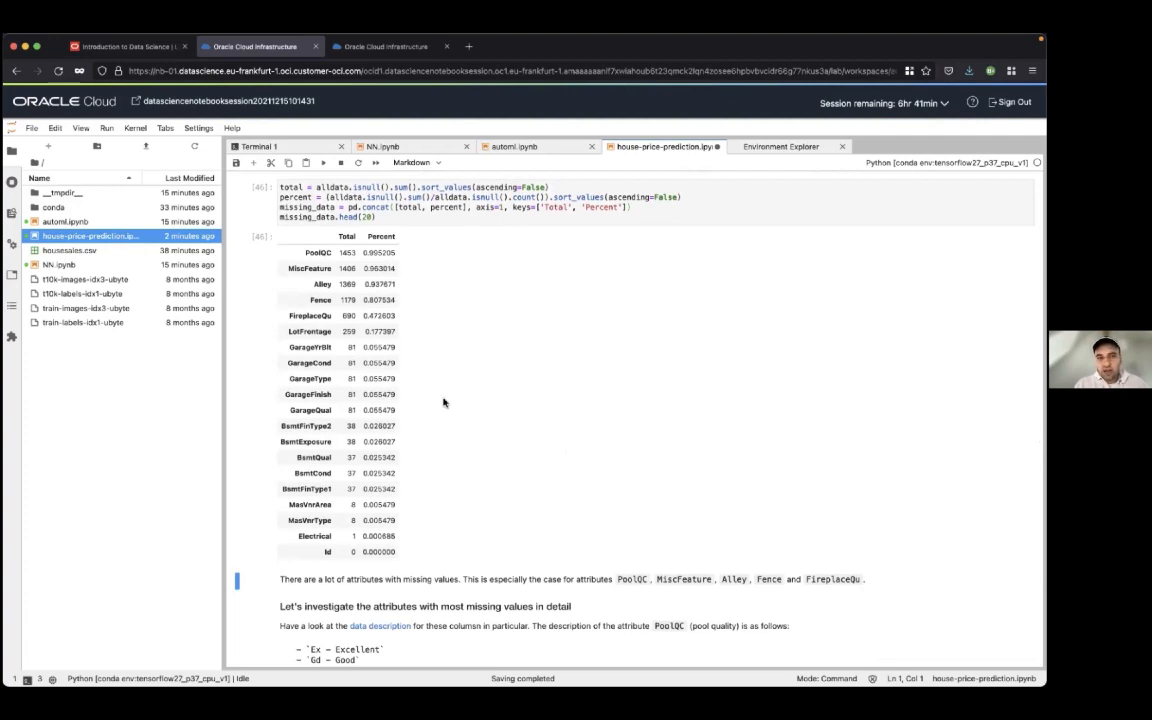
{"action": "double_click", "coordinate": [318, 252]}
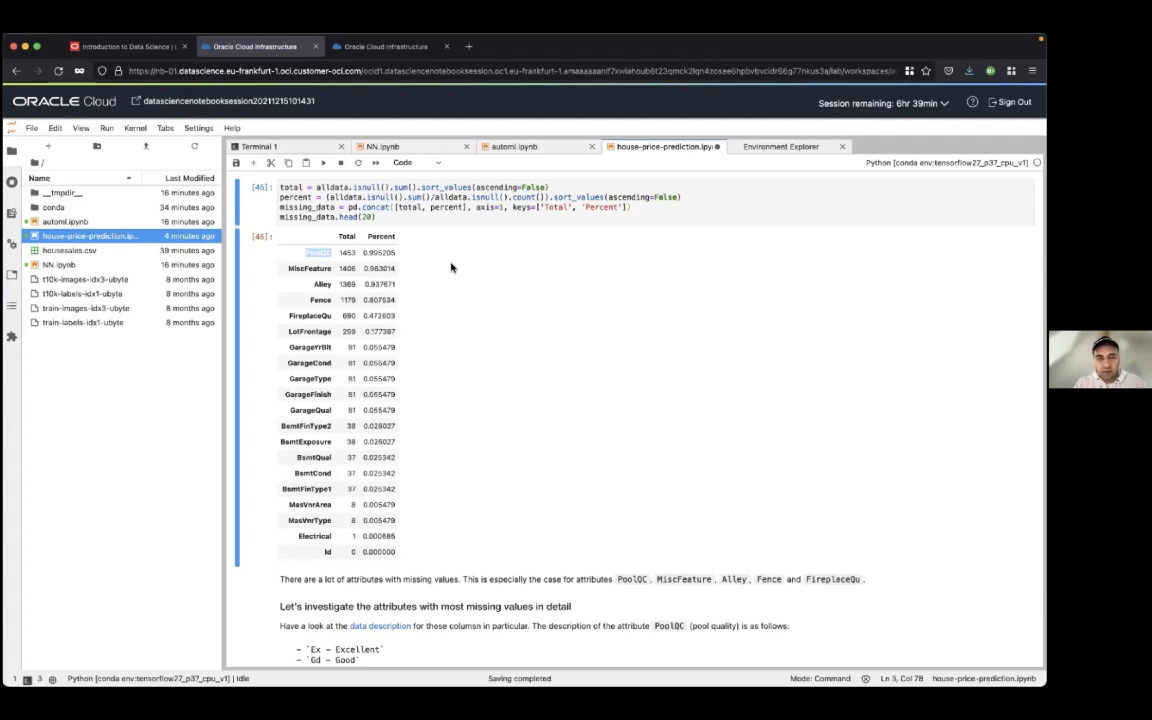
{"action": "scroll", "coordinate": [451, 267], "scroll_direction": "down", "scroll_amount": 1}
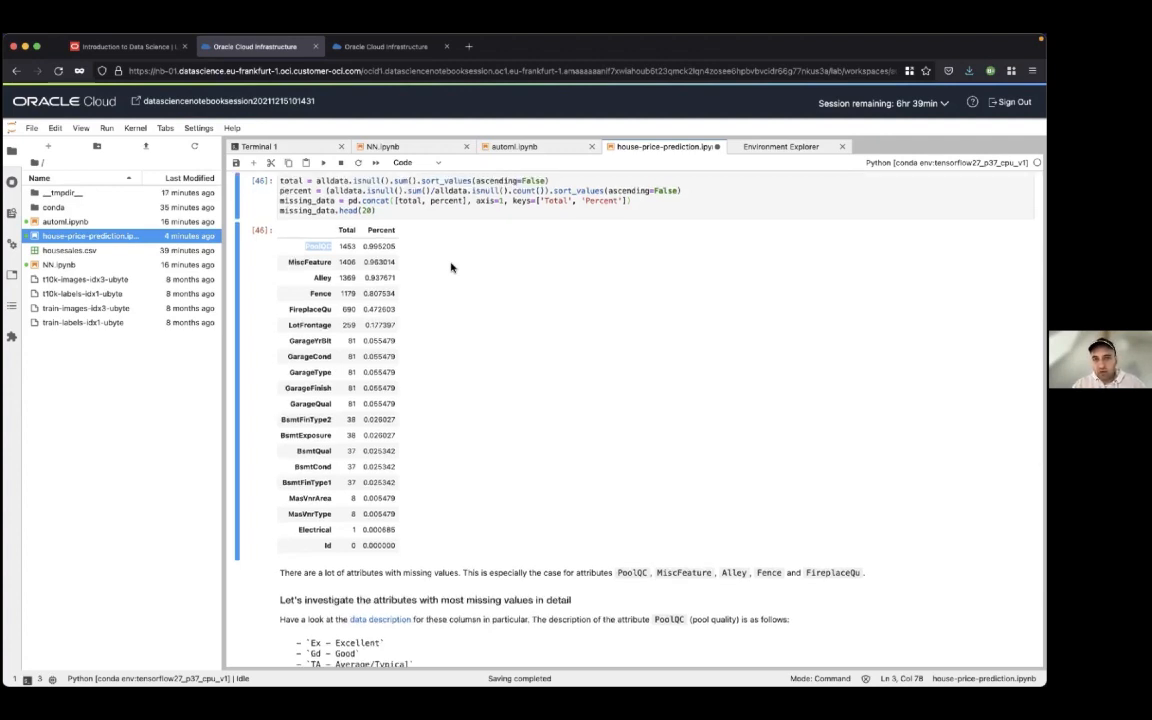
{"action": "scroll", "coordinate": [451, 267], "scroll_direction": "down", "scroll_amount": 5}
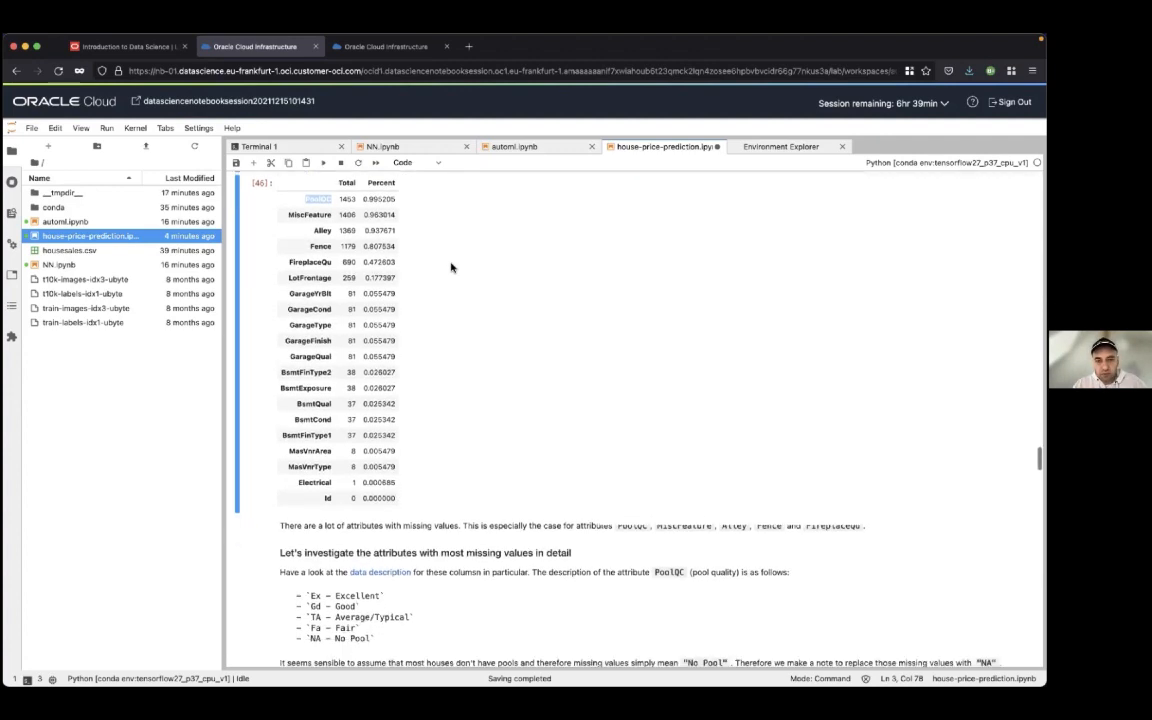
{"action": "scroll", "coordinate": [451, 267], "scroll_direction": "down", "scroll_amount": 4}
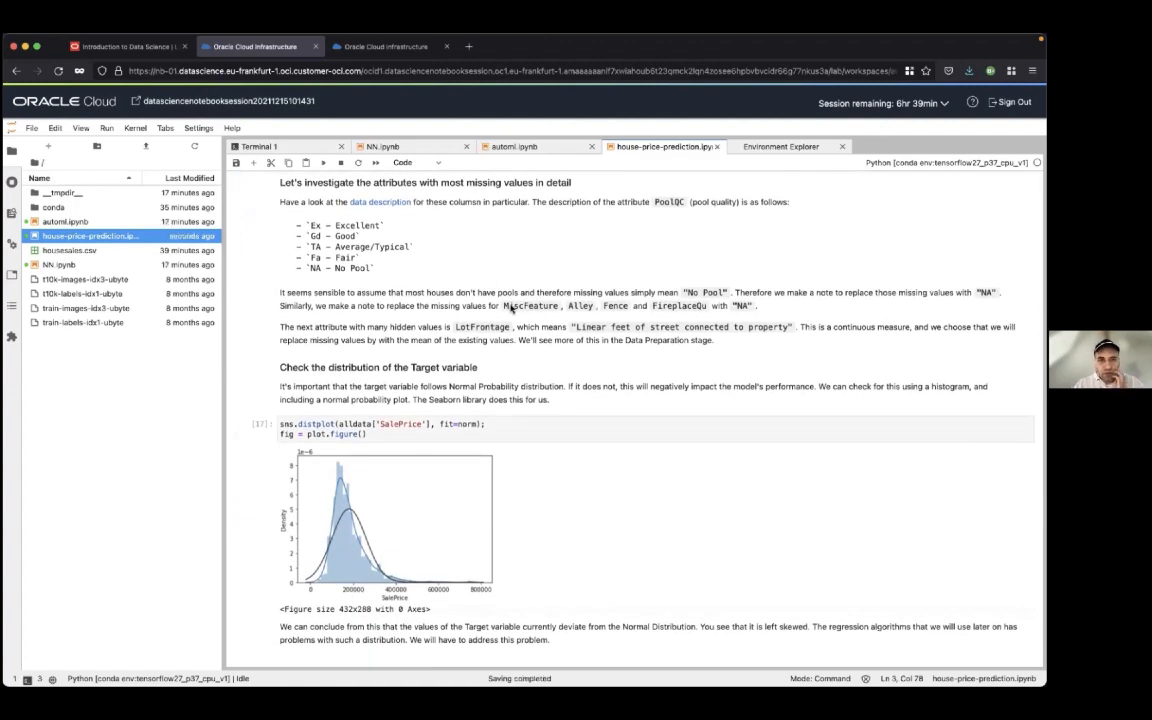
Run the cell that plots the SalePrice distribution against a fitted normal curve
{"action": "scroll", "coordinate": [510, 309], "scroll_direction": "down", "scroll_amount": 1}
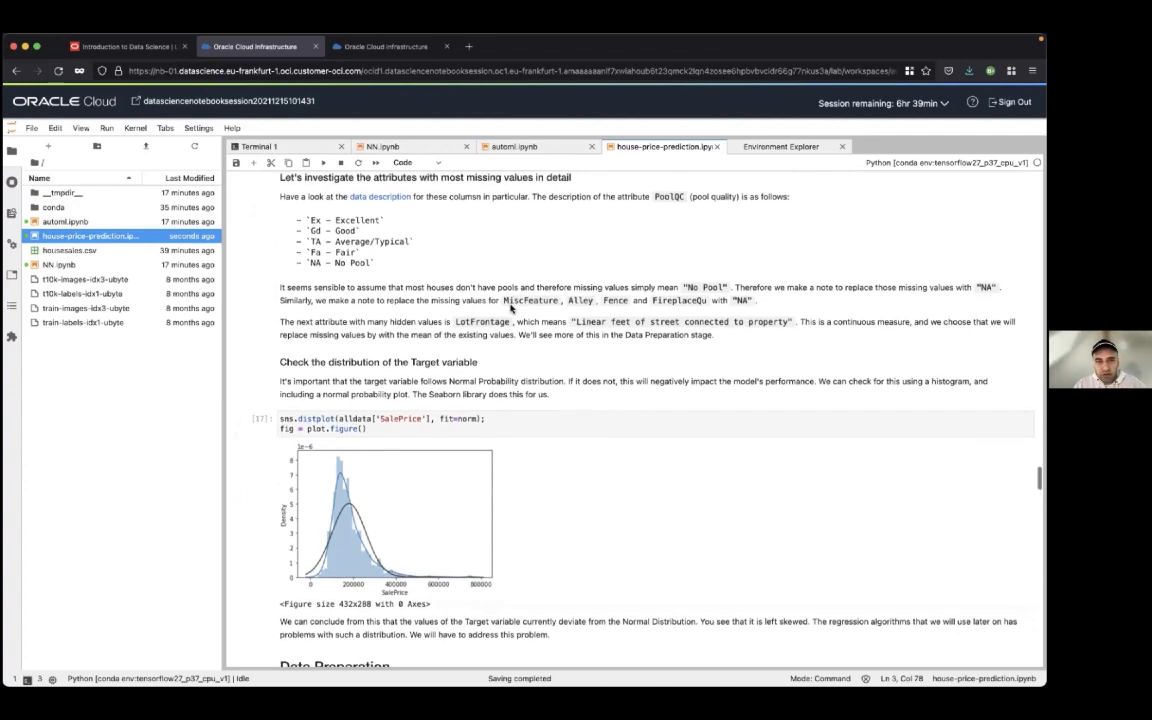
{"action": "scroll", "coordinate": [512, 309], "scroll_direction": "down", "scroll_amount": 5}
{"action": "left_click", "coordinate": [515, 263]}
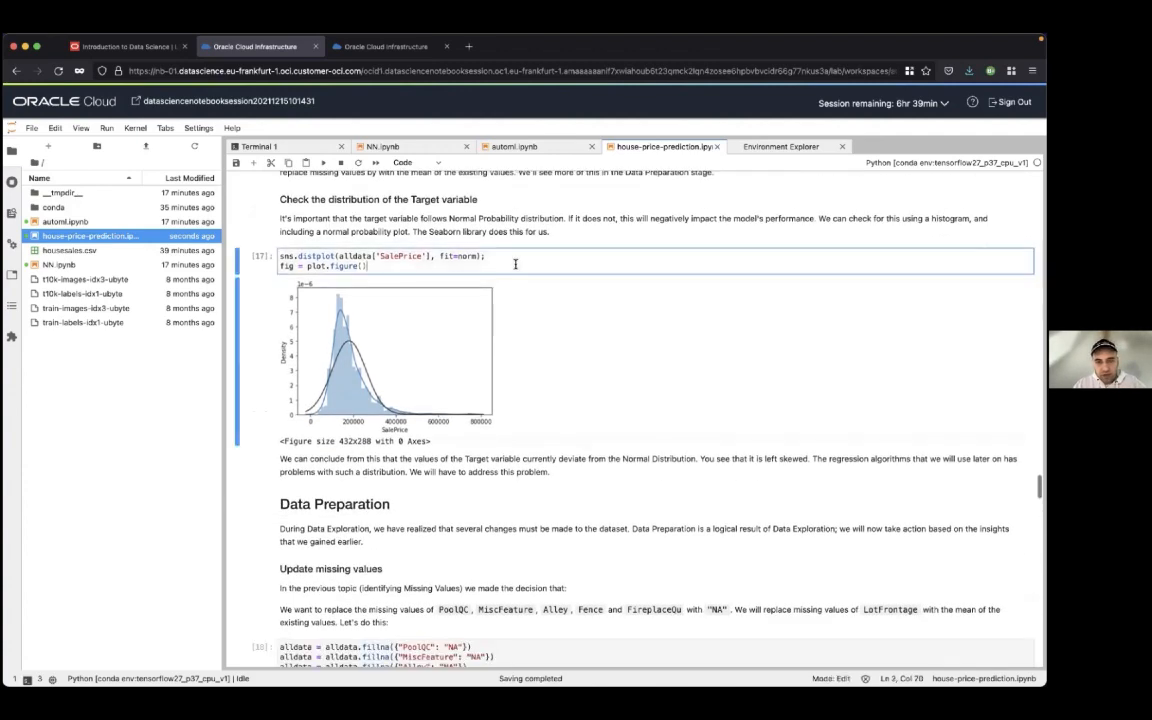
{"action": "key", "text": "shift+Return"}
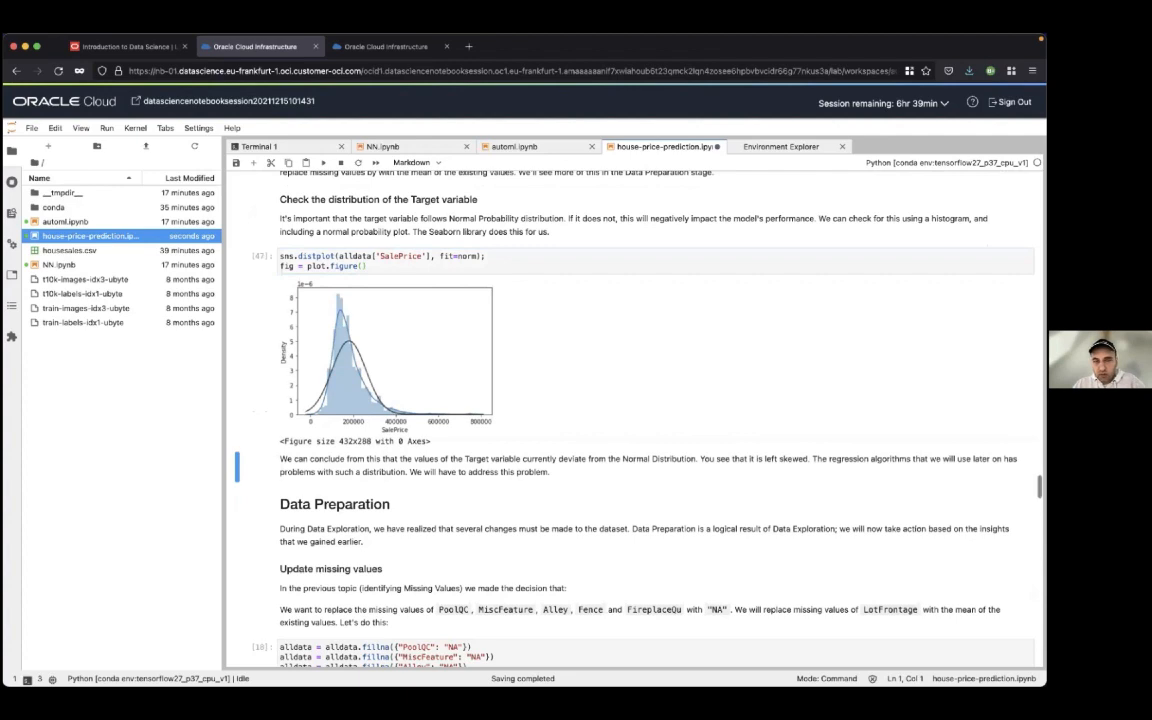
Run the Data Preparation cell that fills missing attributes with "NA", fills LotFrontage with its mean, and drops remaining incomplete rows
{"action": "scroll", "coordinate": [515, 263], "scroll_direction": "down", "scroll_amount": 1}
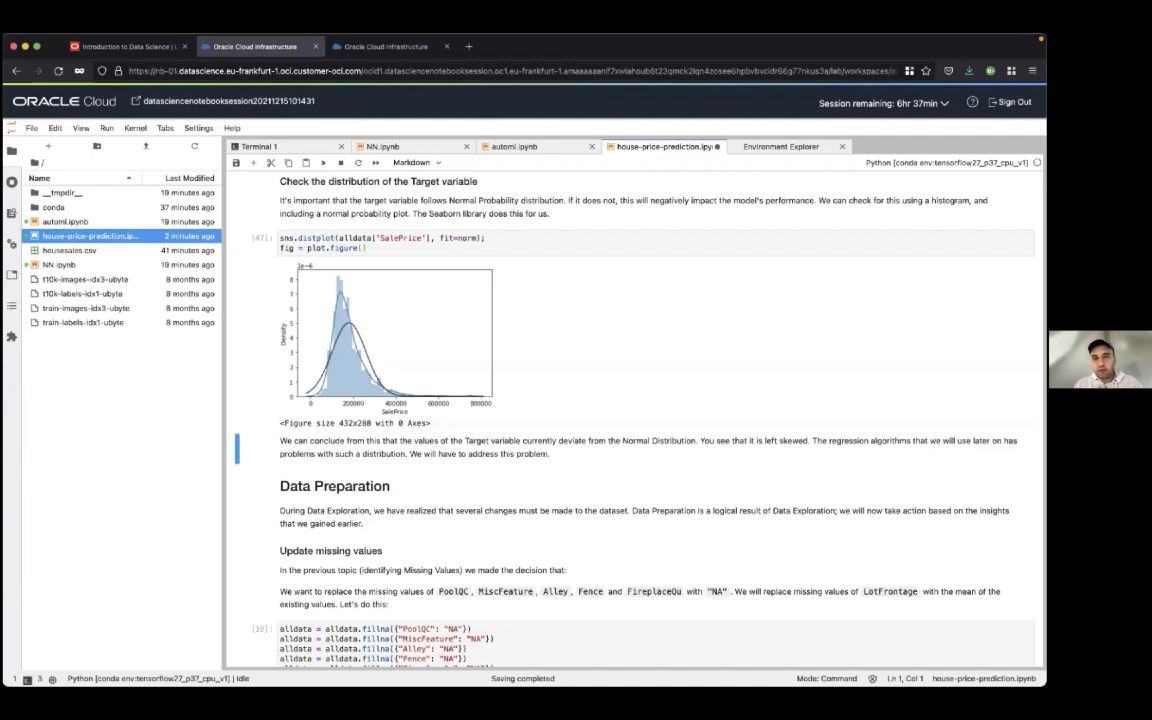
{"action": "scroll", "coordinate": [630, 400], "scroll_direction": "down", "scroll_amount": 1}
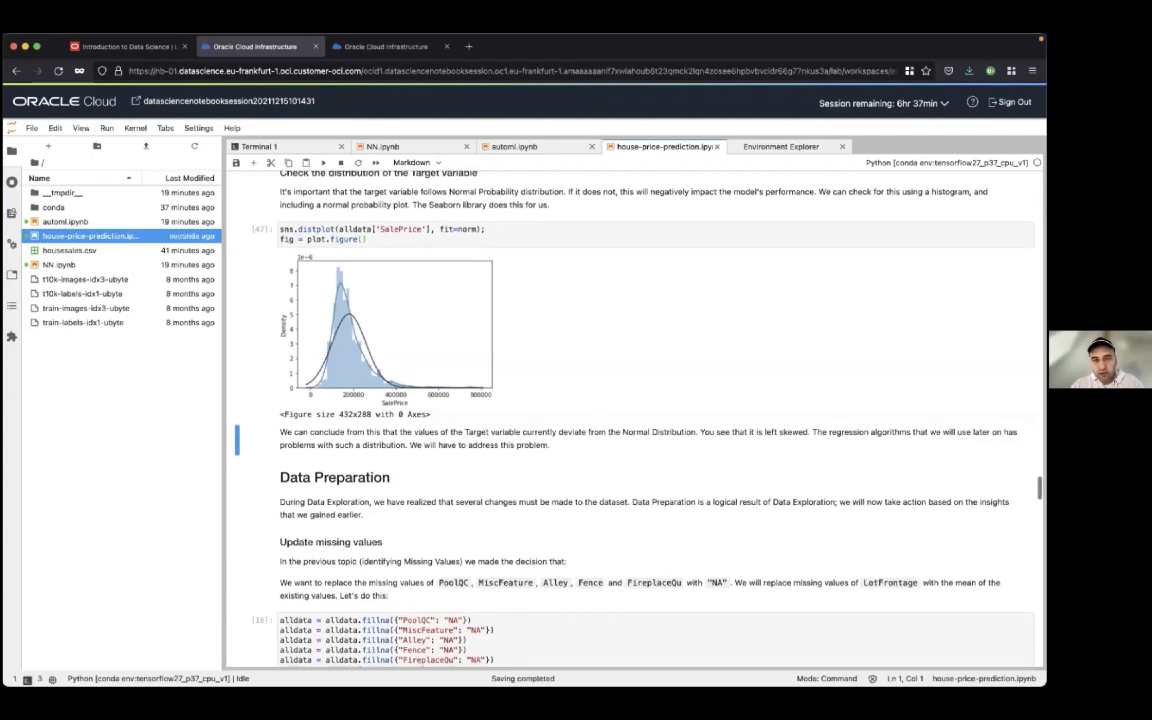
{"action": "scroll", "coordinate": [630, 400], "scroll_direction": "down", "scroll_amount": 2}
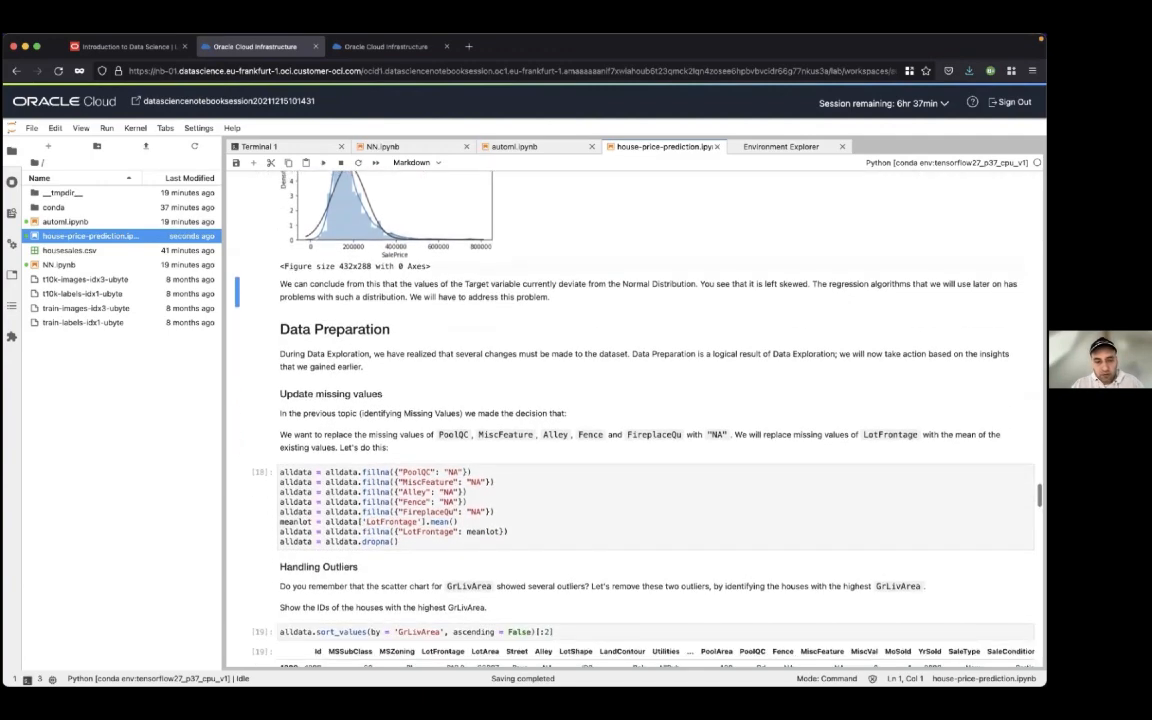
{"action": "key", "text": "shift+Return"}
{"action": "key", "text": "shift+Return"}
{"action": "key", "text": "shift+Return"}
{"action": "key", "text": "shift+Return"}
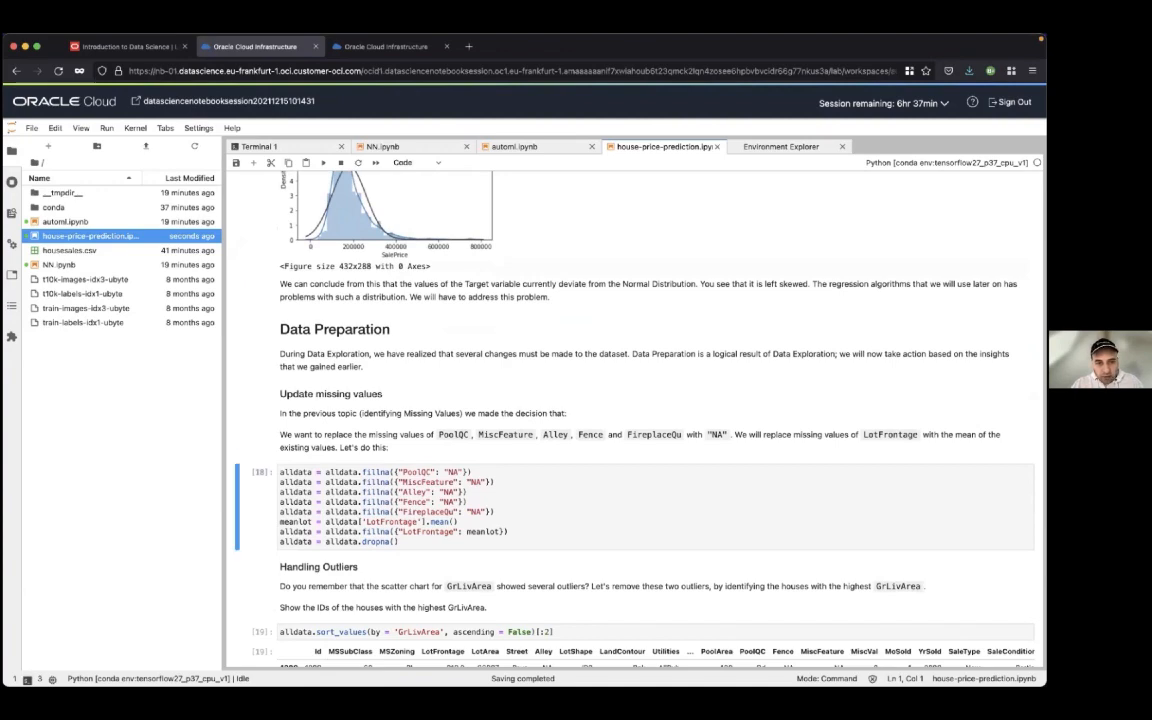
Review the missing-values code, highlighting the fillna calls, the LotFrontage mean and the dropna line
{"action": "scroll", "coordinate": [630, 400], "scroll_direction": "down", "scroll_amount": 3}
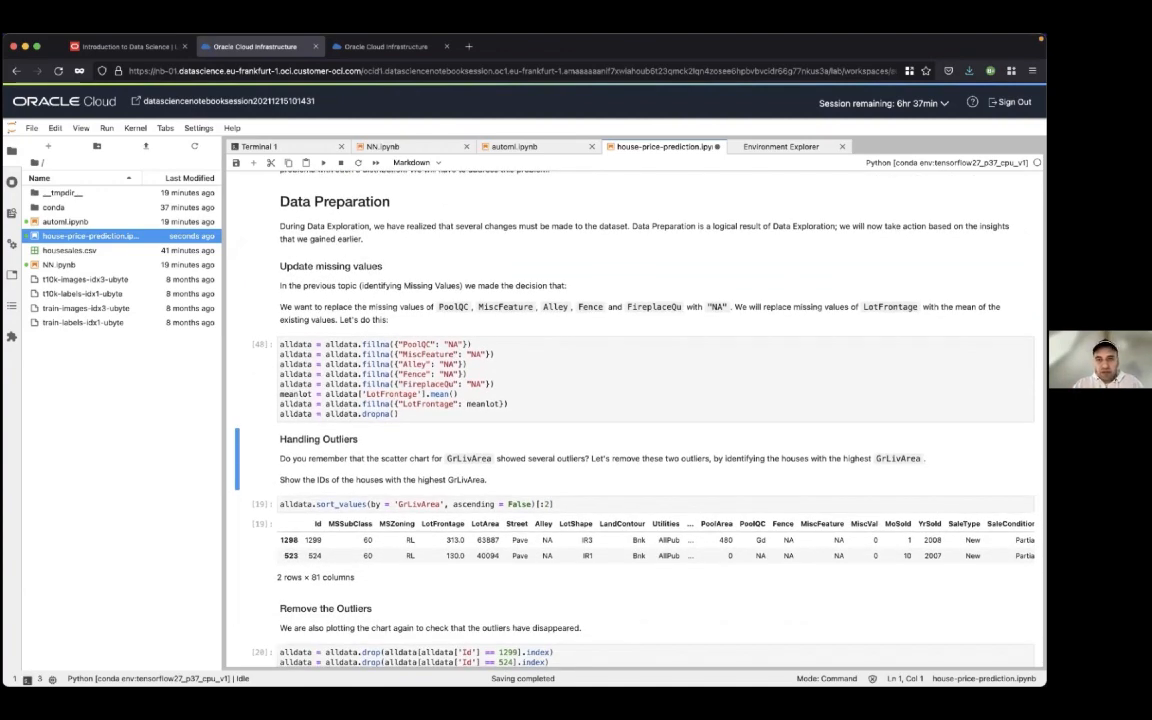
{"action": "scroll", "coordinate": [630, 400], "scroll_direction": "down", "scroll_amount": 1}
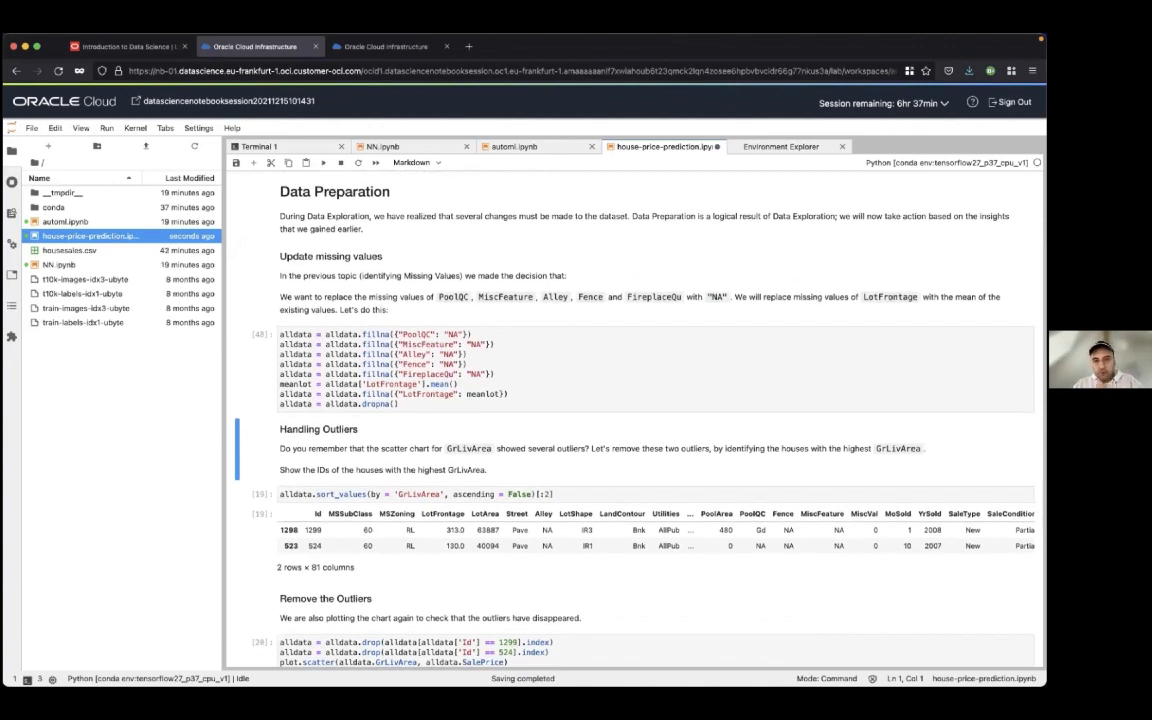
{"action": "scroll", "coordinate": [630, 400], "scroll_direction": "down", "scroll_amount": 1}
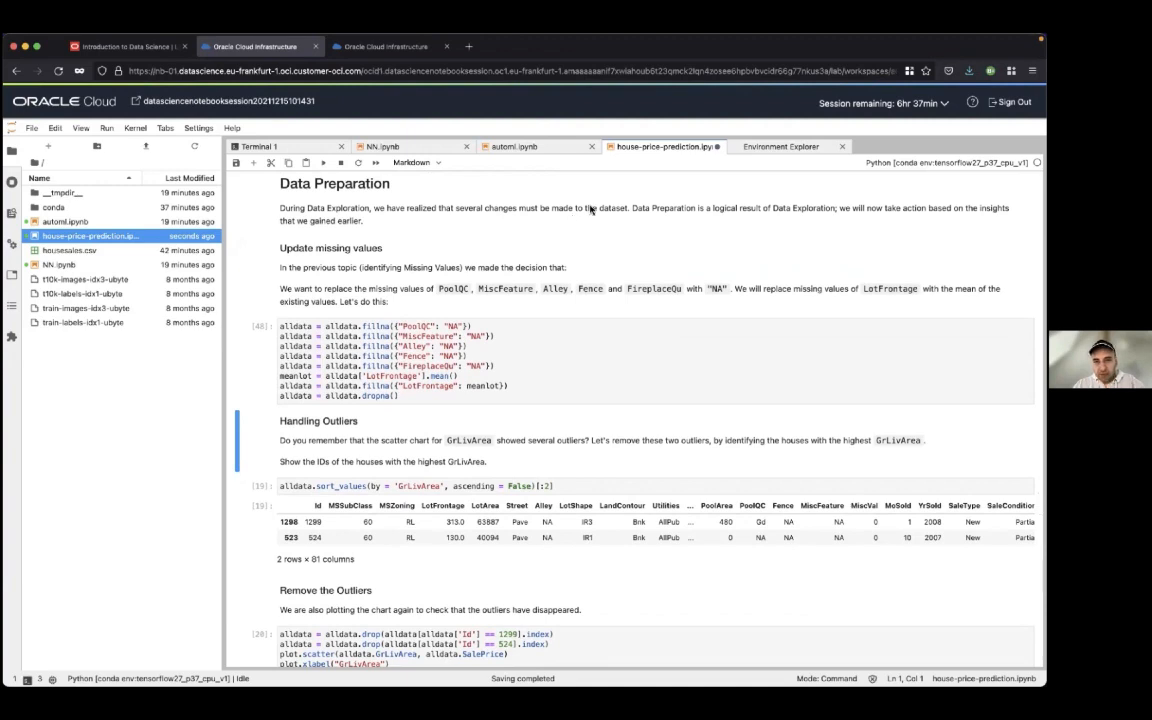
{"action": "double_click", "coordinate": [380, 327]}
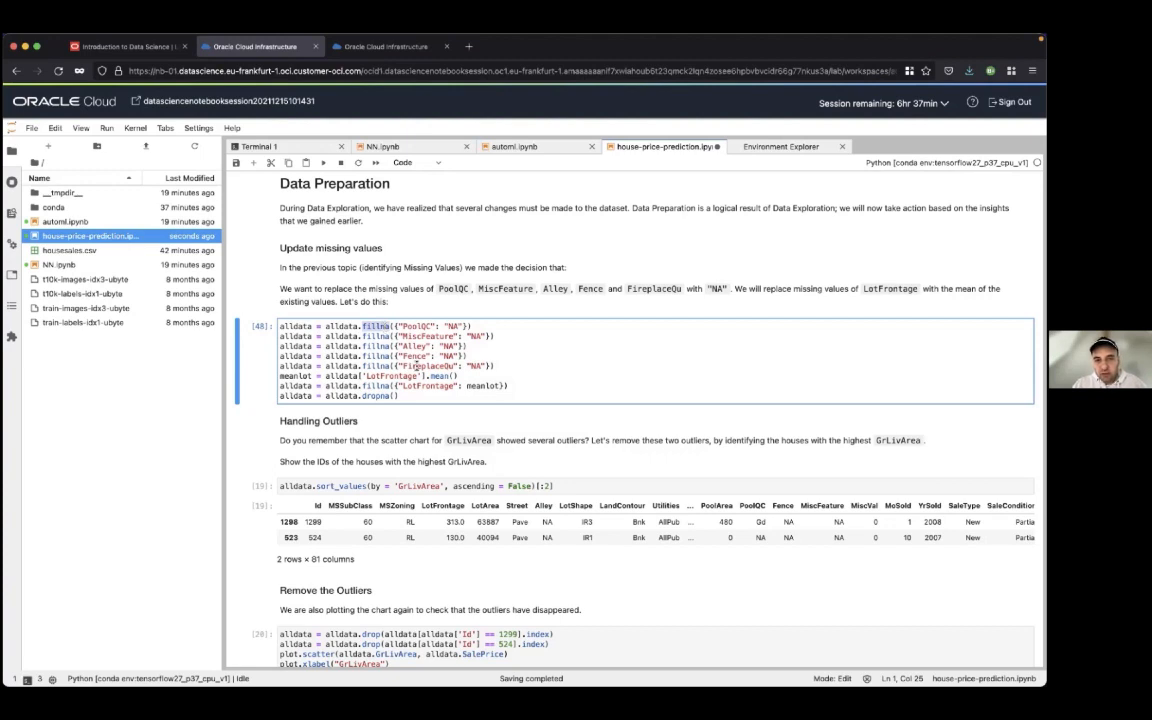
{"action": "left_click", "coordinate": [401, 397]}
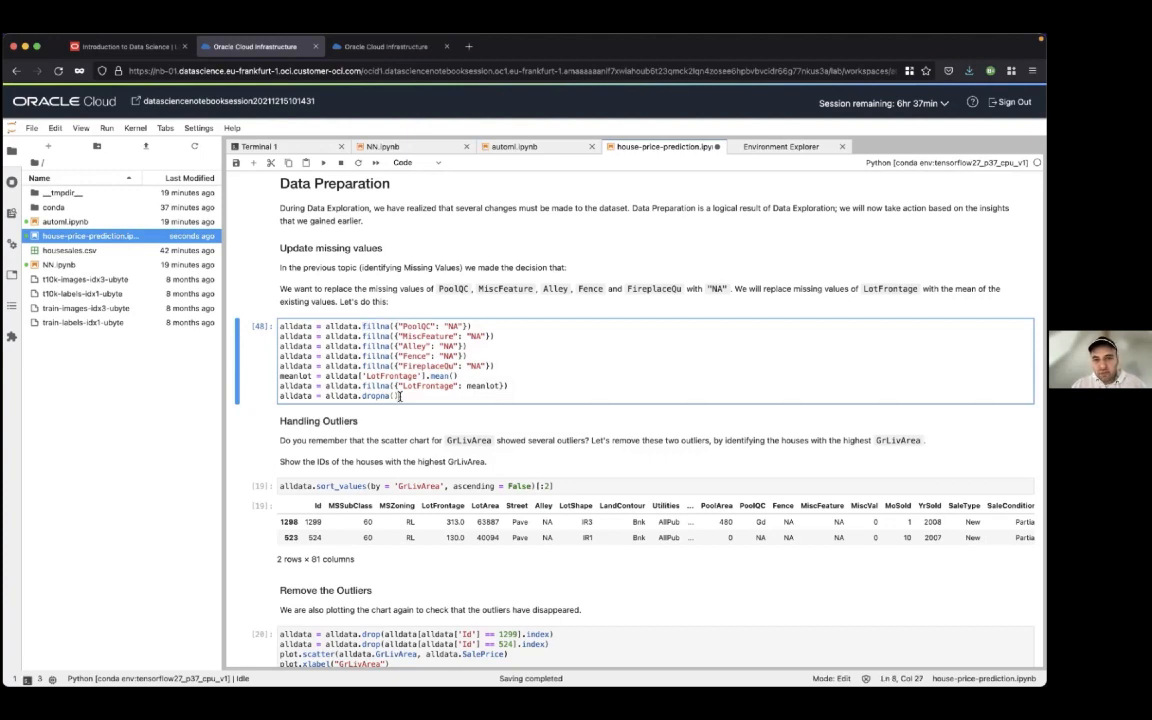
{"action": "left_click", "coordinate": [476, 336]}
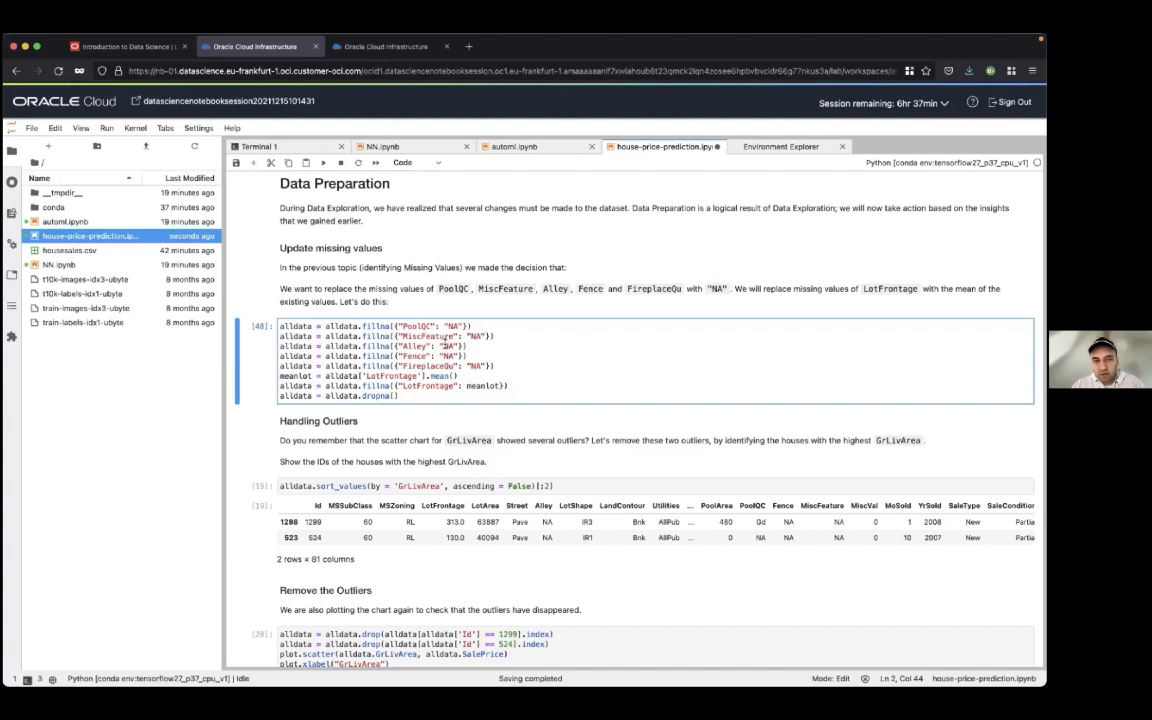
{"action": "left_click", "coordinate": [387, 375]}
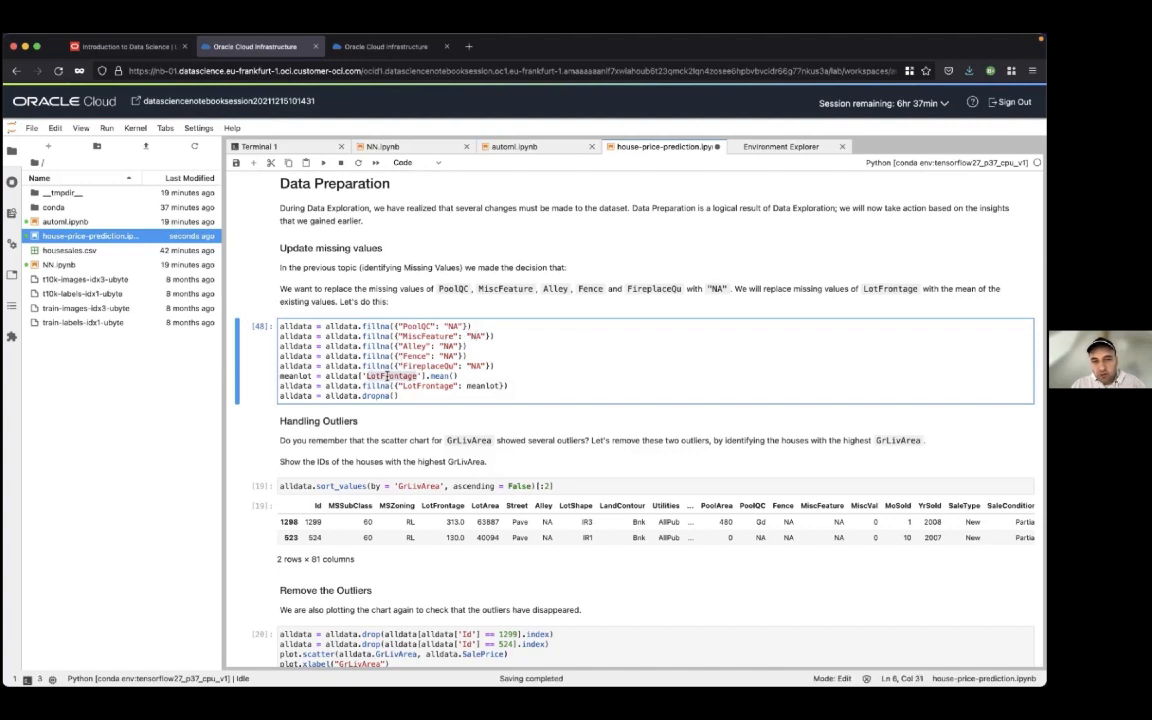
{"action": "double_click", "coordinate": [412, 376]}
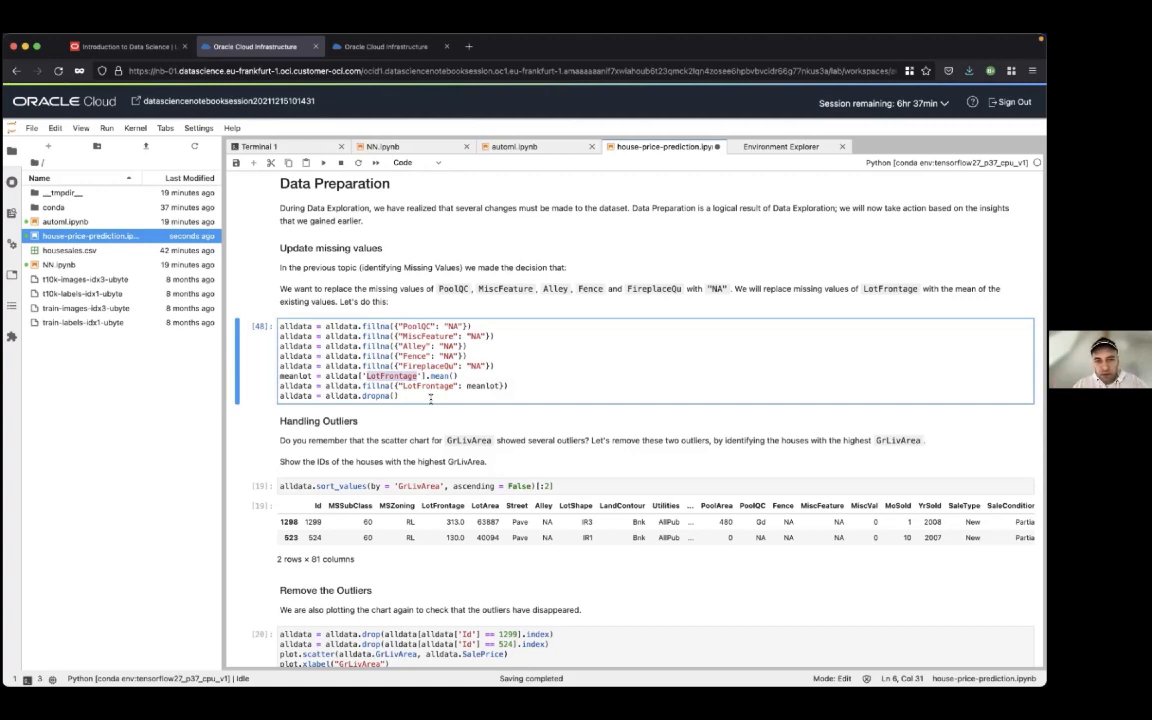
{"action": "scroll", "coordinate": [431, 398], "scroll_direction": "down", "scroll_amount": 1}
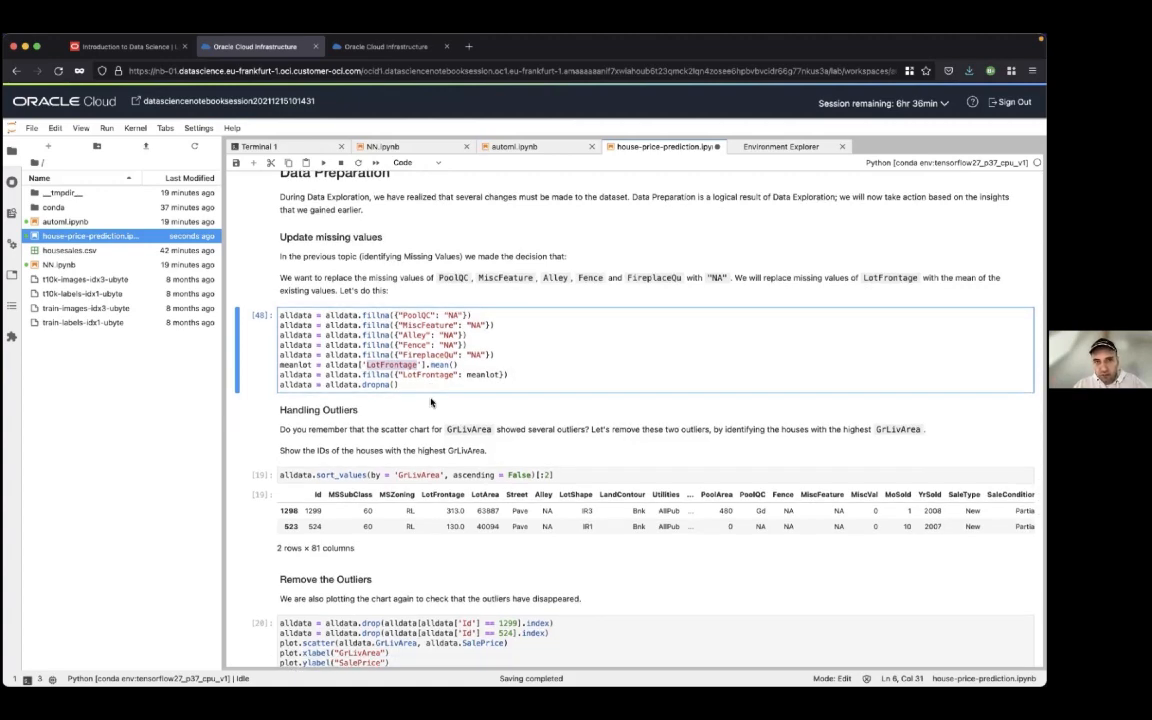
Review the outlier-handling cells that sort by GrLivArea, drop Ids 1299 and 524, and replot SalePrice against GrLivArea
{"action": "scroll", "coordinate": [431, 402], "scroll_direction": "down", "scroll_amount": 5}
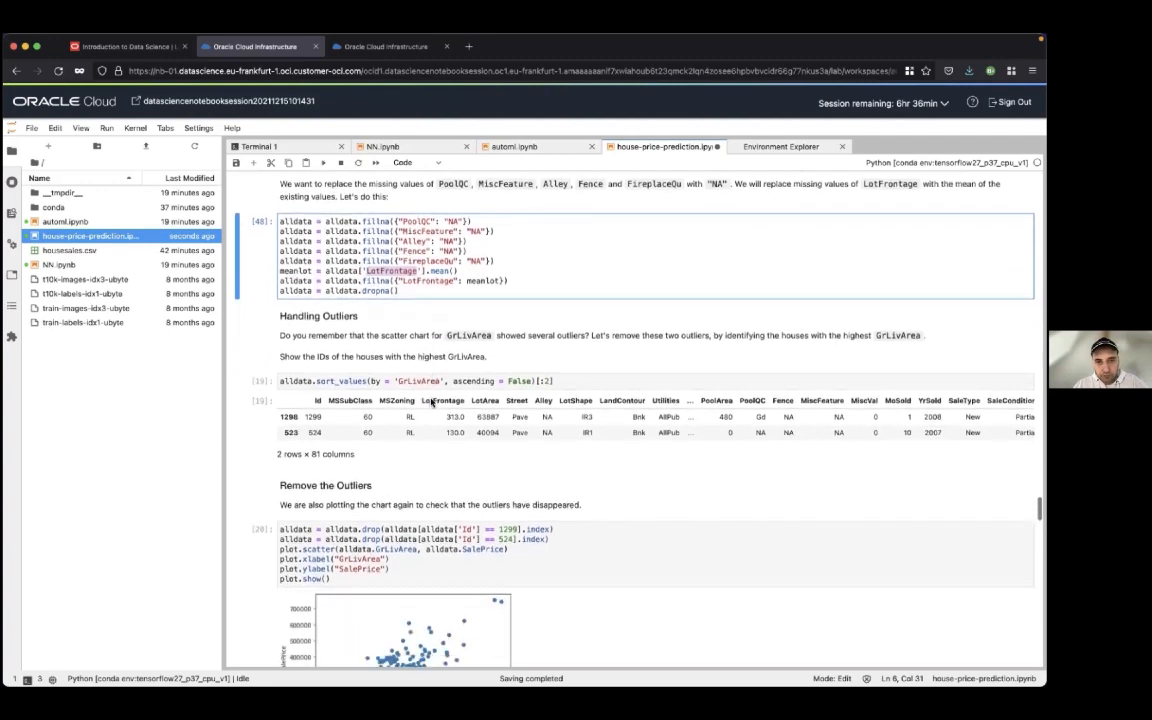
{"action": "scroll", "coordinate": [431, 402], "scroll_direction": "down", "scroll_amount": 1}
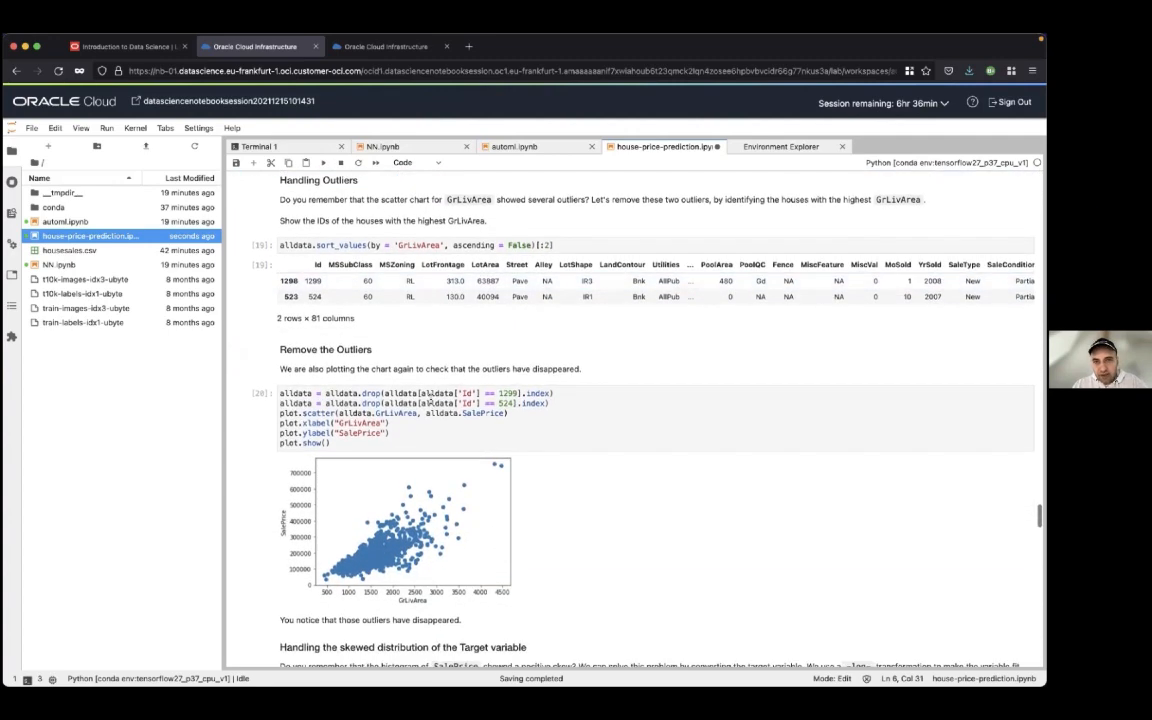
{"action": "left_click", "coordinate": [566, 245]}
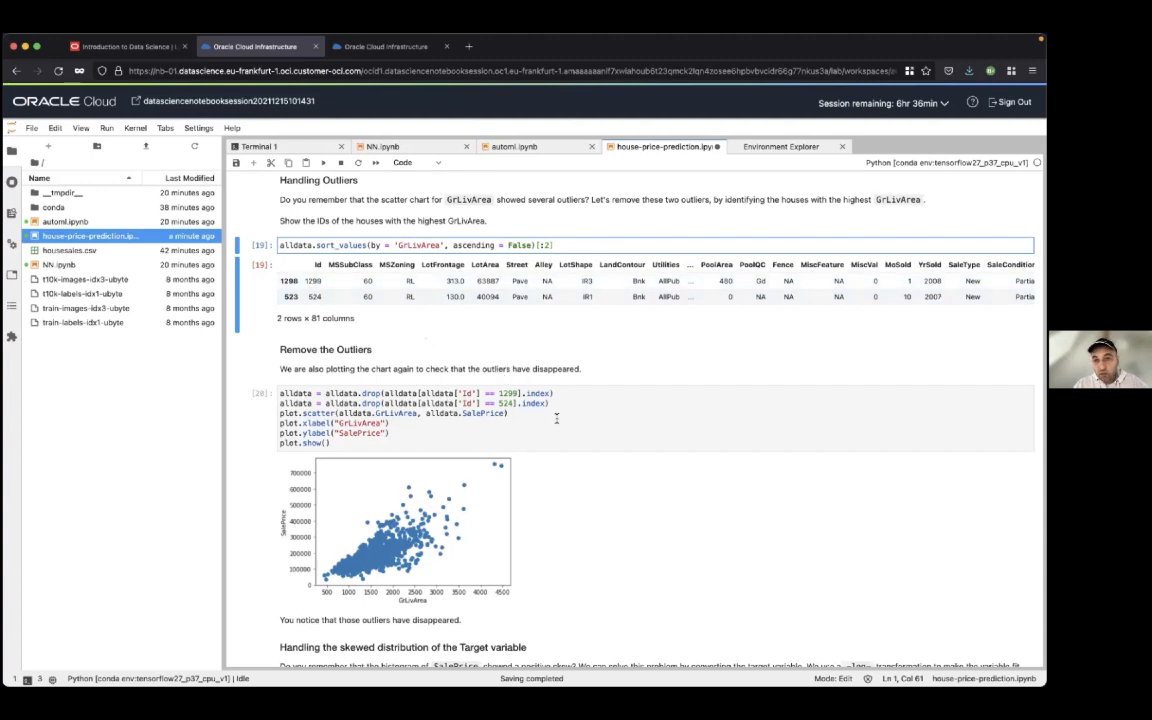
{"action": "scroll", "coordinate": [557, 421], "scroll_direction": "down", "scroll_amount": 2}
{"action": "scroll", "coordinate": [557, 421], "scroll_direction": "down", "scroll_amount": 3}
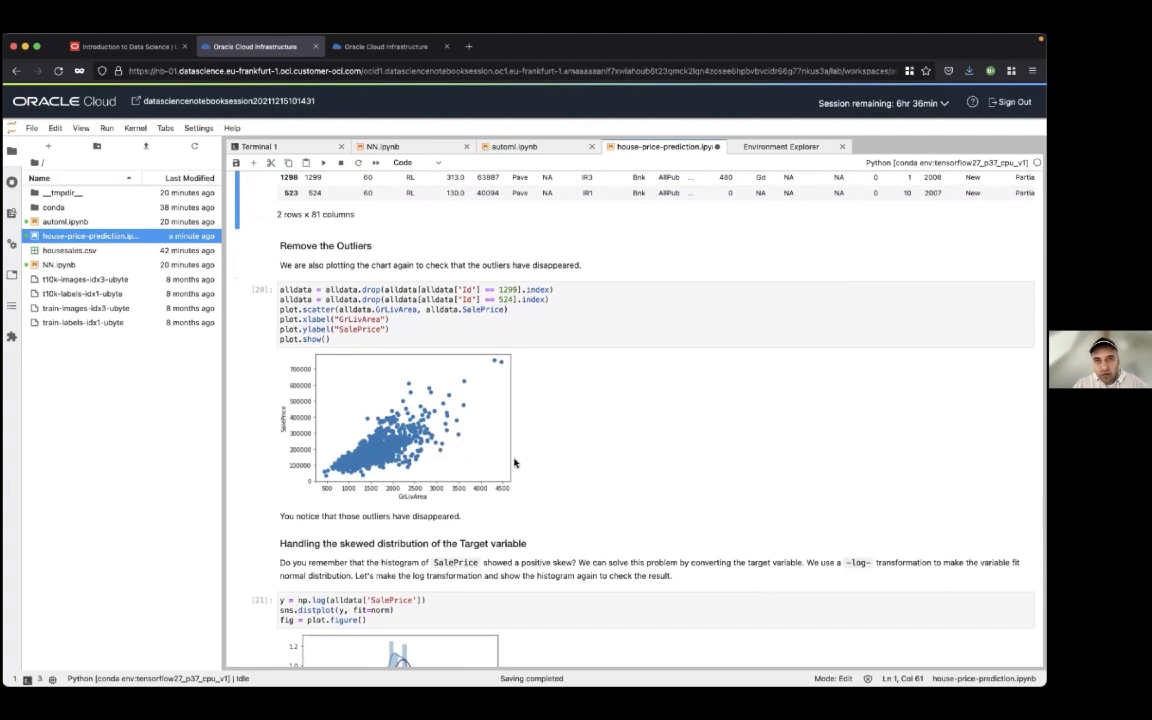
{"action": "scroll", "coordinate": [515, 462], "scroll_direction": "down", "scroll_amount": 3}
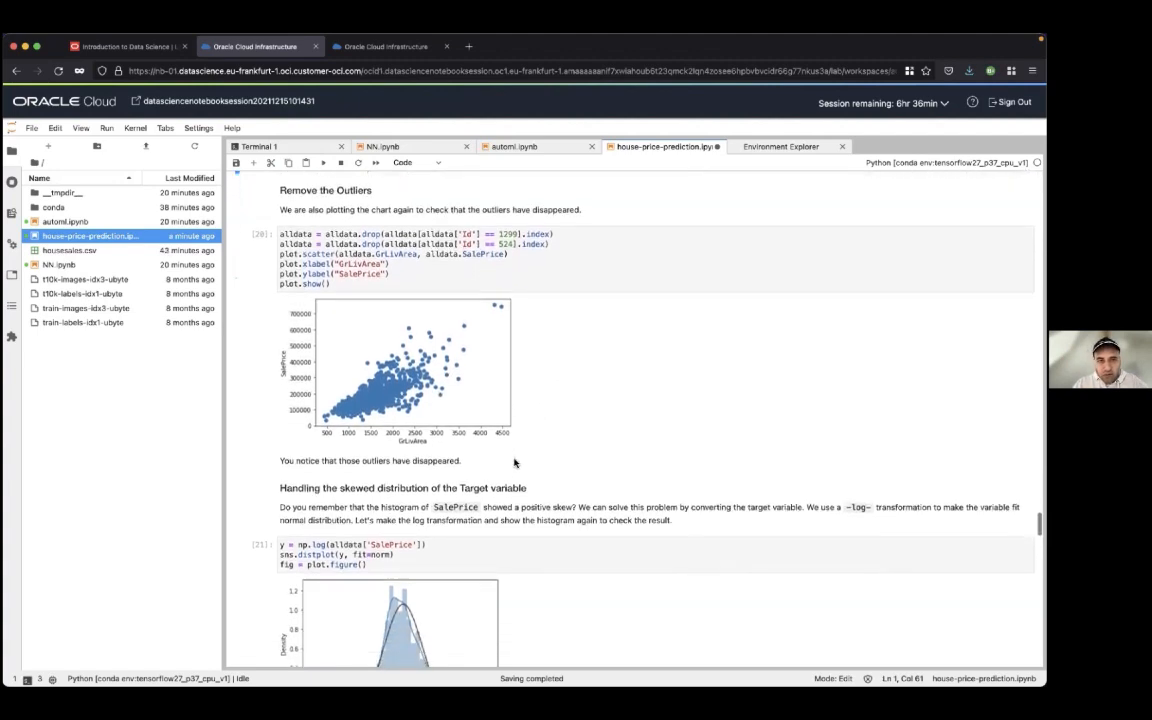
{"action": "scroll", "coordinate": [515, 462], "scroll_direction": "up", "scroll_amount": 1}
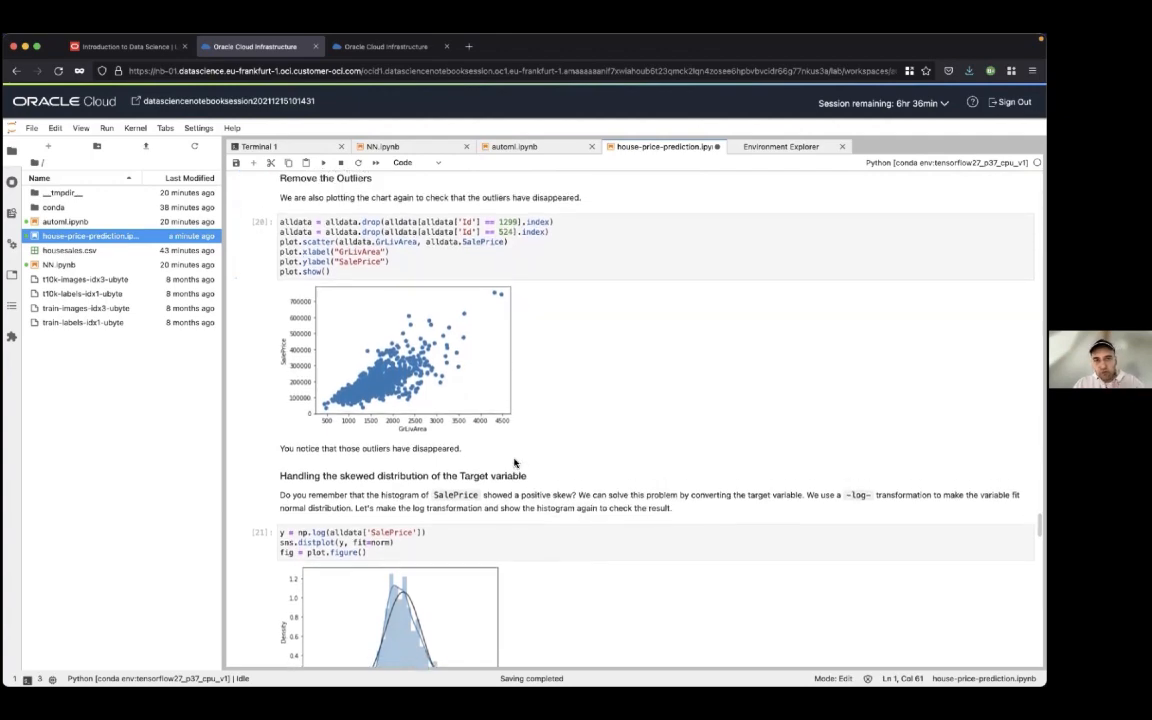
{"action": "scroll", "coordinate": [515, 462], "scroll_direction": "down", "scroll_amount": 8}
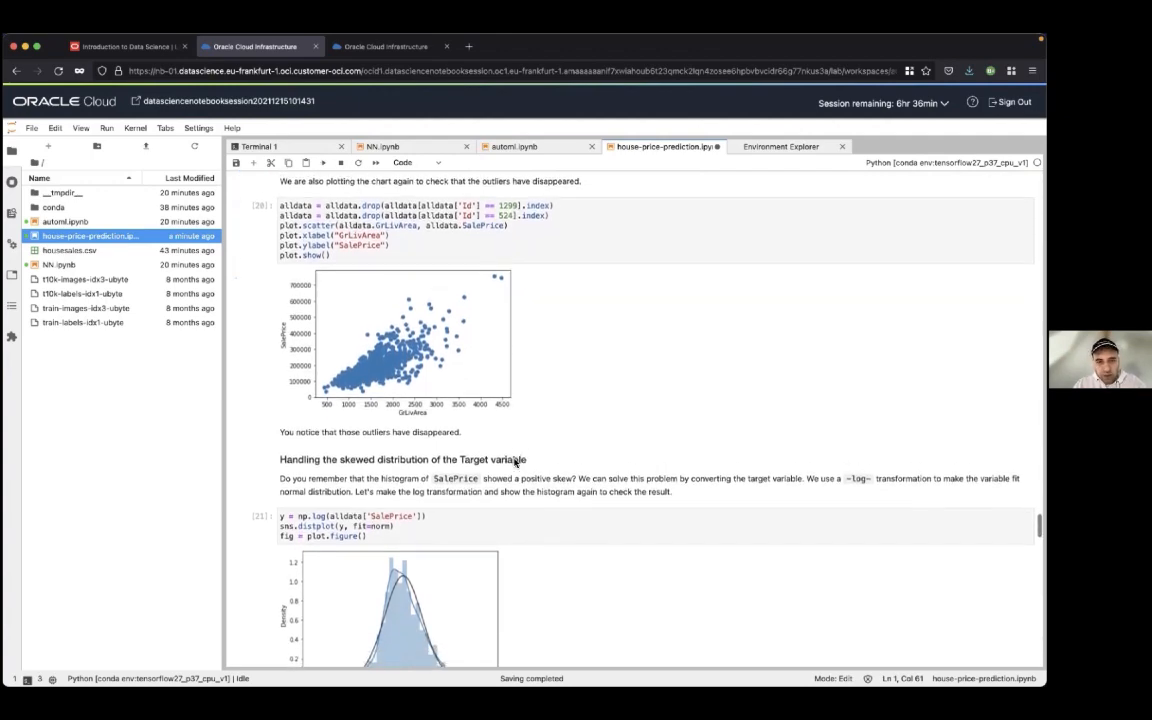
Examine the skewed-target section, highlighting the np.log line for SalePrice and looking over the distribution plot
{"action": "scroll", "coordinate": [515, 462], "scroll_direction": "down", "scroll_amount": 3}
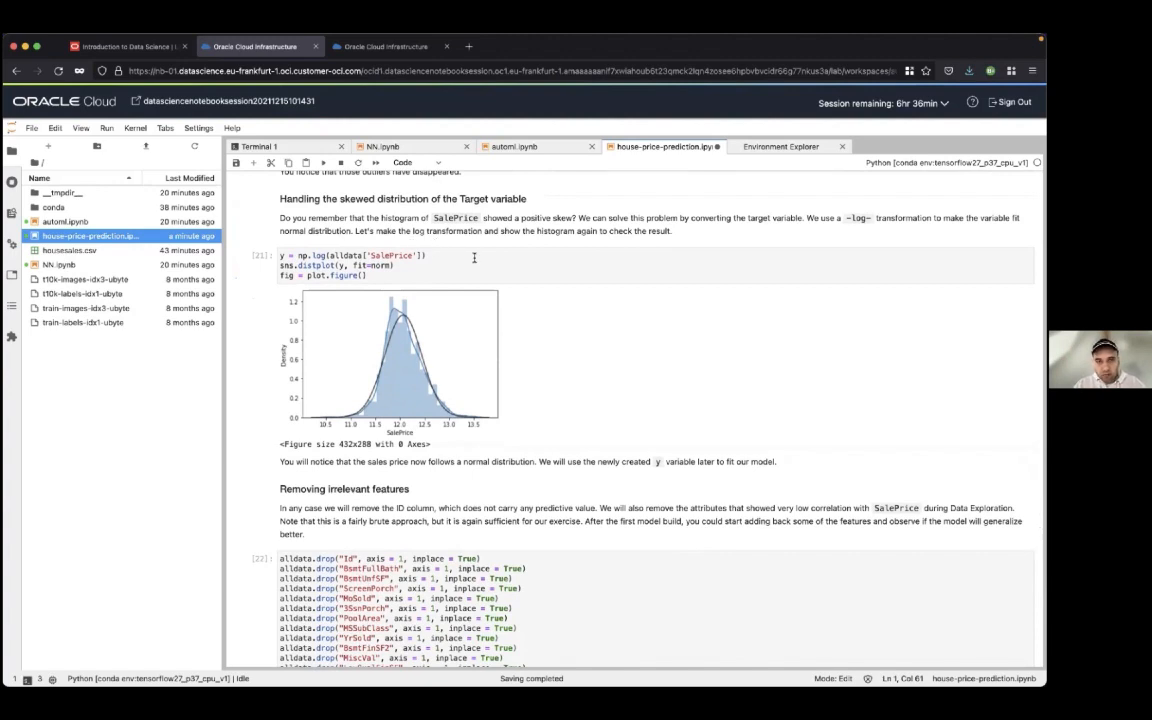
{"action": "left_click_drag", "start_coordinate": [428, 256], "coordinate": [279, 256]}
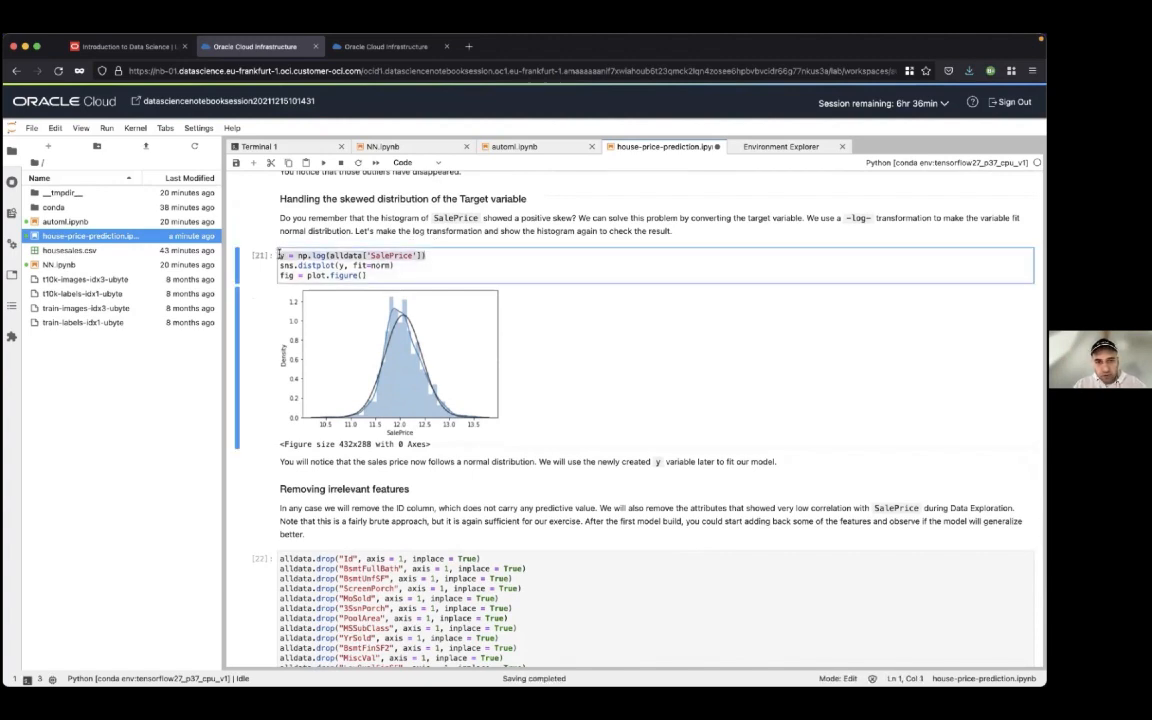
{"action": "left_click", "coordinate": [395, 265]}
{"action": "scroll", "coordinate": [393, 265], "scroll_direction": "down", "scroll_amount": 3}
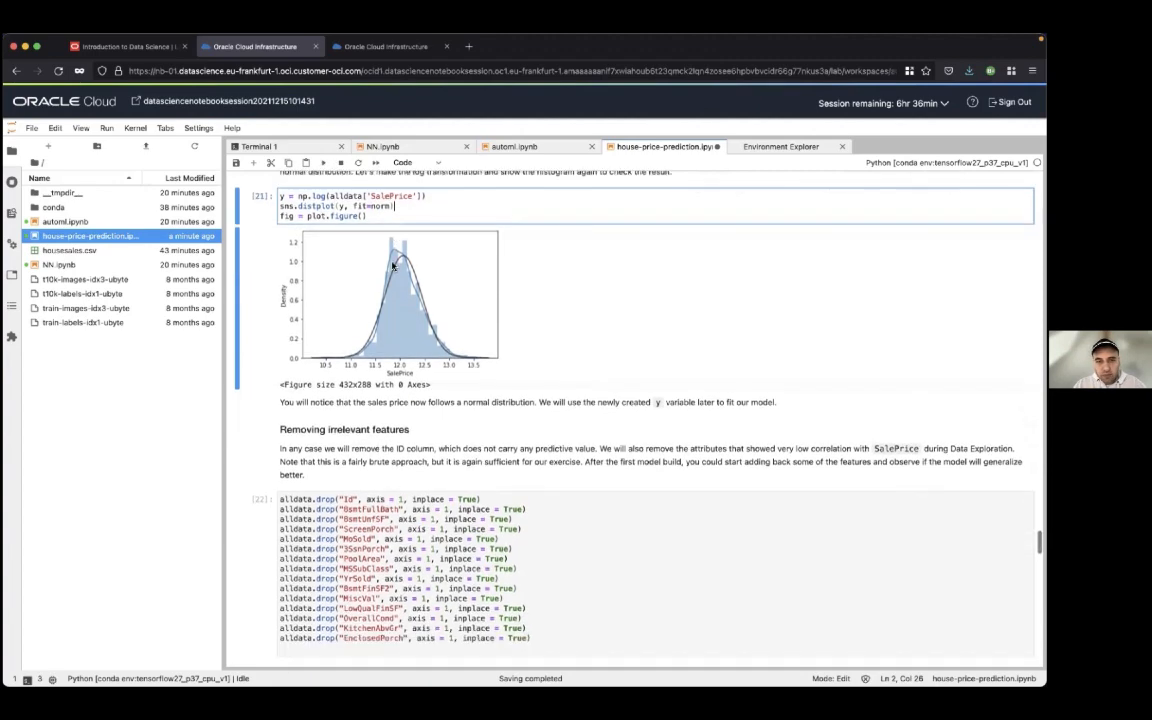
{"action": "scroll", "coordinate": [393, 265], "scroll_direction": "down", "scroll_amount": 2}
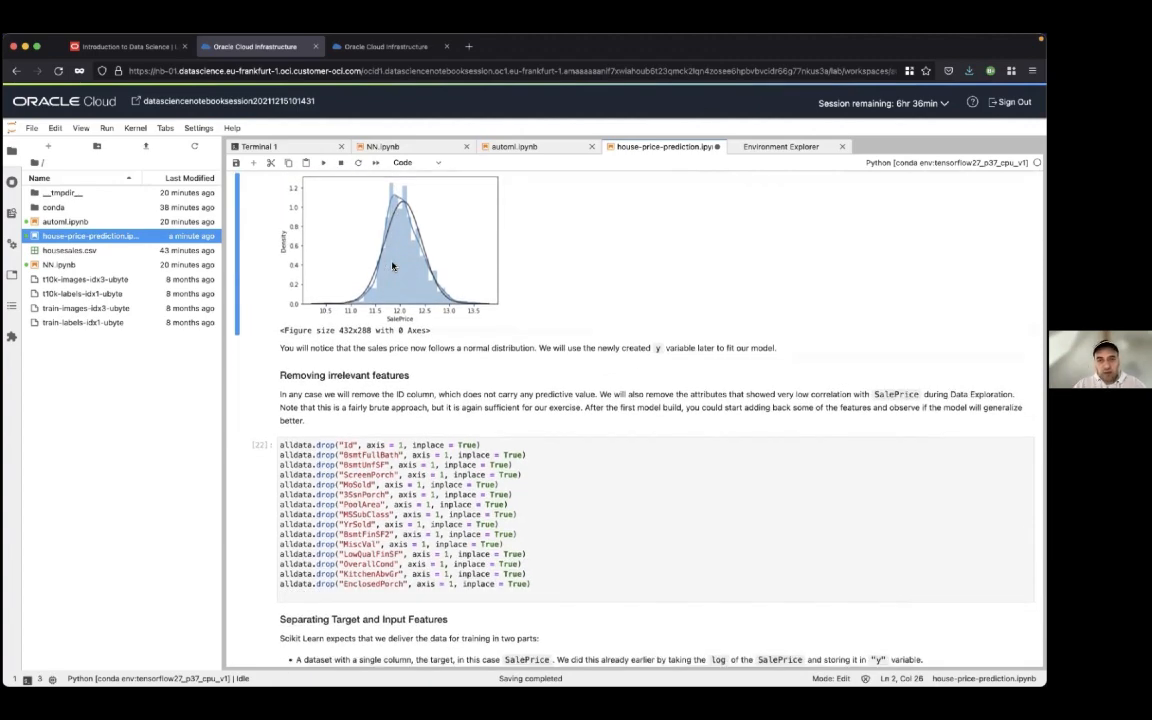
Run the cells that drop Id and the low-correlation features and place all columns except SalePrice in X
{"action": "scroll", "coordinate": [509, 308], "scroll_direction": "down", "scroll_amount": 6}
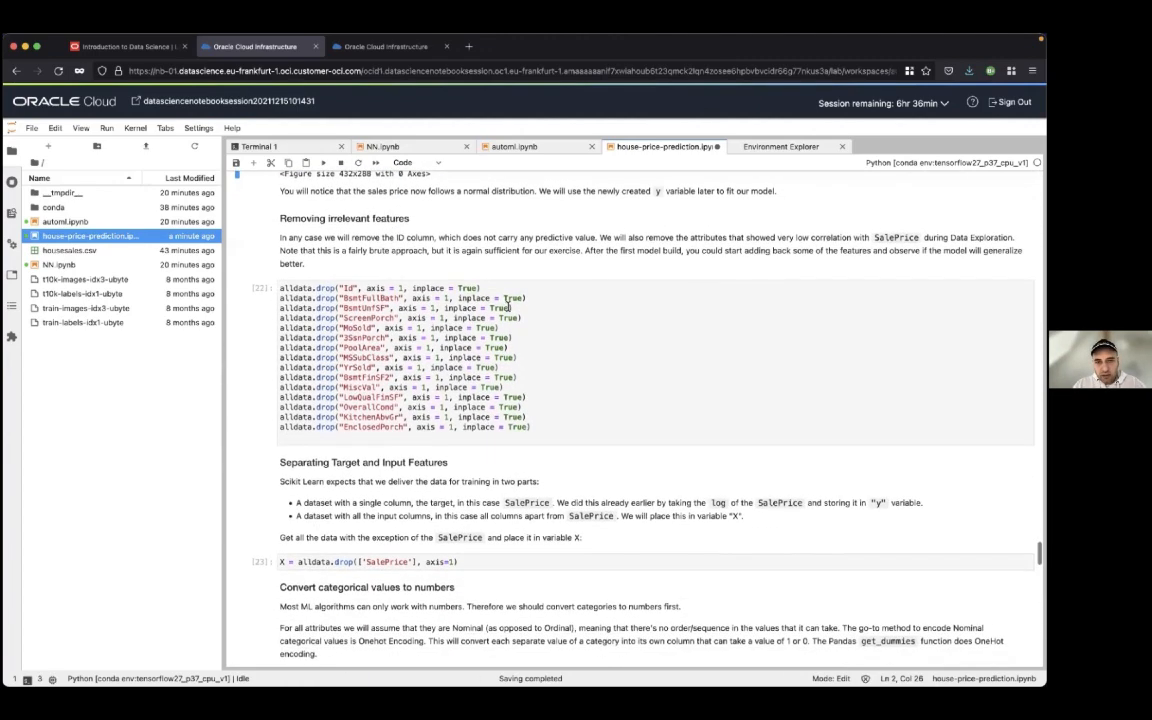
{"action": "scroll", "coordinate": [495, 325], "scroll_direction": "down", "scroll_amount": 2}
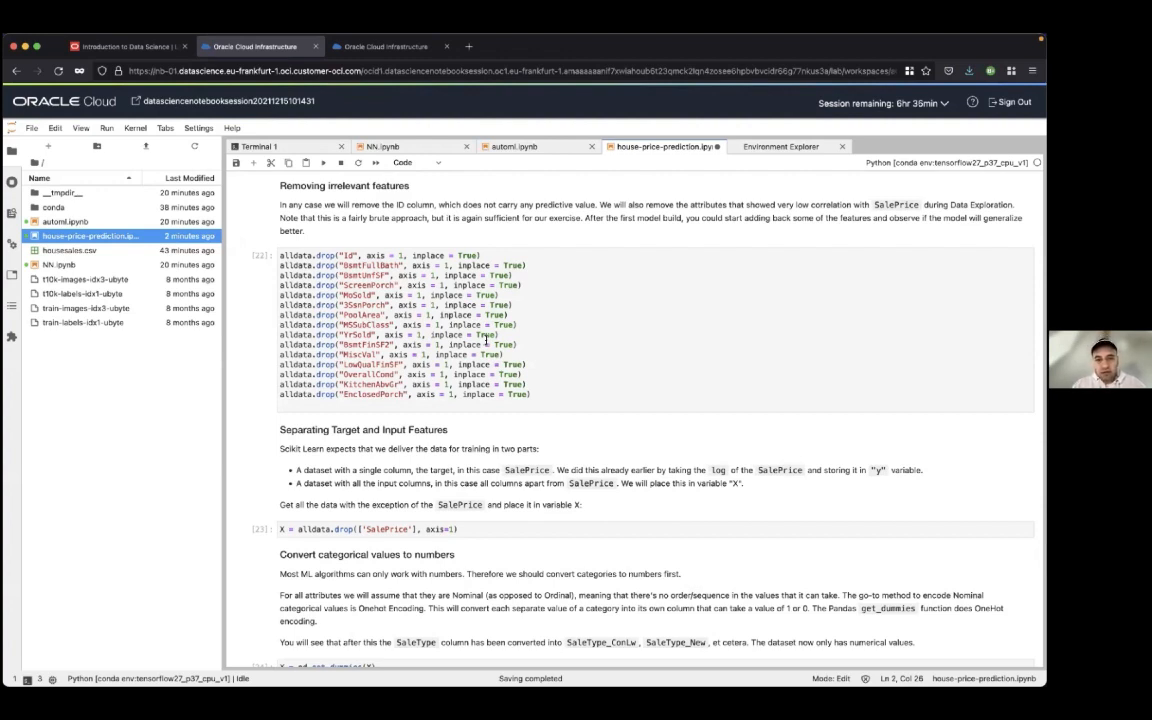
{"action": "left_click", "coordinate": [640, 373]}
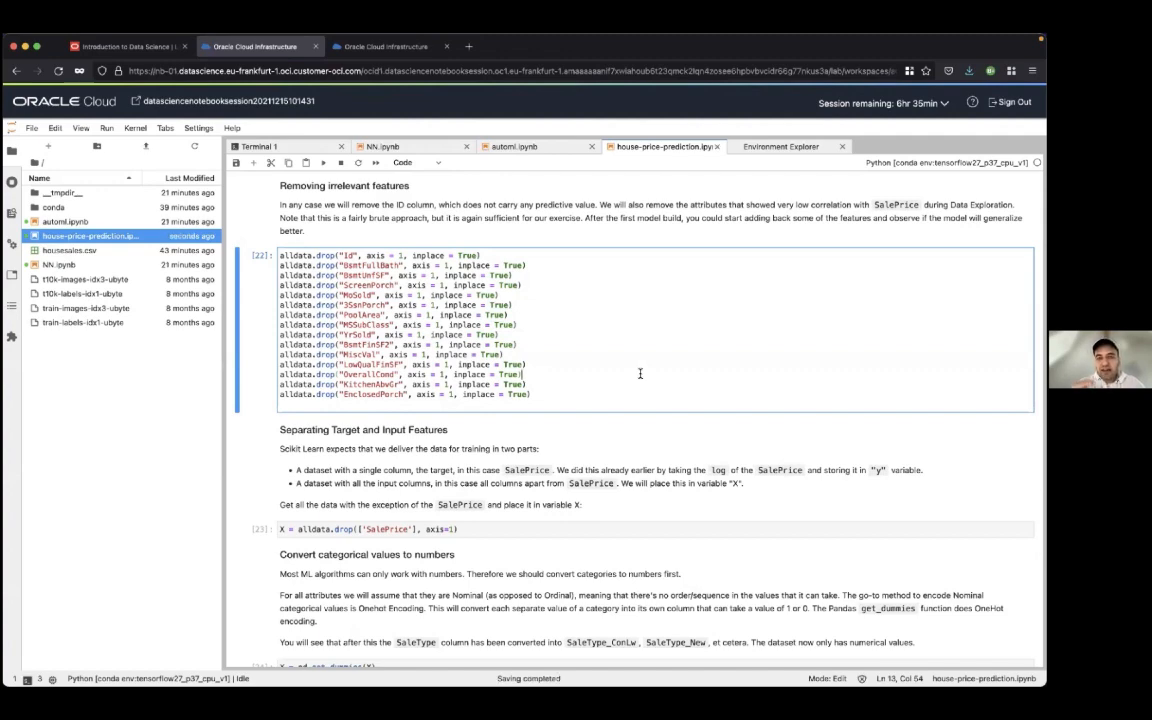
{"action": "scroll", "coordinate": [640, 373], "scroll_direction": "down", "scroll_amount": 1}
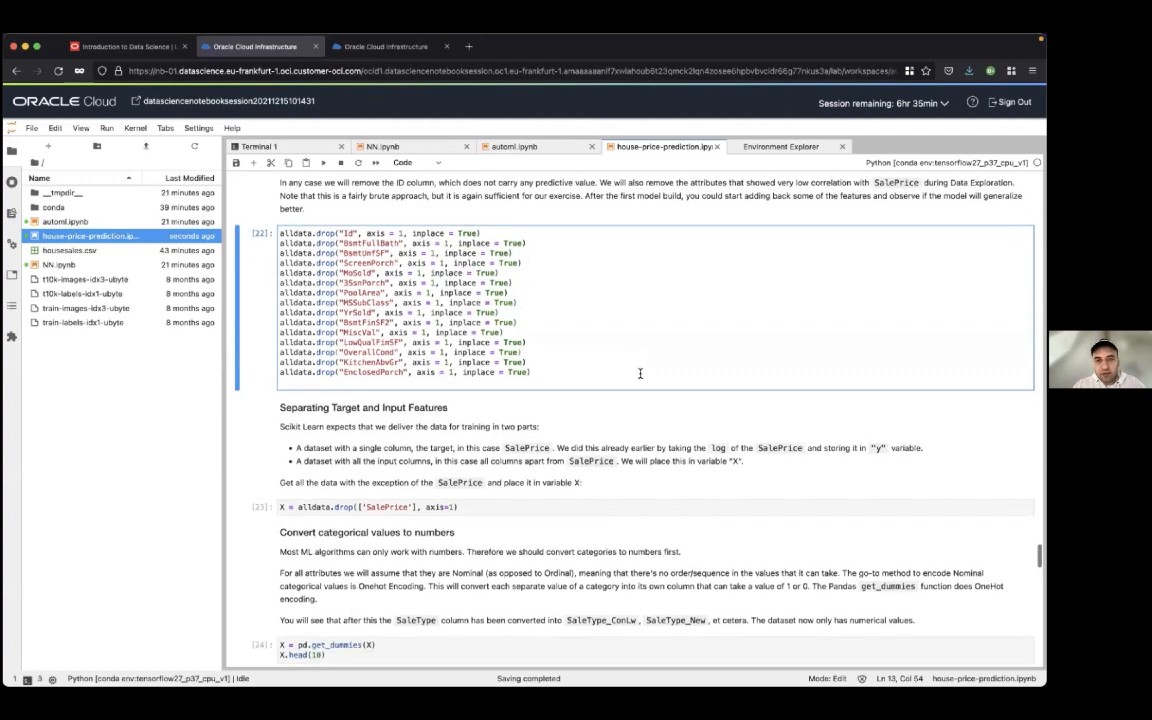
{"action": "scroll", "coordinate": [640, 373], "scroll_direction": "down", "scroll_amount": 2}
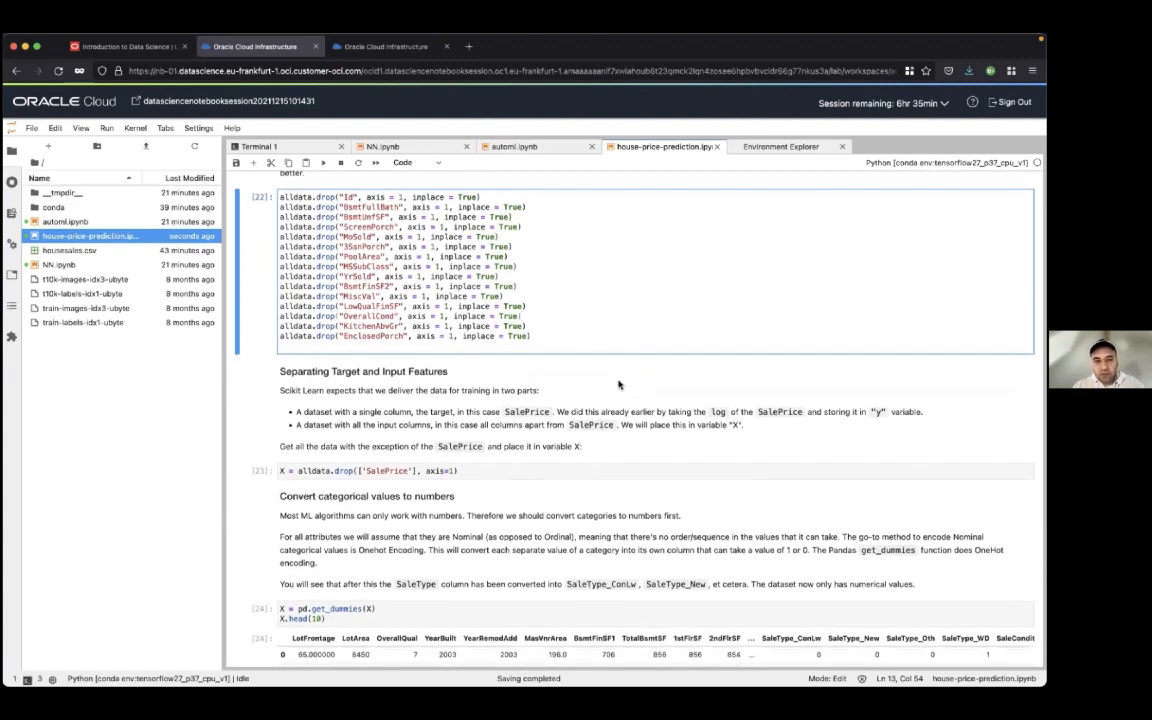
{"action": "key", "text": "shift+Return"}
{"action": "key", "text": "shift+Return"}
{"action": "key", "text": "shift+Return"}
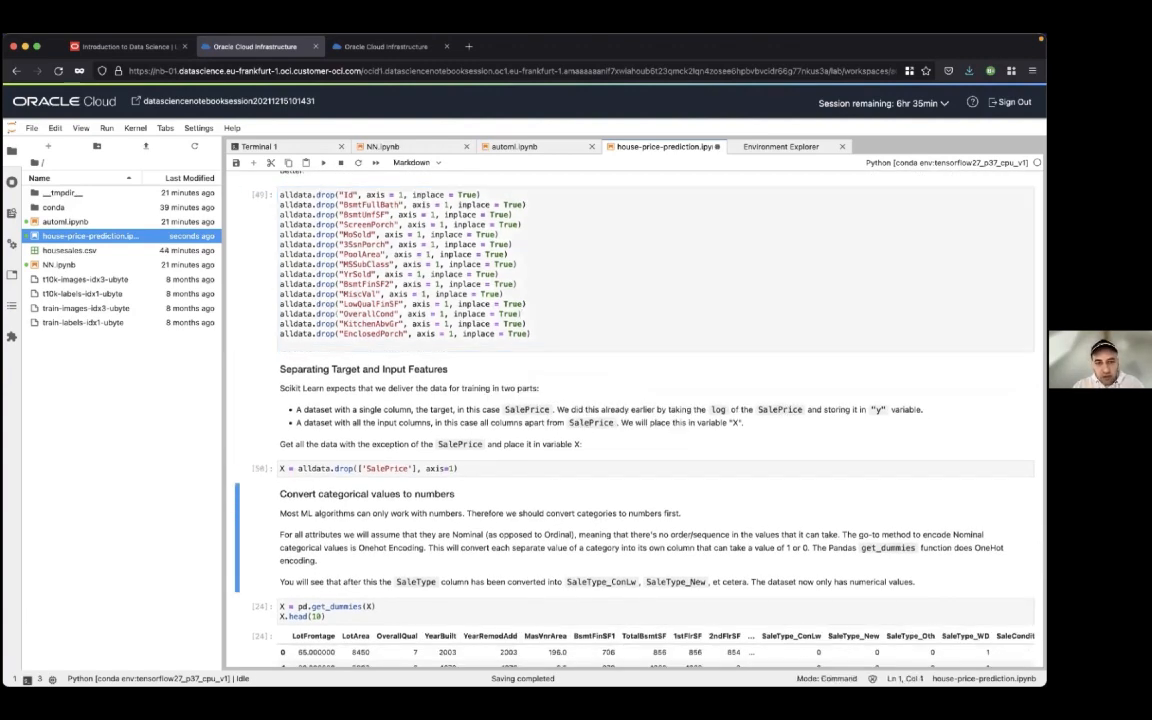
Read the section on converting categorical values to numbers, highlighting get_dummies and examining the one-hot encoded SaleType columns
{"action": "scroll", "coordinate": [580, 296], "scroll_direction": "down", "scroll_amount": 5}
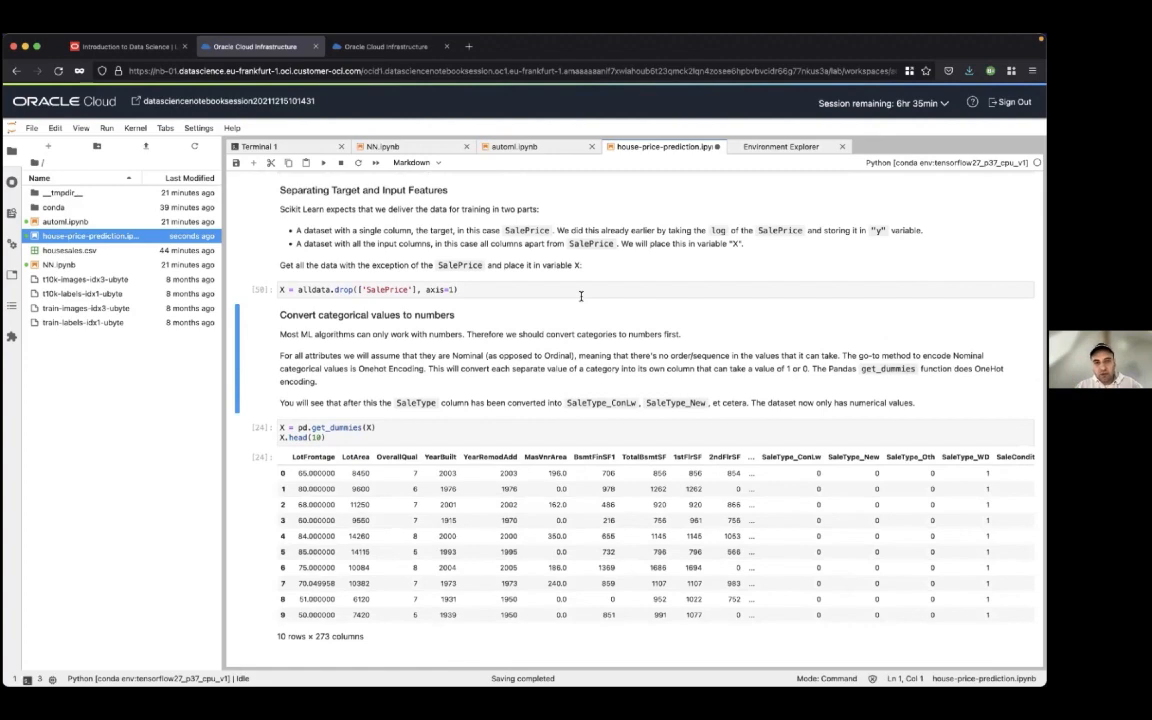
{"action": "scroll", "coordinate": [580, 296], "scroll_direction": "down", "scroll_amount": 1}
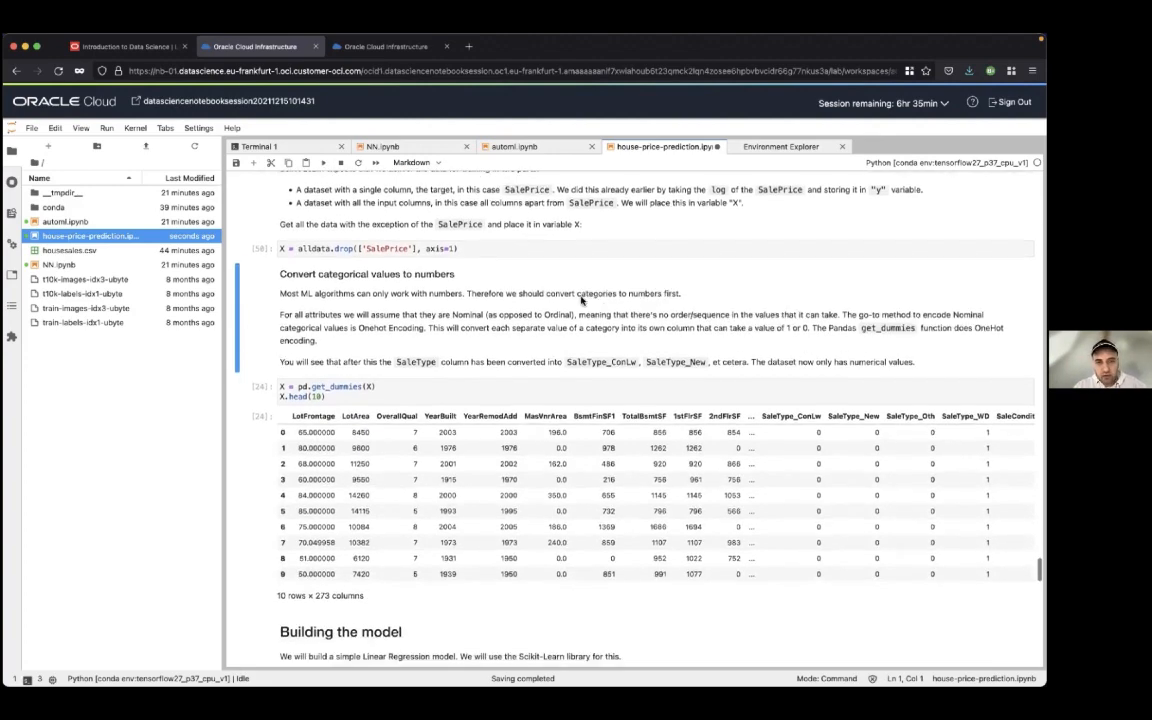
{"action": "scroll", "coordinate": [580, 296], "scroll_direction": "down", "scroll_amount": 1}
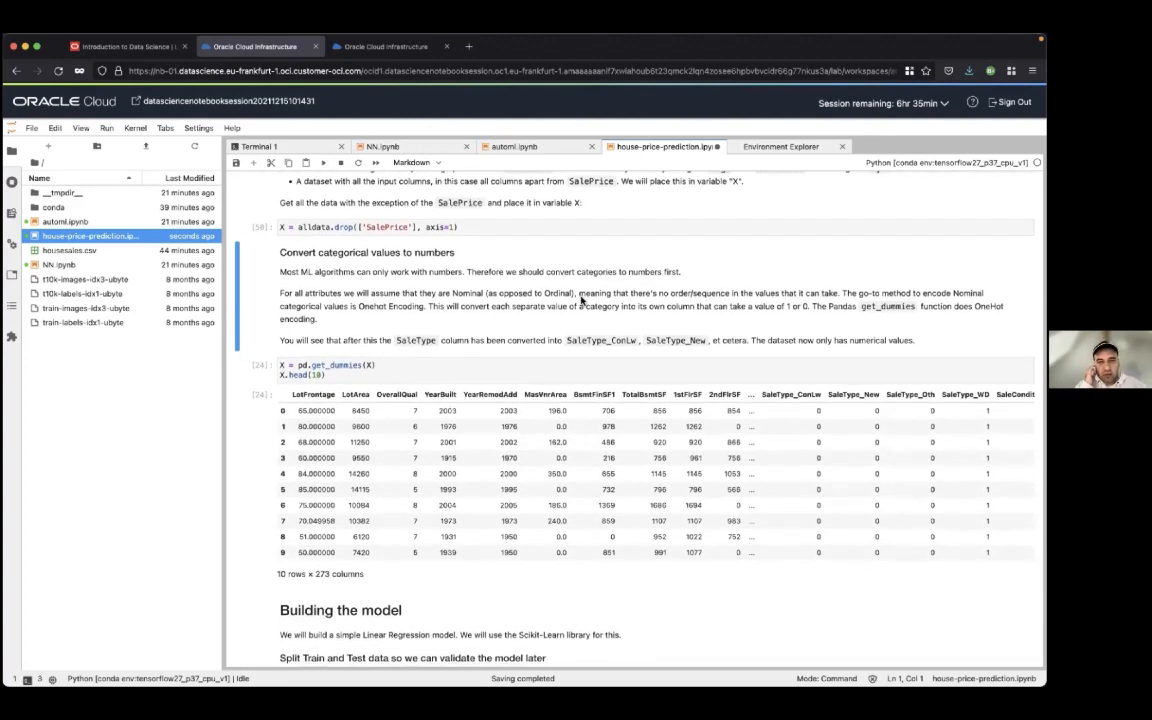
{"action": "scroll", "coordinate": [580, 296], "scroll_direction": "down", "scroll_amount": 1}
{"action": "scroll", "coordinate": [580, 298], "scroll_direction": "down", "scroll_amount": 1}
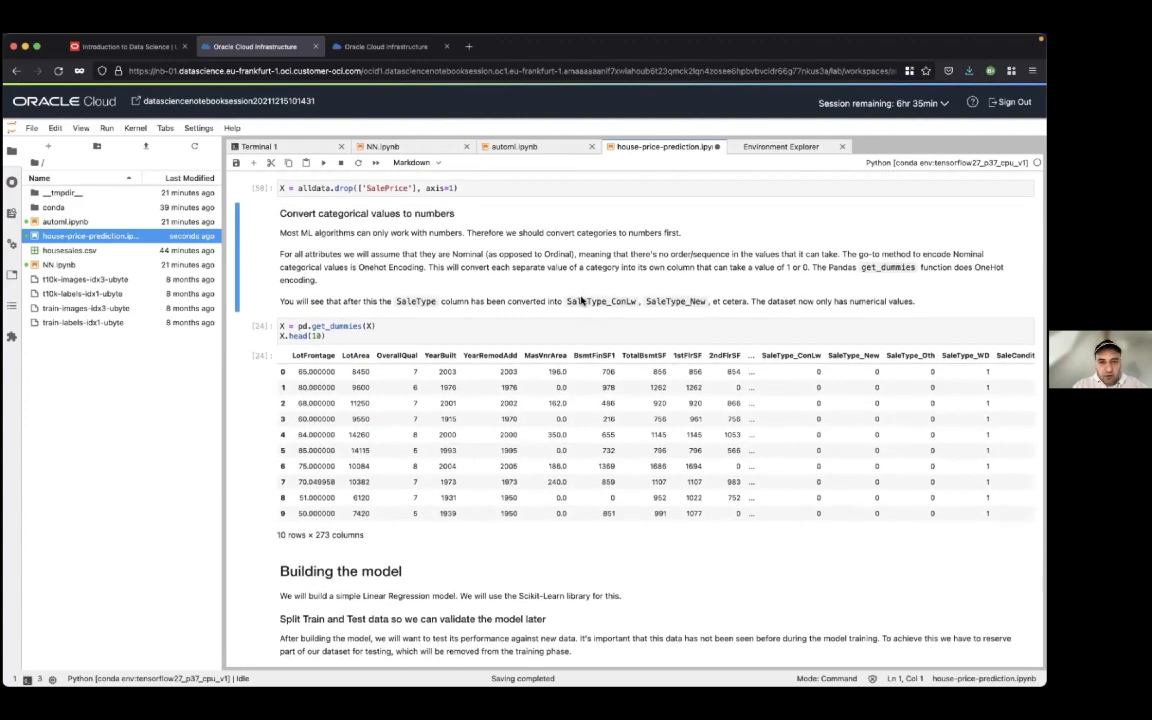
{"action": "scroll", "coordinate": [580, 298], "scroll_direction": "down", "scroll_amount": 3}
{"action": "double_click", "coordinate": [340, 271]}
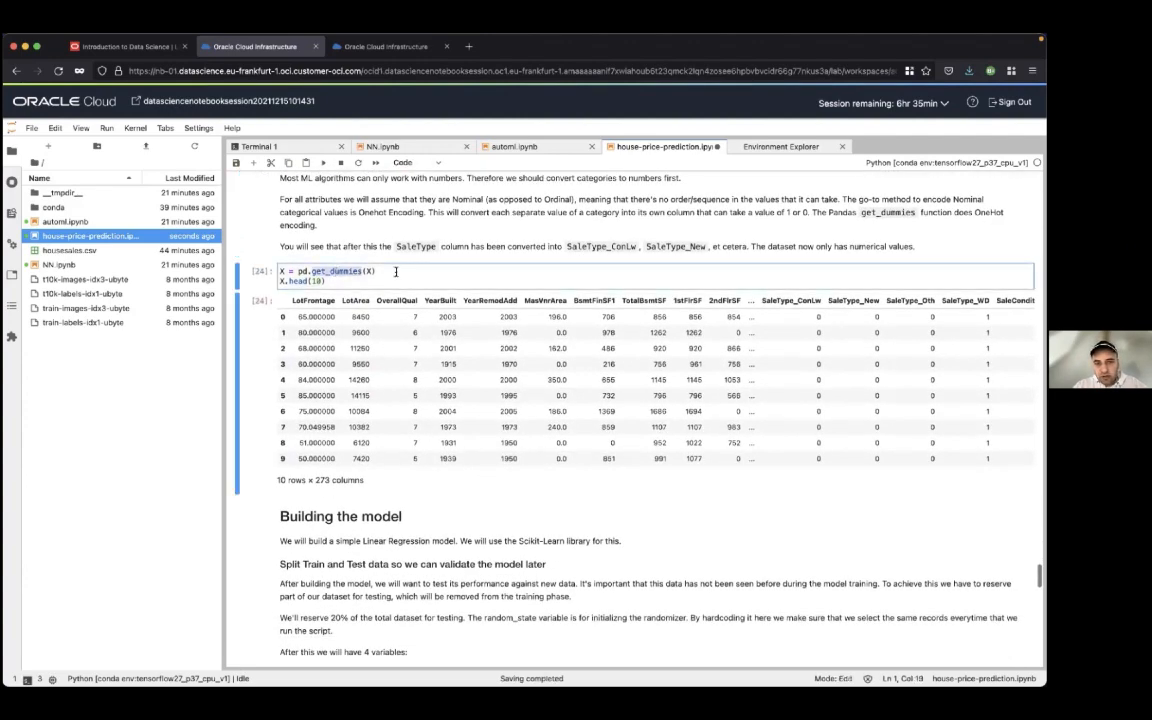
{"action": "left_click", "coordinate": [416, 270]}
{"action": "scroll", "coordinate": [416, 270], "scroll_direction": "up", "scroll_amount": 1}
{"action": "left_click", "coordinate": [339, 287]}
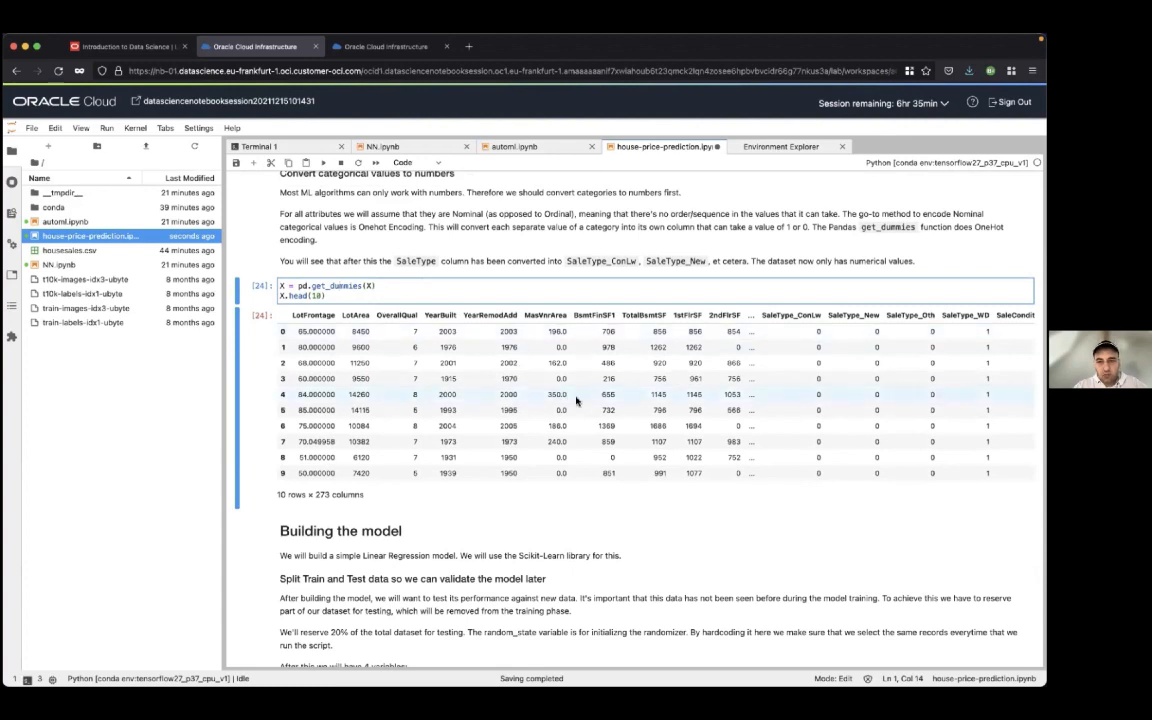
{"action": "scroll", "coordinate": [480, 322], "scroll_direction": "up", "scroll_amount": 1}
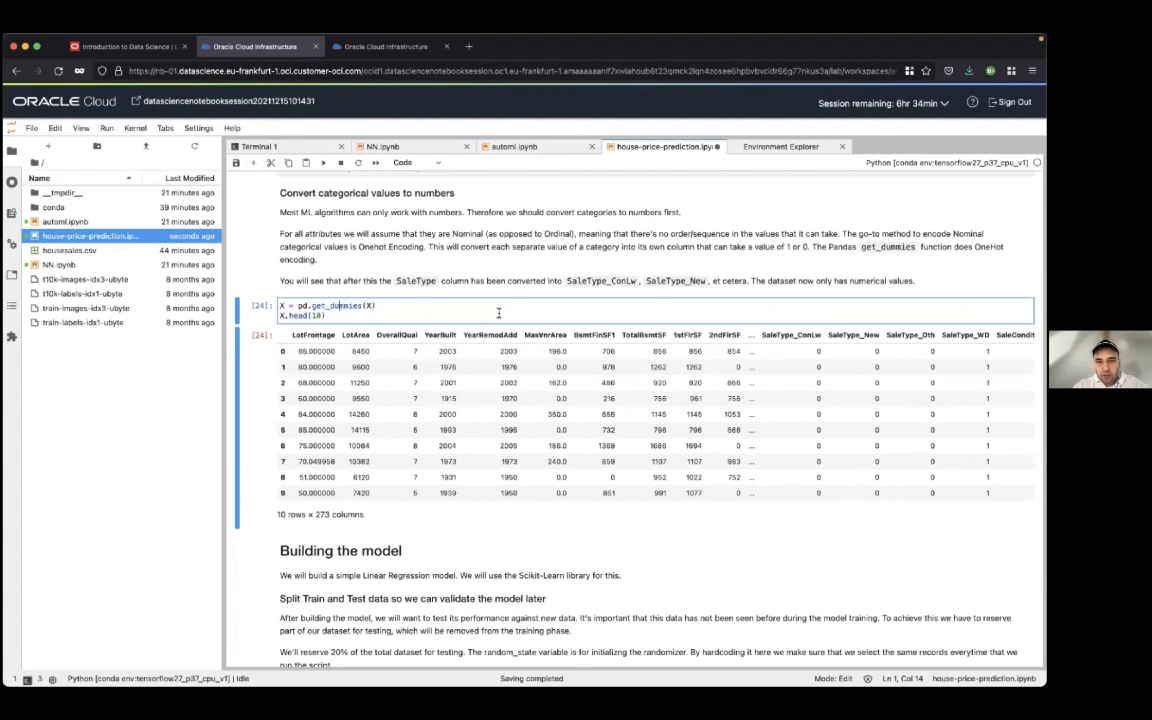
{"action": "scroll", "coordinate": [498, 313], "scroll_direction": "down", "scroll_amount": 1}
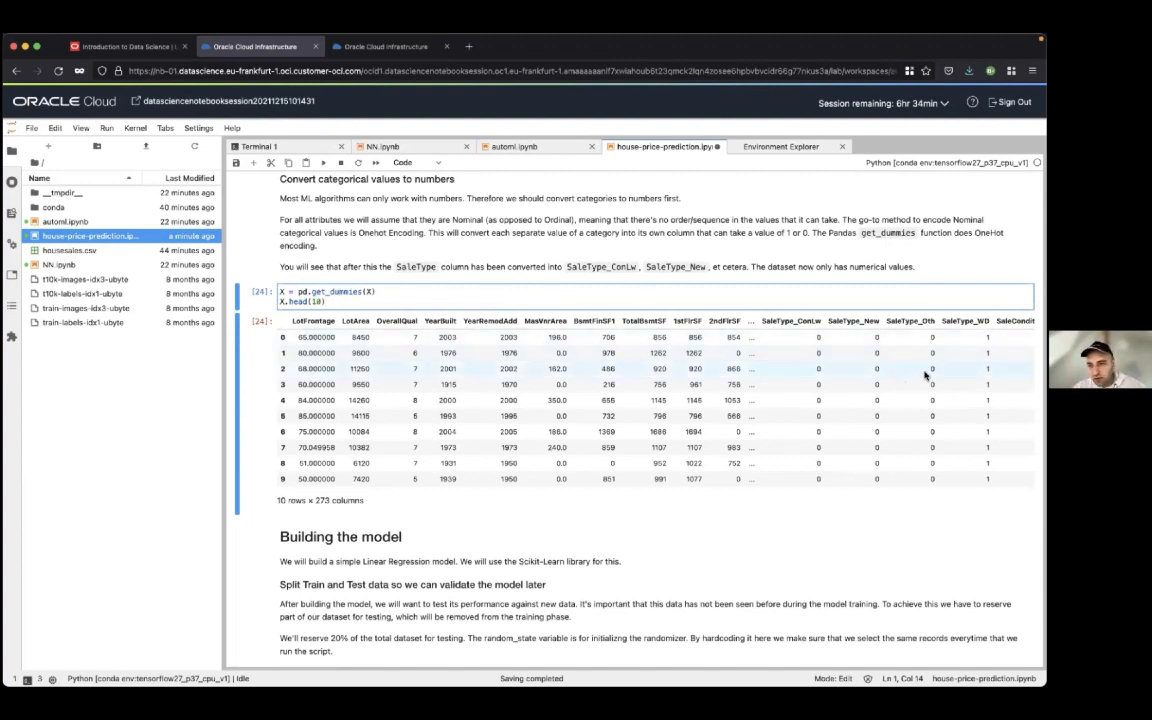
{"action": "scroll", "coordinate": [879, 391], "scroll_direction": "down", "scroll_amount": 3}
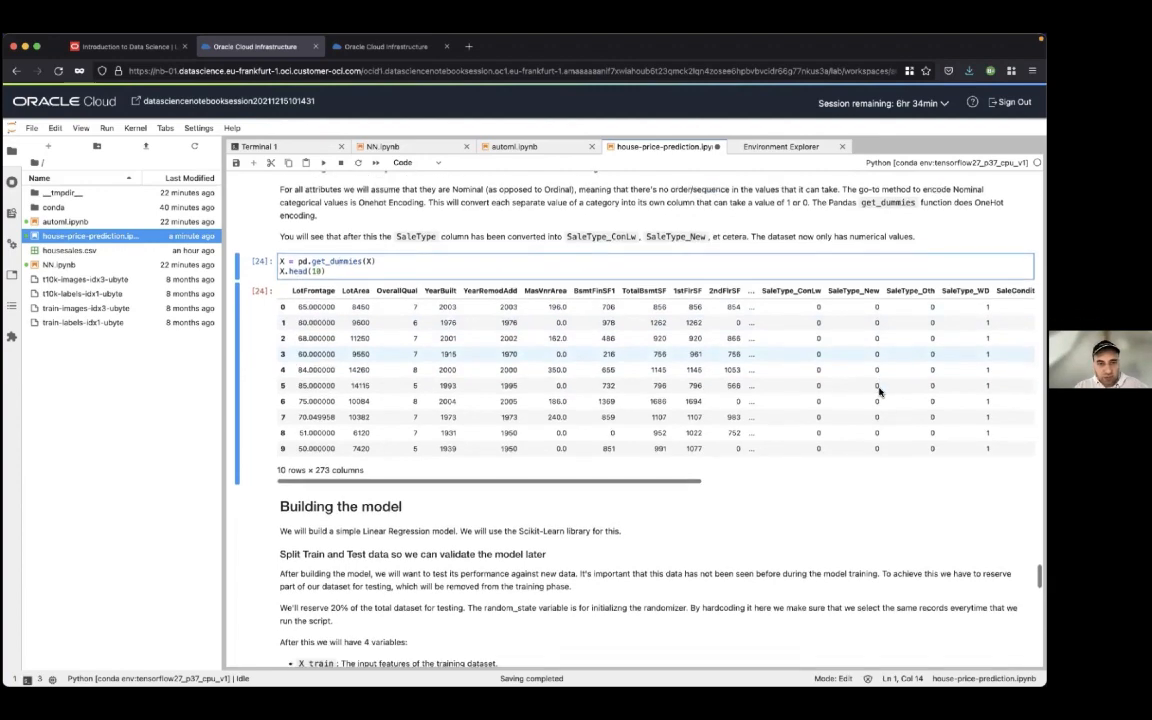
Run the get_dummies cell and try to split X and y into training and test sets with random_state=63 and test_size=.20
{"action": "scroll", "coordinate": [879, 391], "scroll_direction": "down", "scroll_amount": 1}
{"action": "key", "text": "shift+Return"}
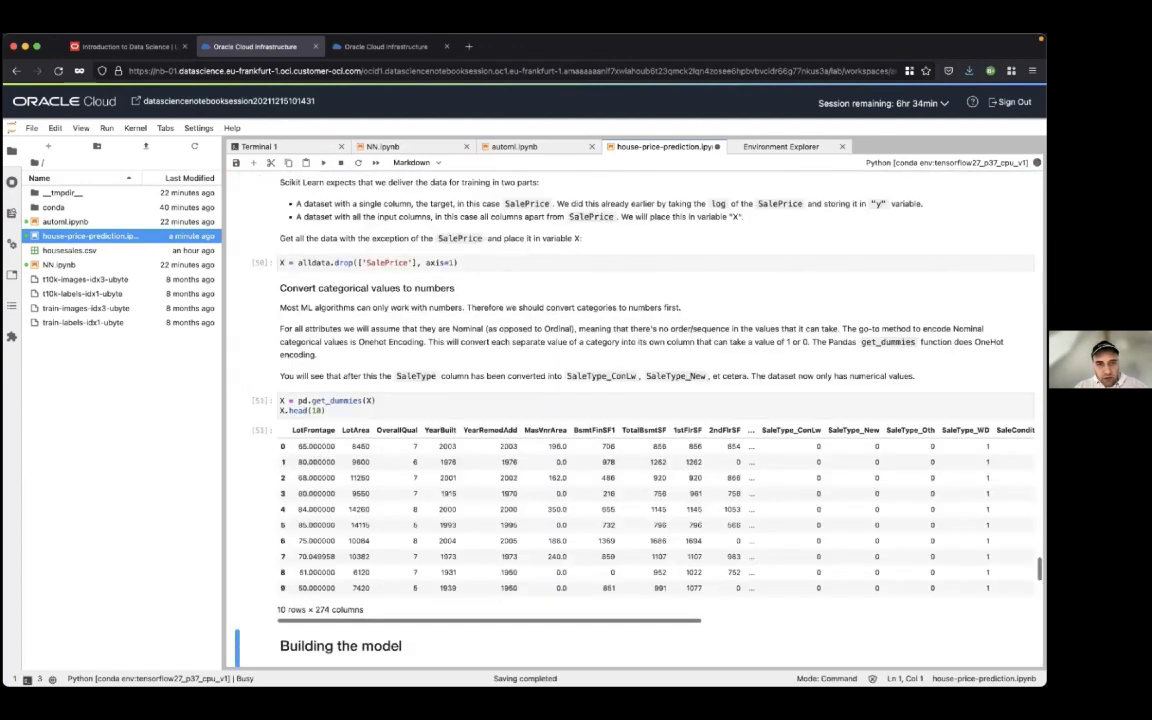
{"action": "key", "text": "shift+Return"}
{"action": "key", "text": "shift+Return"}
{"action": "scroll", "coordinate": [767, 454], "scroll_direction": "down", "scroll_amount": 5}
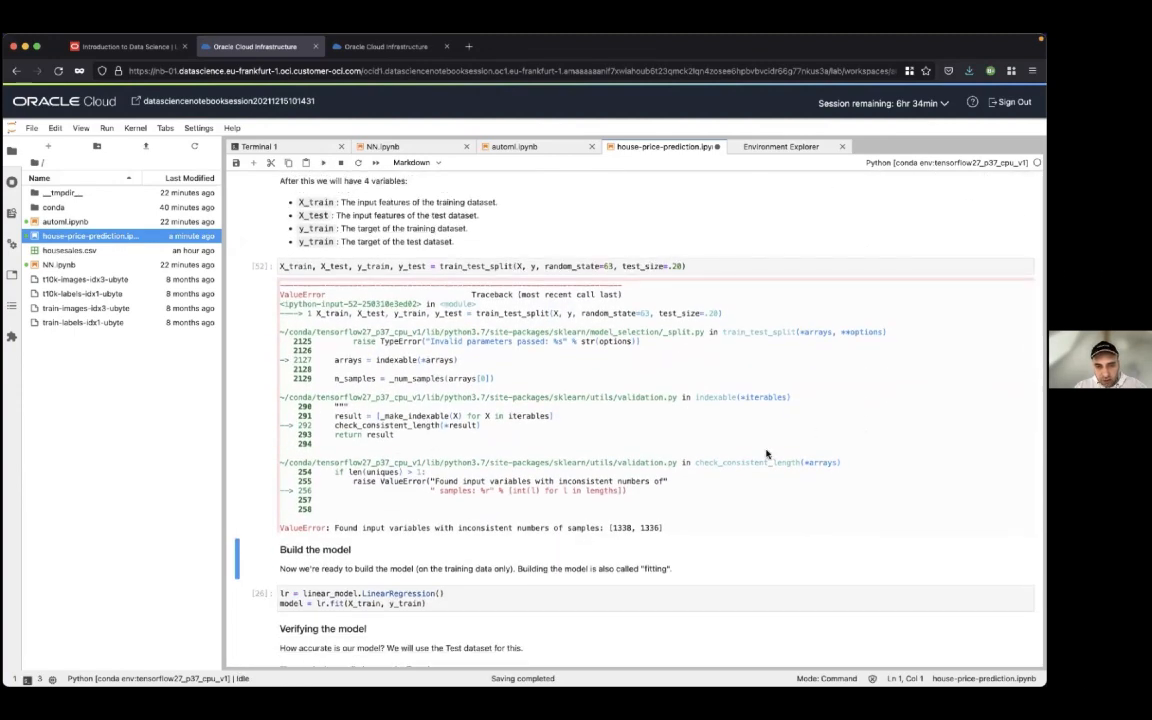
Review the train_test_split line, highlighting its test_size and random_state arguments, and look over the output below it
{"action": "scroll", "coordinate": [767, 454], "scroll_direction": "up", "scroll_amount": 4}
{"action": "left_click", "coordinate": [692, 430]}
{"action": "left_click_drag", "start_coordinate": [252, 431], "coordinate": [518, 428]}
{"action": "left_click", "coordinate": [480, 430]}
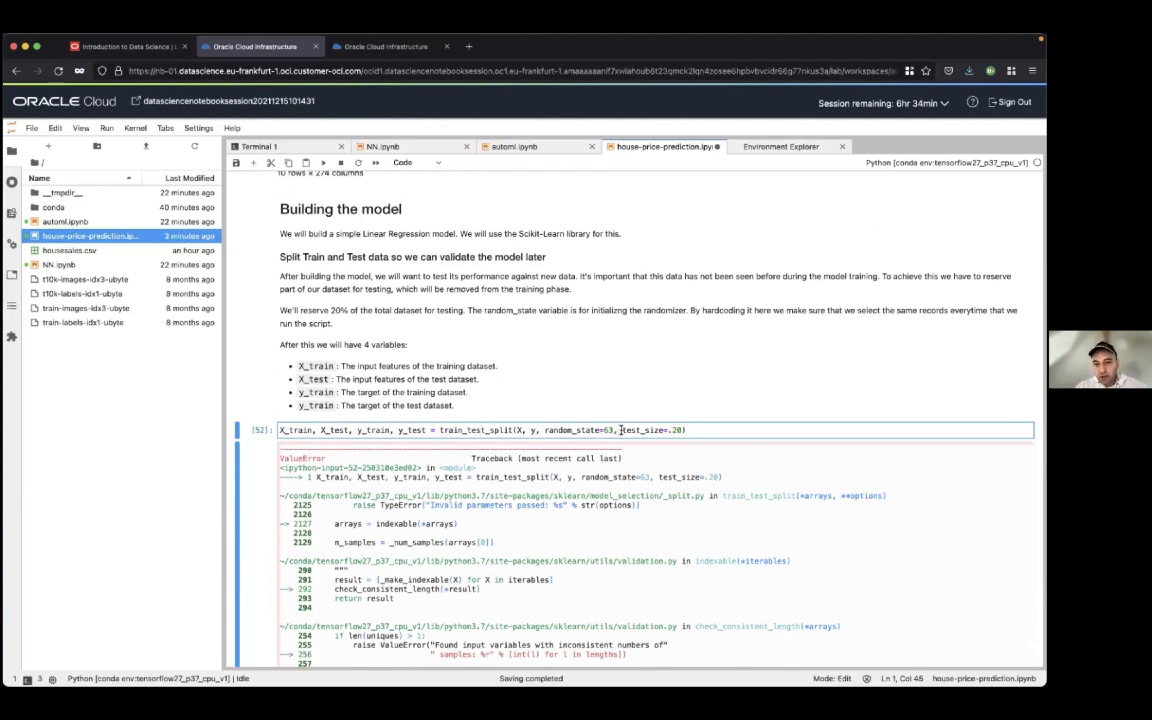
{"action": "left_click_drag", "start_coordinate": [622, 430], "coordinate": [669, 430]}
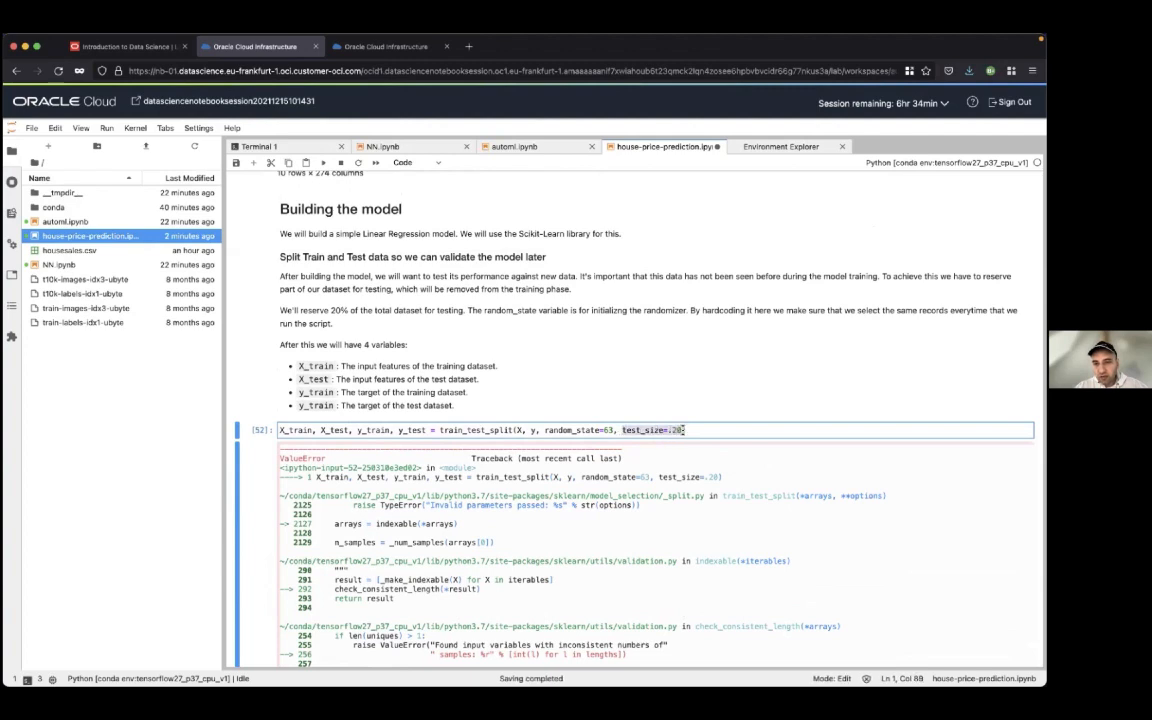
{"action": "left_click", "coordinate": [669, 430]}
{"action": "type", "text": "."}
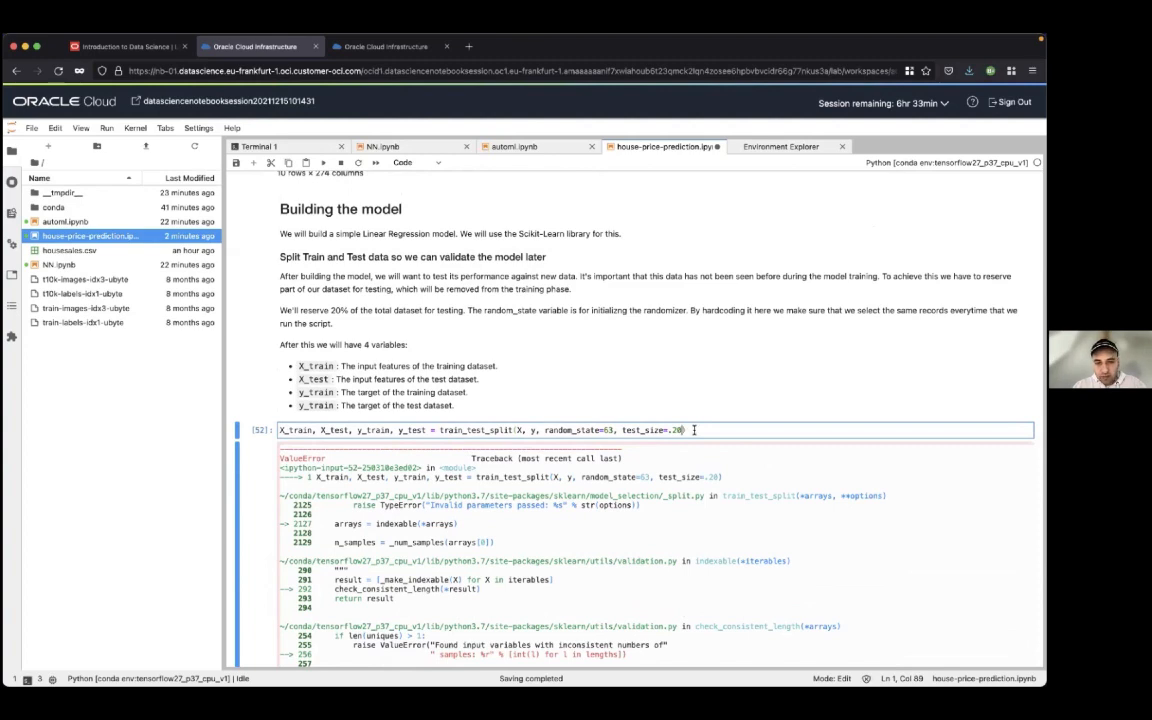
{"action": "double_click", "coordinate": [576, 429]}
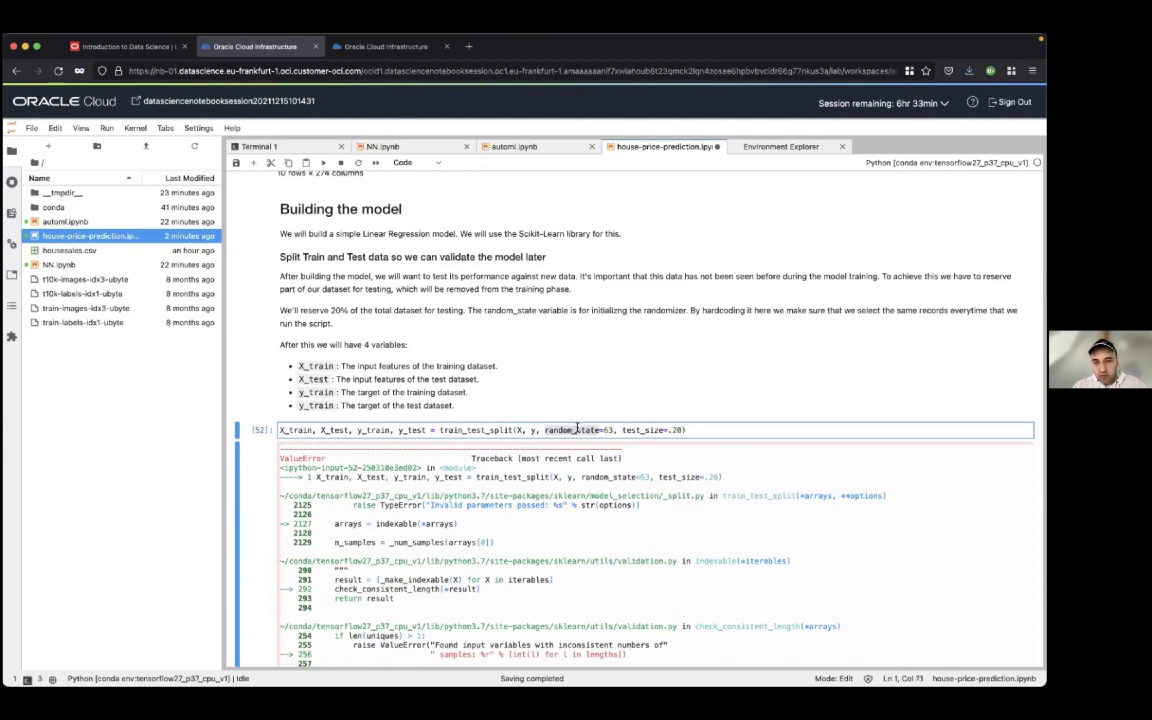
{"action": "left_click", "coordinate": [597, 429]}
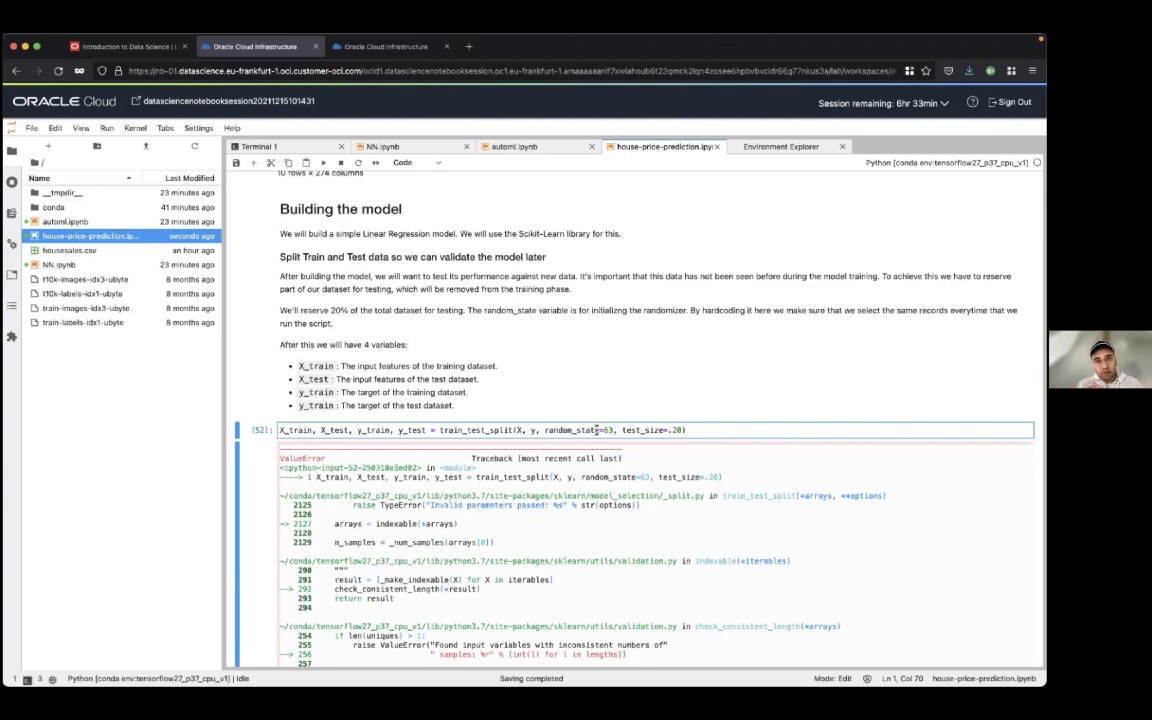
{"action": "scroll", "coordinate": [597, 430], "scroll_direction": "down", "scroll_amount": 1}
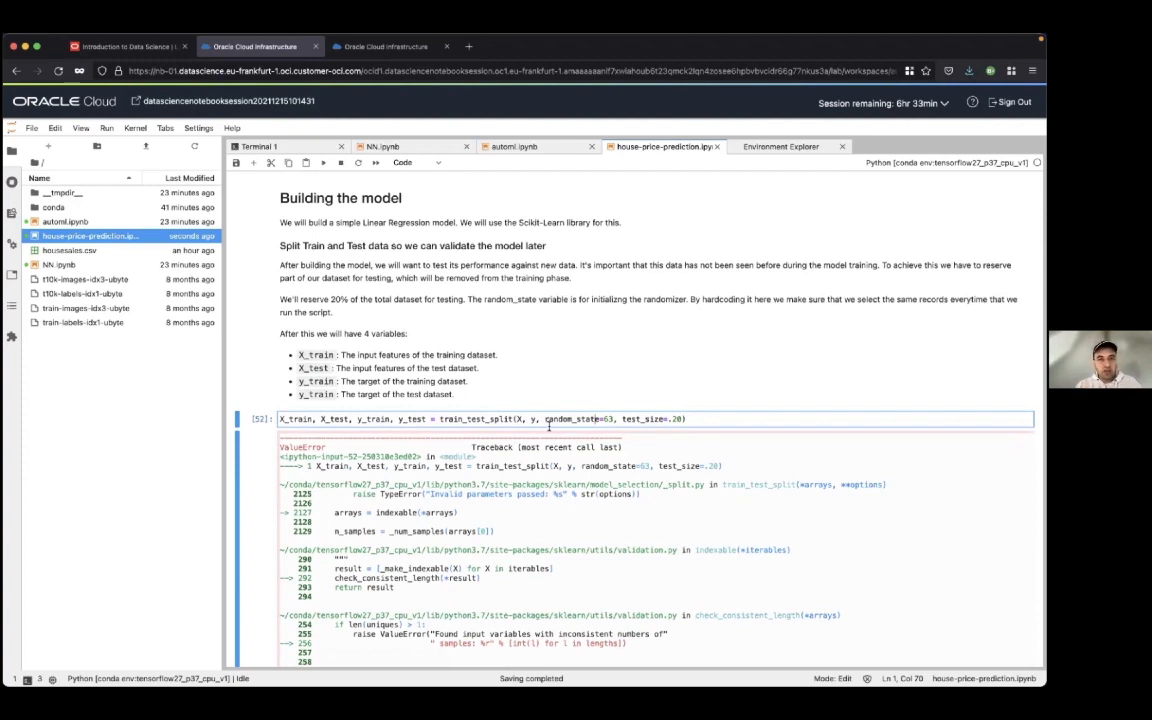
{"action": "scroll", "coordinate": [548, 428], "scroll_direction": "down", "scroll_amount": 5}
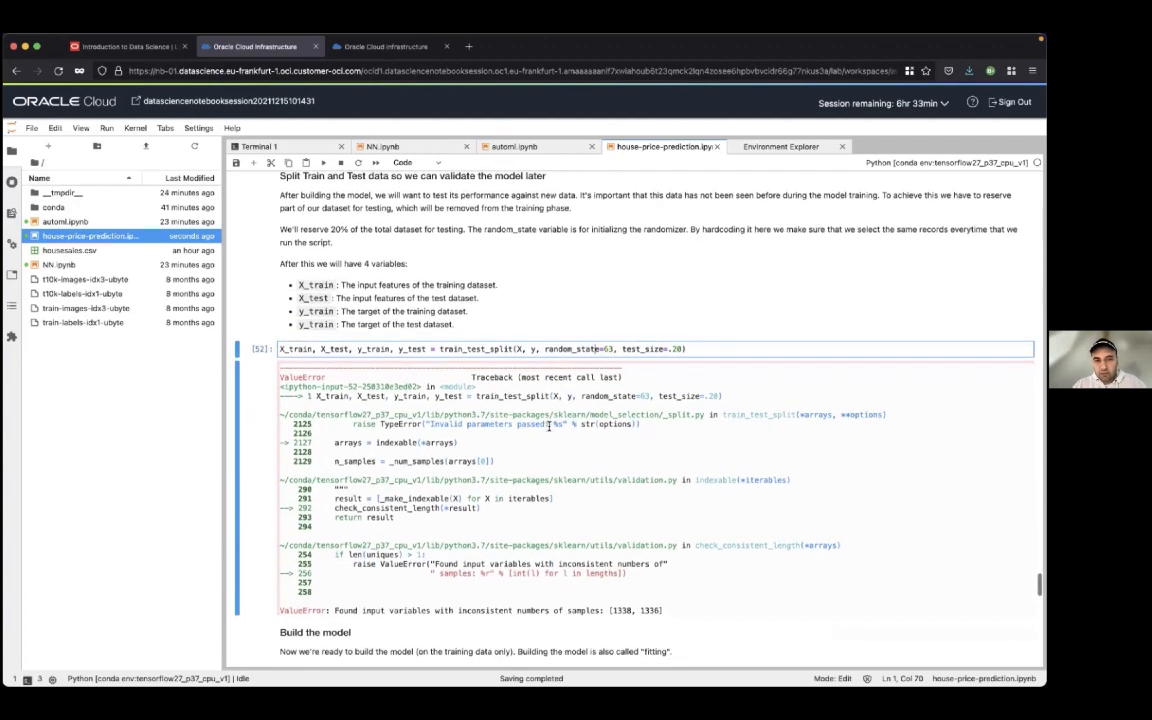
Review the Build the model cell, highlighting LinearRegression and placing the cursor at the end of the lr.fit(X_train, y_train) line
{"action": "scroll", "coordinate": [548, 428], "scroll_direction": "down", "scroll_amount": 10}
{"action": "left_click", "coordinate": [456, 271]}
{"action": "double_click", "coordinate": [387, 278]}
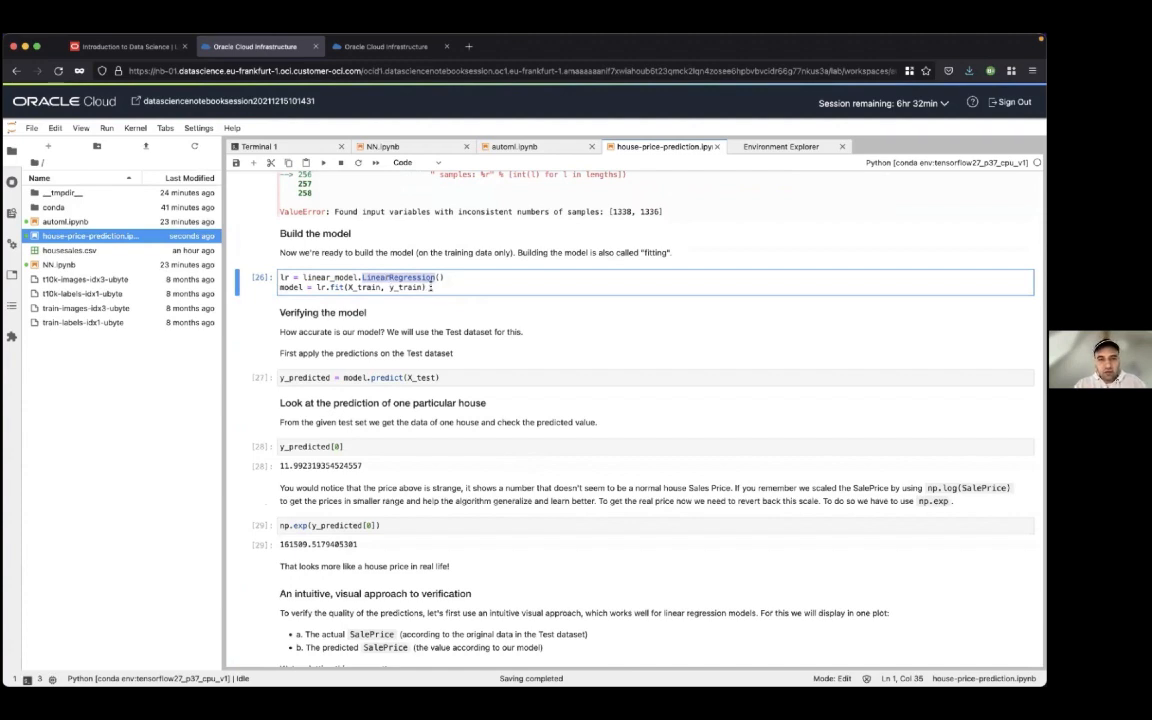
{"action": "left_click", "coordinate": [432, 287]}
{"action": "scroll", "coordinate": [432, 287], "scroll_direction": "down", "scroll_amount": 1}
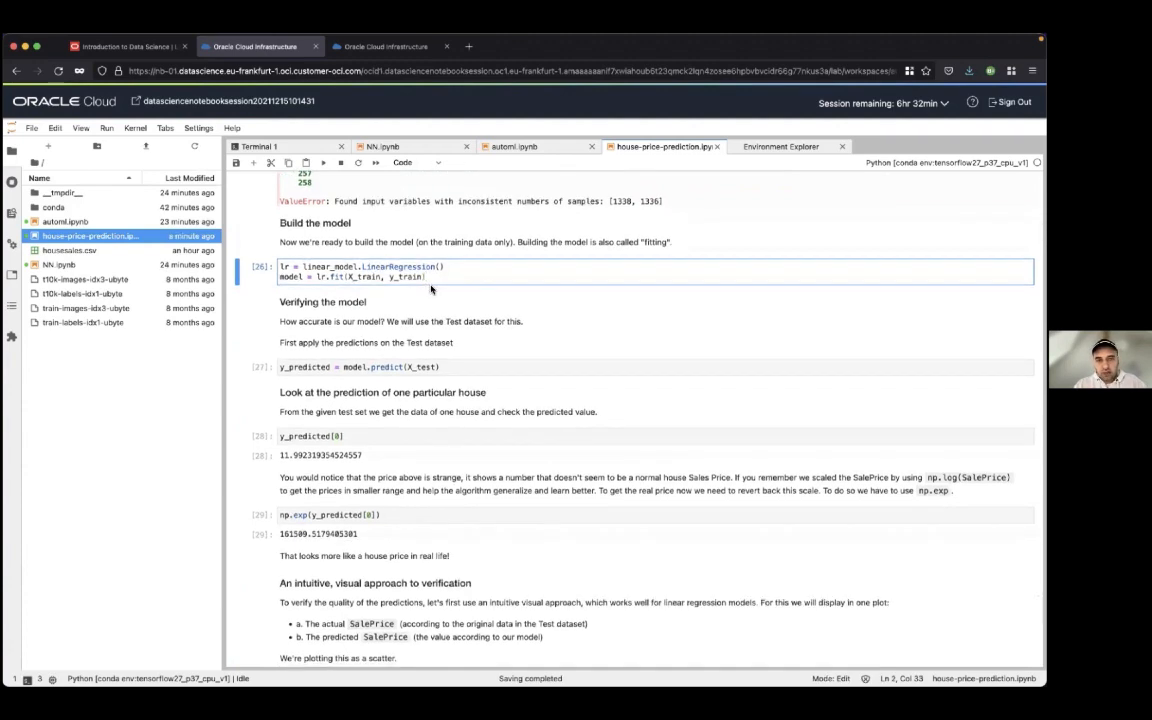
Review the Verifying the model cell, highlighting X_test and y_predicted in the model.predict line
{"action": "scroll", "coordinate": [432, 289], "scroll_direction": "down", "scroll_amount": 2}
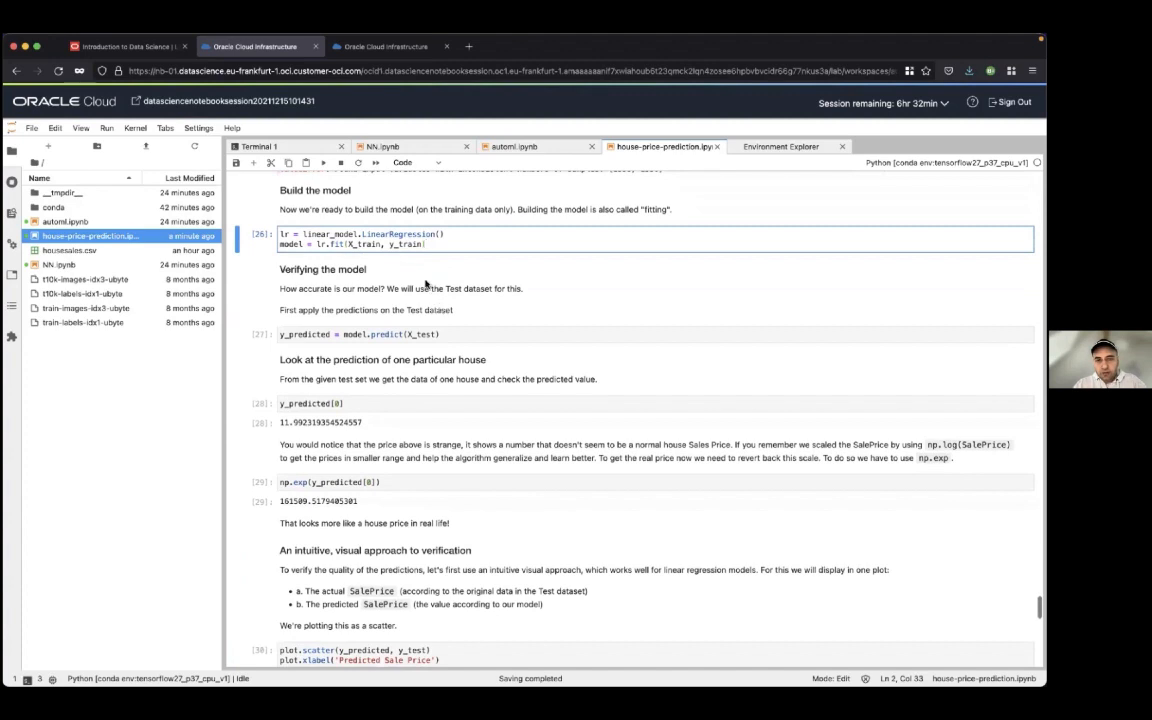
{"action": "left_click", "coordinate": [393, 334]}
{"action": "double_click", "coordinate": [420, 335]}
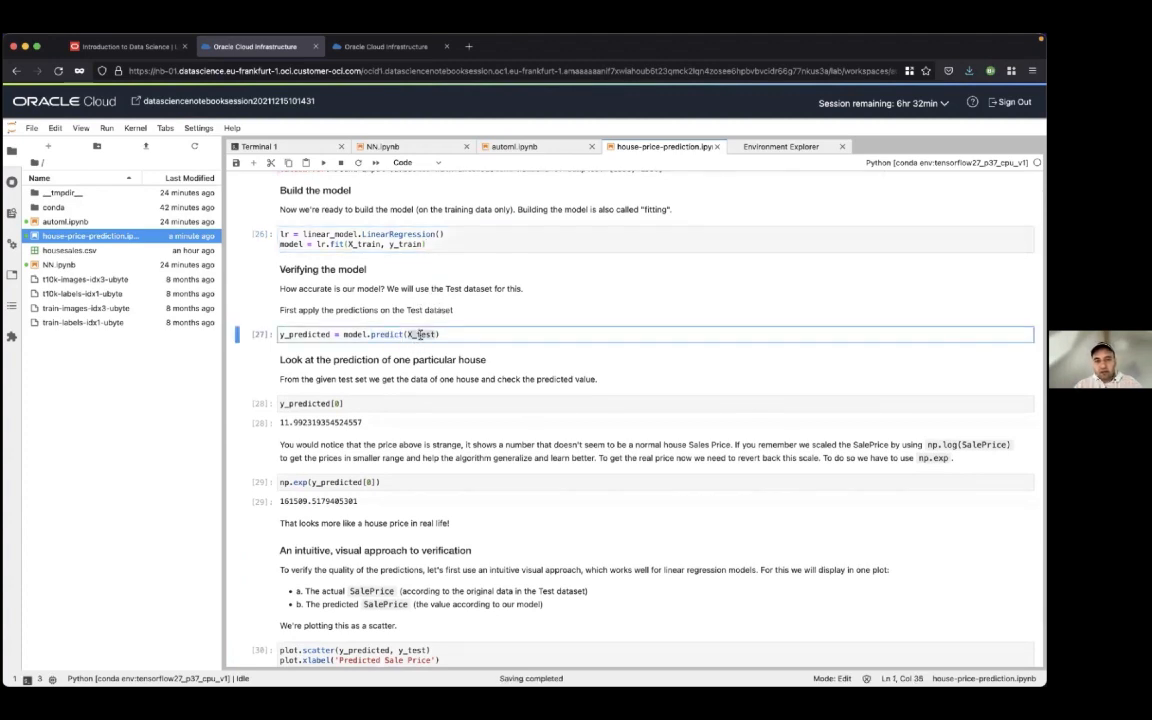
{"action": "double_click", "coordinate": [305, 334]}
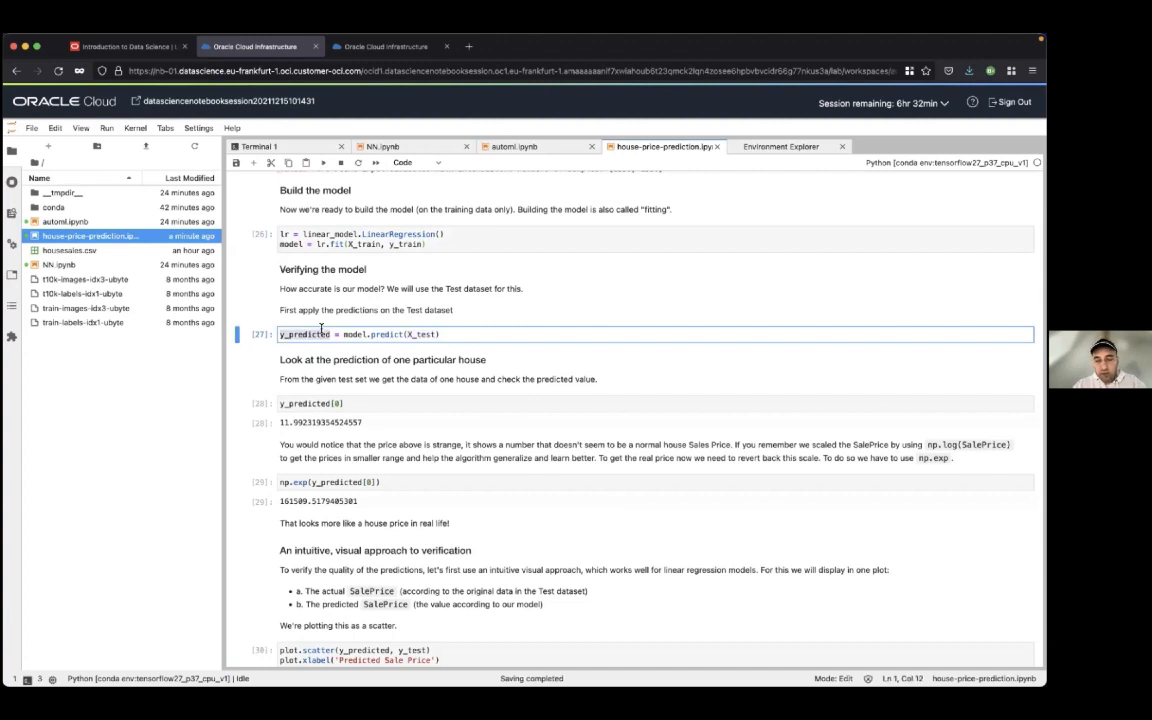
Examine the single-house prediction, highlighting the y_predicted[0] output, the np.exp(y_predicted[0]) conversion and the whole-number part of the resulting price
{"action": "scroll", "coordinate": [340, 320], "scroll_direction": "down", "scroll_amount": 3}
{"action": "left_click", "coordinate": [368, 283]}
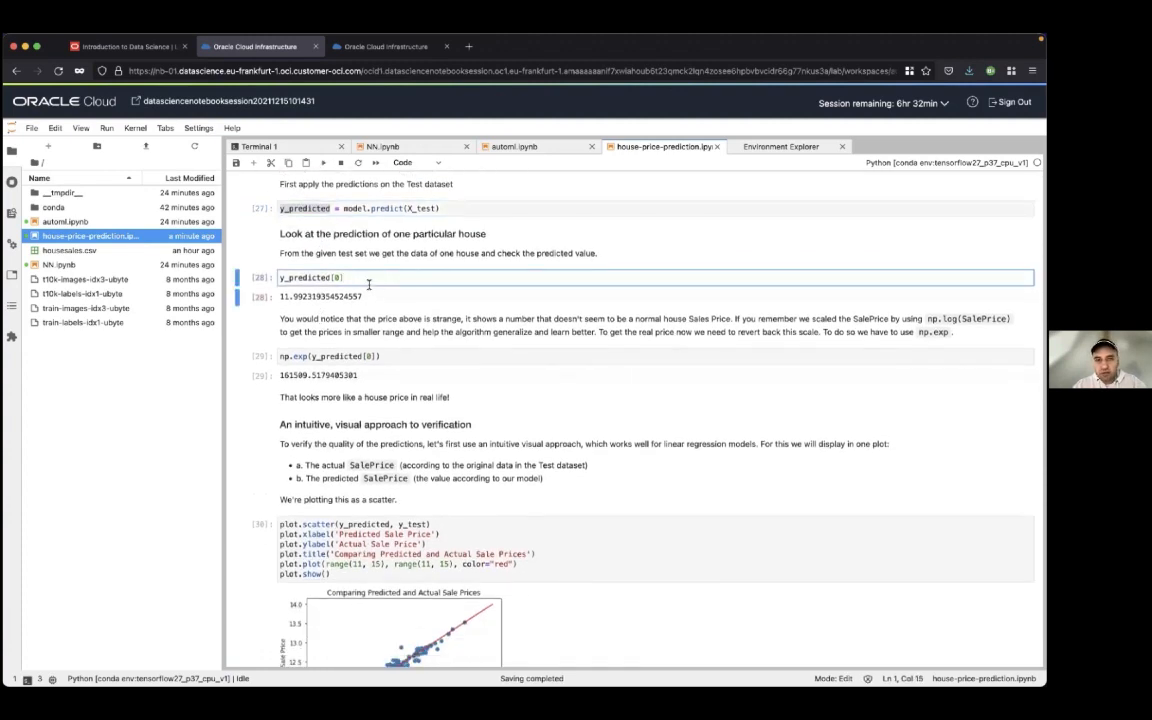
{"action": "left_click_drag", "start_coordinate": [281, 298], "coordinate": [363, 299]}
{"action": "left_click", "coordinate": [362, 299]}
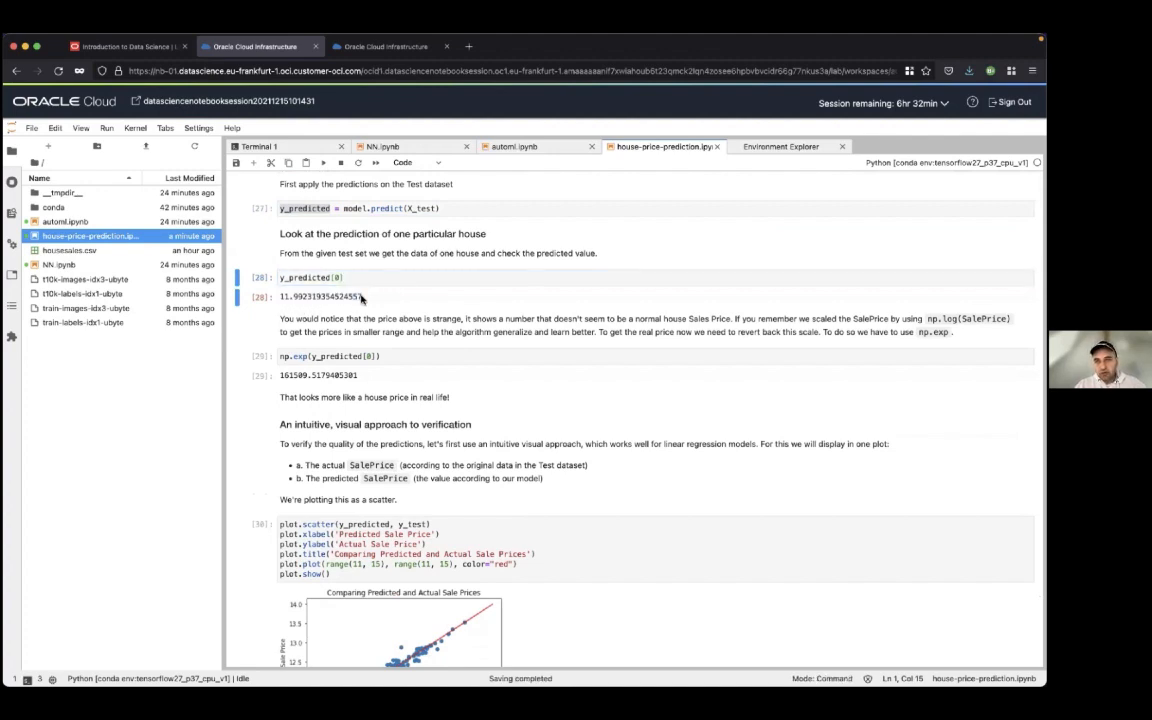
{"action": "left_click", "coordinate": [294, 357]}
{"action": "left_click_drag", "start_coordinate": [297, 357], "coordinate": [386, 356]}
{"action": "left_click", "coordinate": [386, 355]}
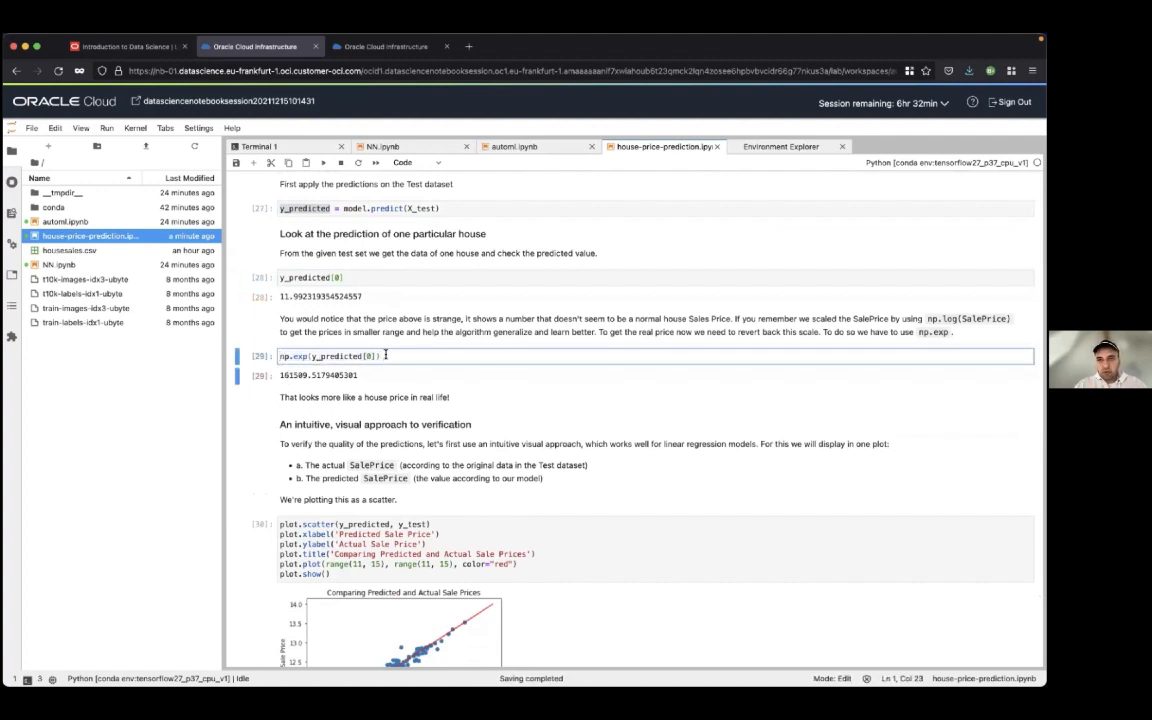
{"action": "left_click_drag", "start_coordinate": [281, 376], "coordinate": [306, 381]}
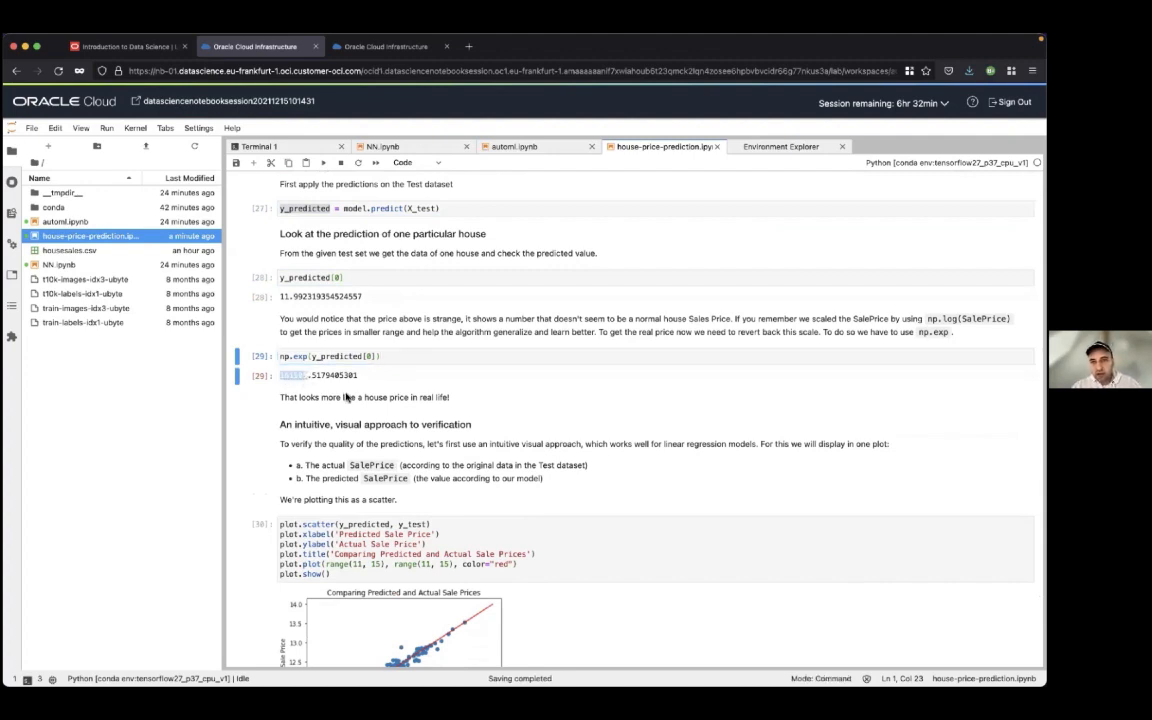
Examine the visual verification section, its plot.scatter code and the scatter plot comparing predicted and actual sale prices
{"action": "scroll", "coordinate": [400, 400], "scroll_direction": "down", "scroll_amount": 5}
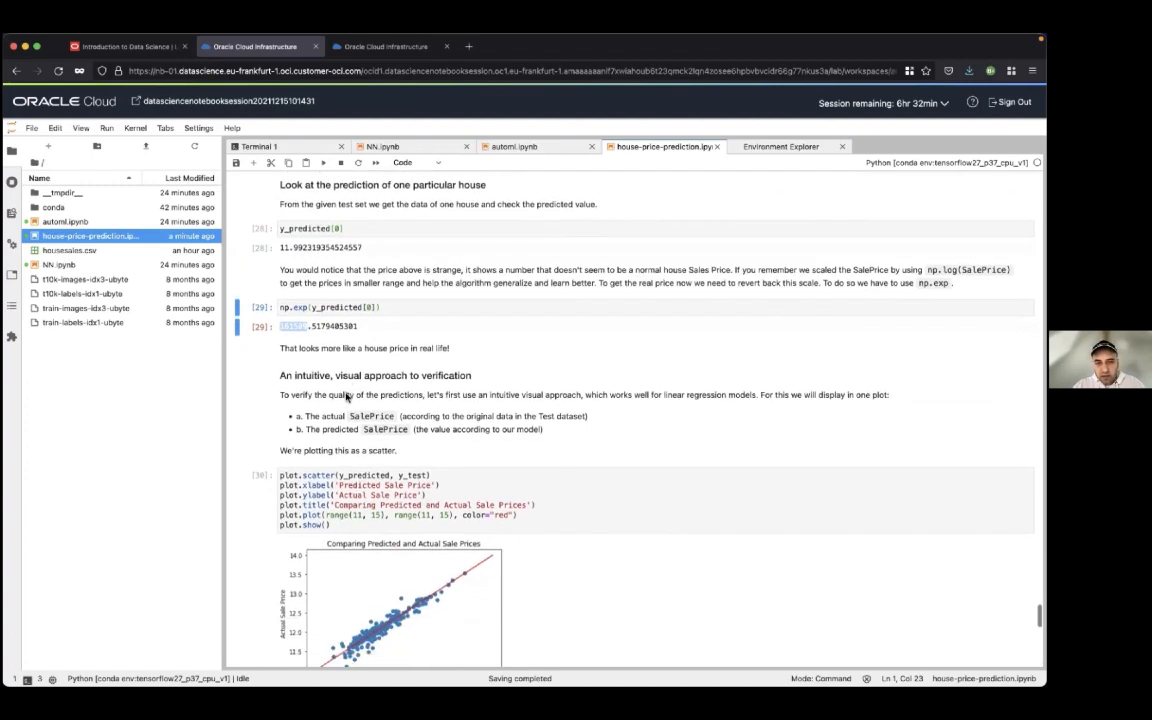
{"action": "scroll", "coordinate": [437, 401], "scroll_direction": "down", "scroll_amount": 1}
{"action": "left_click", "coordinate": [465, 364]}
{"action": "scroll", "coordinate": [465, 364], "scroll_direction": "down", "scroll_amount": 2}
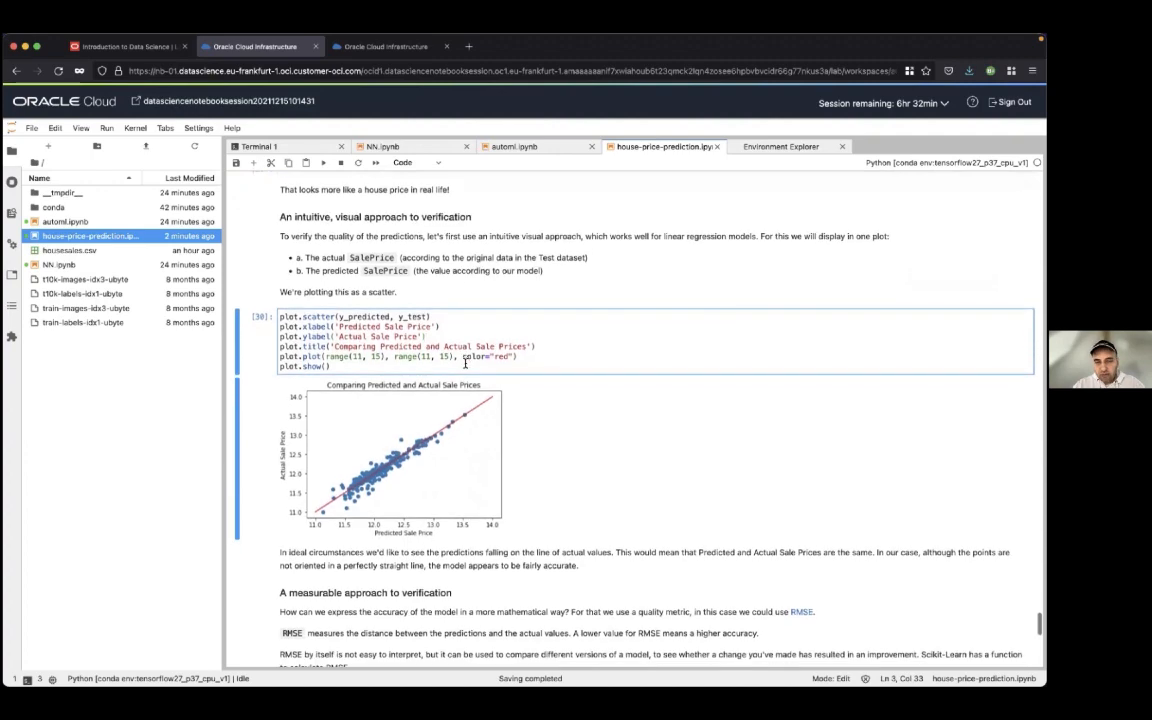
{"action": "scroll", "coordinate": [465, 364], "scroll_direction": "down", "scroll_amount": 1}
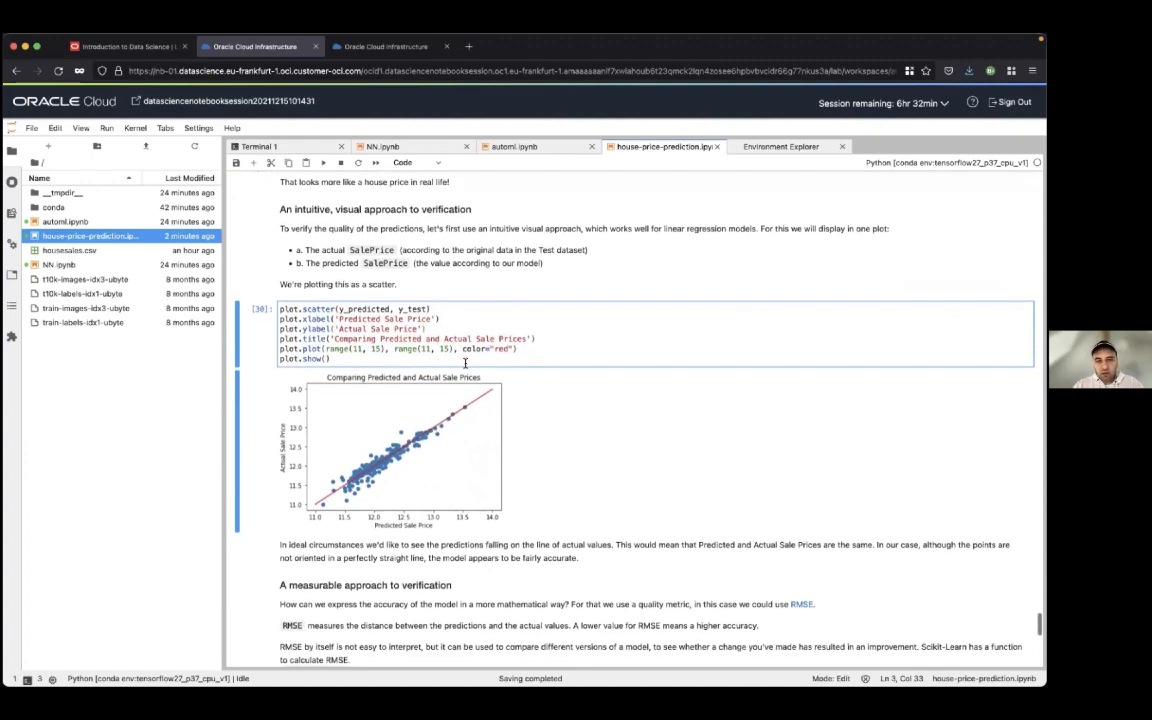
{"action": "scroll", "coordinate": [465, 364], "scroll_direction": "down", "scroll_amount": 4}
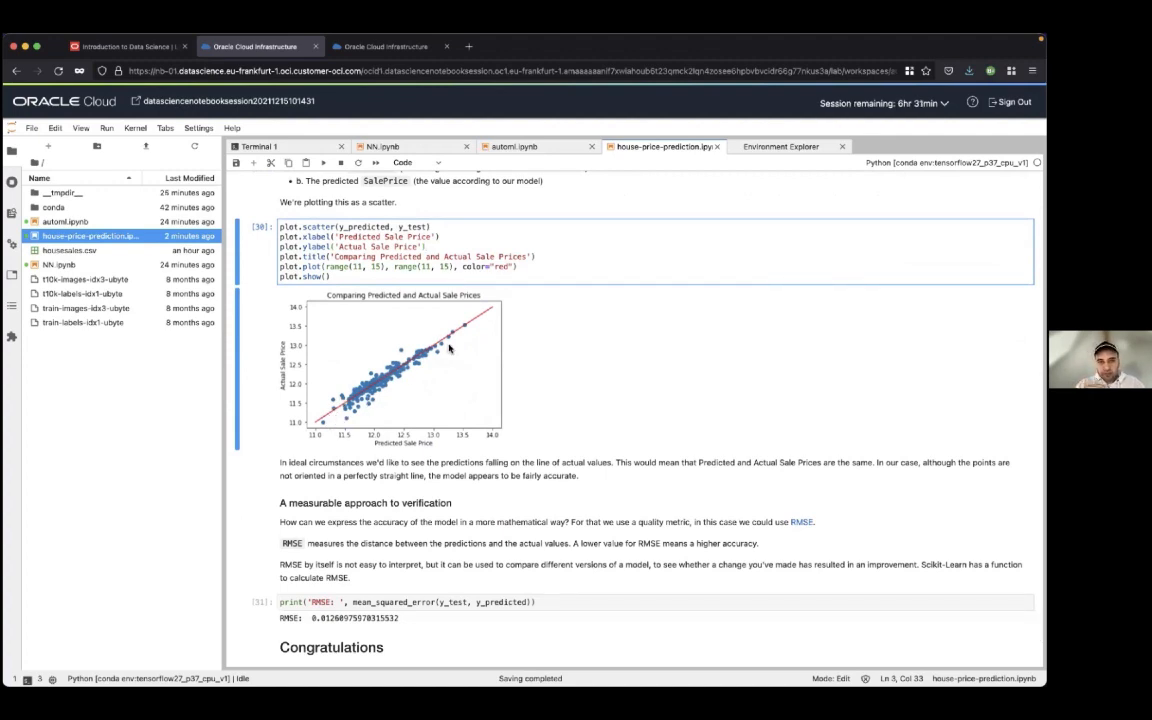
{"action": "scroll", "coordinate": [449, 348], "scroll_direction": "down", "scroll_amount": 1}
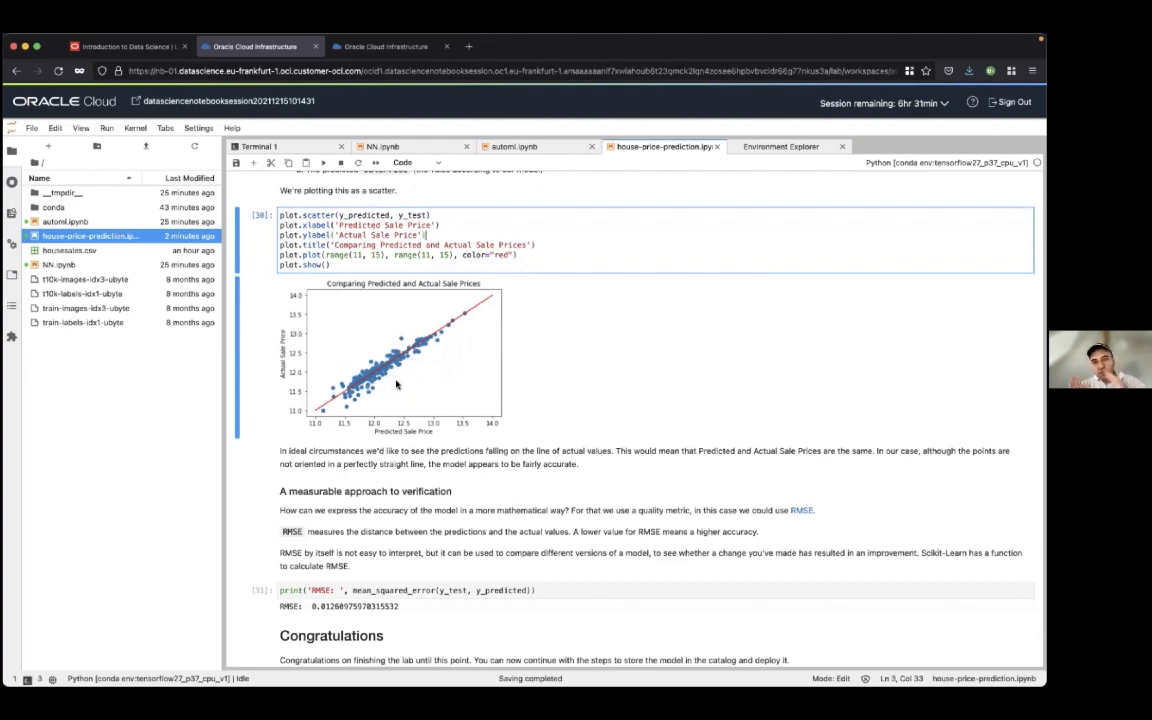
Examine the RMSE verification section, highlighting the value printed by mean_squared_error and selecting the explanatory text above it
{"action": "scroll", "coordinate": [396, 384], "scroll_direction": "down", "scroll_amount": 2}
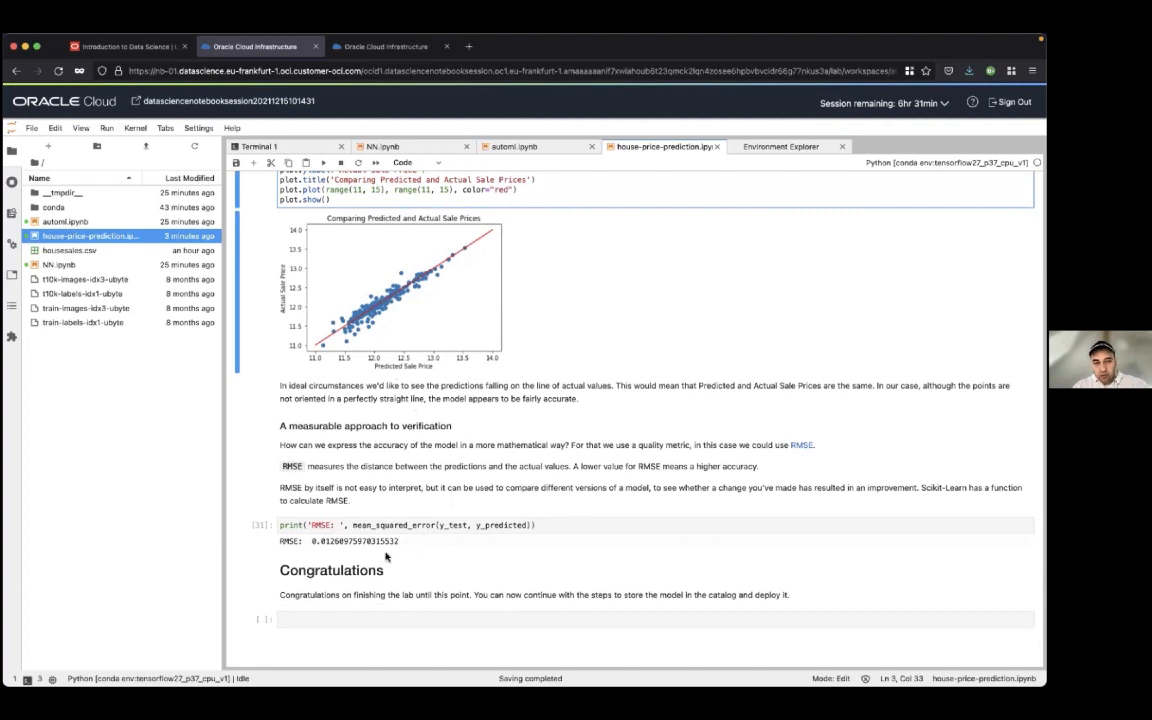
{"action": "left_click_drag", "start_coordinate": [400, 541], "coordinate": [342, 545]}
{"action": "left_click", "coordinate": [353, 545]}
{"action": "left_click", "coordinate": [342, 546]}
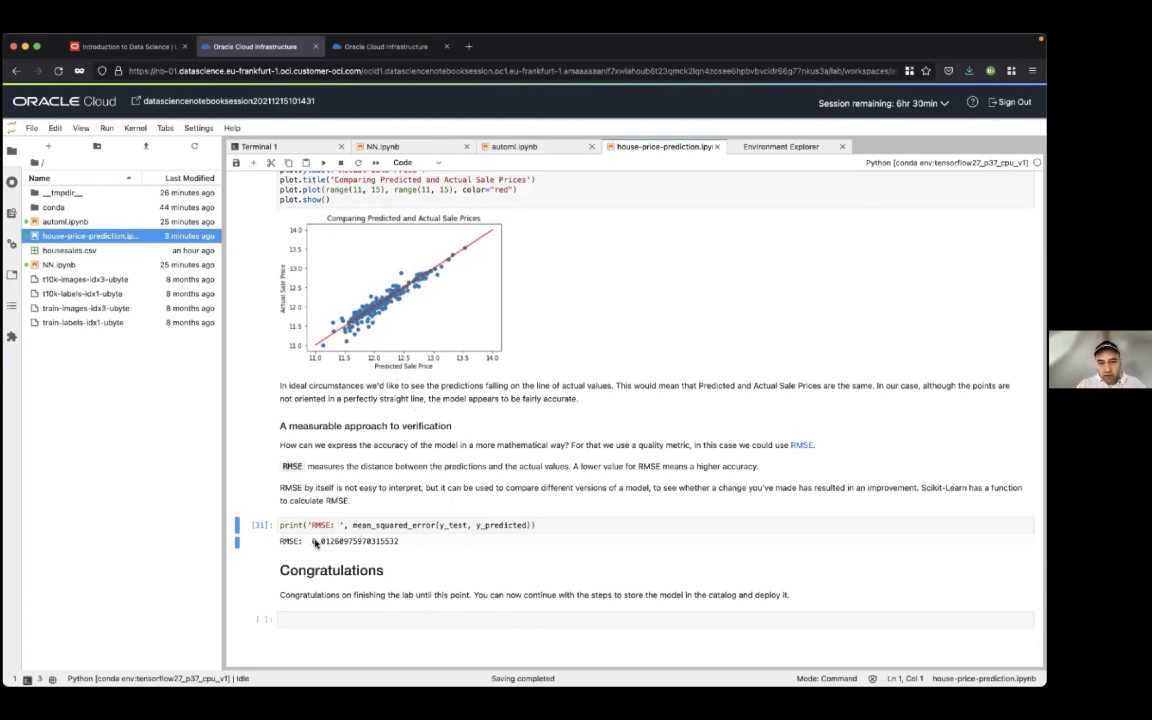
{"action": "left_click_drag", "start_coordinate": [313, 543], "coordinate": [357, 545]}
{"action": "left_click", "coordinate": [425, 481]}
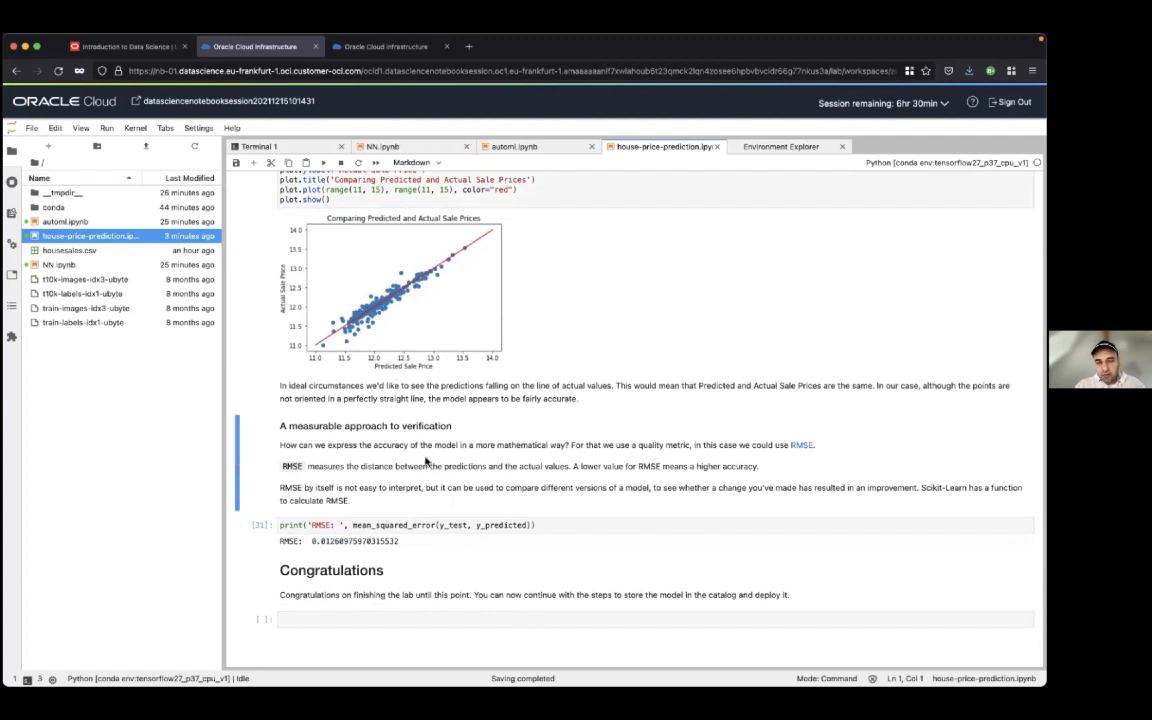
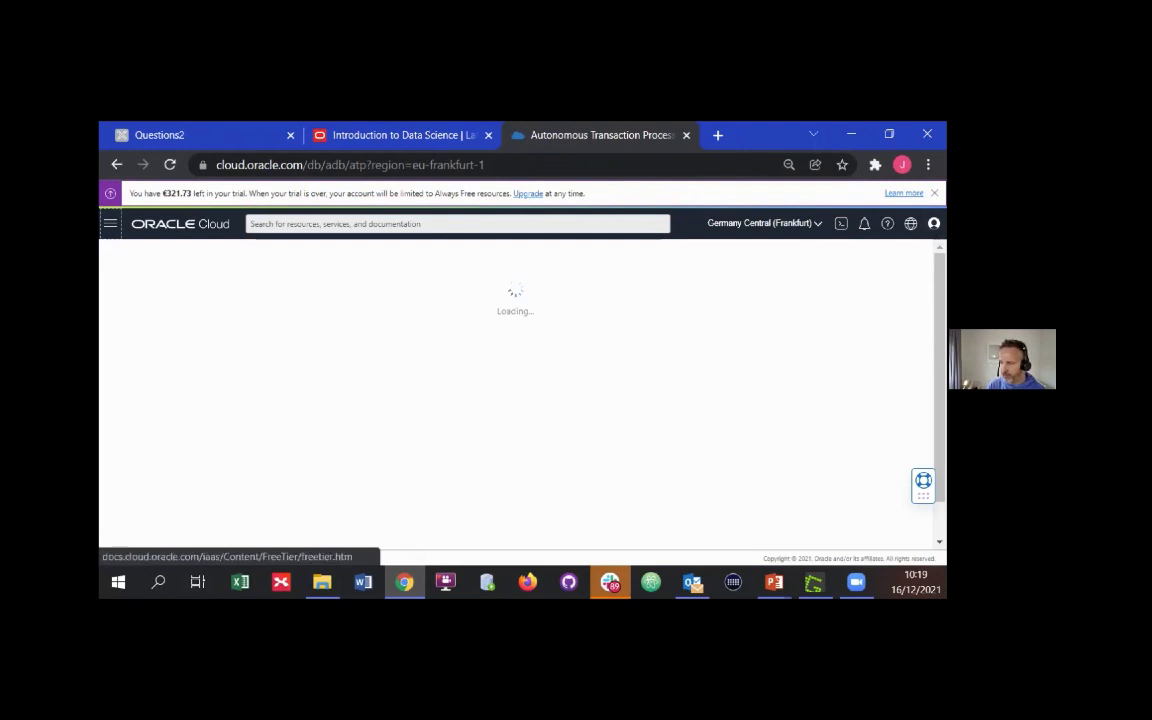
Dismiss the trial notice, open the workshop Autonomous Database and go to the Development page of its Service Console
{"action": "left_click", "coordinate": [934, 193]}
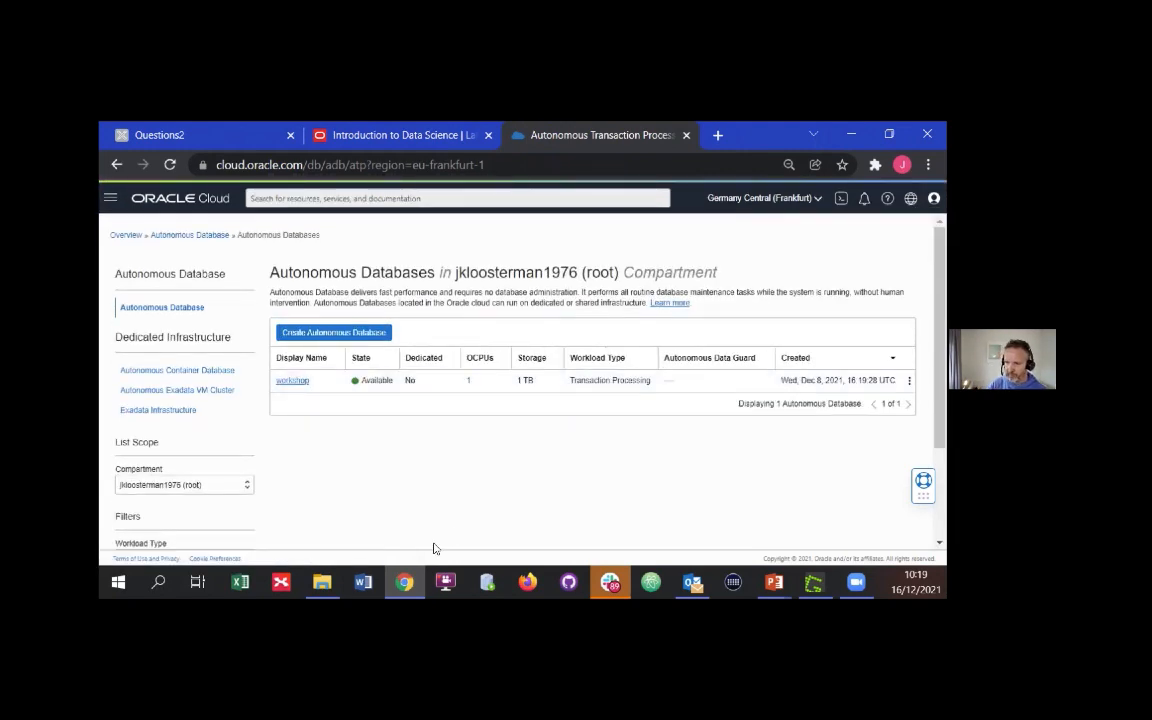
{"action": "left_click", "coordinate": [293, 381]}
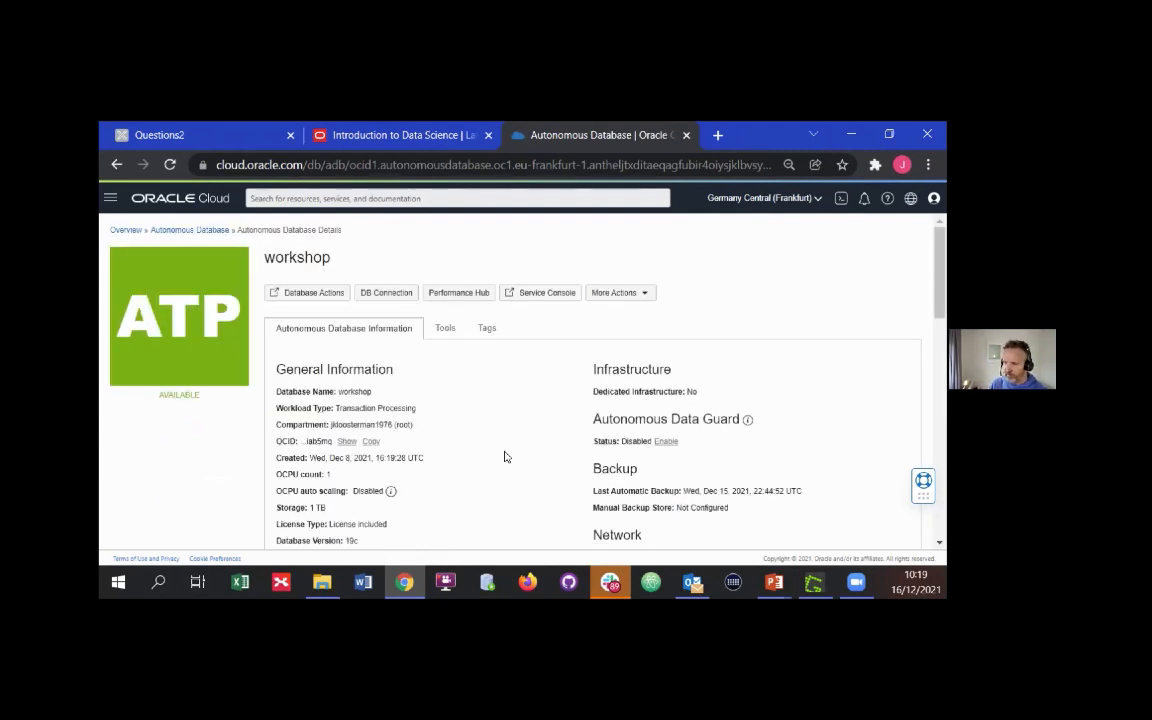
{"action": "left_click", "coordinate": [561, 300]}
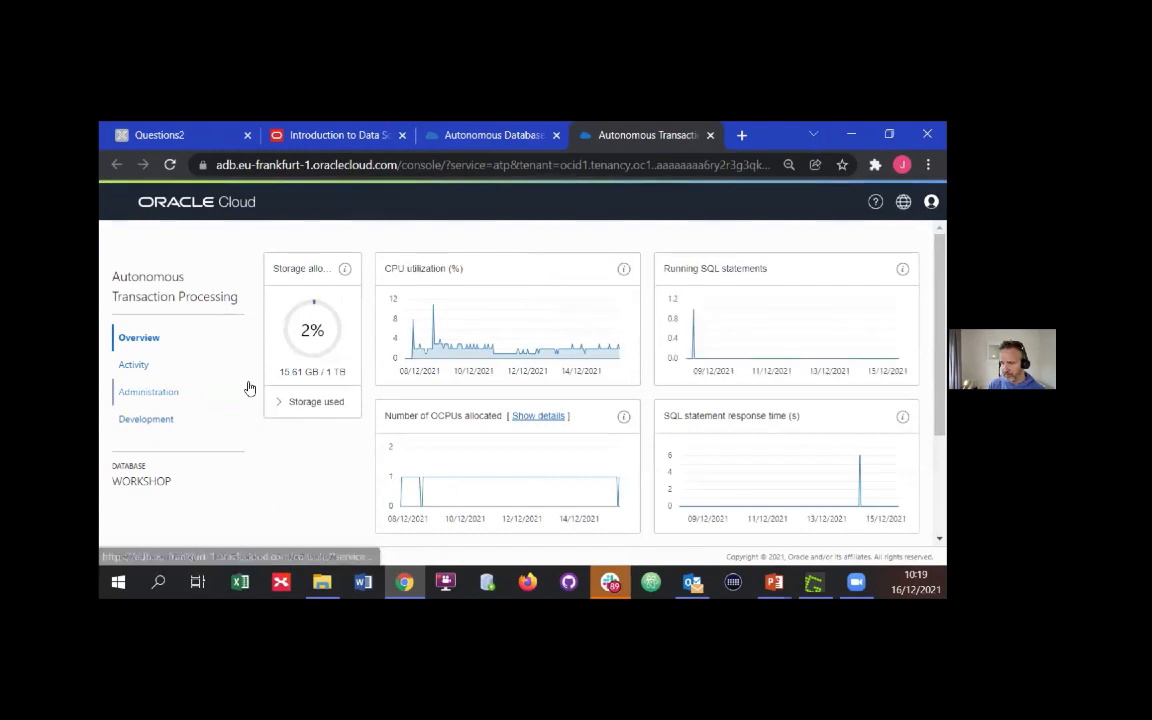
{"action": "left_click", "coordinate": [166, 427]}
{"action": "scroll", "coordinate": [494, 448], "scroll_direction": "down", "scroll_amount": 5}
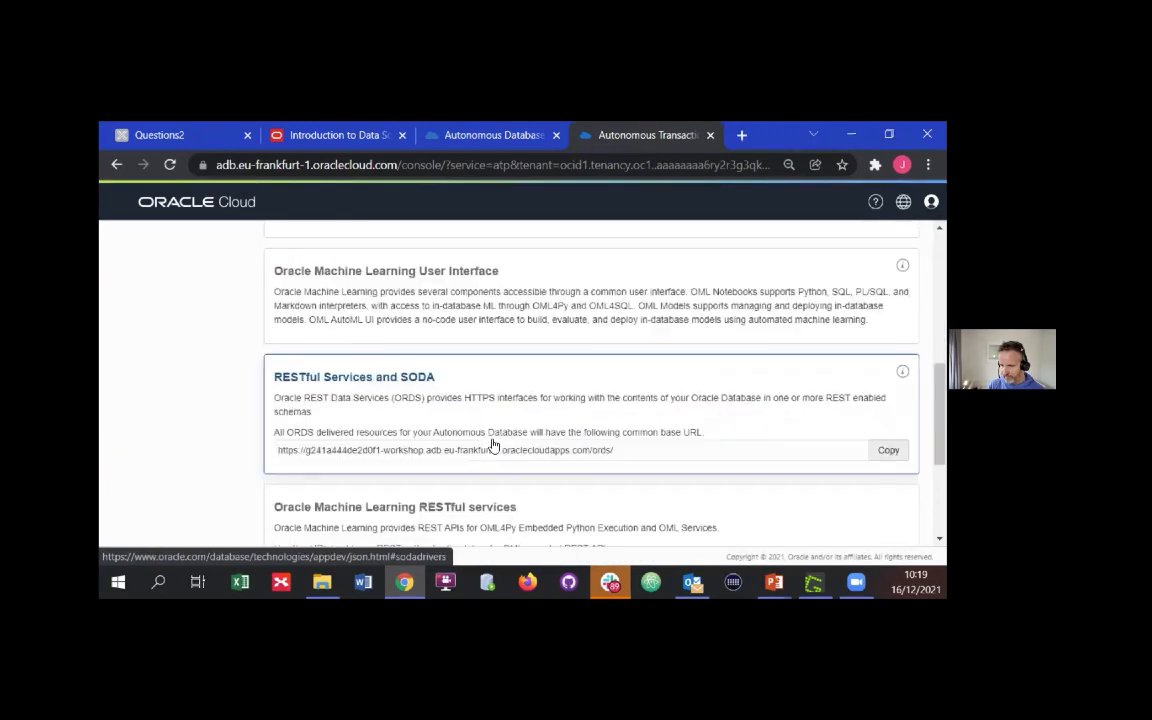
{"action": "left_click", "coordinate": [509, 314]}
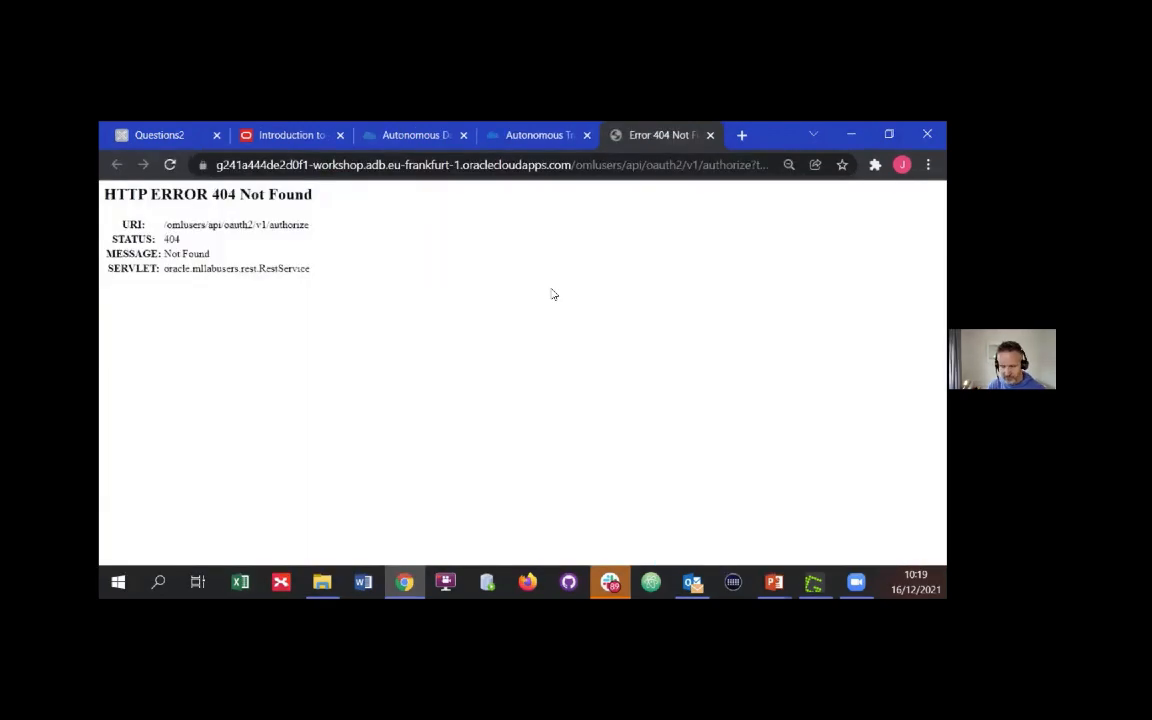
{"action": "key", "text": "F11"}
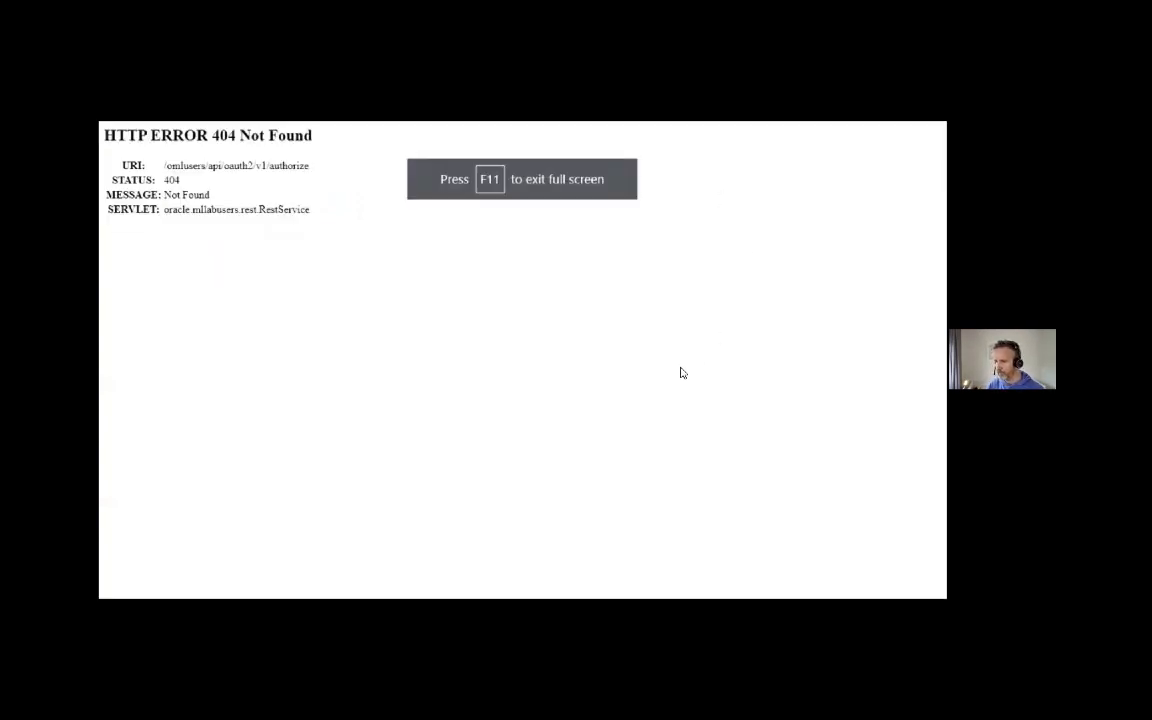
{"action": "key", "text": "F11"}
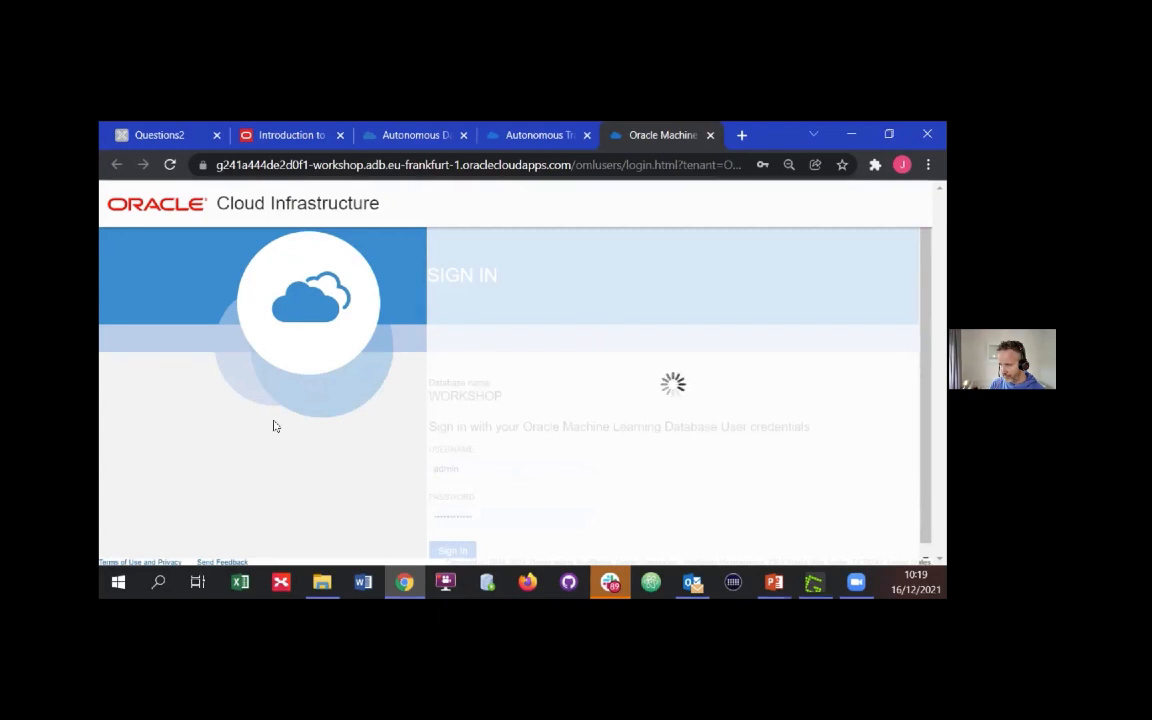
{"action": "left_click", "coordinate": [540, 135]}
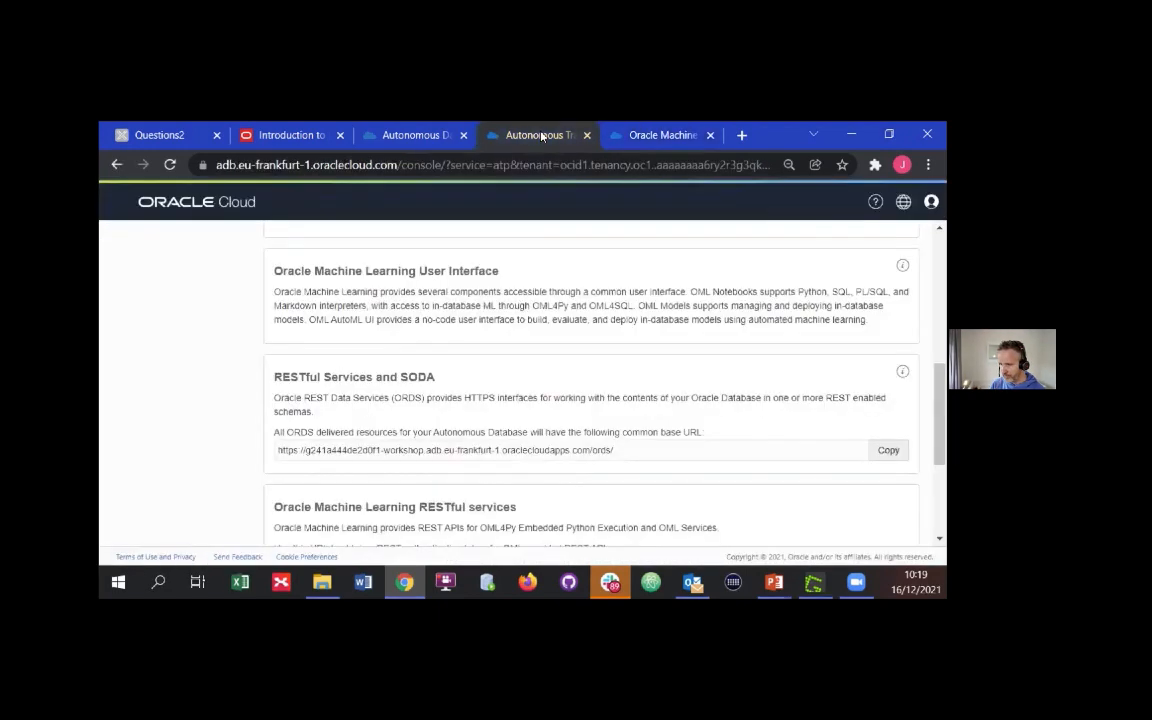
{"action": "left_click", "coordinate": [710, 135]}
Launch the Oracle Machine Learning User Interface from the workshop database's development tools
{"action": "scroll", "coordinate": [489, 432], "scroll_direction": "down", "scroll_amount": 2}
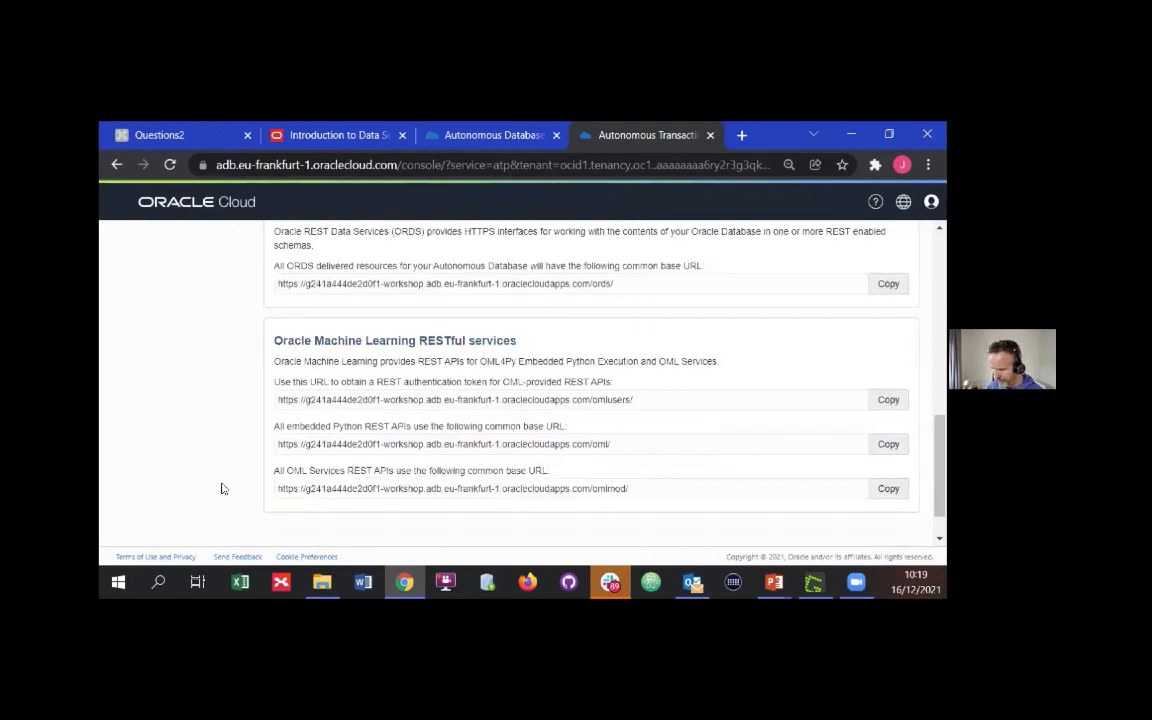
{"action": "scroll", "coordinate": [550, 530], "scroll_direction": "up", "scroll_amount": 5}
{"action": "left_click", "coordinate": [550, 530]}
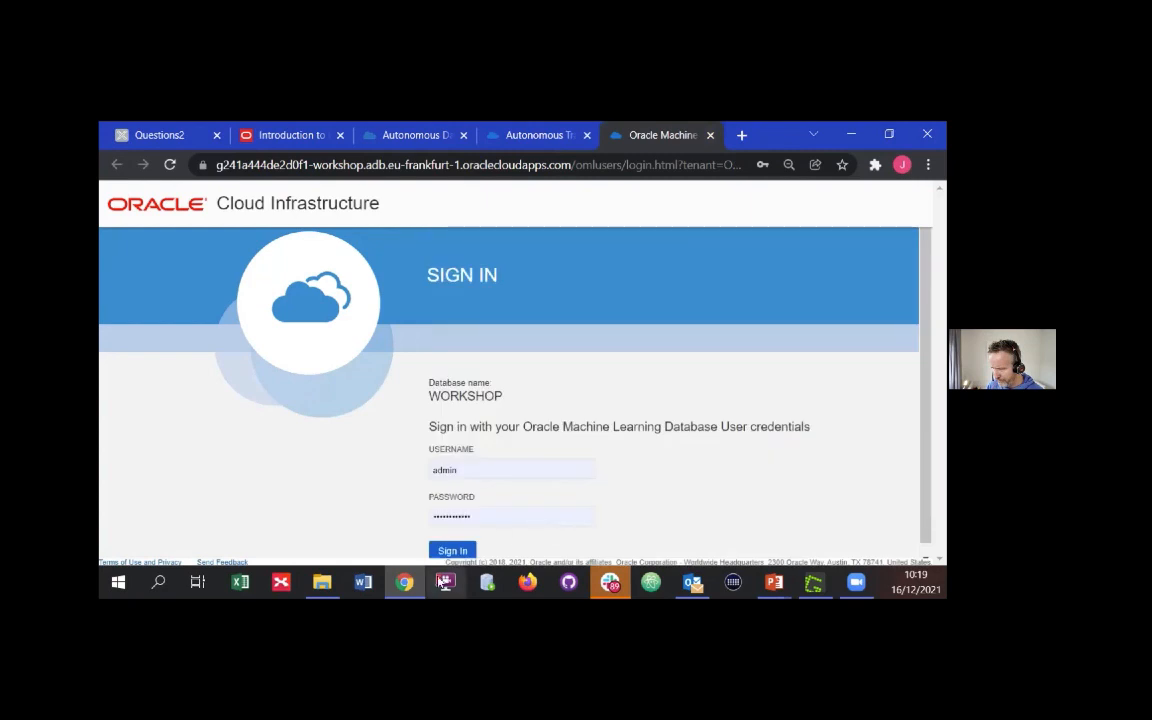
Sign in to Oracle Machine Learning as mluser1 with the account password
{"action": "double_click", "coordinate": [470, 470]}
{"action": "type", "text": "m"}
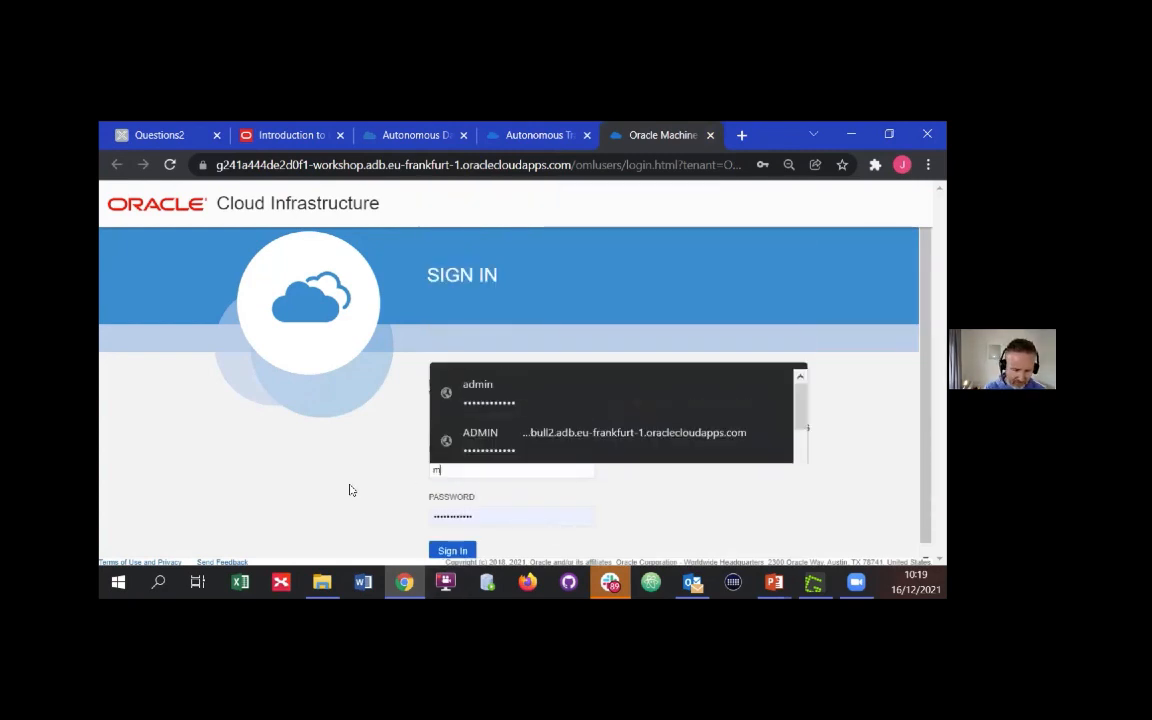
{"action": "type", "text": "luser1"}
{"action": "key", "text": "Tab"}
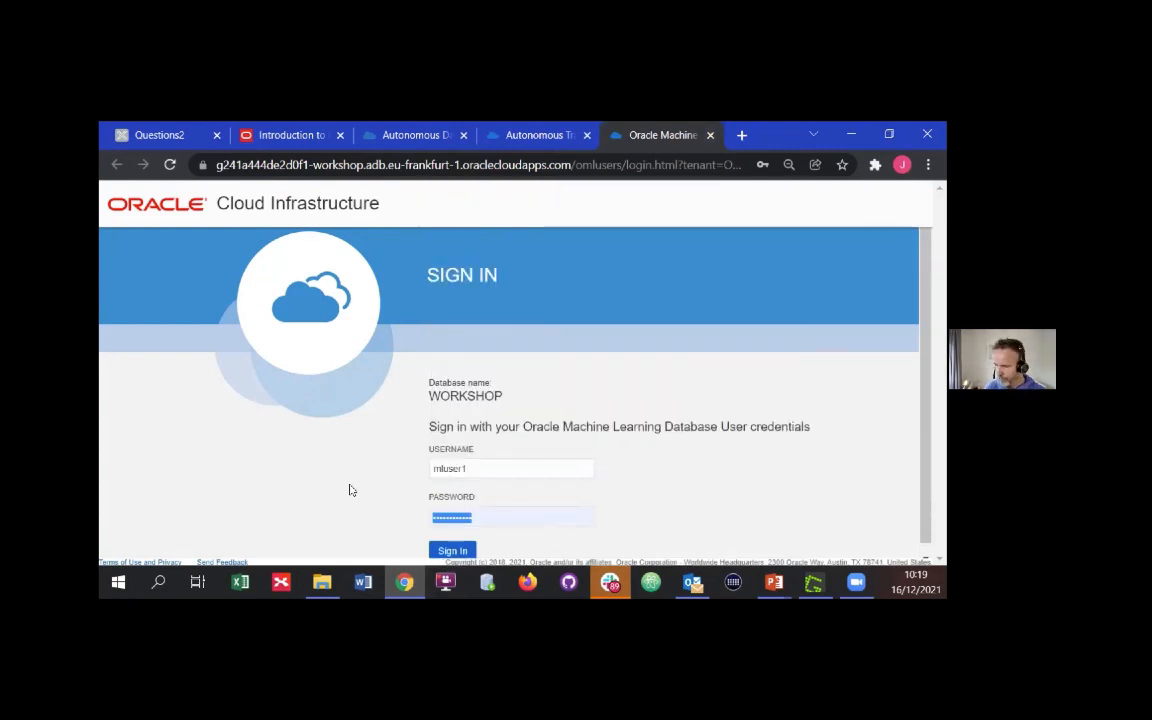
{"action": "left_click", "coordinate": [452, 550]}
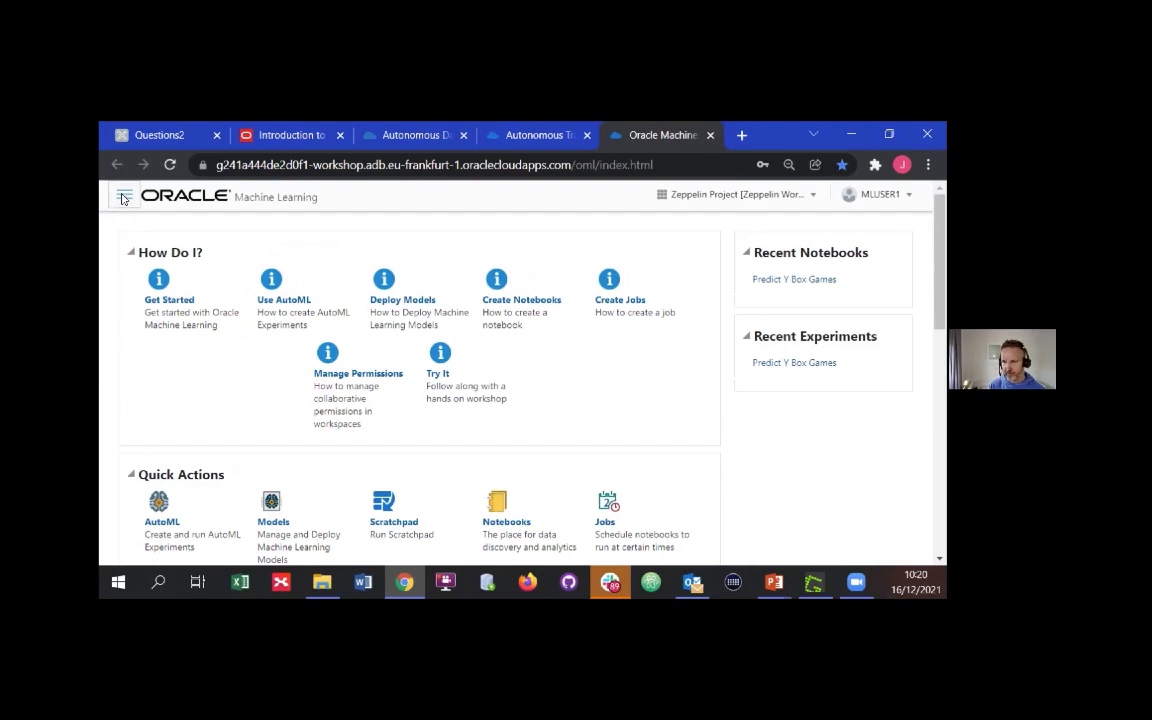
Open the Predict Y Box Games notebook from the project's notebooks
{"action": "left_click", "coordinate": [124, 197]}
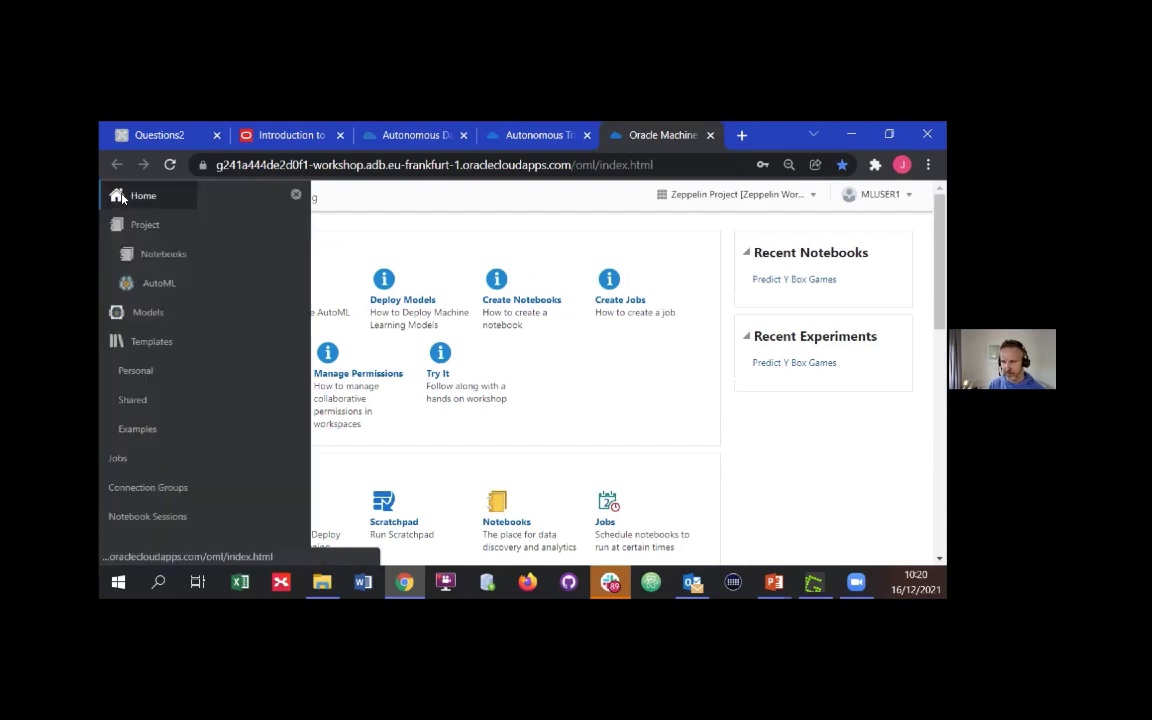
{"action": "left_click", "coordinate": [156, 258]}
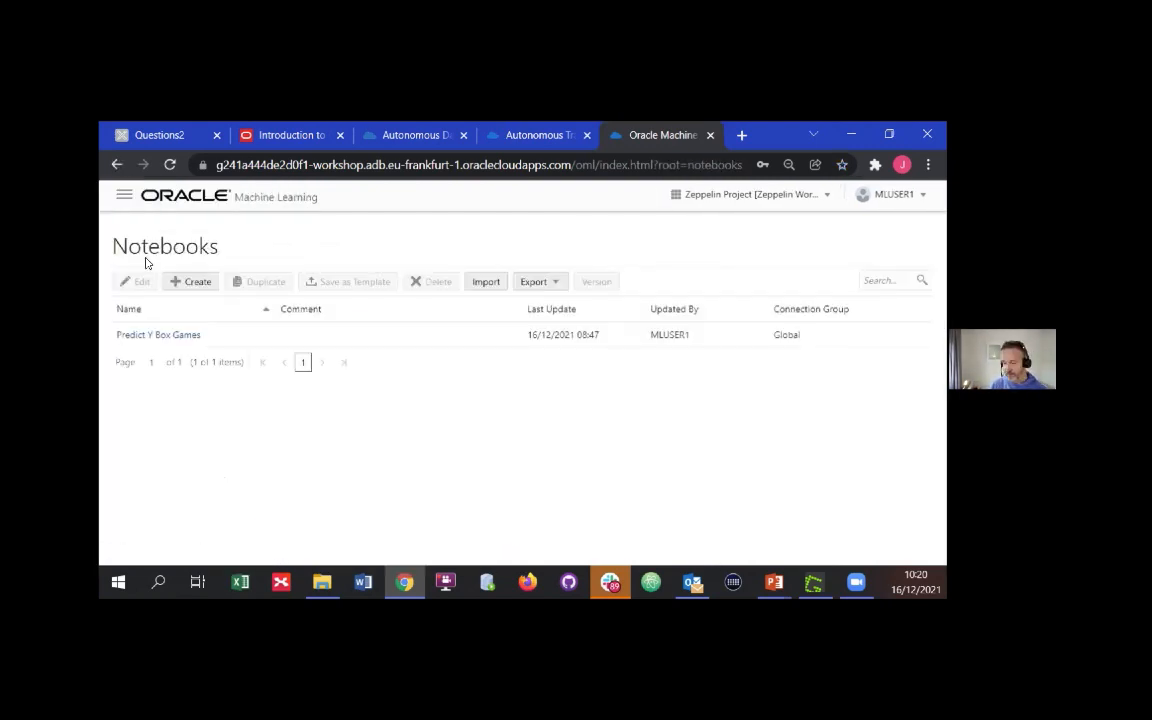
{"action": "left_click", "coordinate": [182, 336]}
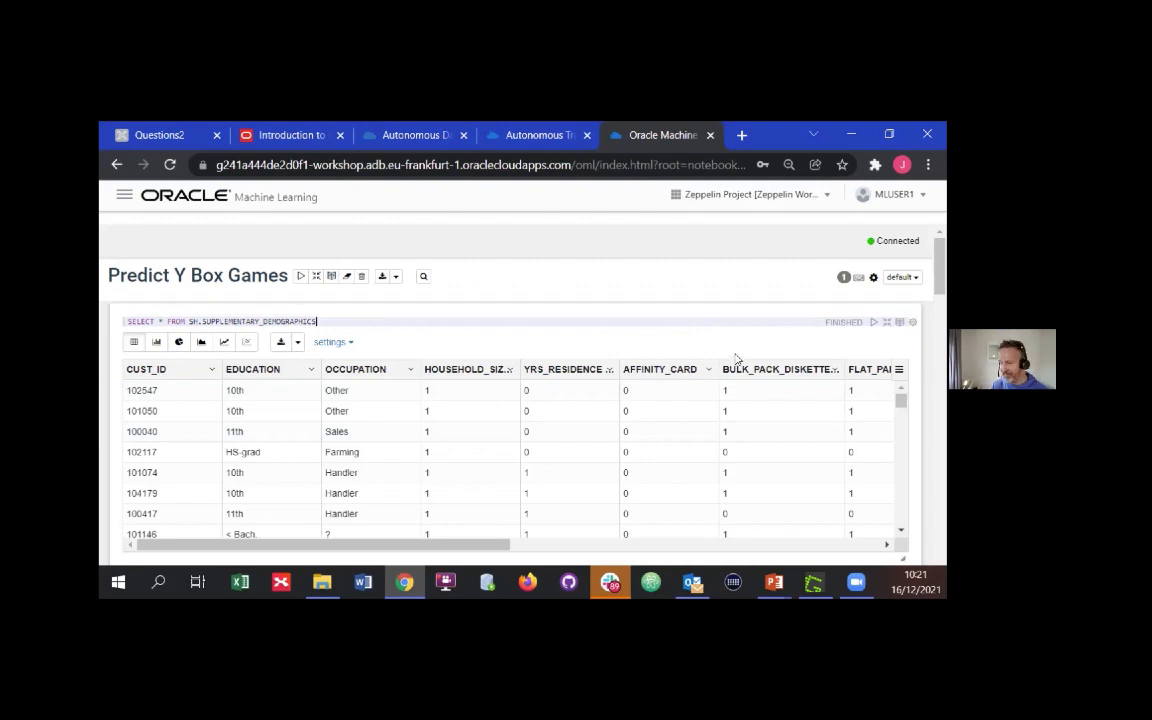
Examine the notebook's demographics query and table creation cells, and highlight the DBMS_DATA_MINING.CREATE_MODEL call
{"action": "scroll", "coordinate": [736, 359], "scroll_direction": "down", "scroll_amount": 5}
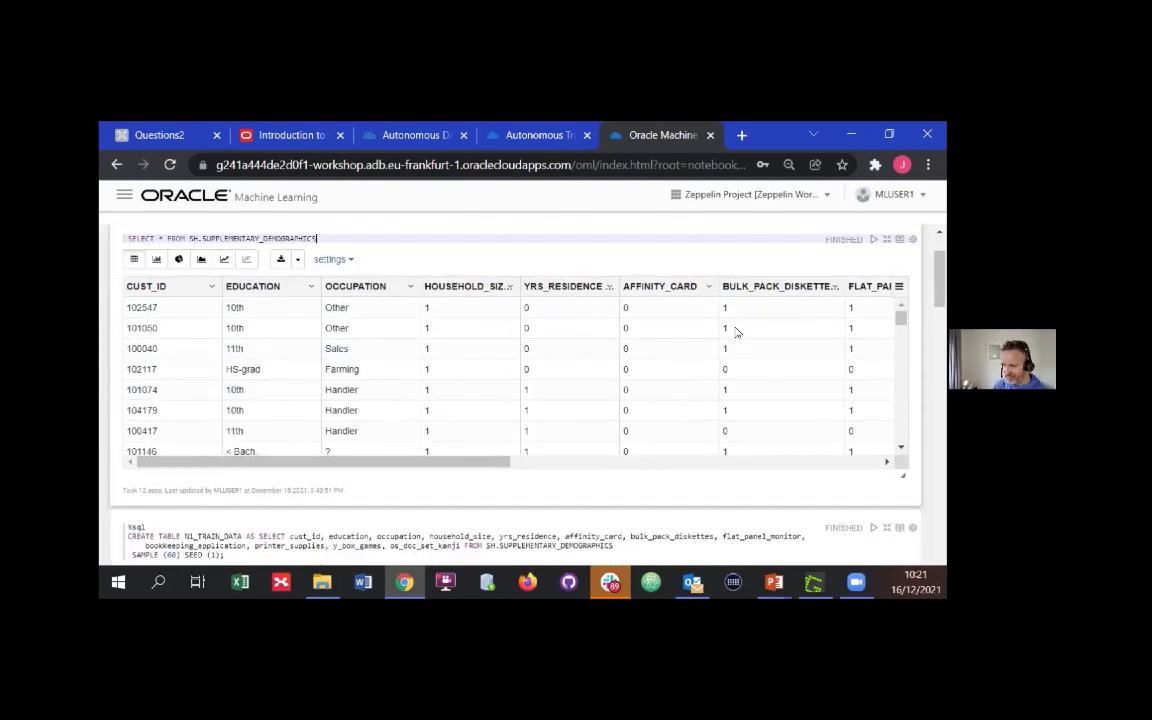
{"action": "scroll", "coordinate": [781, 477], "scroll_direction": "down", "scroll_amount": 5}
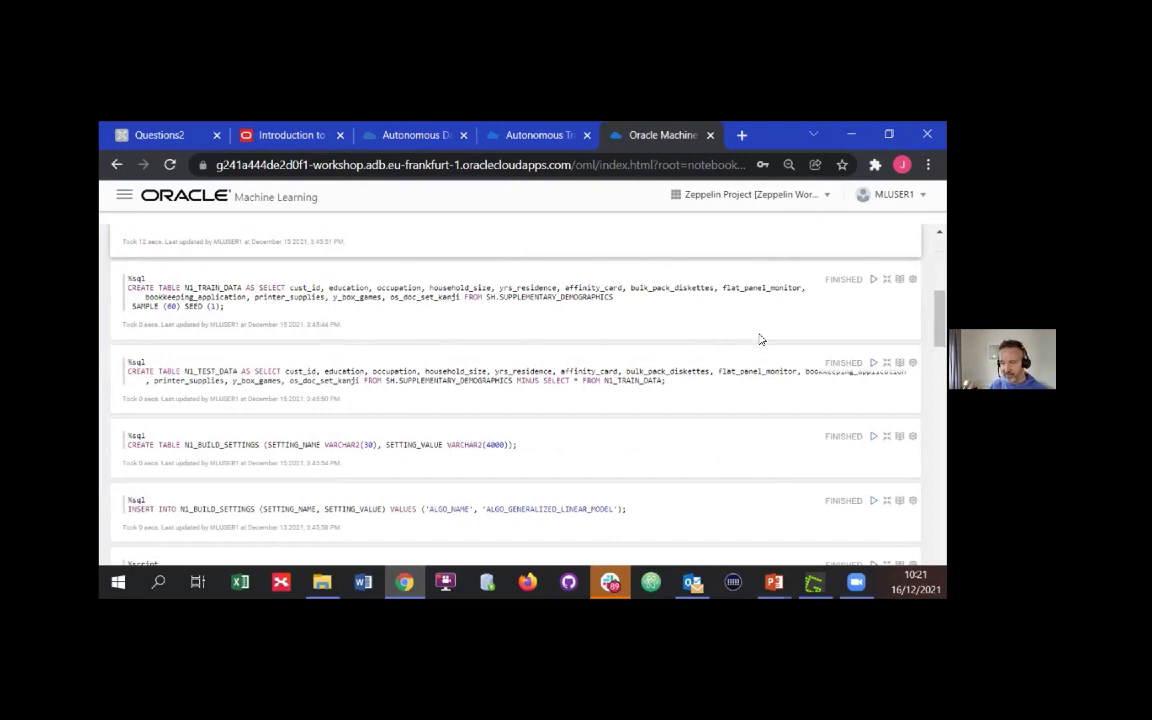
{"action": "scroll", "coordinate": [760, 340], "scroll_direction": "down", "scroll_amount": 3}
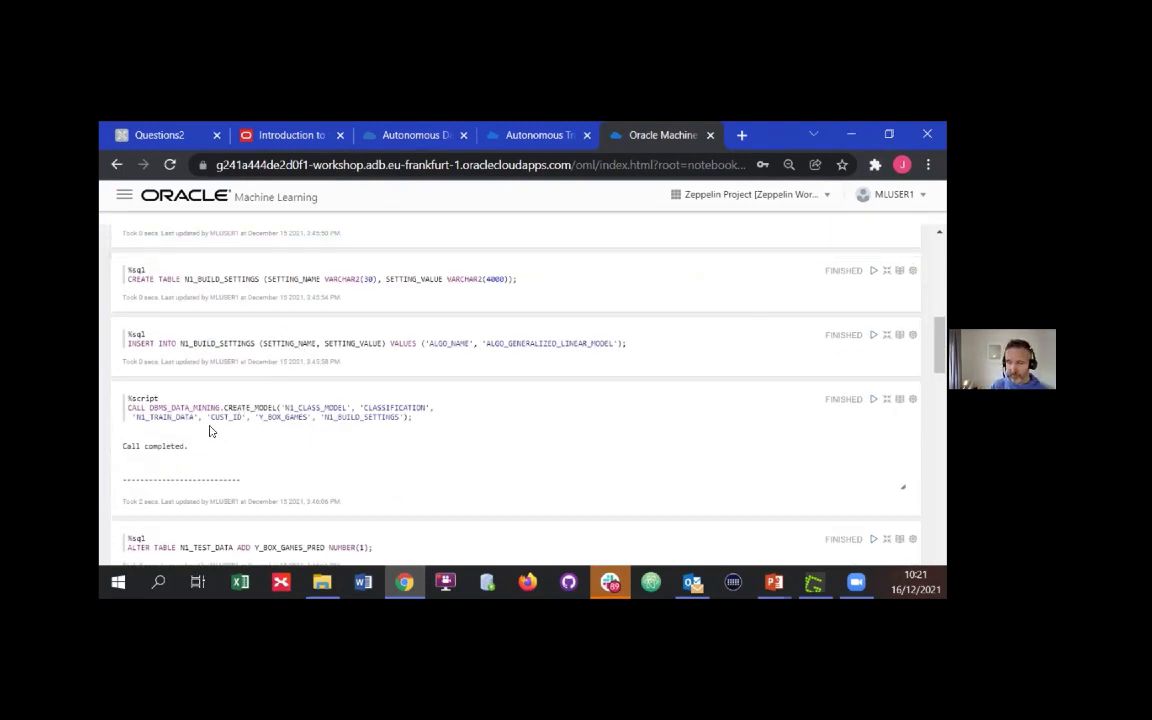
{"action": "left_click_drag", "start_coordinate": [127, 408], "coordinate": [279, 408]}
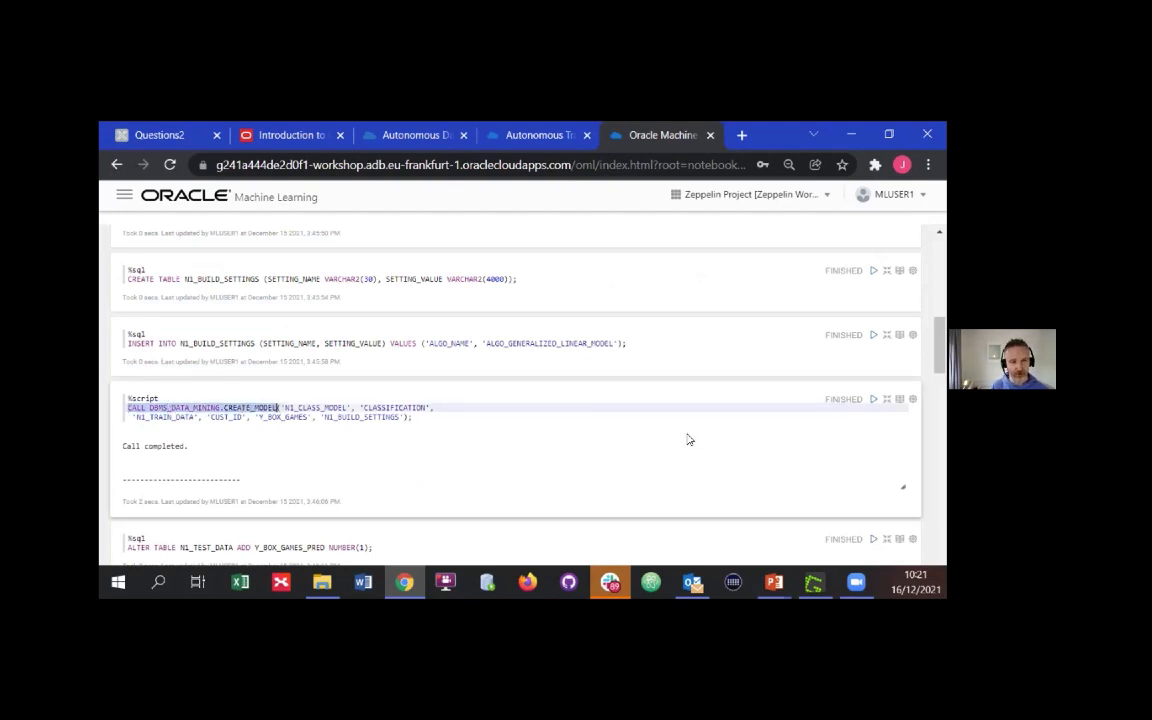
{"action": "left_click", "coordinate": [470, 410]}
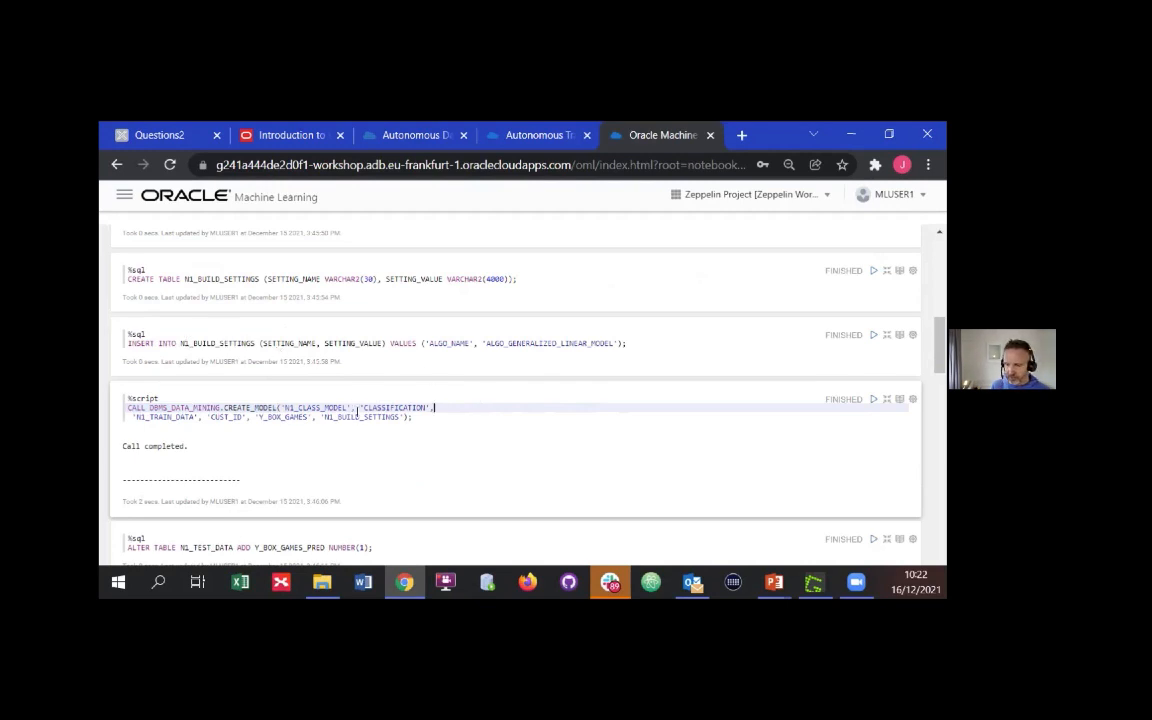
Highlight N1_BUILD_SETTINGS in the CREATE_MODEL and INSERT cells, and the ALGO_GENERALIZED_LINEAR_MODEL setting value
{"action": "double_click", "coordinate": [348, 418]}
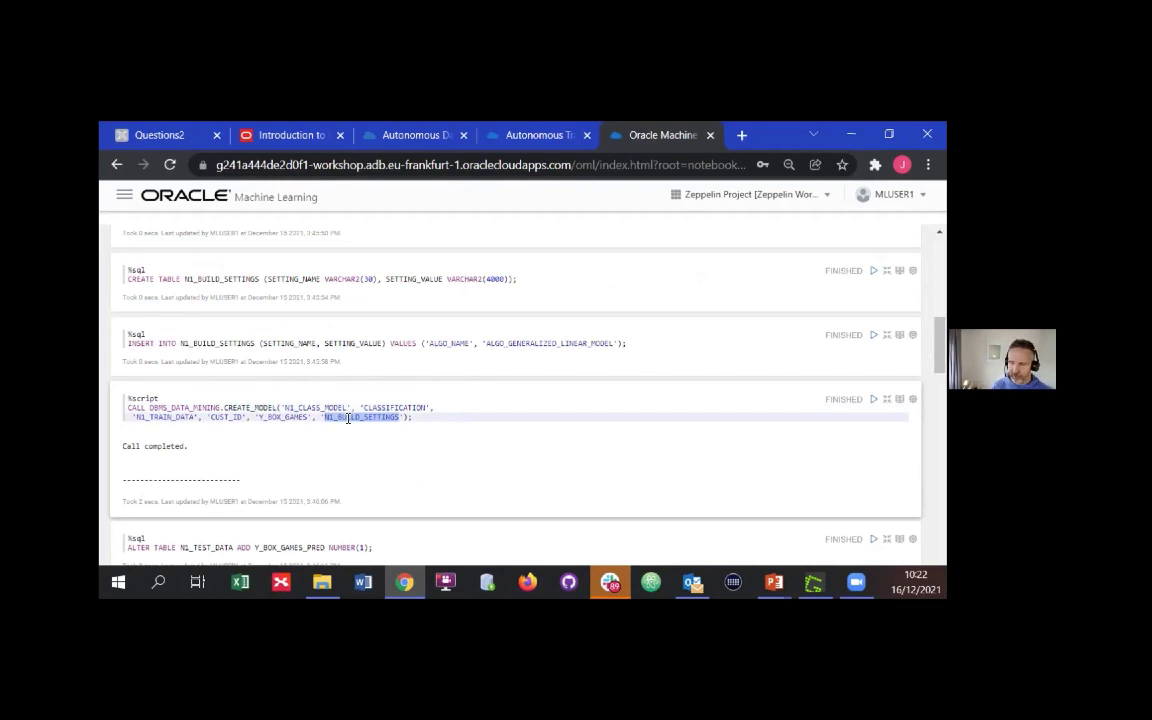
{"action": "double_click", "coordinate": [218, 343]}
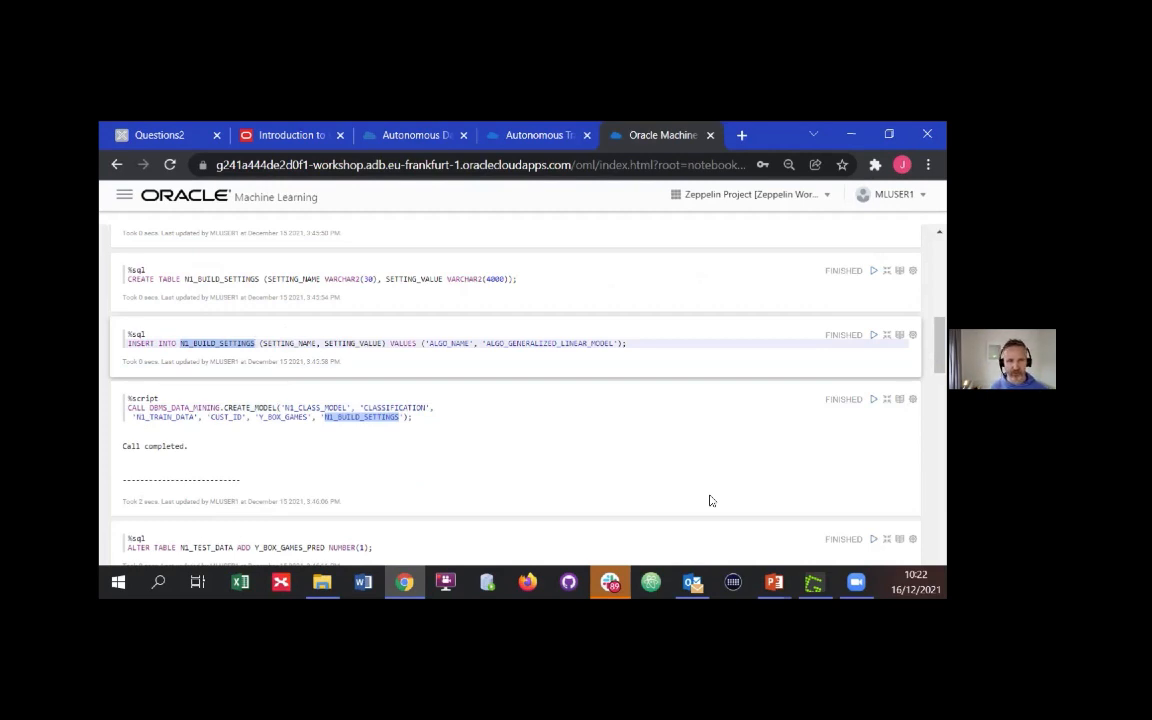
{"action": "left_click", "coordinate": [576, 350]}
{"action": "double_click", "coordinate": [576, 344]}
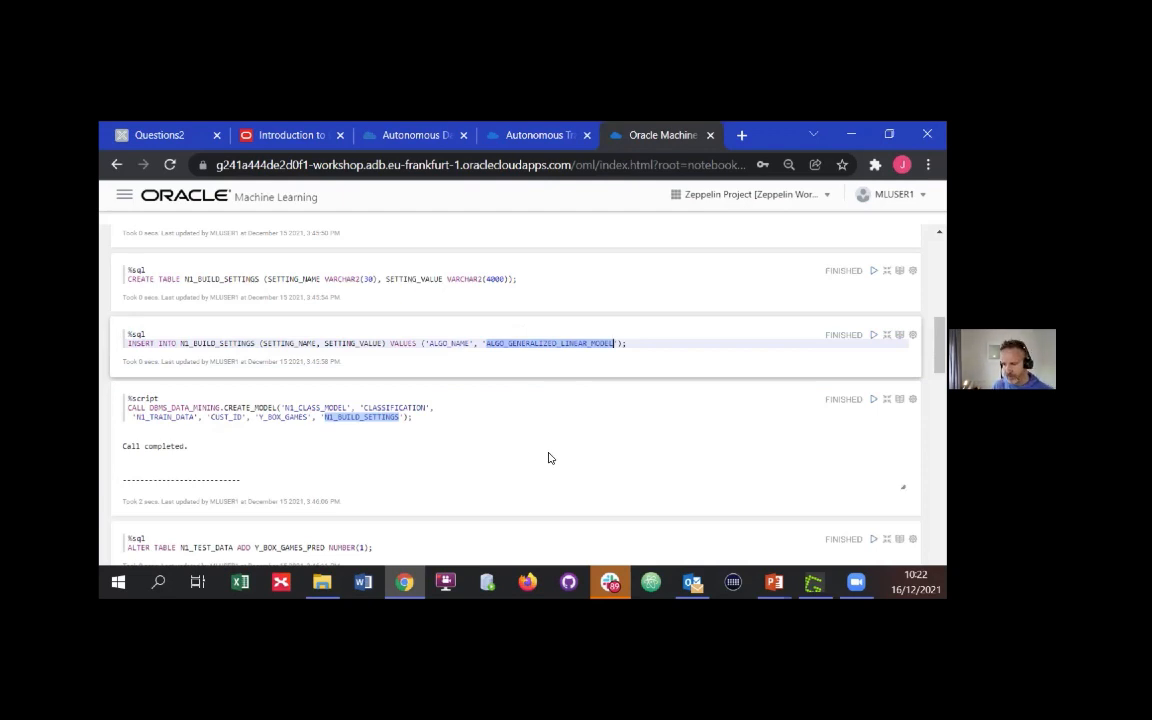
Examine the prediction cells, the Y_BOX_GAMES versus Y_BOX_GAMES_PRED results and the correct prediction percentage query
{"action": "scroll", "coordinate": [555, 440], "scroll_direction": "down", "scroll_amount": 1}
{"action": "scroll", "coordinate": [557, 436], "scroll_direction": "down", "scroll_amount": 3}
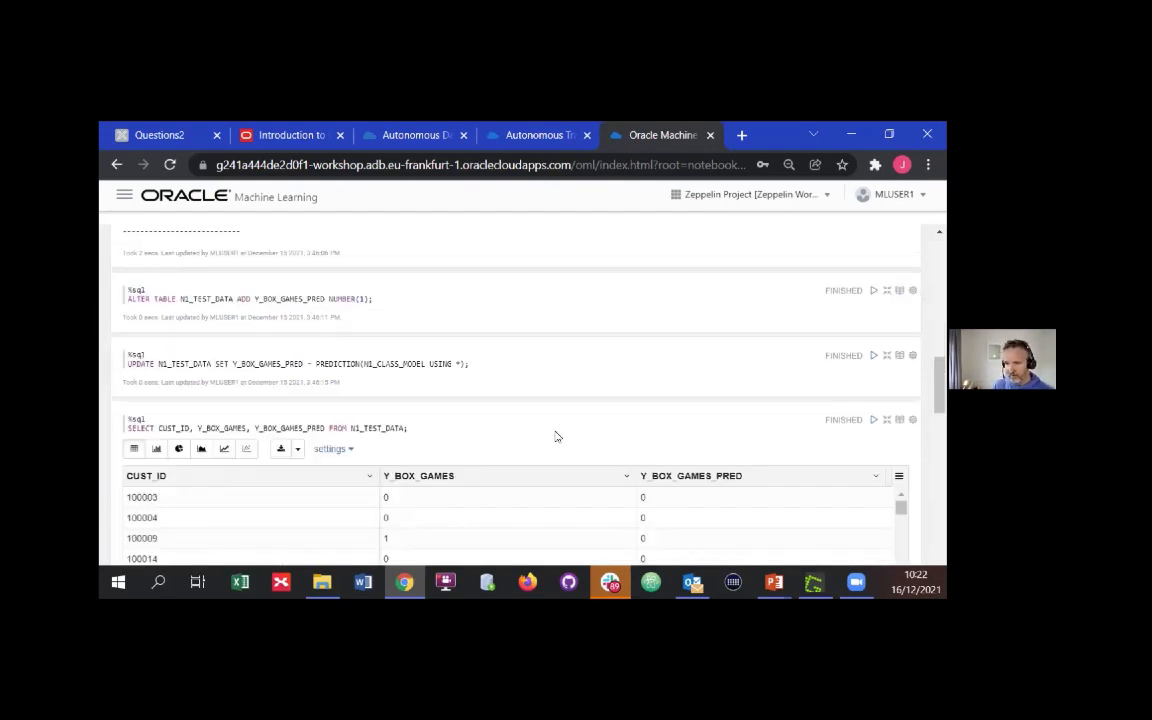
{"action": "scroll", "coordinate": [470, 405], "scroll_direction": "down", "scroll_amount": 3}
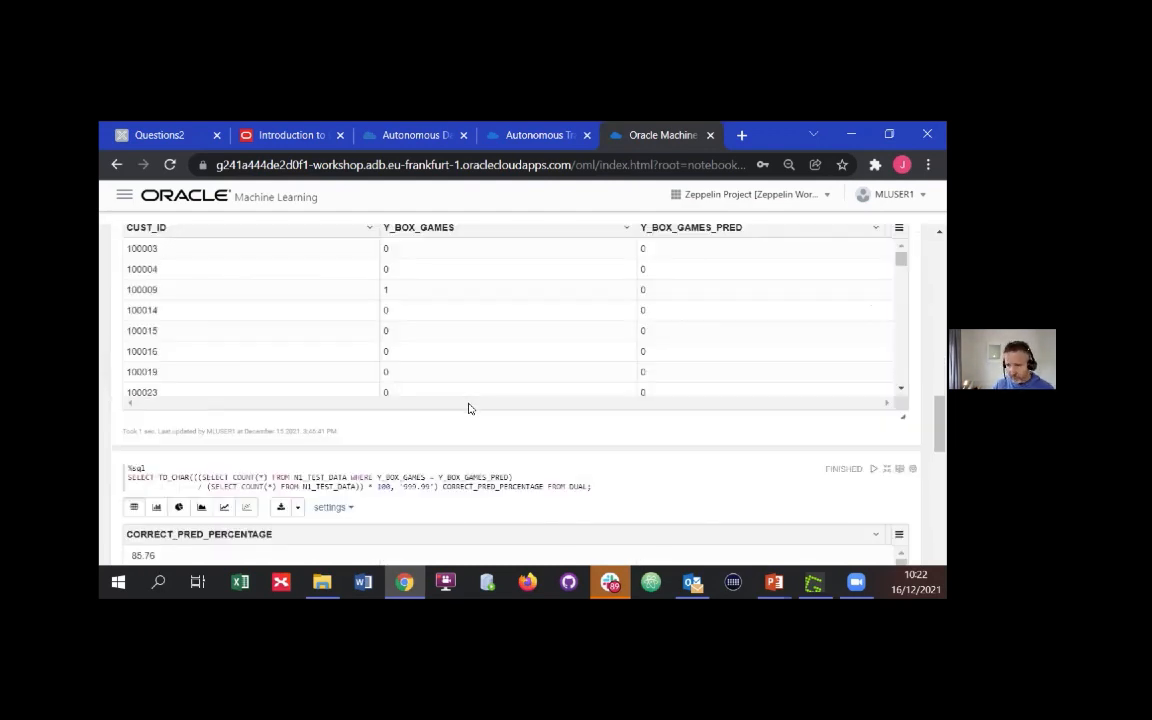
{"action": "scroll", "coordinate": [516, 441], "scroll_direction": "up", "scroll_amount": 1}
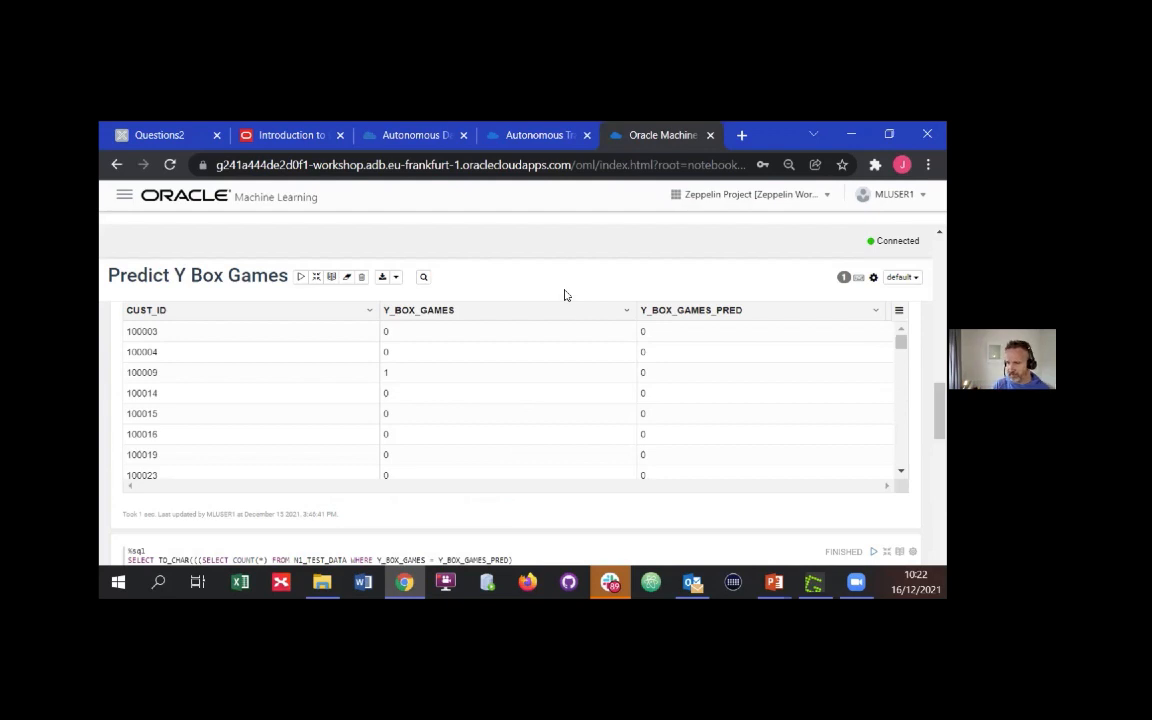
{"action": "scroll", "coordinate": [564, 293], "scroll_direction": "up", "scroll_amount": 5}
{"action": "scroll", "coordinate": [565, 293], "scroll_direction": "up", "scroll_amount": 10}
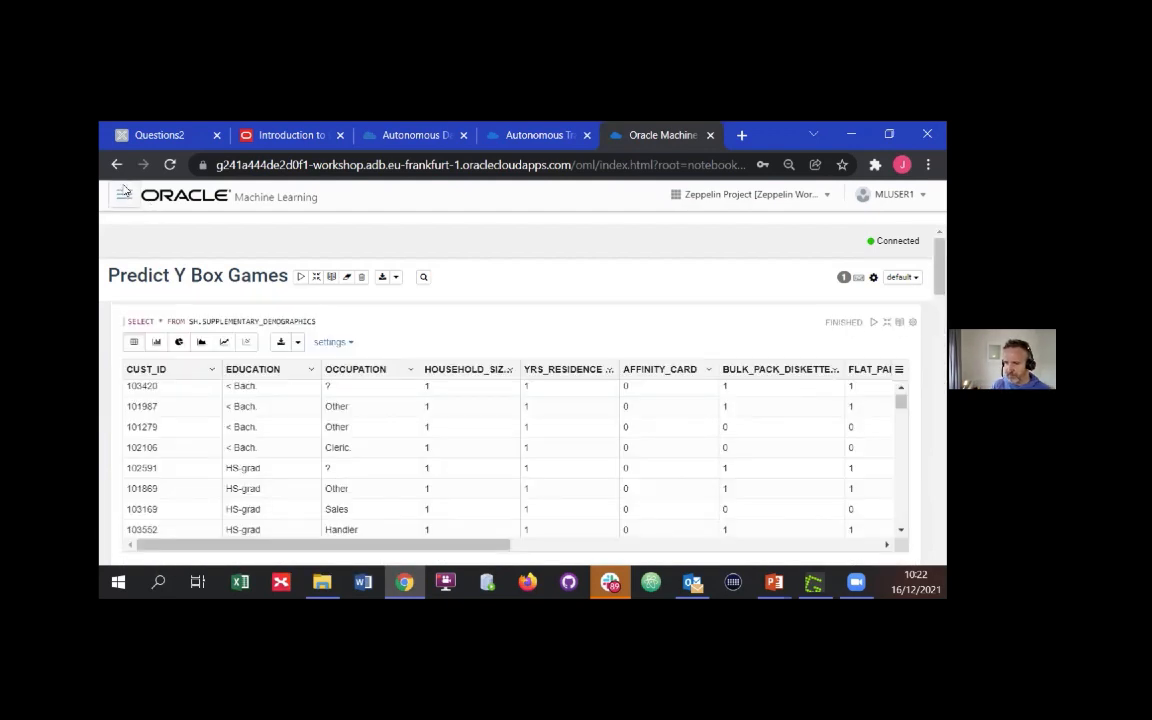
Open the Predict Y Box Games AutoML experiment and bring up its experiment settings for editing
{"action": "left_click", "coordinate": [123, 194]}
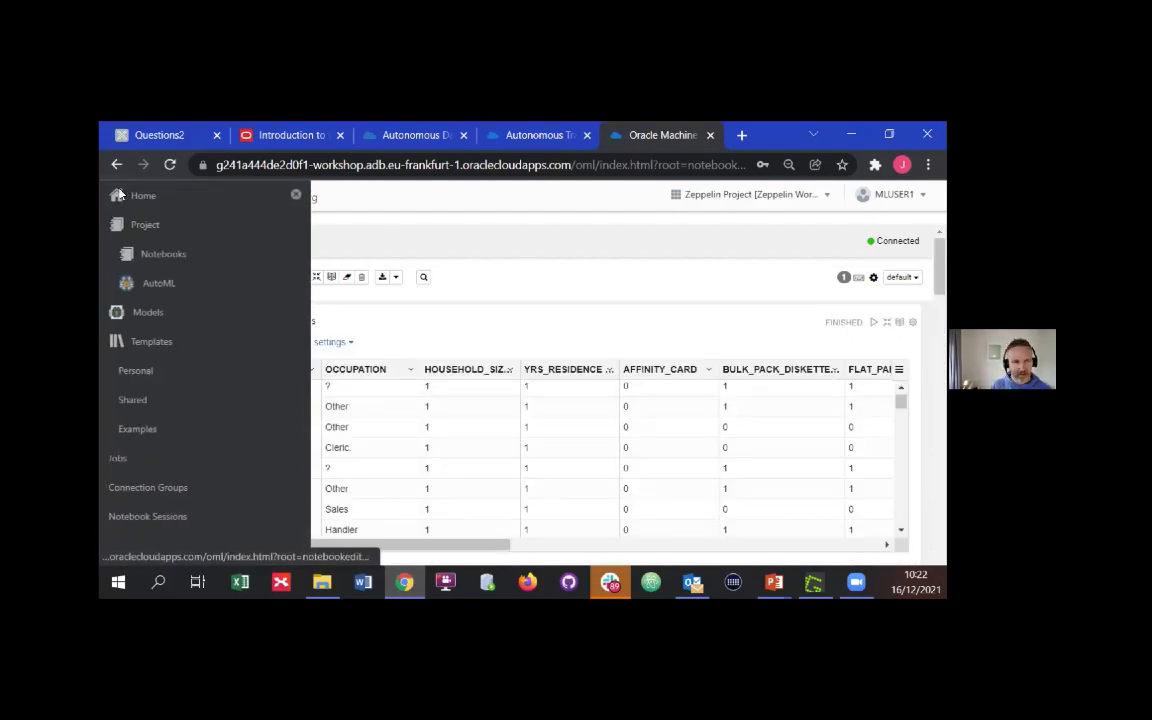
{"action": "left_click", "coordinate": [156, 287]}
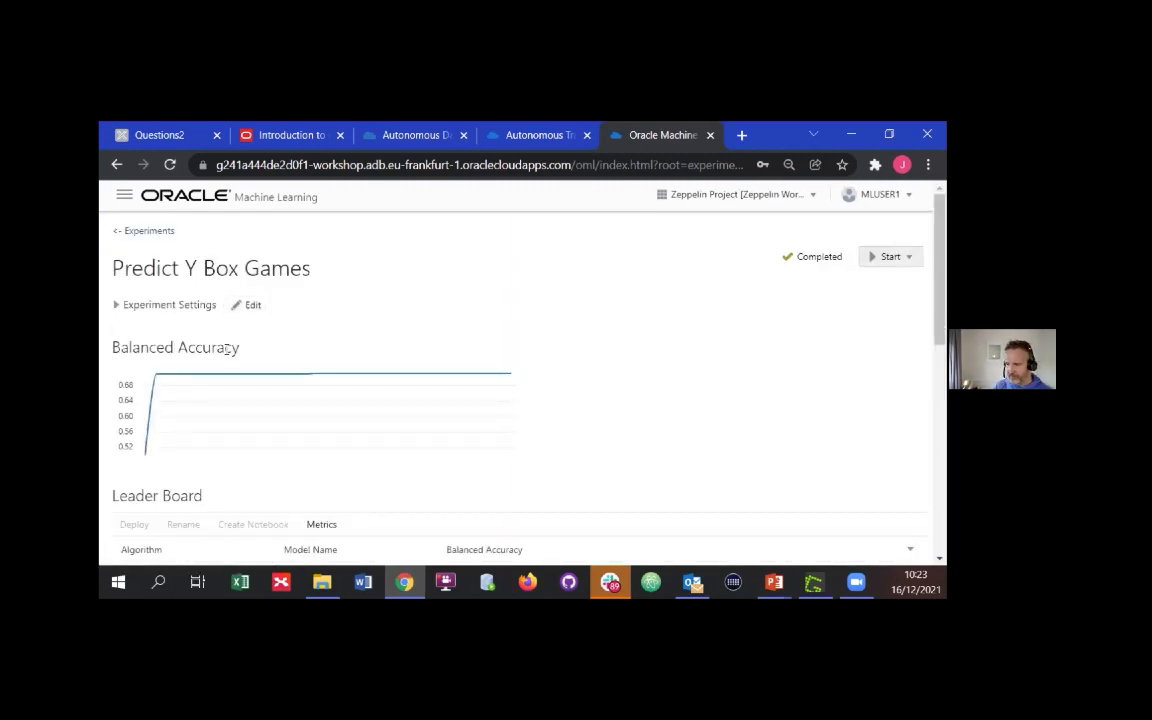
{"action": "left_click", "coordinate": [258, 310]}
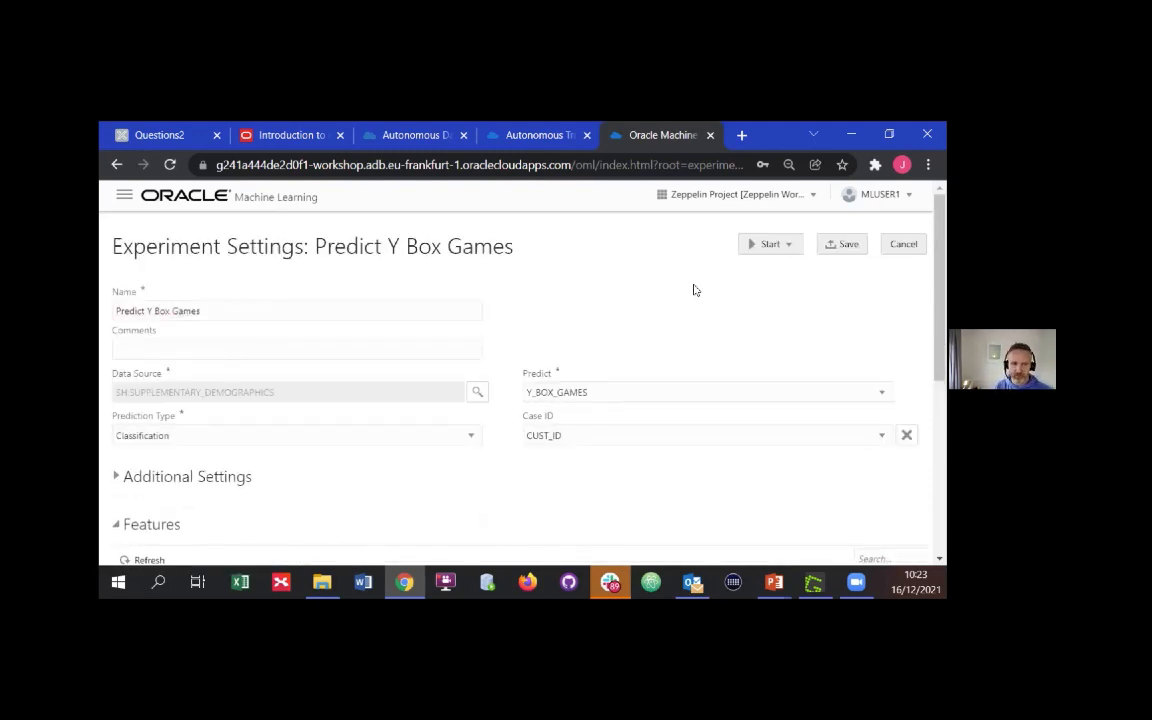
Examine the experiment's Predict column choices and the importance of each column in the Features table
{"action": "scroll", "coordinate": [692, 289], "scroll_direction": "down", "scroll_amount": 1}
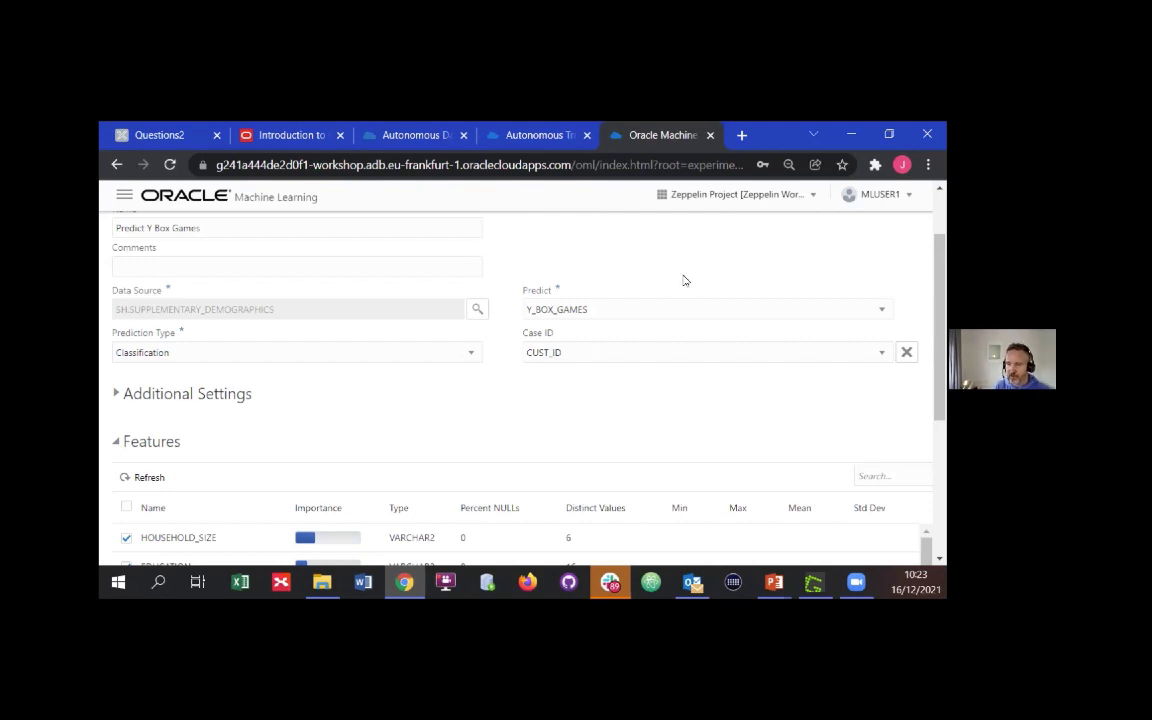
{"action": "left_click", "coordinate": [622, 311]}
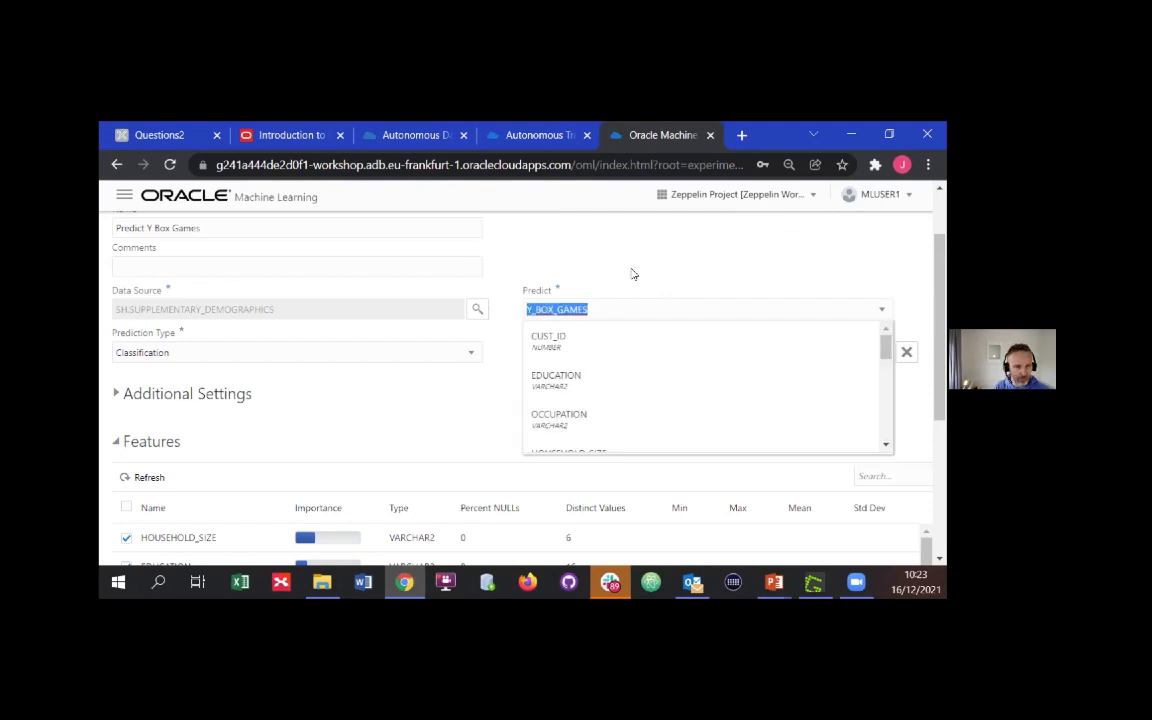
{"action": "left_click", "coordinate": [633, 274]}
{"action": "left_click", "coordinate": [511, 443]}
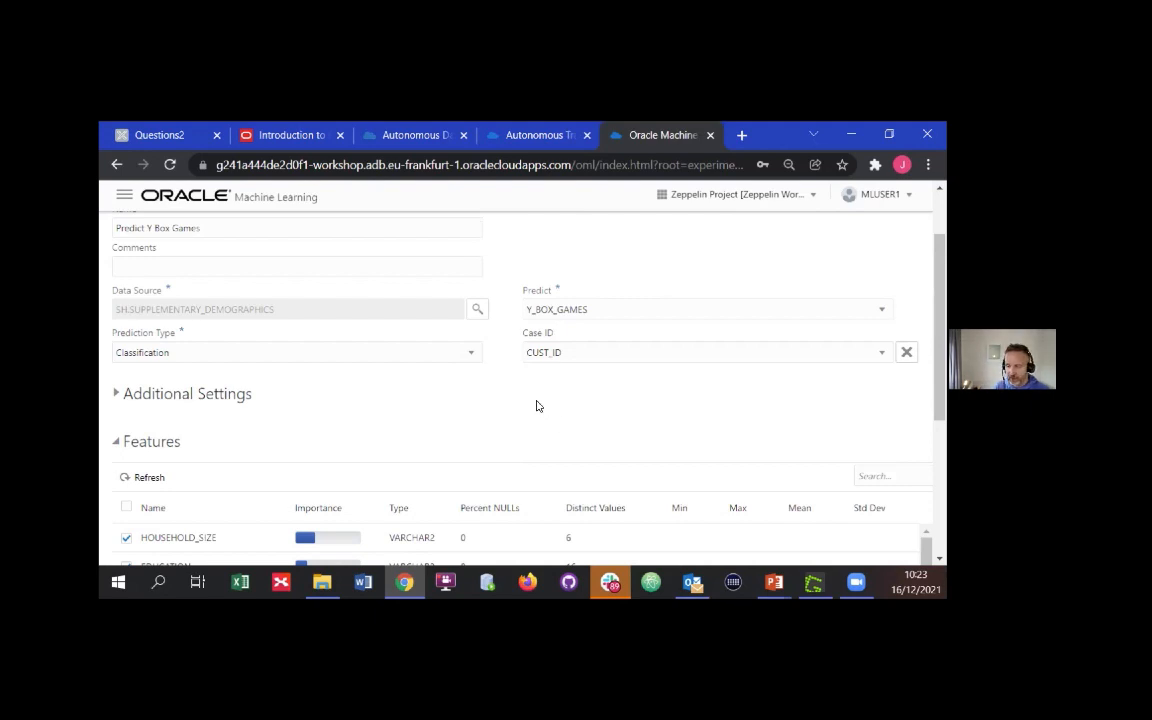
{"action": "scroll", "coordinate": [544, 405], "scroll_direction": "down", "scroll_amount": 3}
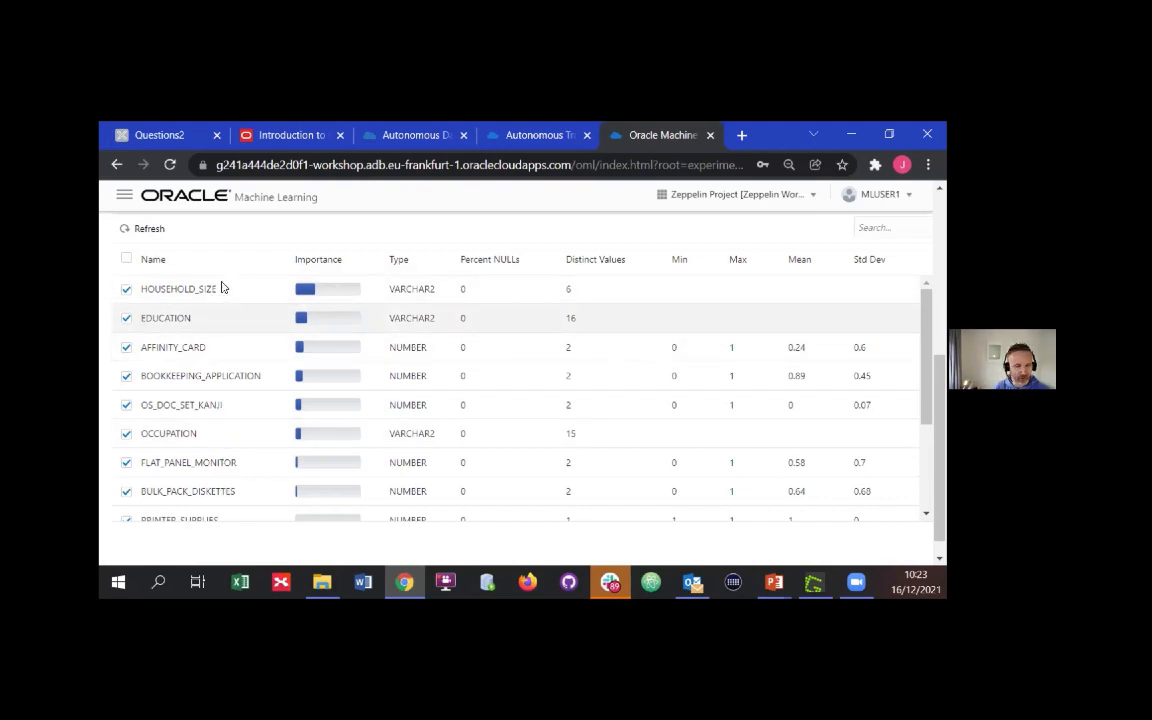
Review the remaining rows of the Features table and reopen the Predict Y Box Games experiment from the AutoML Experiments list
{"action": "scroll", "coordinate": [681, 424], "scroll_direction": "down", "scroll_amount": 3}
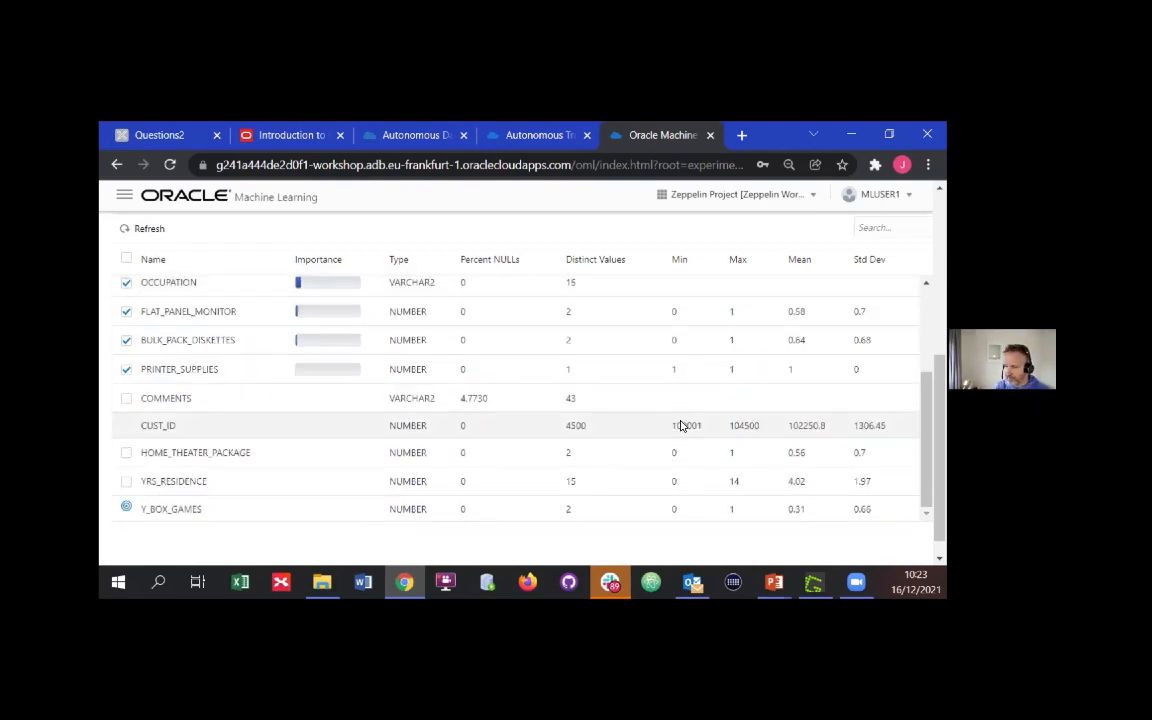
{"action": "scroll", "coordinate": [681, 426], "scroll_direction": "up", "scroll_amount": 3}
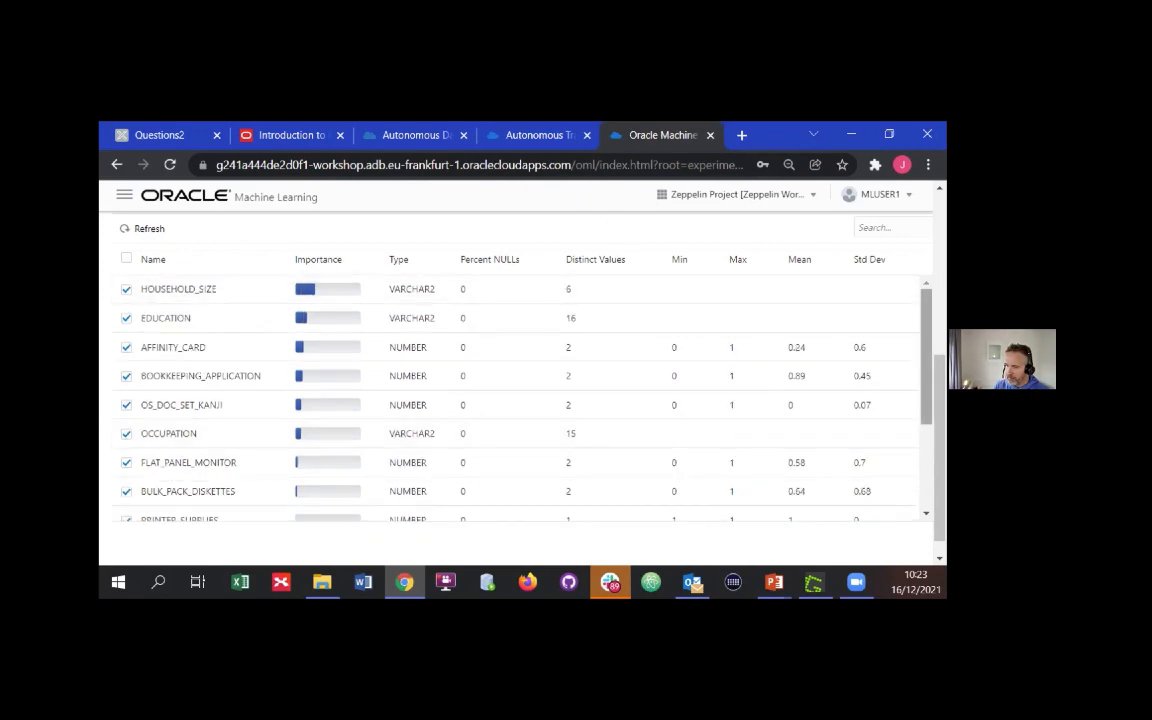
{"action": "scroll", "coordinate": [681, 426], "scroll_direction": "up", "scroll_amount": 5}
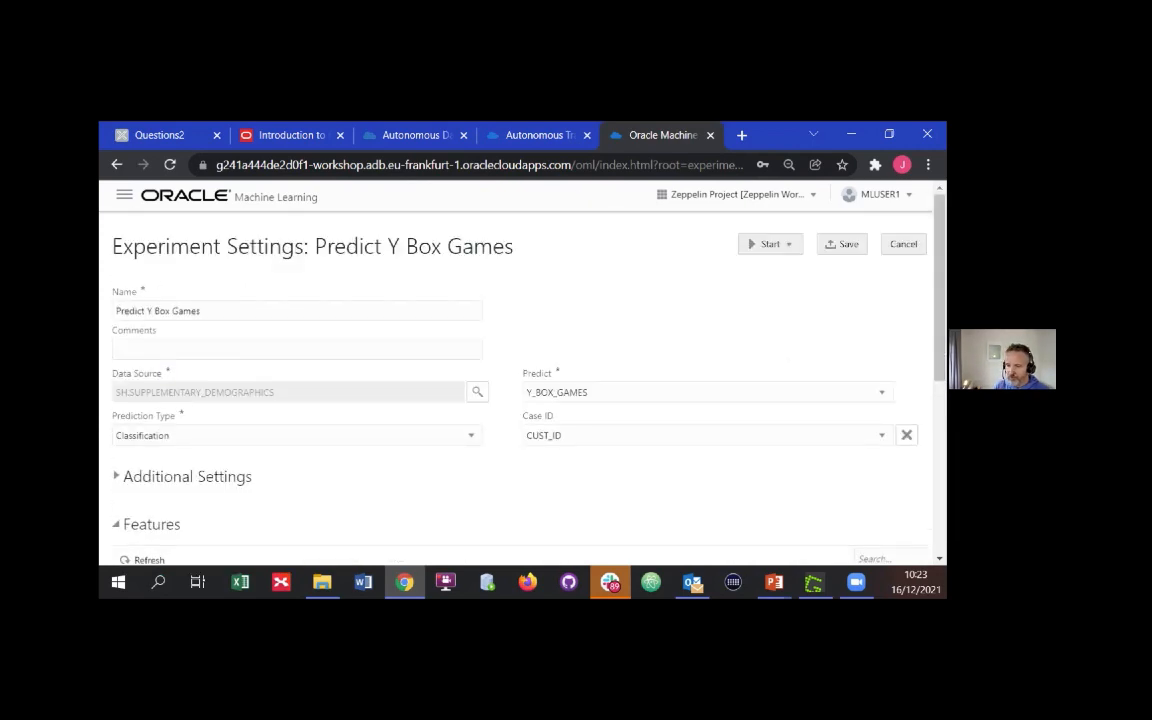
{"action": "left_click", "coordinate": [122, 194]}
{"action": "left_click", "coordinate": [177, 290]}
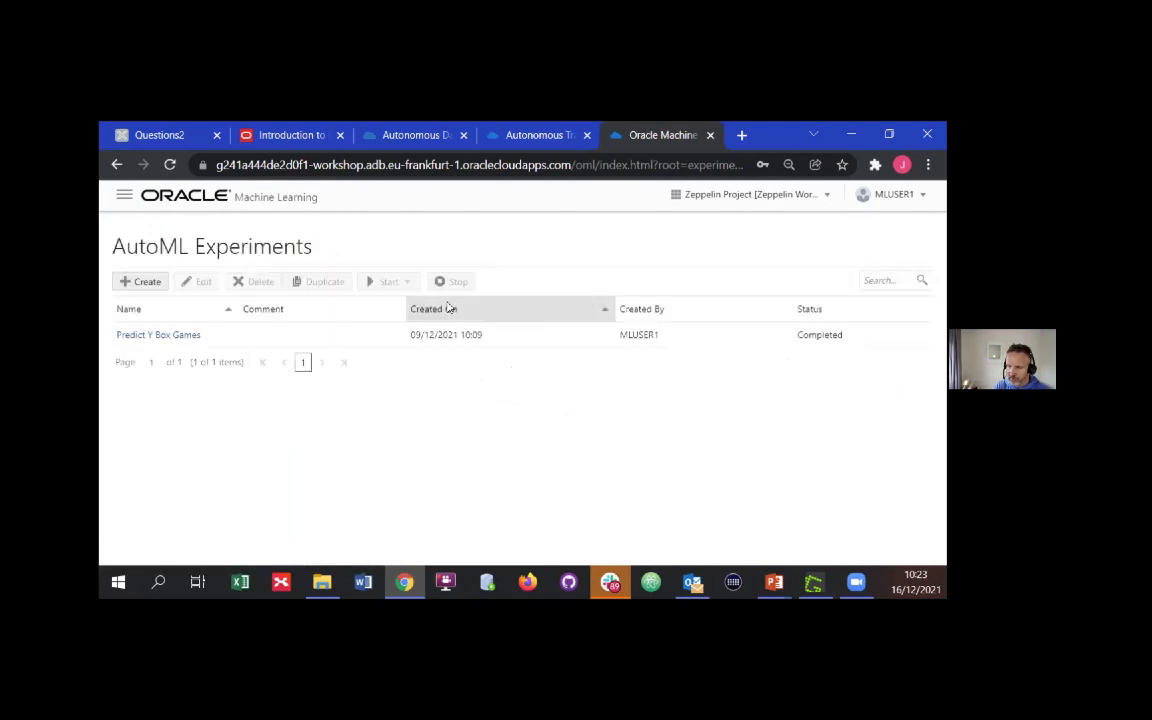
{"action": "left_click", "coordinate": [186, 336]}
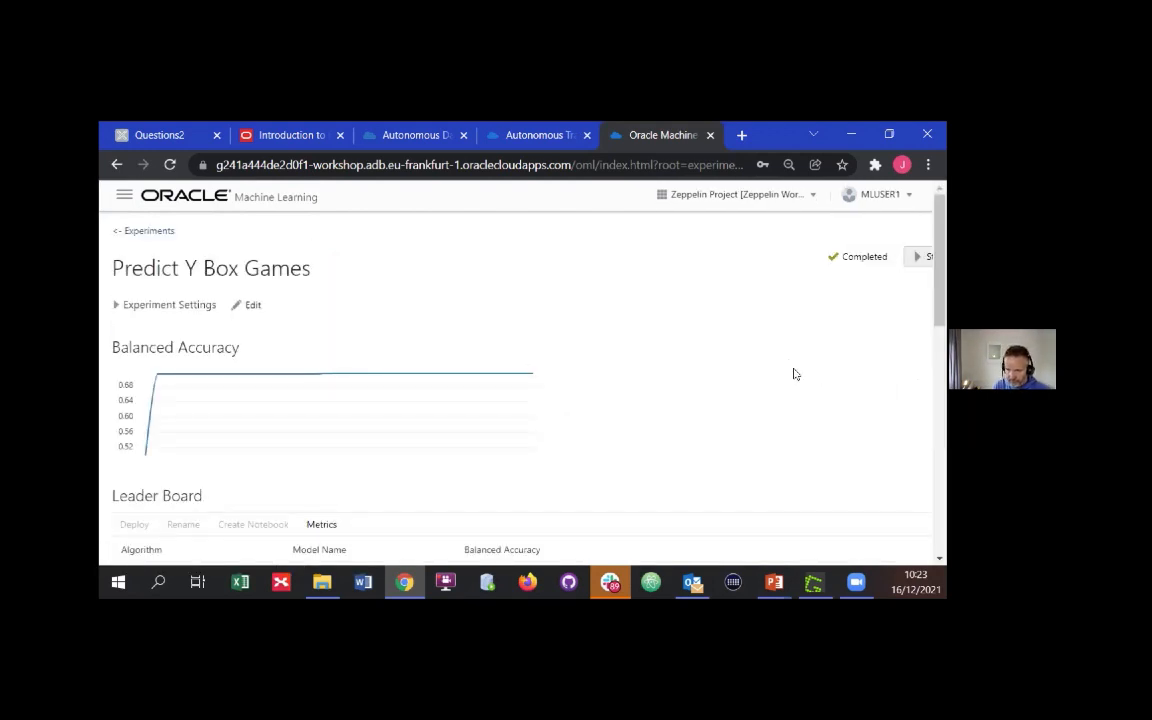
Compare the algorithms' balanced accuracy in the Leader Board and select the Decision Tree model
{"action": "scroll", "coordinate": [694, 350], "scroll_direction": "down", "scroll_amount": 3}
{"action": "scroll", "coordinate": [694, 350], "scroll_direction": "down", "scroll_amount": 2}
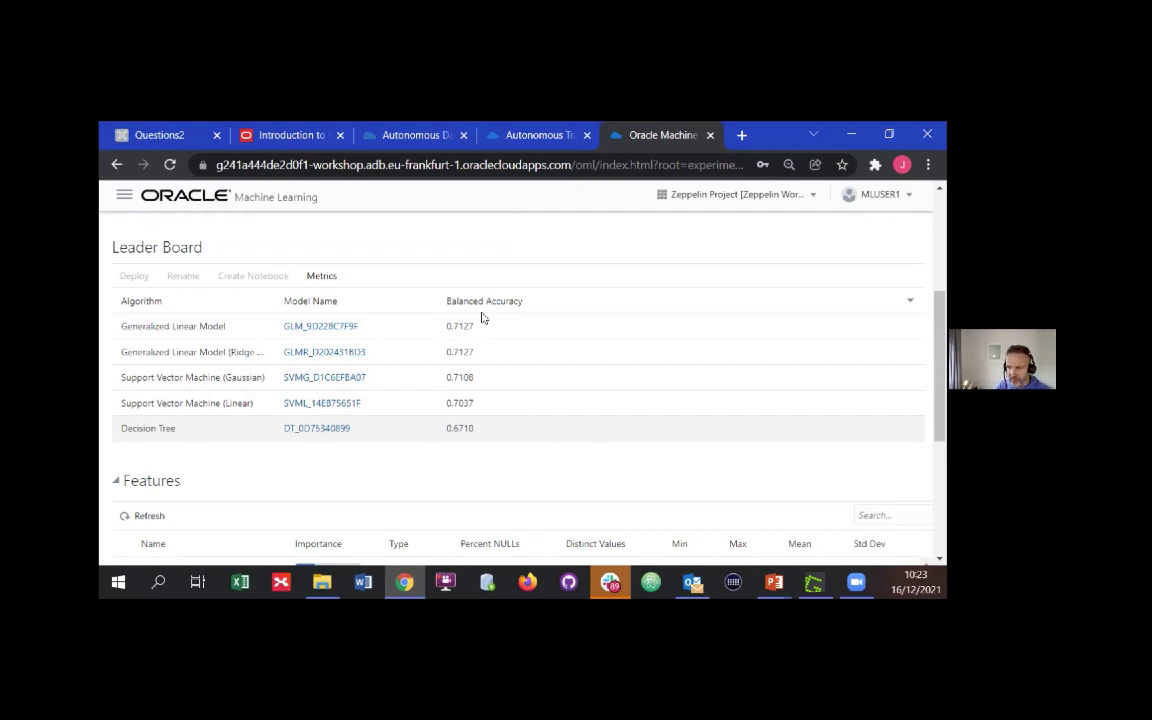
{"action": "left_click", "coordinate": [501, 437]}
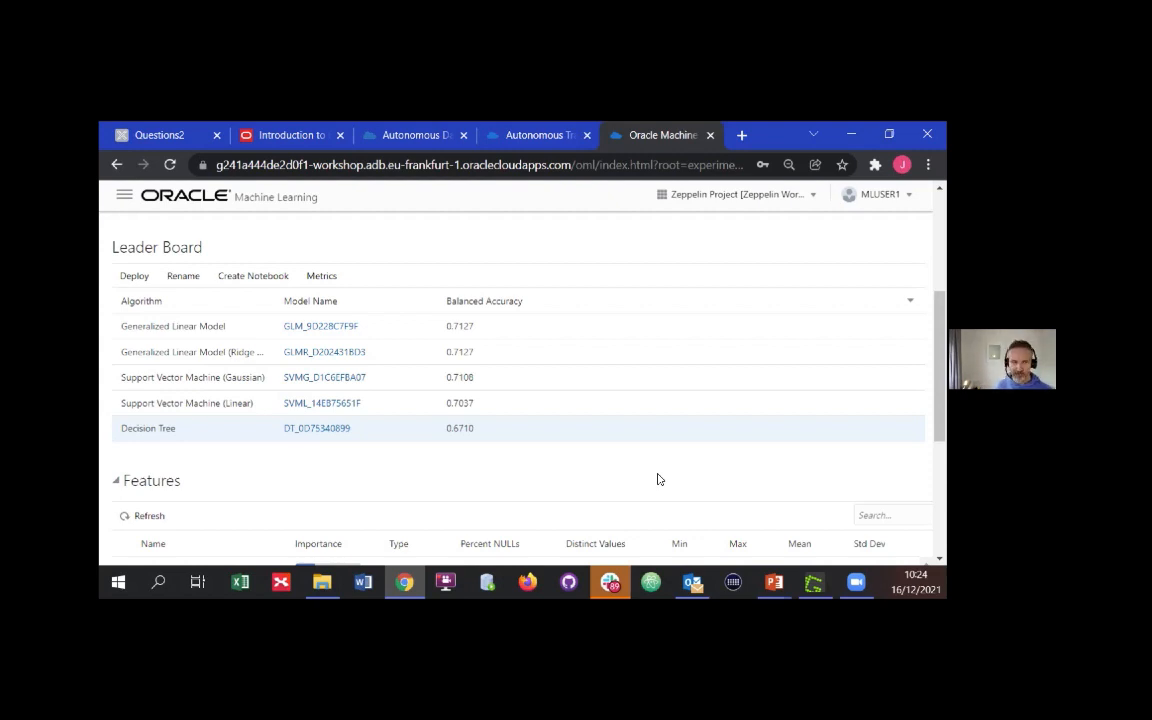
Open the workshop database's Service Console and launch Oracle APEX from its Development page
{"action": "left_click", "coordinate": [500, 135]}
{"action": "left_click", "coordinate": [416, 138]}
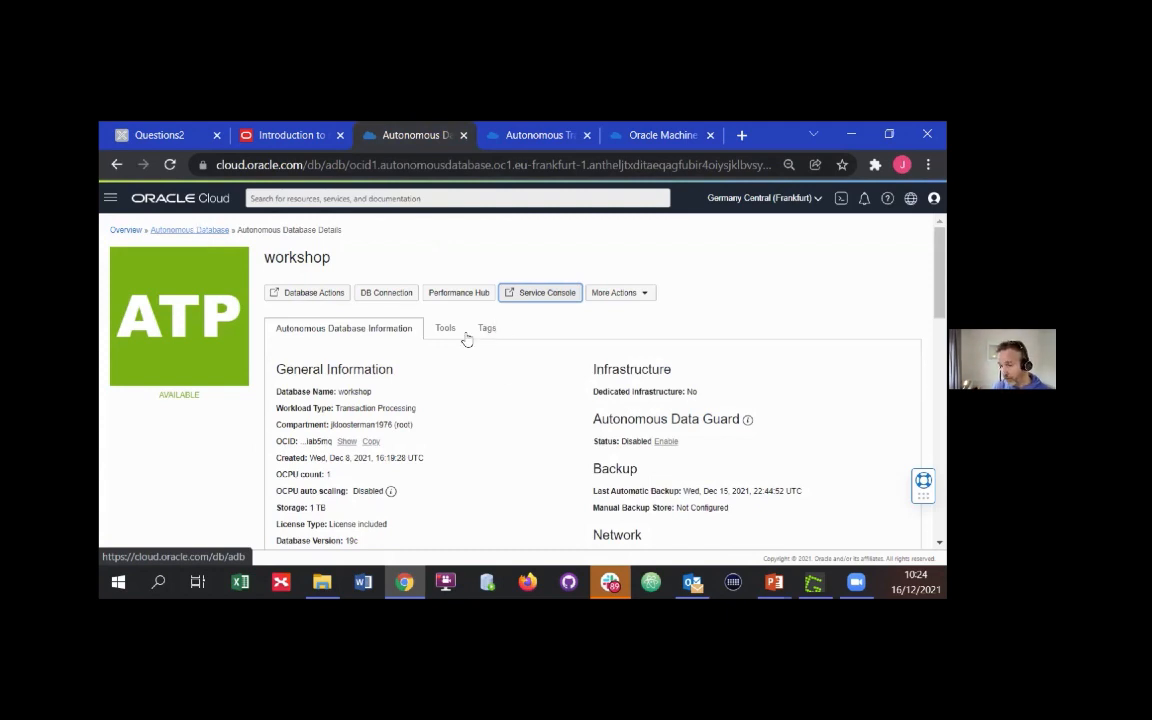
{"action": "left_click", "coordinate": [540, 294]}
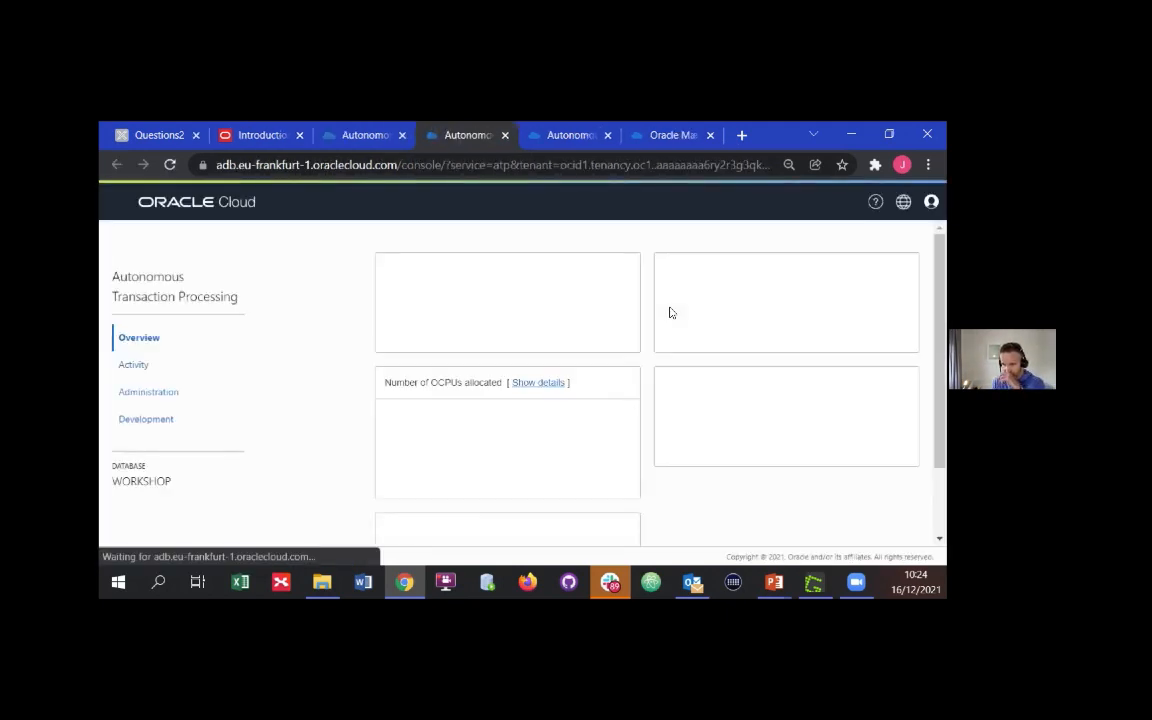
{"action": "left_click", "coordinate": [158, 421]}
{"action": "scroll", "coordinate": [637, 441], "scroll_direction": "down", "scroll_amount": 3}
{"action": "scroll", "coordinate": [398, 368], "scroll_direction": "up", "scroll_amount": 1}
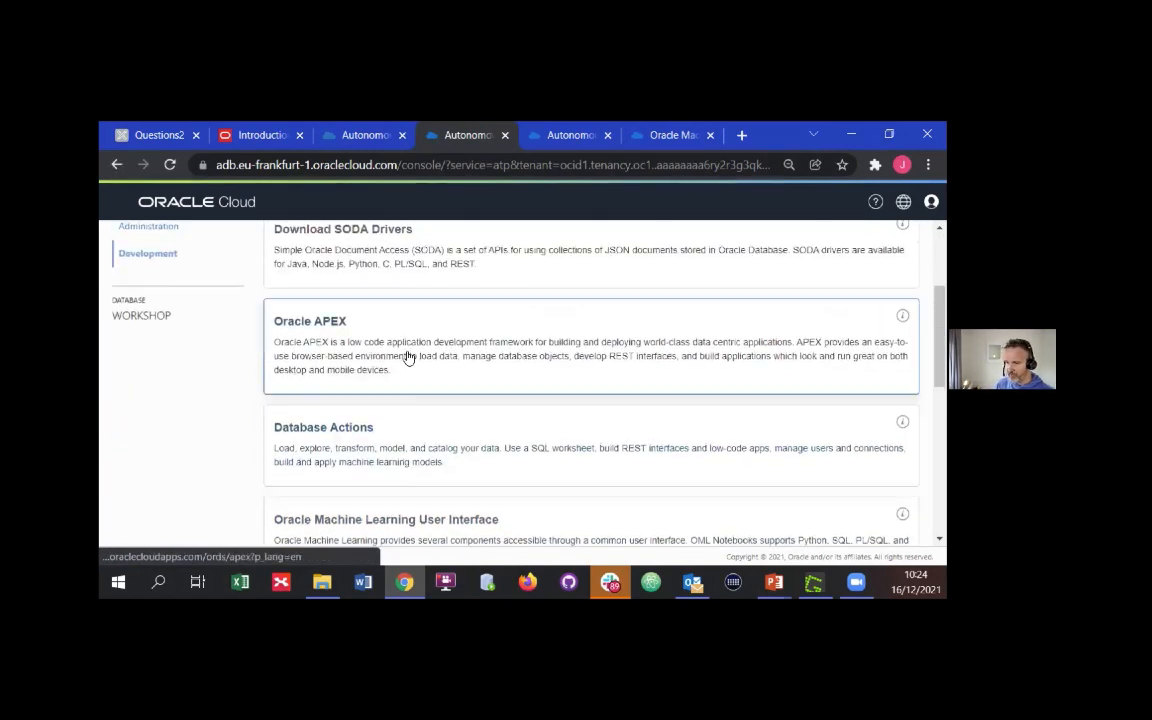
{"action": "left_click", "coordinate": [410, 354]}
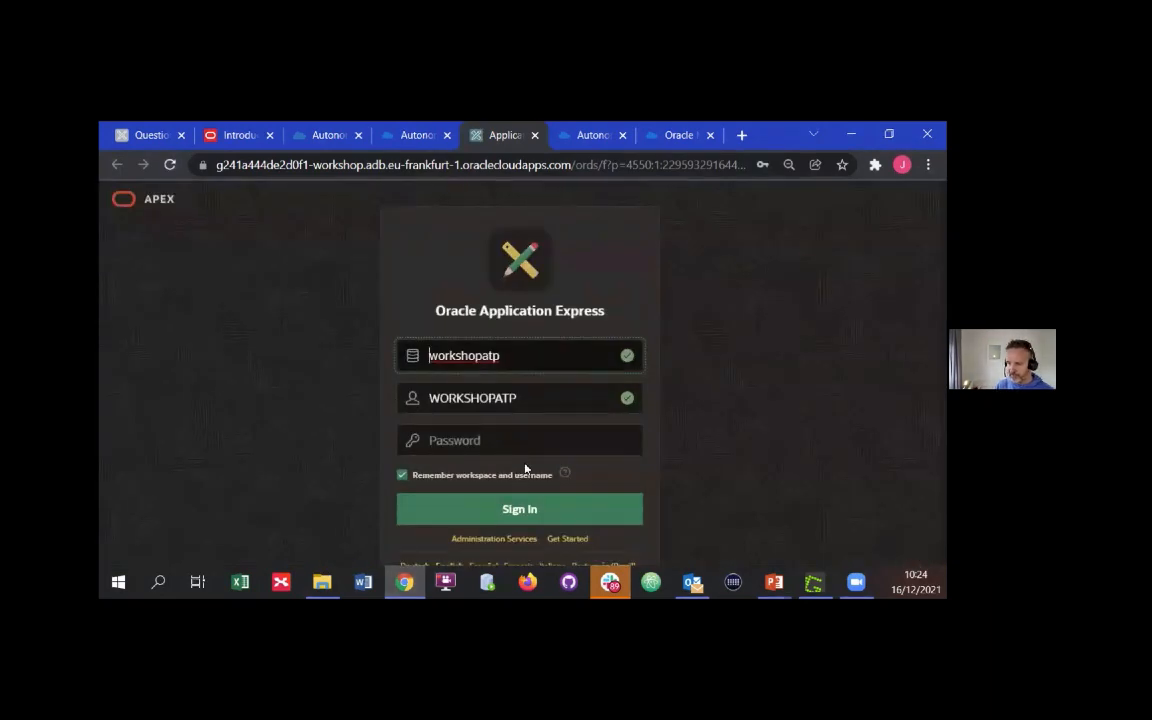
Enter the workspace account password and sign in to Oracle Application Express
{"action": "left_click", "coordinate": [550, 431]}
{"action": "type", "text": "••••••••••"}
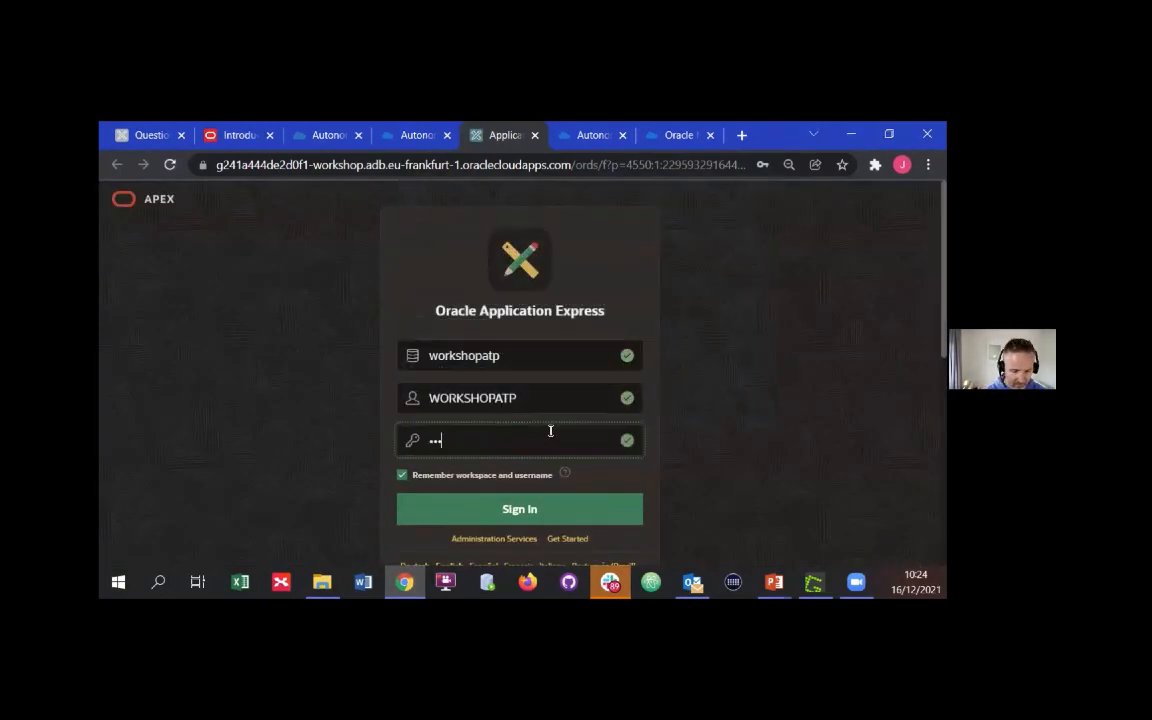
{"action": "type", "text": "••"}
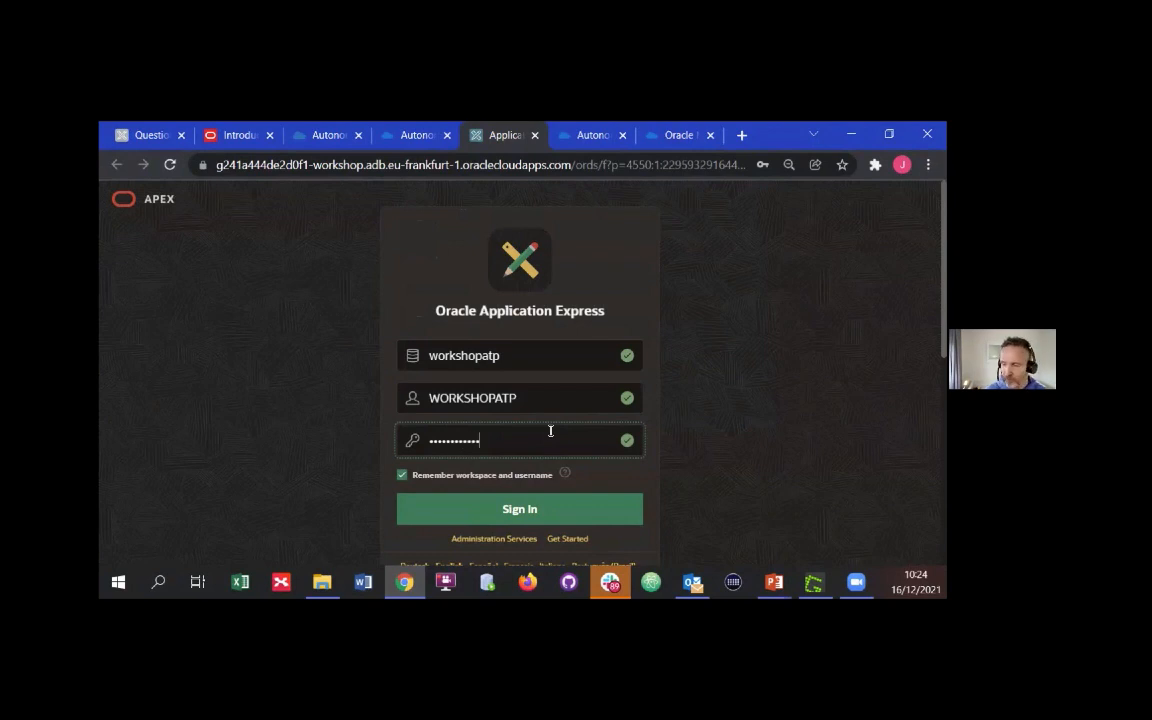
{"action": "left_click", "coordinate": [548, 509]}
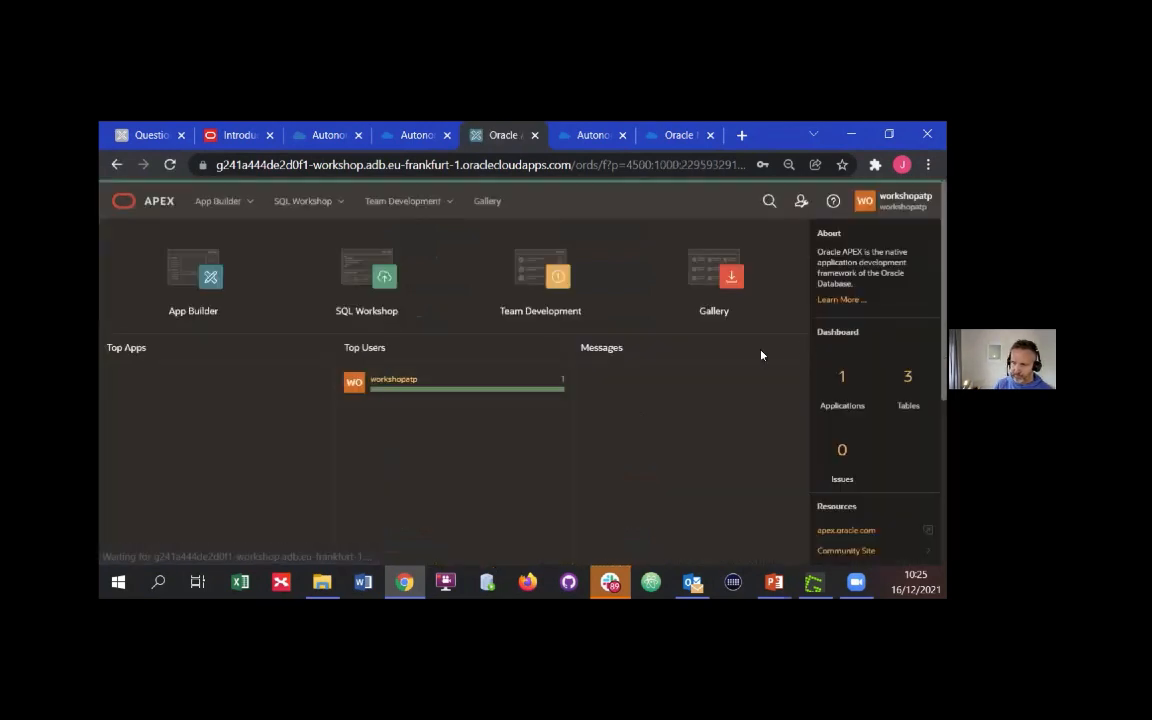
Run the Customer Service App from App Builder and sign in with the prefilled credentials
{"action": "left_click", "coordinate": [172, 290]}
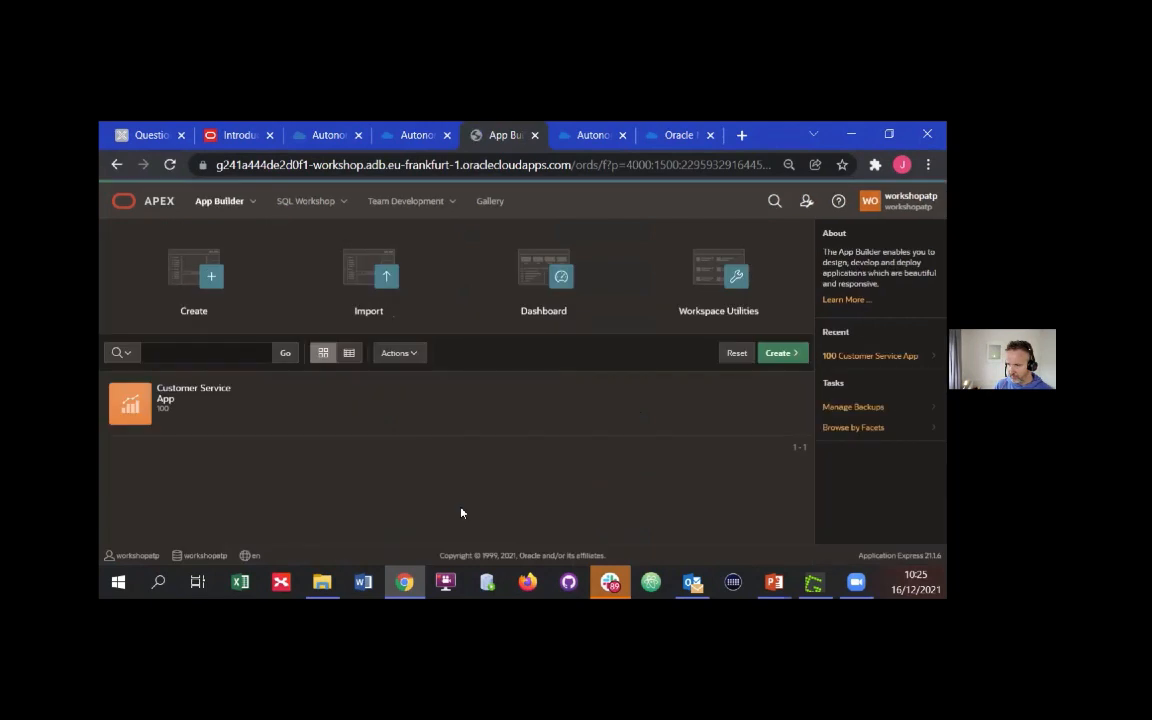
{"action": "left_click", "coordinate": [262, 418]}
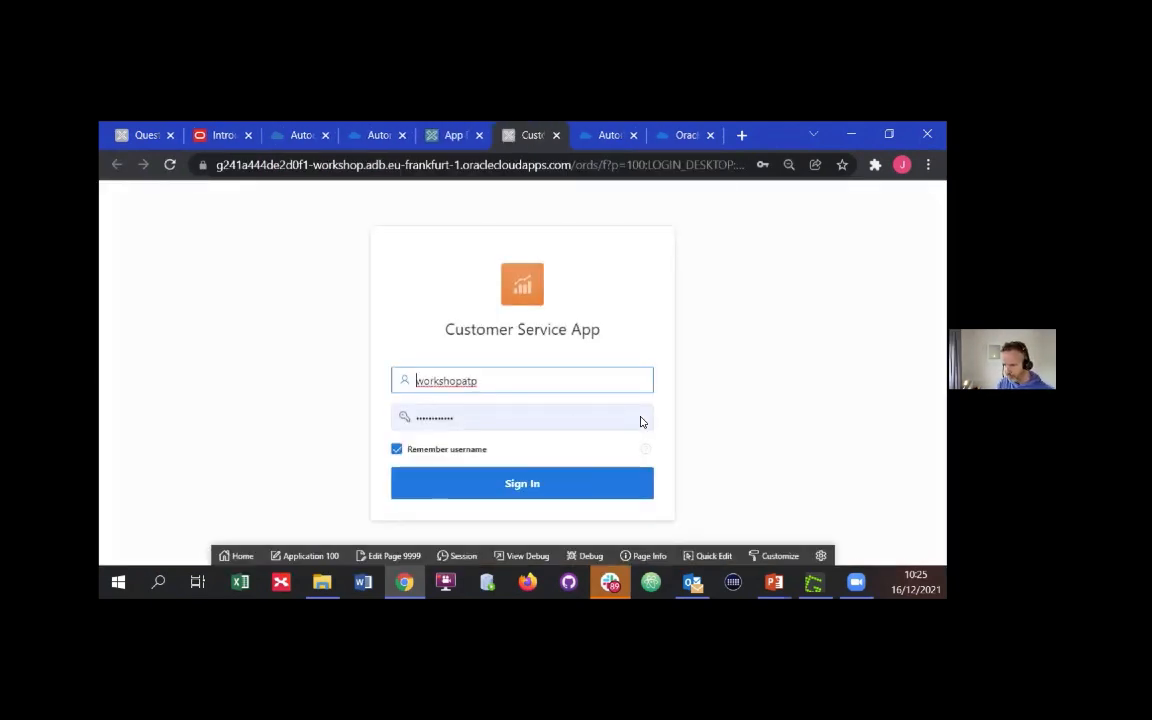
{"action": "left_click", "coordinate": [585, 470]}
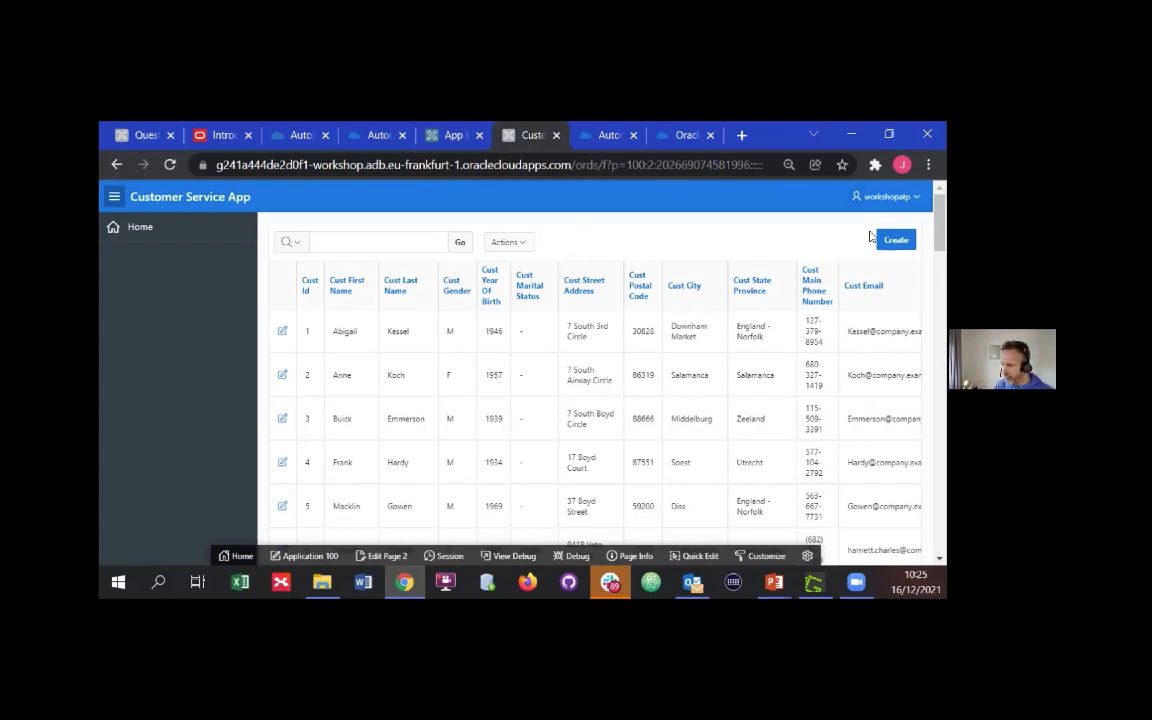
Fit all columns of the customer report in view and filter its rows by a customer's first name
{"action": "key", "text": "ctrl+minus"}
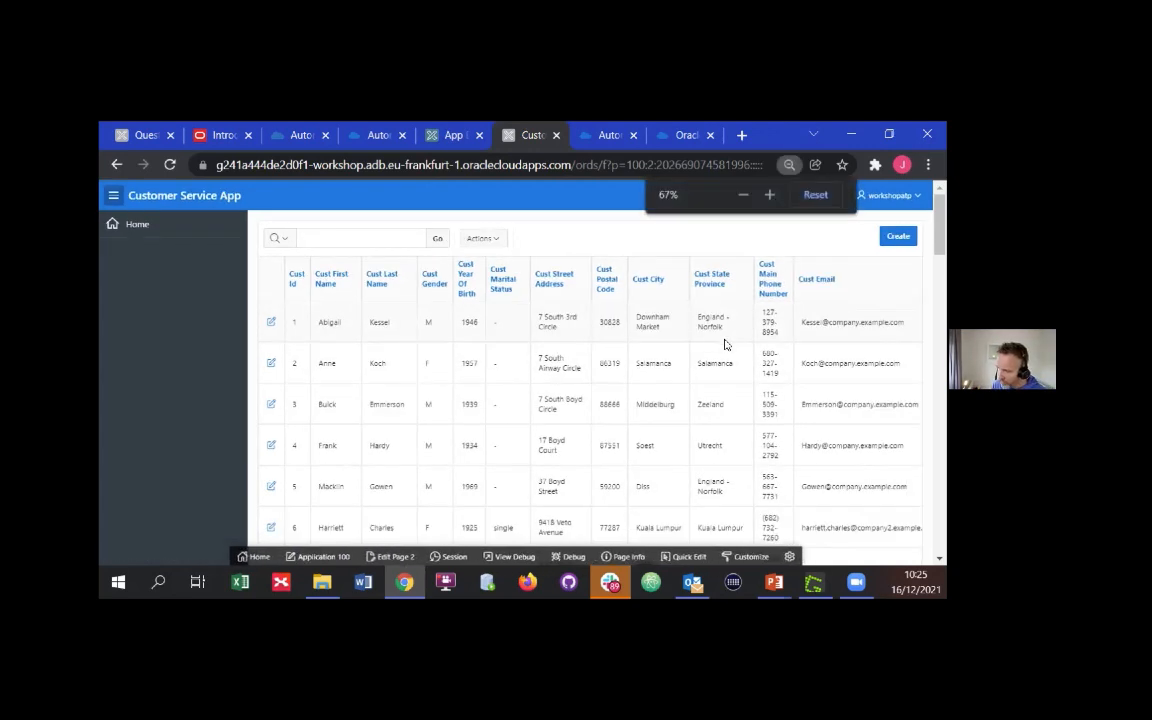
{"action": "key", "text": "ctrl+minus"}
{"action": "left_click", "coordinate": [726, 340]}
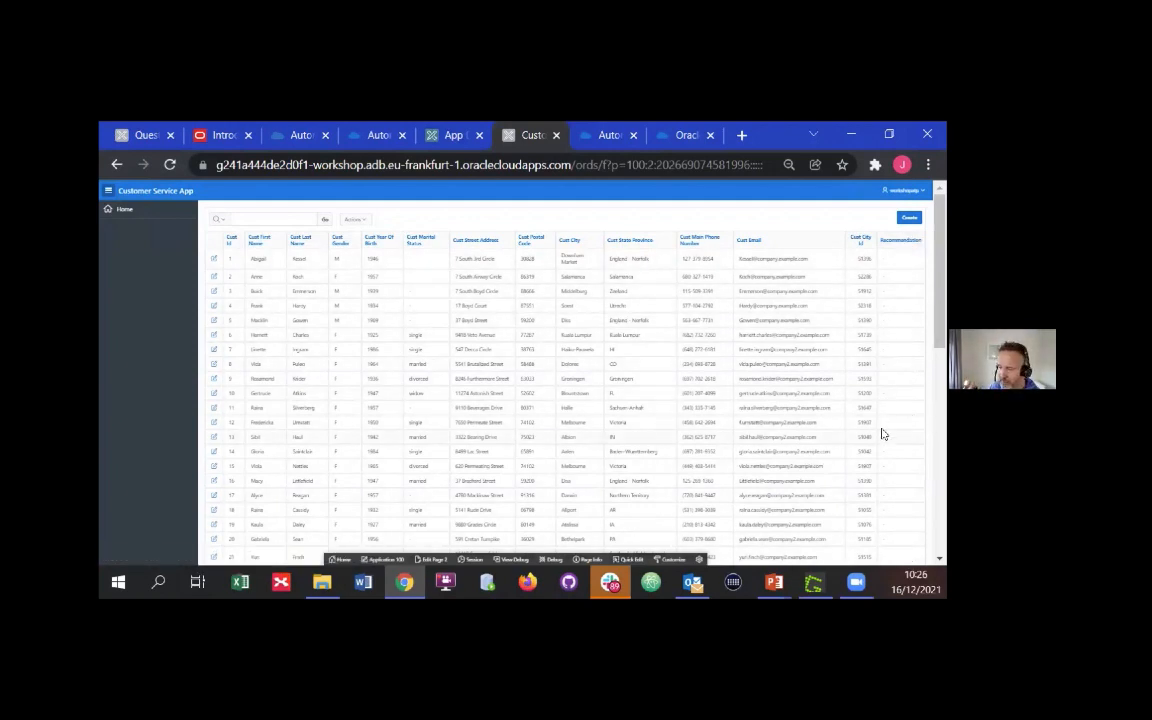
{"action": "left_click", "coordinate": [273, 218]}
{"action": "type", "text": "conn"}
{"action": "key", "text": "BackSpace"}
{"action": "key", "text": "BackSpace"}
{"action": "key", "text": "BackSpace"}
{"action": "key", "text": "BackSpace"}
{"action": "type", "text": "connor"}
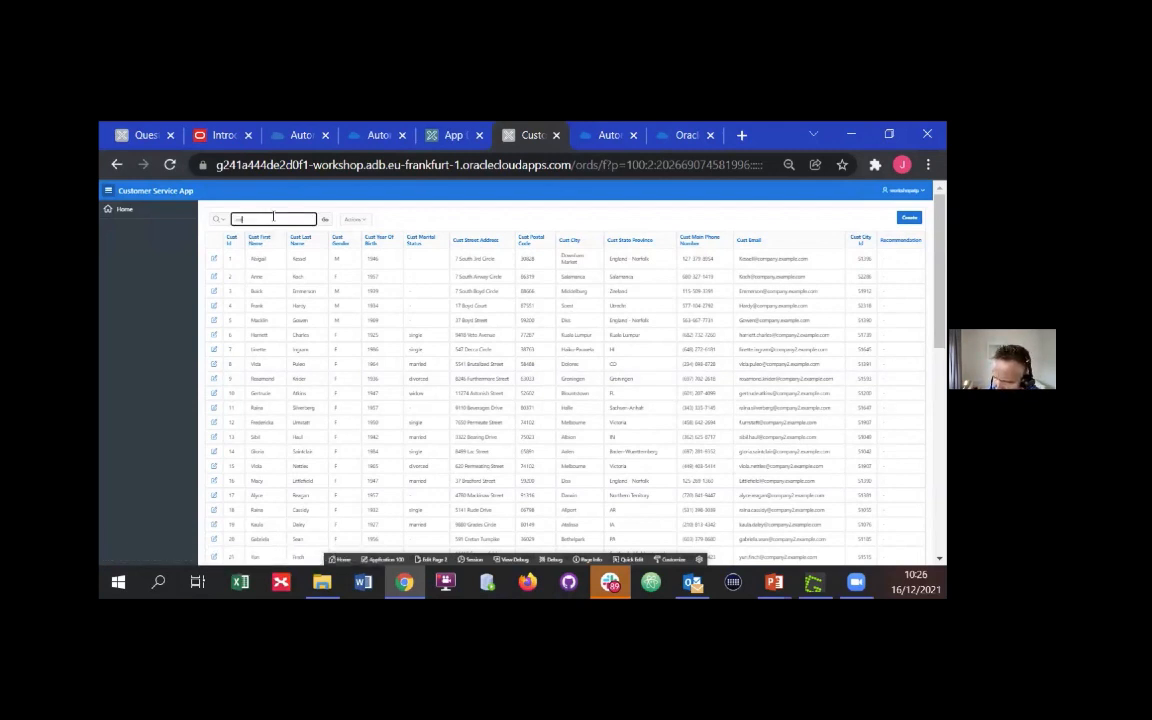
{"action": "key", "text": "Return"}
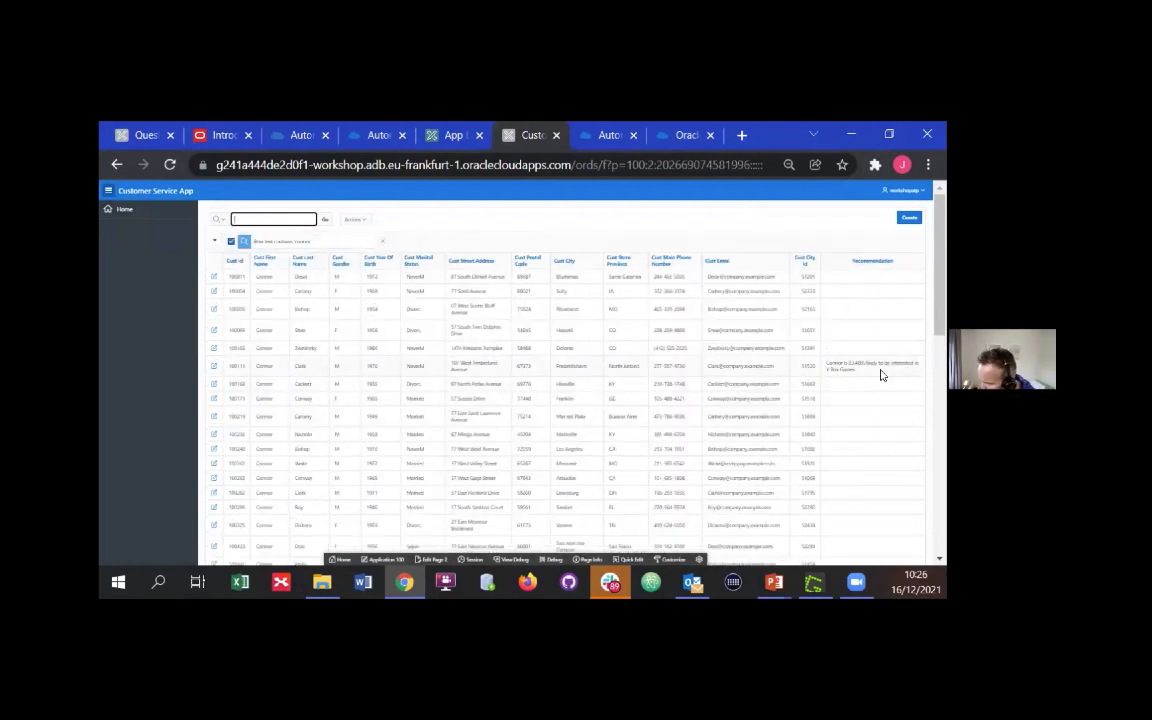
Enlarge the filtered report to 67% and highlight the Y Box Games recommendation text in the Recommendation column
{"action": "key", "text": "ctrl+plus"}
{"action": "key", "text": "ctrl+plus"}
{"action": "key", "text": "ctrl+minus"}
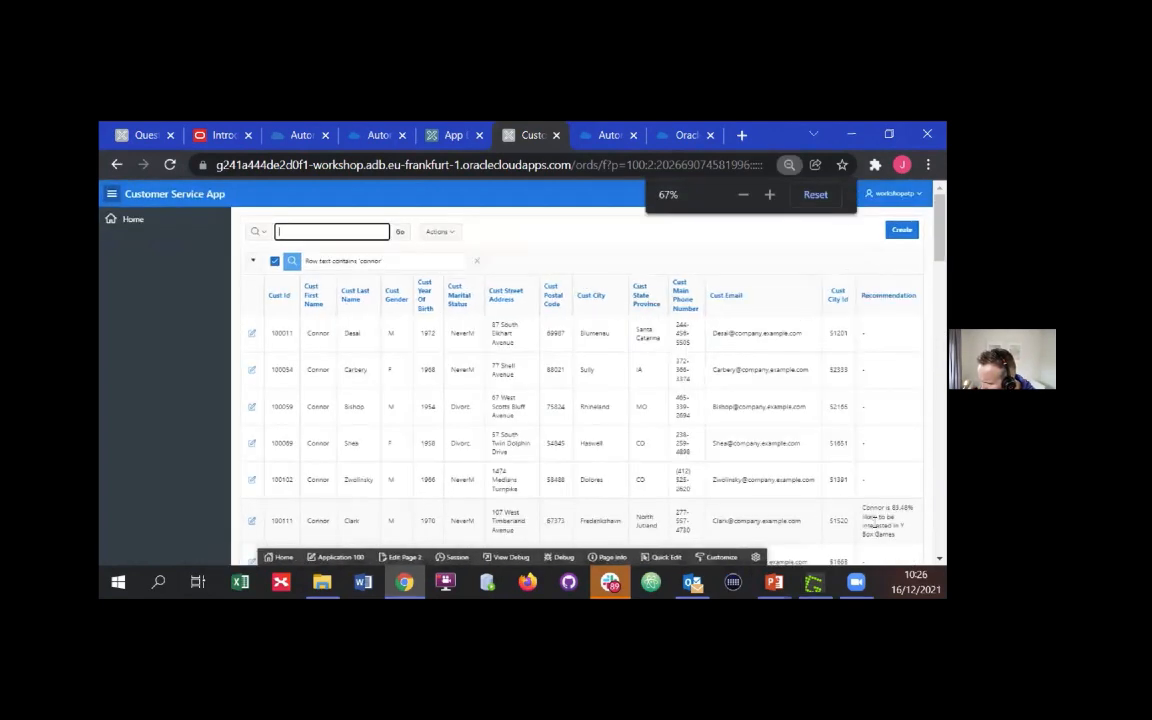
{"action": "scroll", "coordinate": [880, 490], "scroll_direction": "down", "scroll_amount": 2}
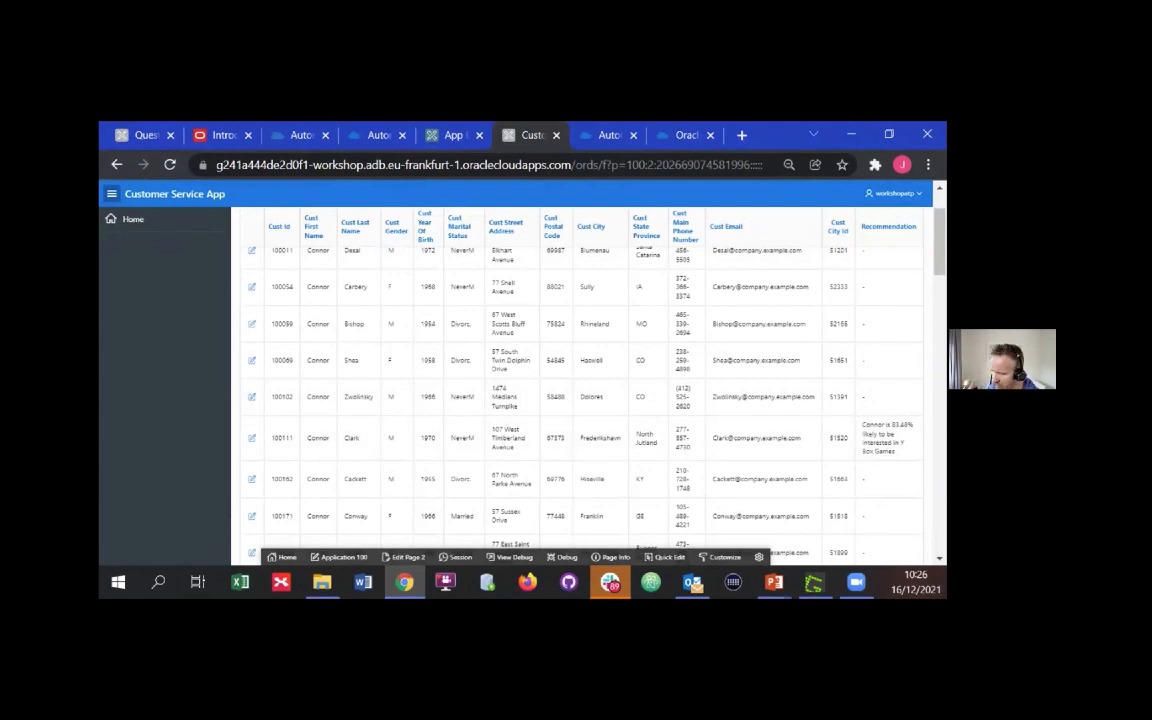
{"action": "left_click_drag", "start_coordinate": [896, 452], "coordinate": [862, 424]}
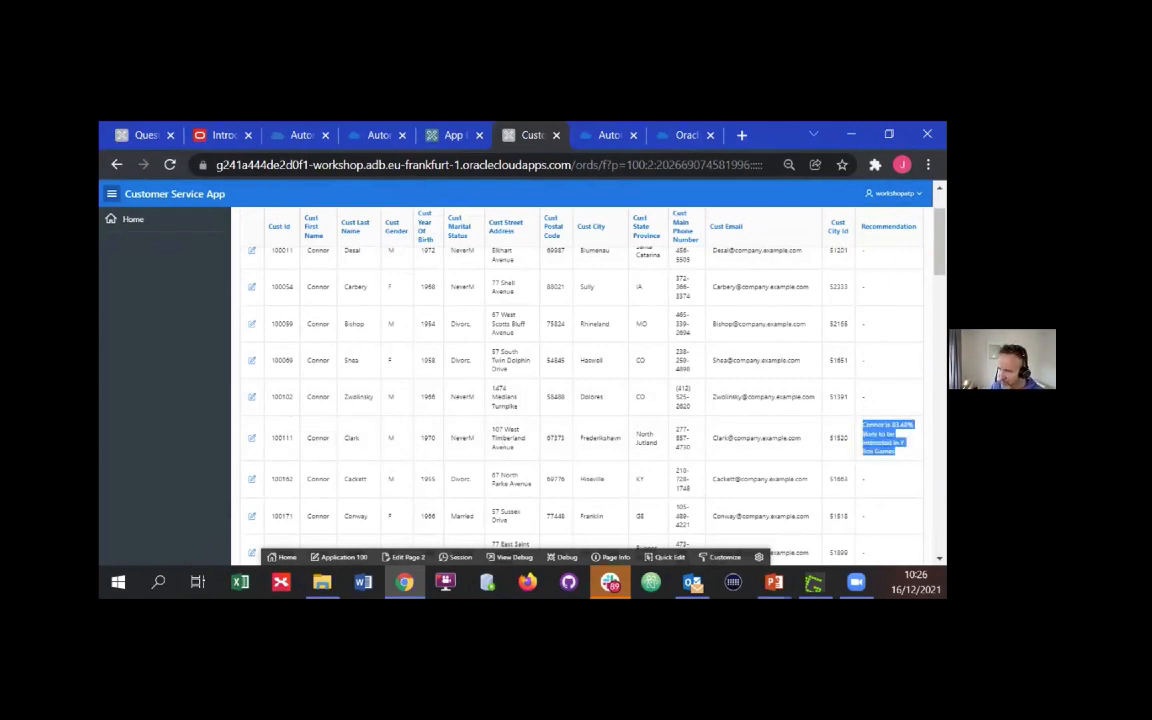
{"action": "left_click", "coordinate": [910, 459]}
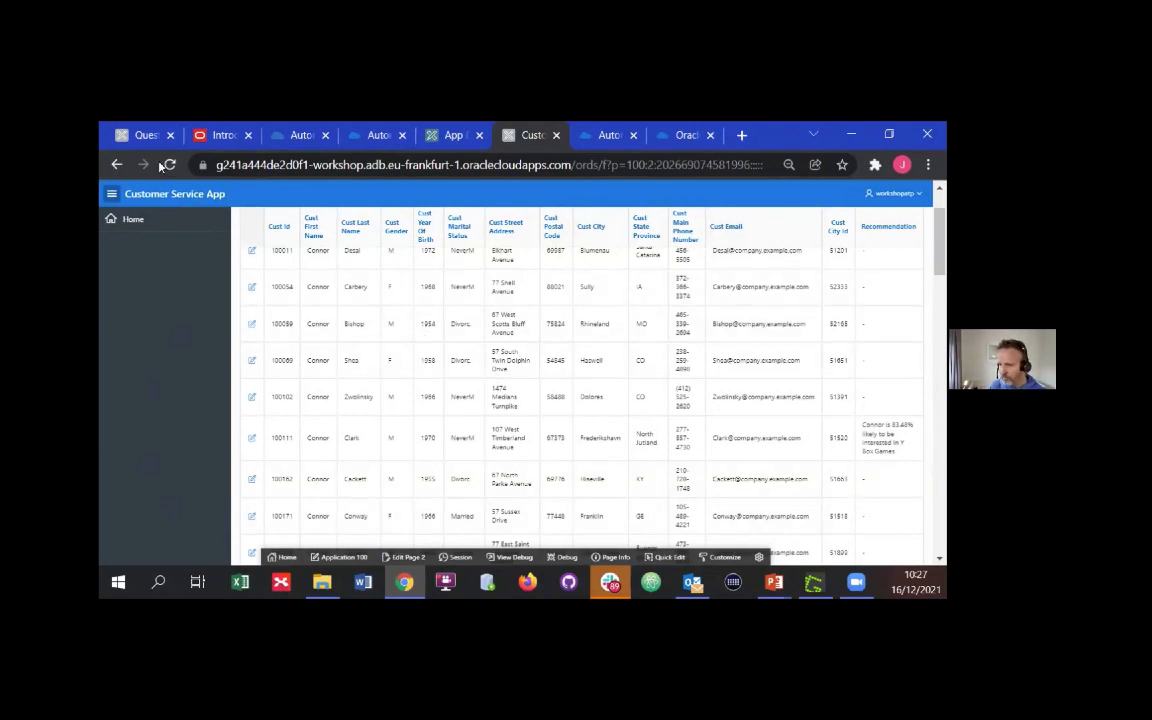
Dismiss Game Creator's session prompt, show the bookmarks bar and open the bookmarked Introduction to Data Science lab guide
{"action": "left_click", "coordinate": [140, 134]}
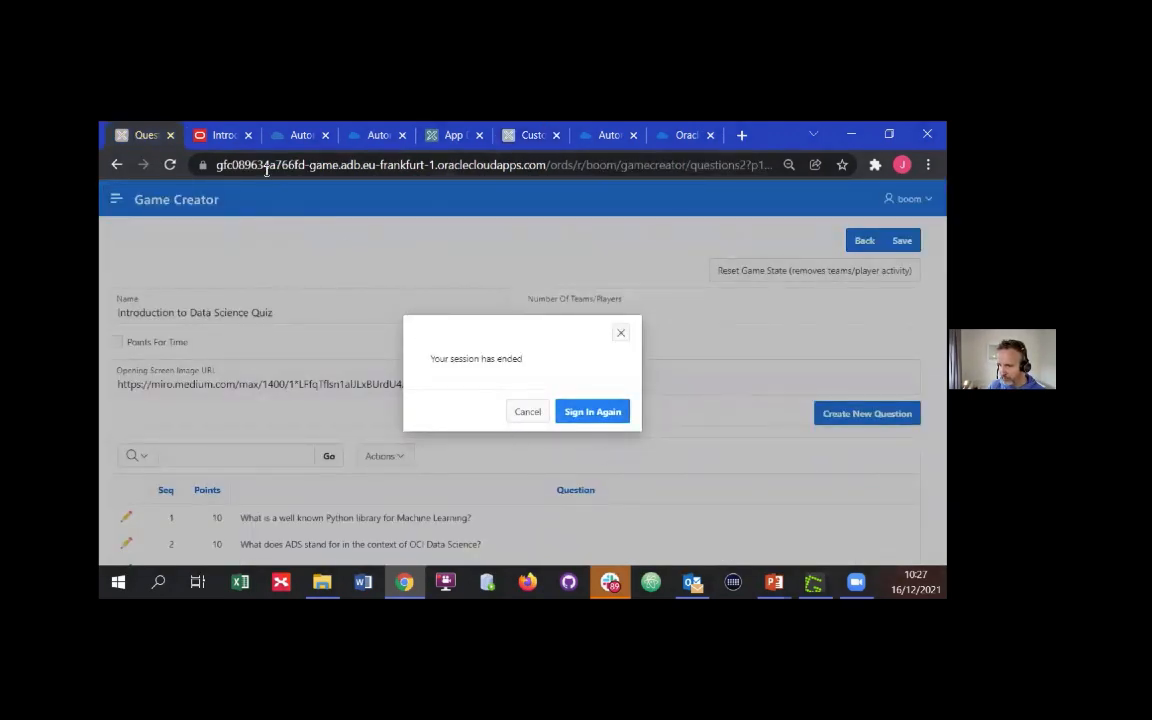
{"action": "left_click", "coordinate": [620, 332]}
{"action": "left_click", "coordinate": [928, 164]}
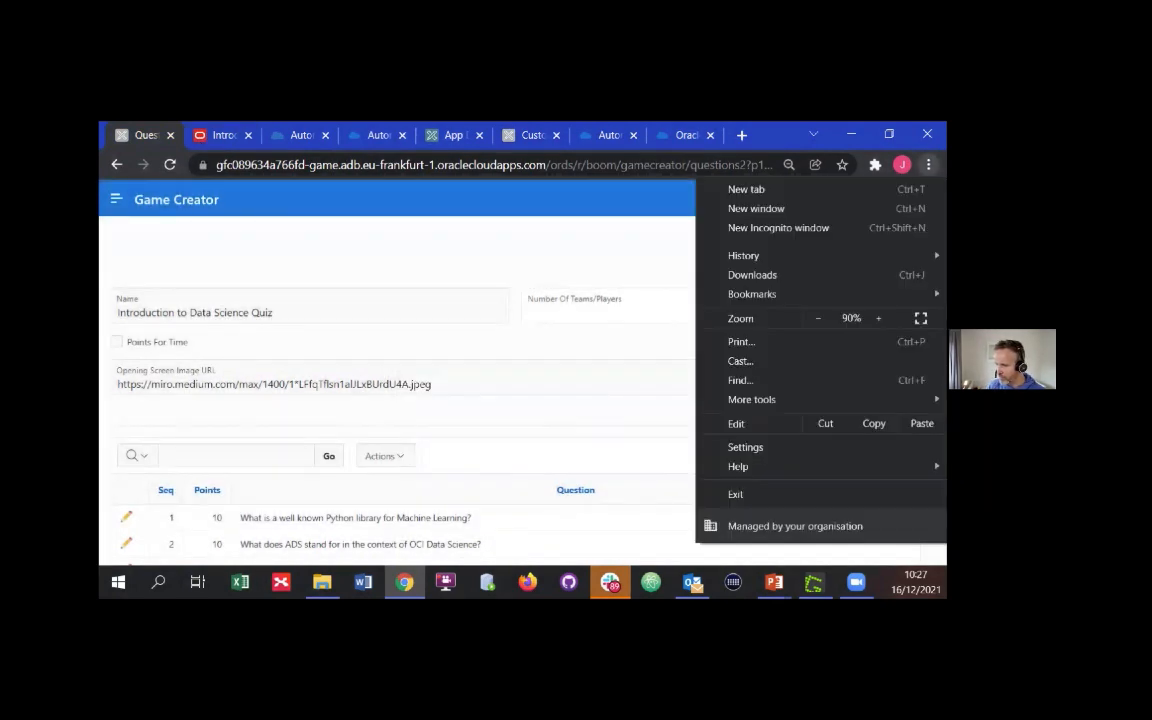
{"action": "mouse_move", "coordinate": [783, 297]}
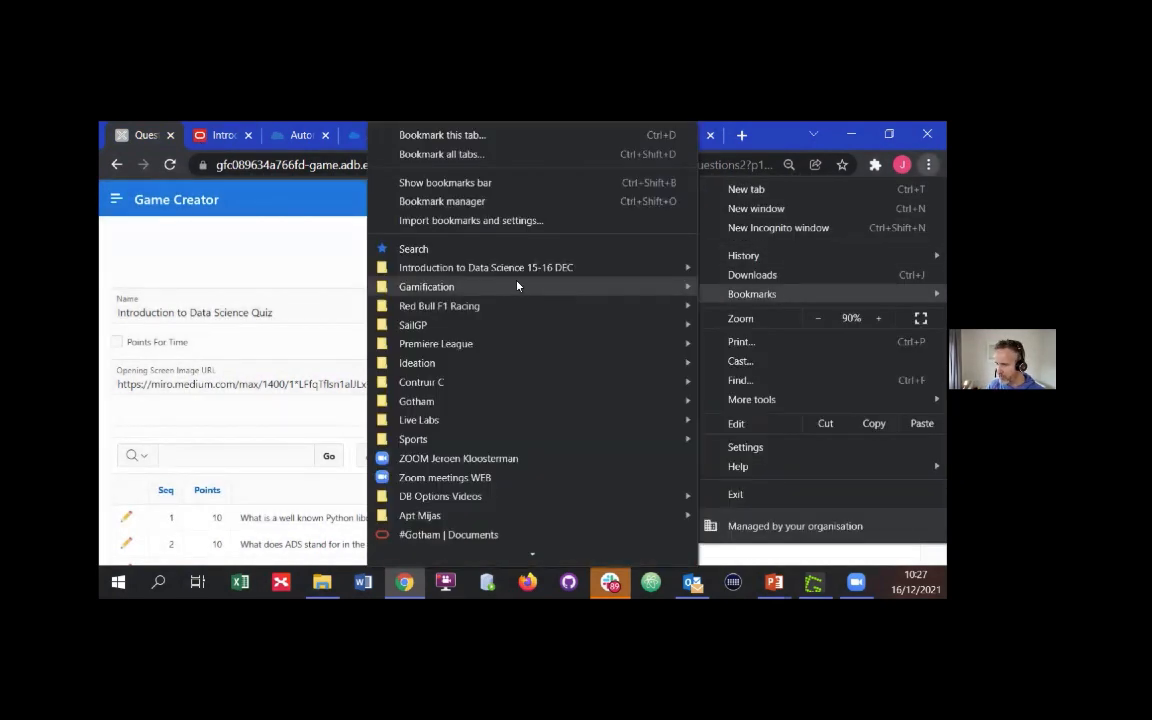
{"action": "left_click", "coordinate": [484, 183]}
{"action": "left_click", "coordinate": [257, 191]}
{"action": "left_click", "coordinate": [270, 272]}
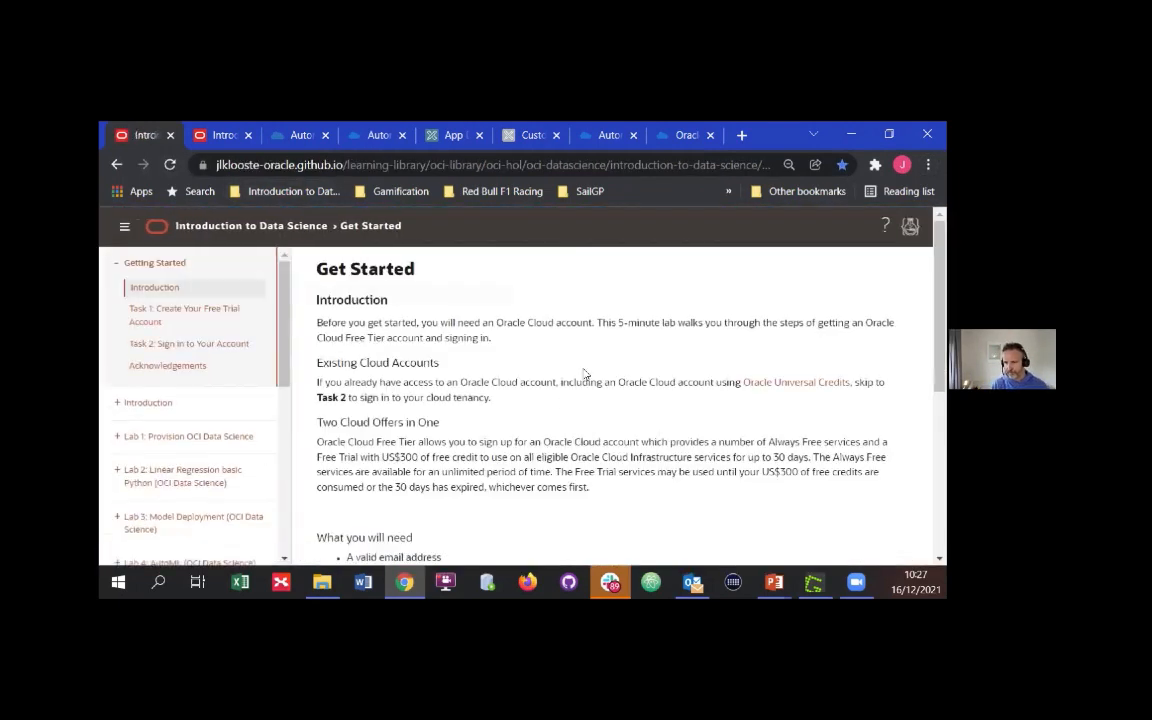
Collapse the Getting Started section and review the lab guide's list of labs through Lab 11
{"action": "left_click", "coordinate": [118, 262]}
{"action": "scroll", "coordinate": [193, 353], "scroll_direction": "down", "scroll_amount": 3}
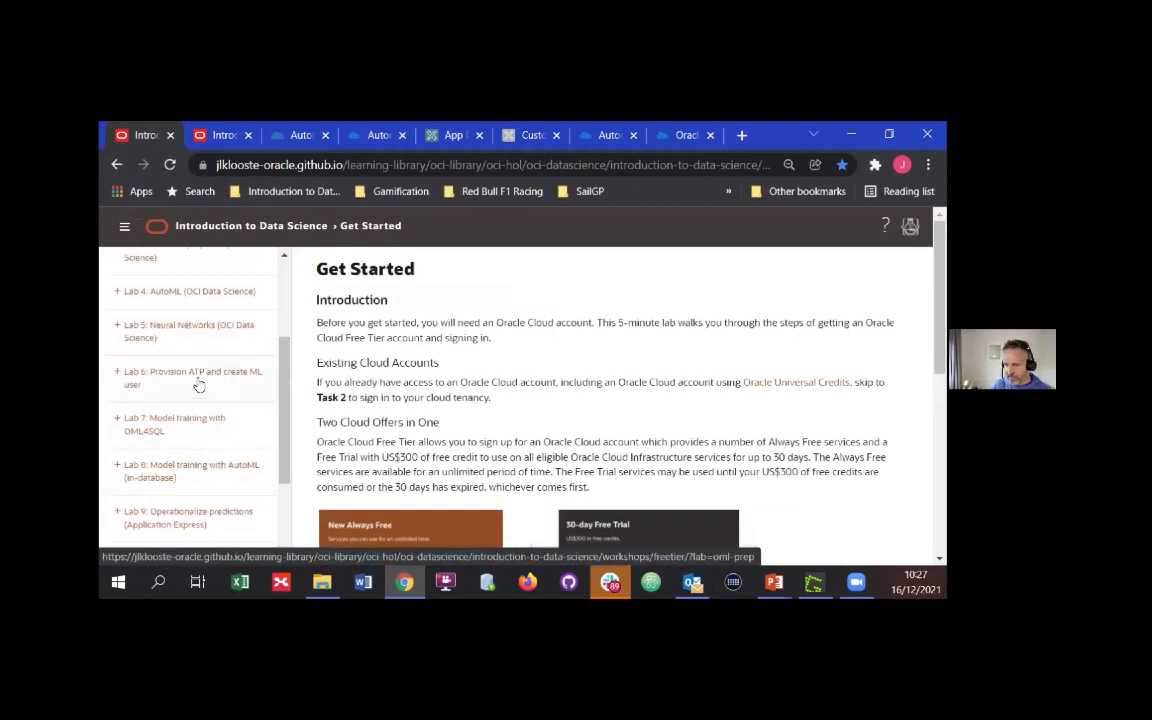
{"action": "scroll", "coordinate": [260, 430], "scroll_direction": "down", "scroll_amount": 1}
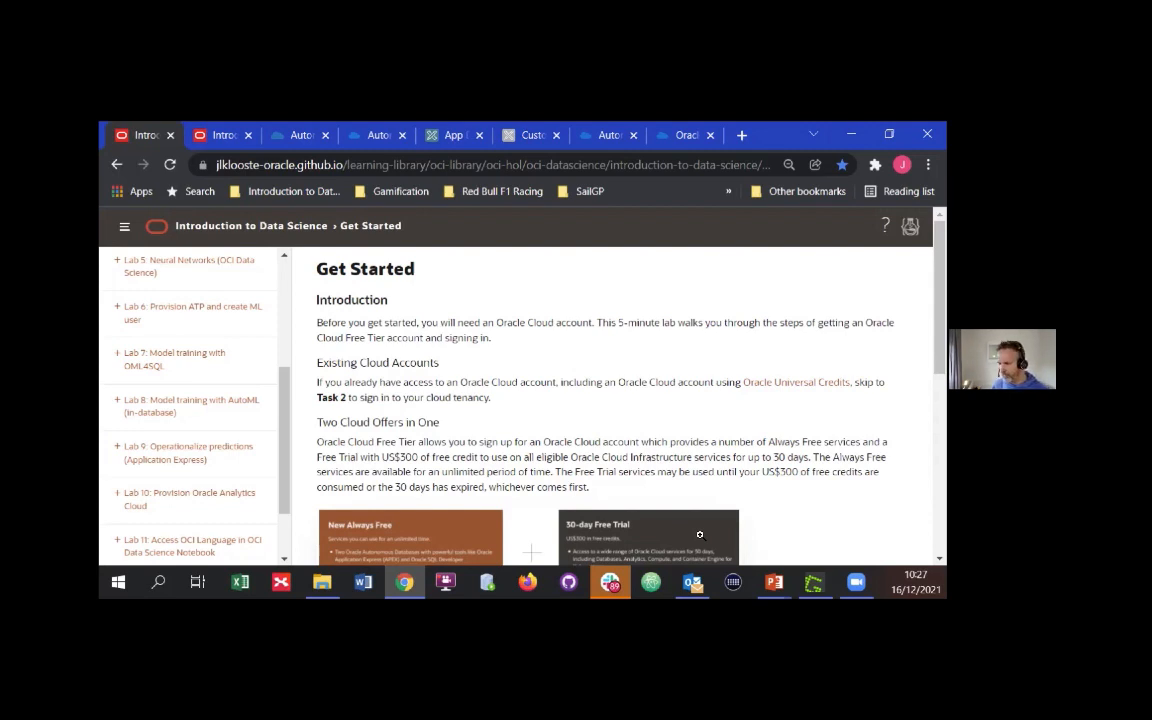
Switch to the PowerPoint slide on predicting product interest, and maximize the Predict Y Box Games notebook window over it
{"action": "left_click", "coordinate": [776, 585]}
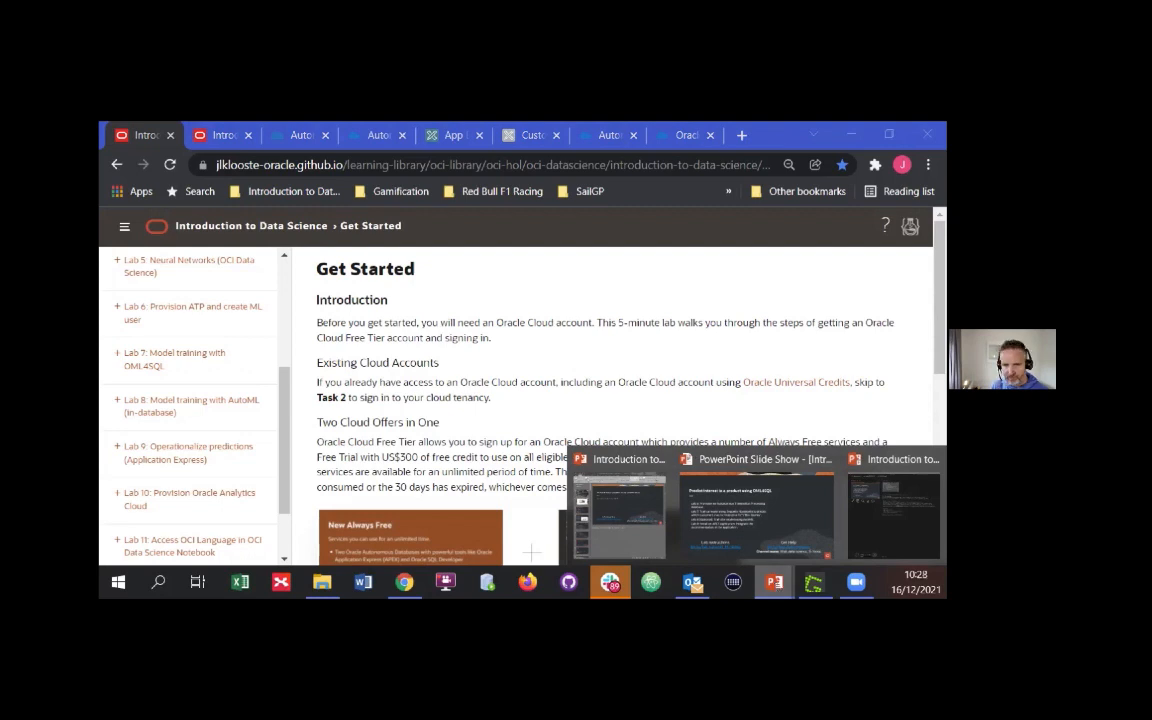
{"action": "left_click", "coordinate": [701, 528]}
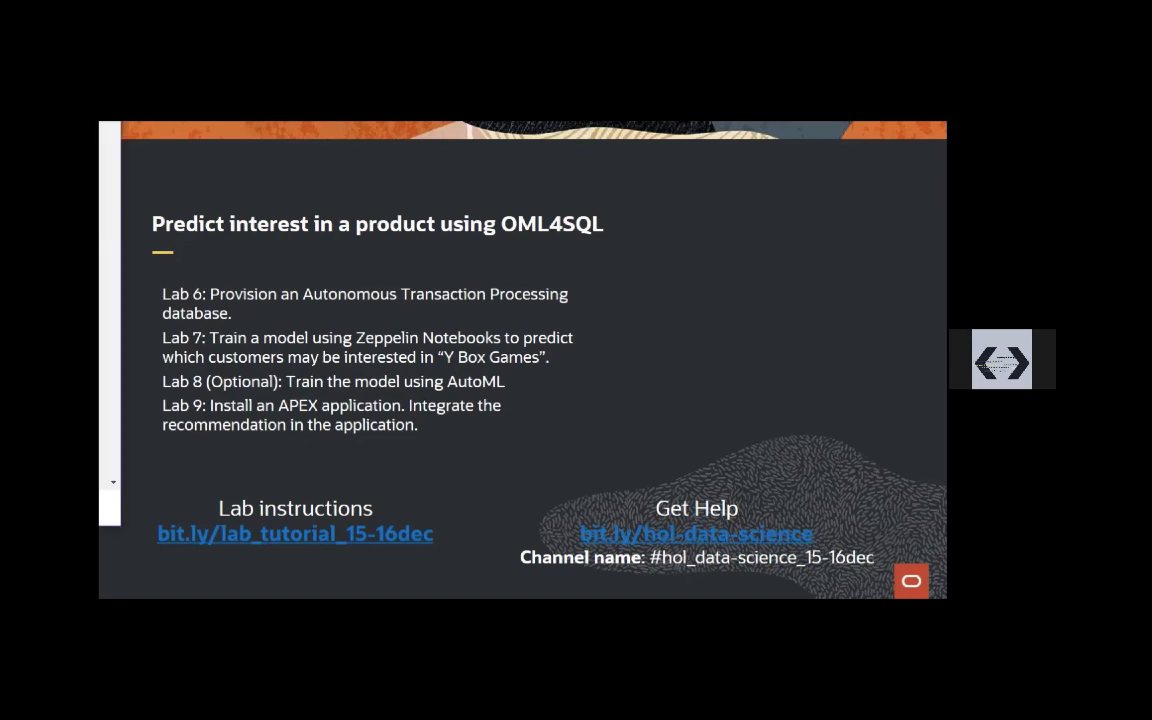
{"action": "left_click_drag", "start_coordinate": [290, 242], "coordinate": [432, 278]}
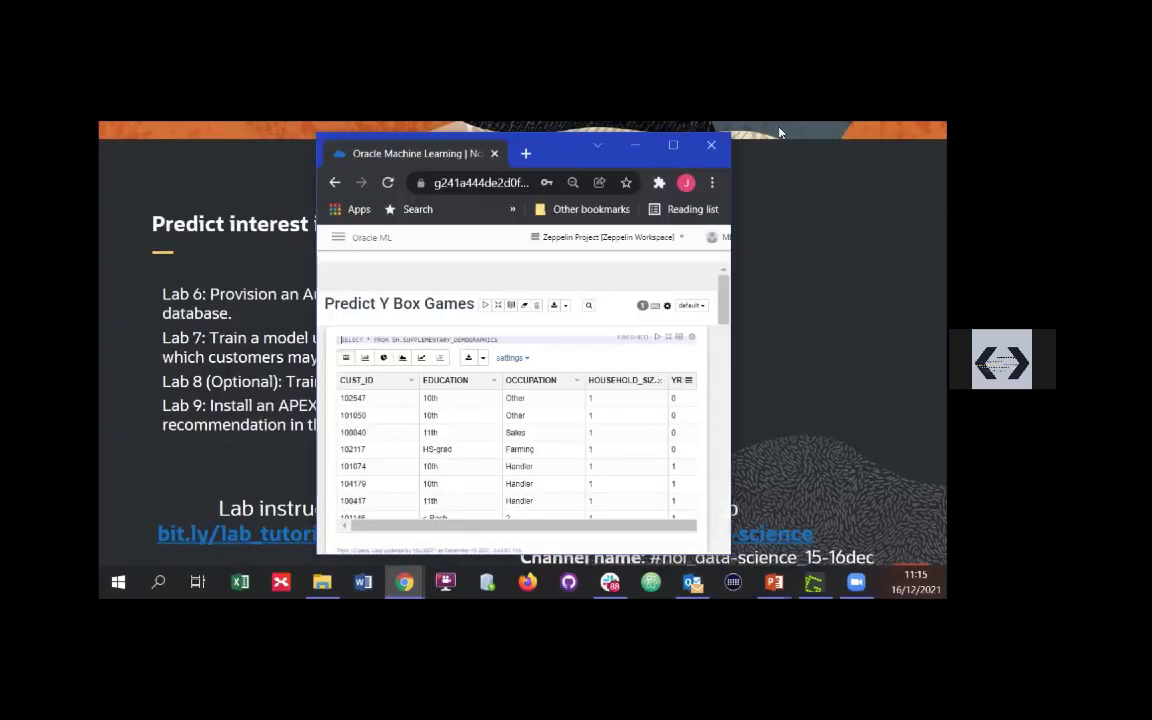
{"action": "left_click", "coordinate": [684, 149]}
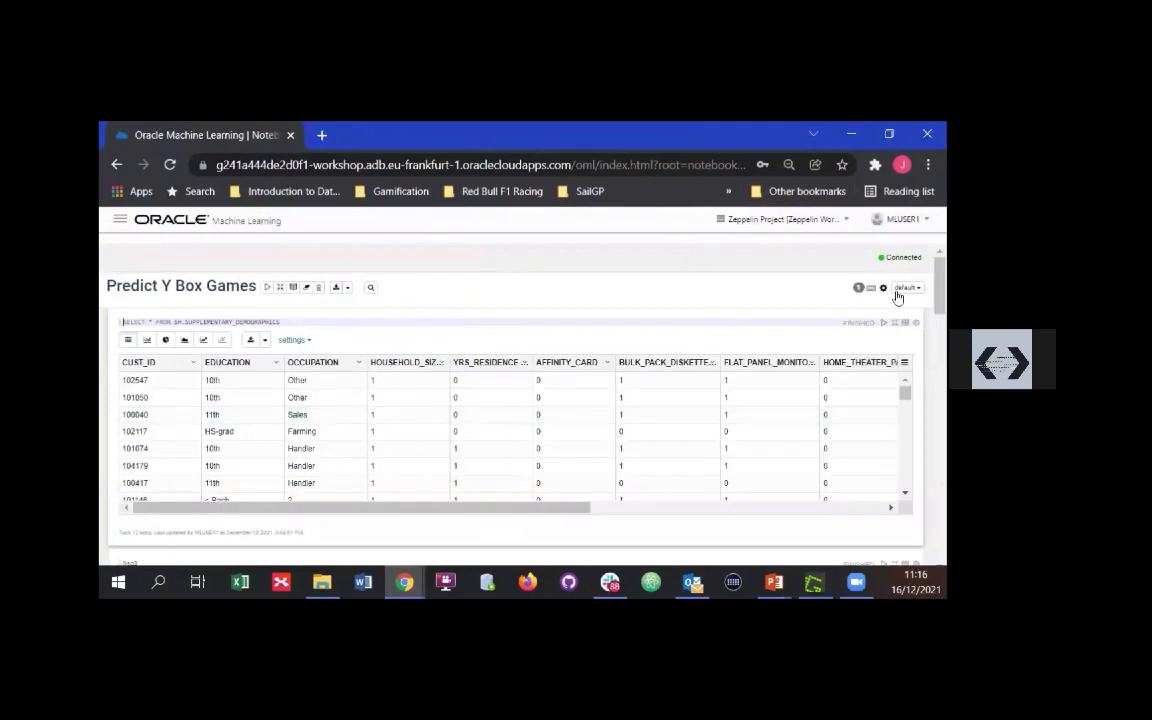
Review the Predict Y Box Games notebook from the training and test data tables through model creation to the N1_TEST_DATA prediction results
{"action": "scroll", "coordinate": [520, 400], "scroll_direction": "down", "scroll_amount": 5}
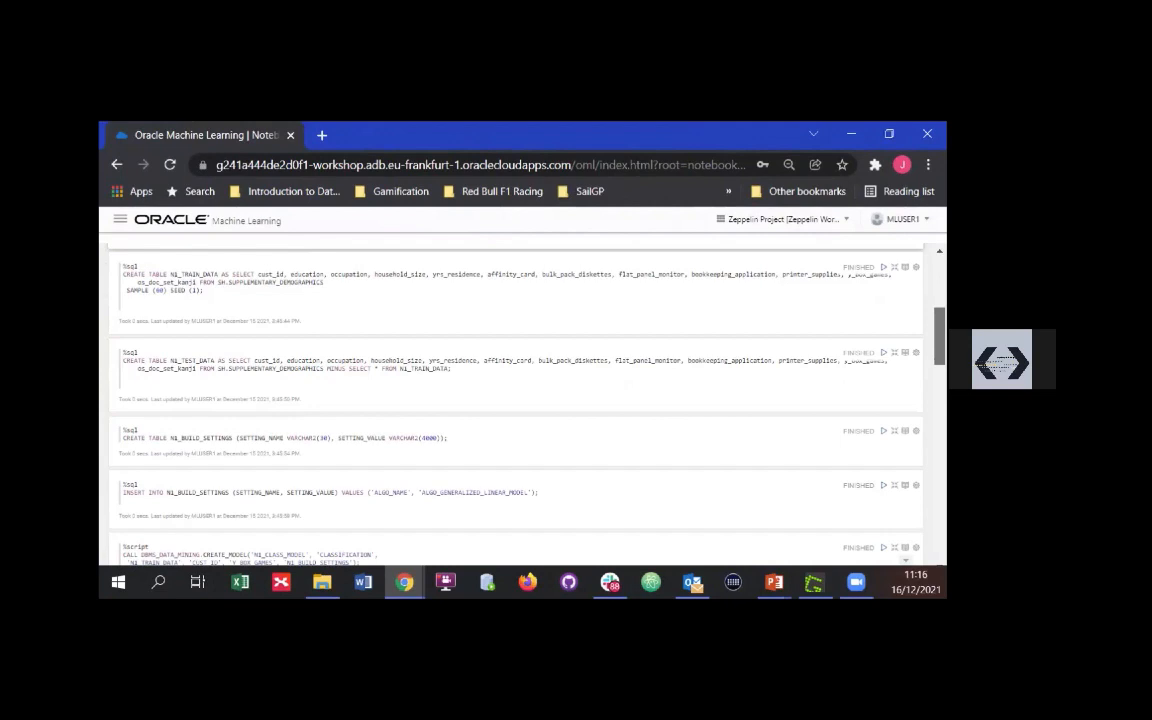
{"action": "scroll", "coordinate": [520, 400], "scroll_direction": "down", "scroll_amount": 1}
{"action": "scroll", "coordinate": [520, 400], "scroll_direction": "down", "scroll_amount": 1}
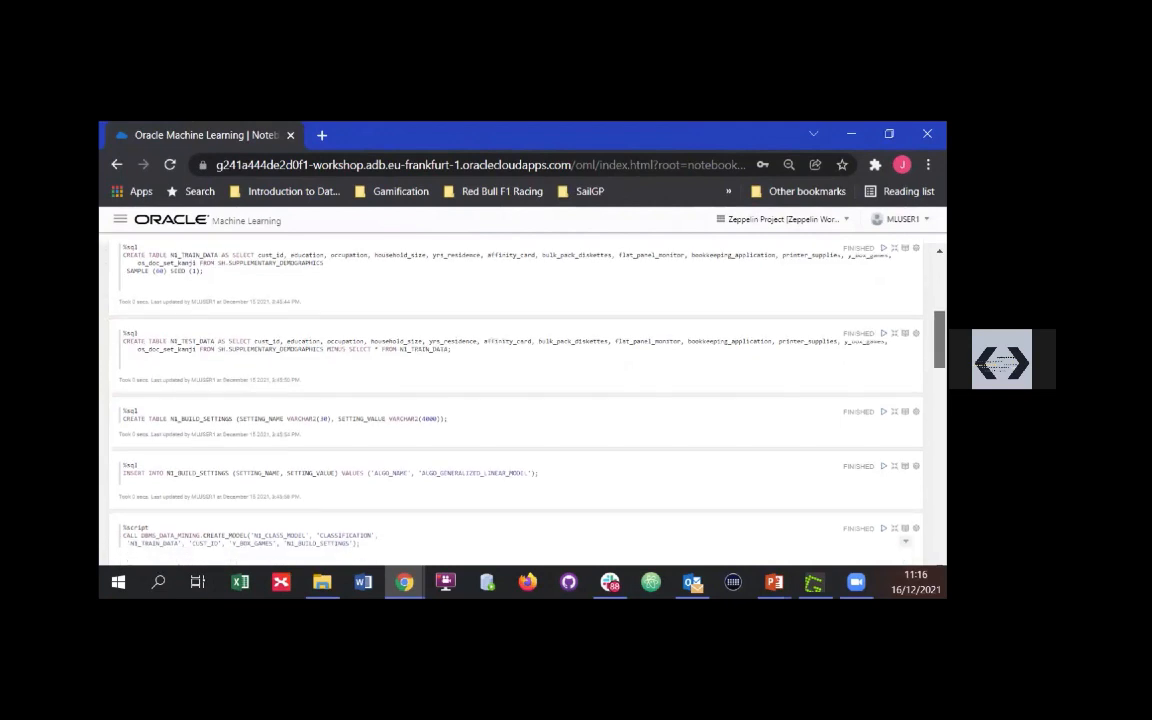
{"action": "scroll", "coordinate": [520, 400], "scroll_direction": "down", "scroll_amount": 4}
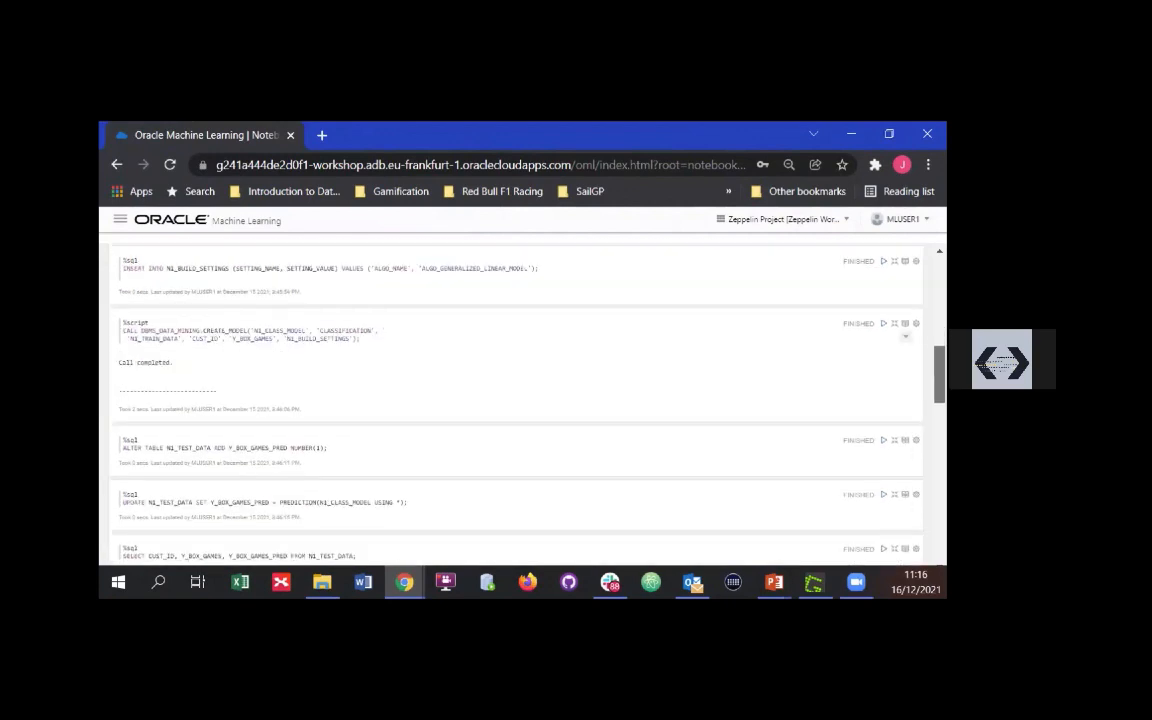
{"action": "scroll", "coordinate": [520, 400], "scroll_direction": "down", "scroll_amount": 5}
{"action": "scroll", "coordinate": [520, 400], "scroll_direction": "up", "scroll_amount": 5}
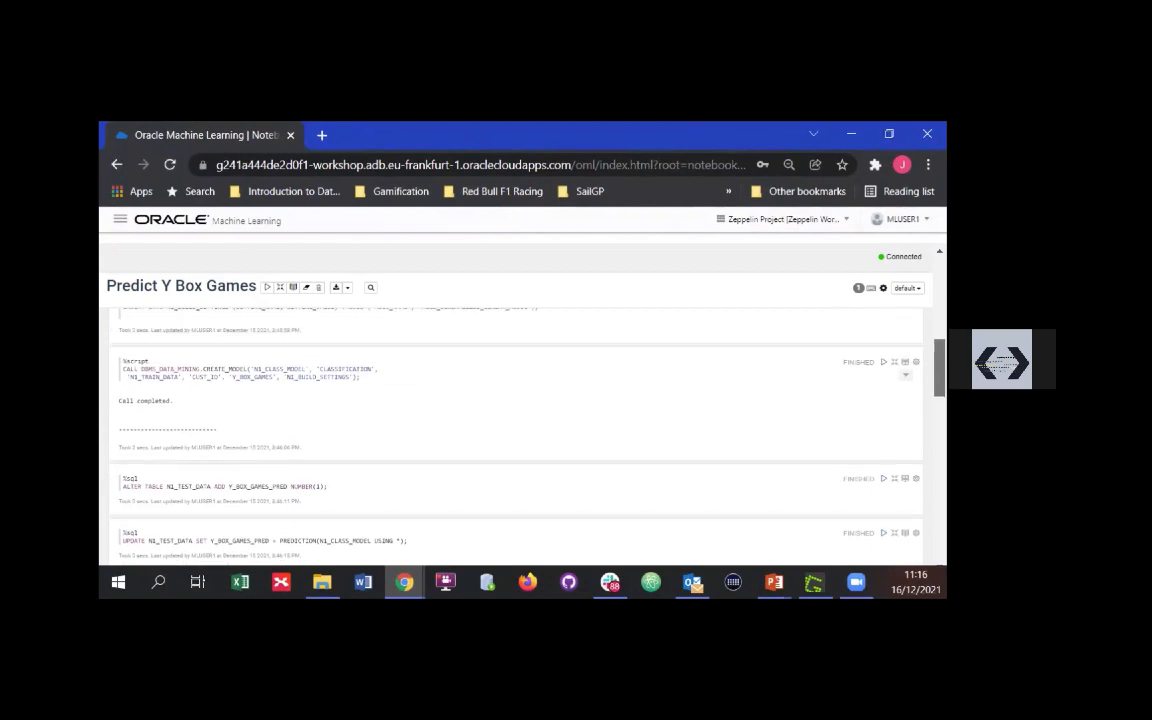
{"action": "scroll", "coordinate": [520, 400], "scroll_direction": "down", "scroll_amount": 5}
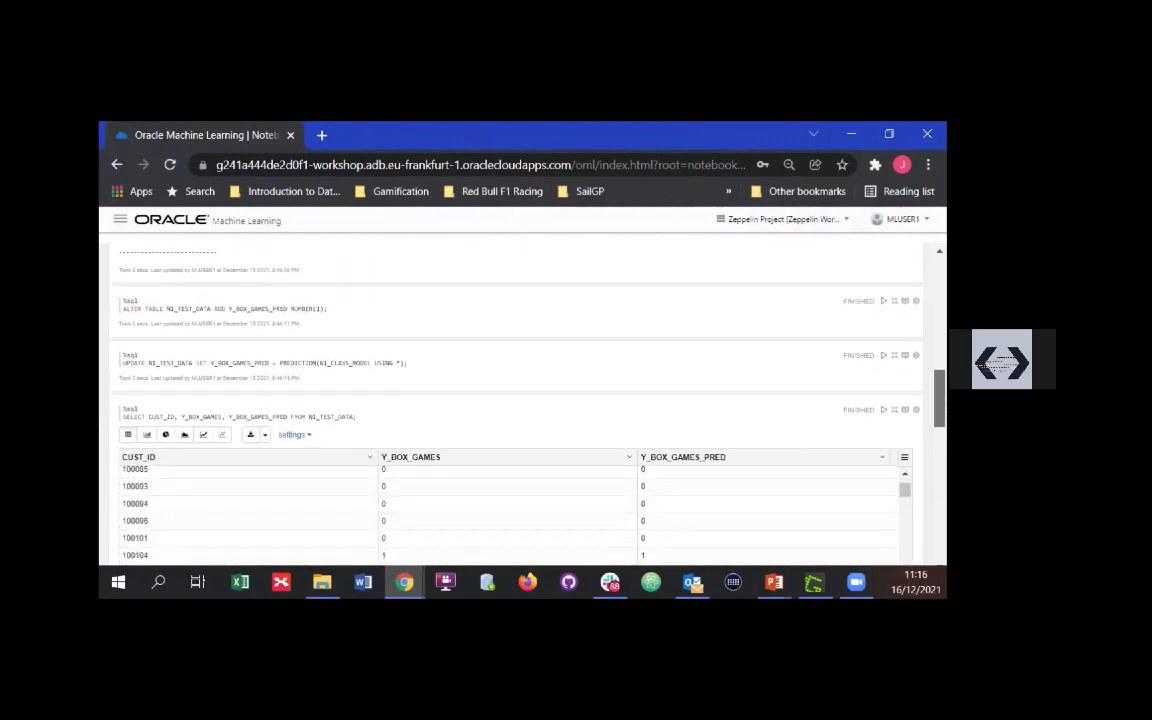
{"action": "scroll", "coordinate": [520, 400], "scroll_direction": "down", "scroll_amount": 2}
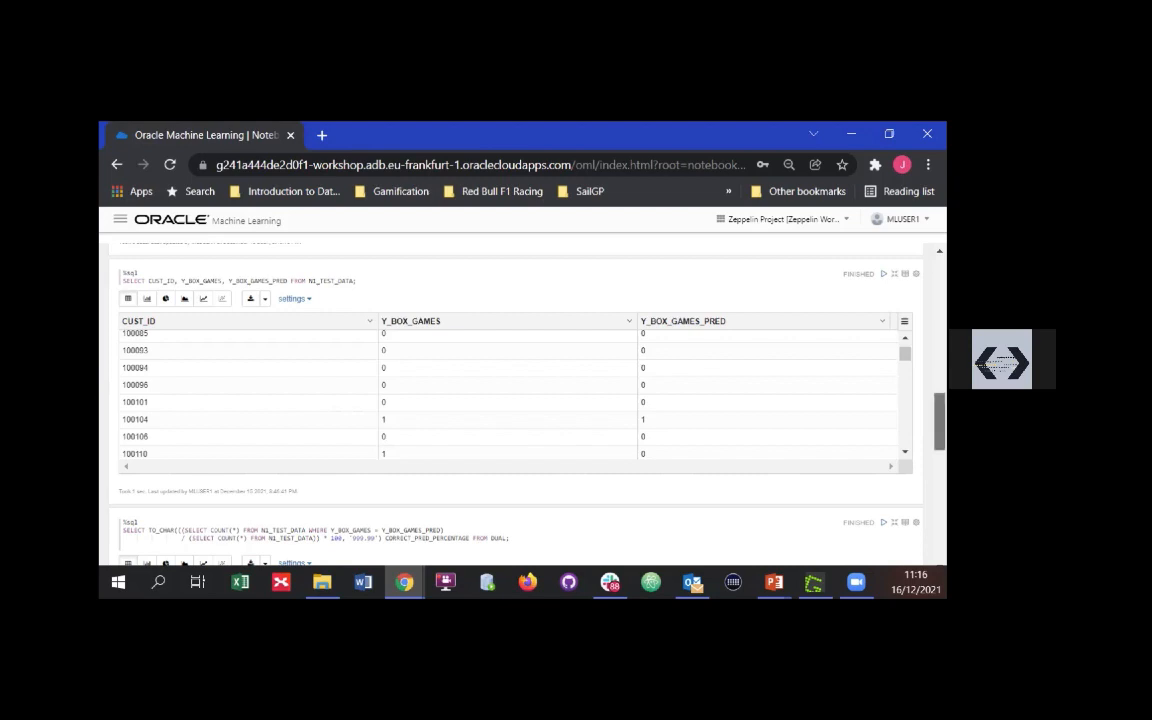
Highlight the query that calculates CORRECT_PRED_PERCENTAGE, clear the selection and point out its result row
{"action": "scroll", "coordinate": [769, 391], "scroll_direction": "down", "scroll_amount": 3}
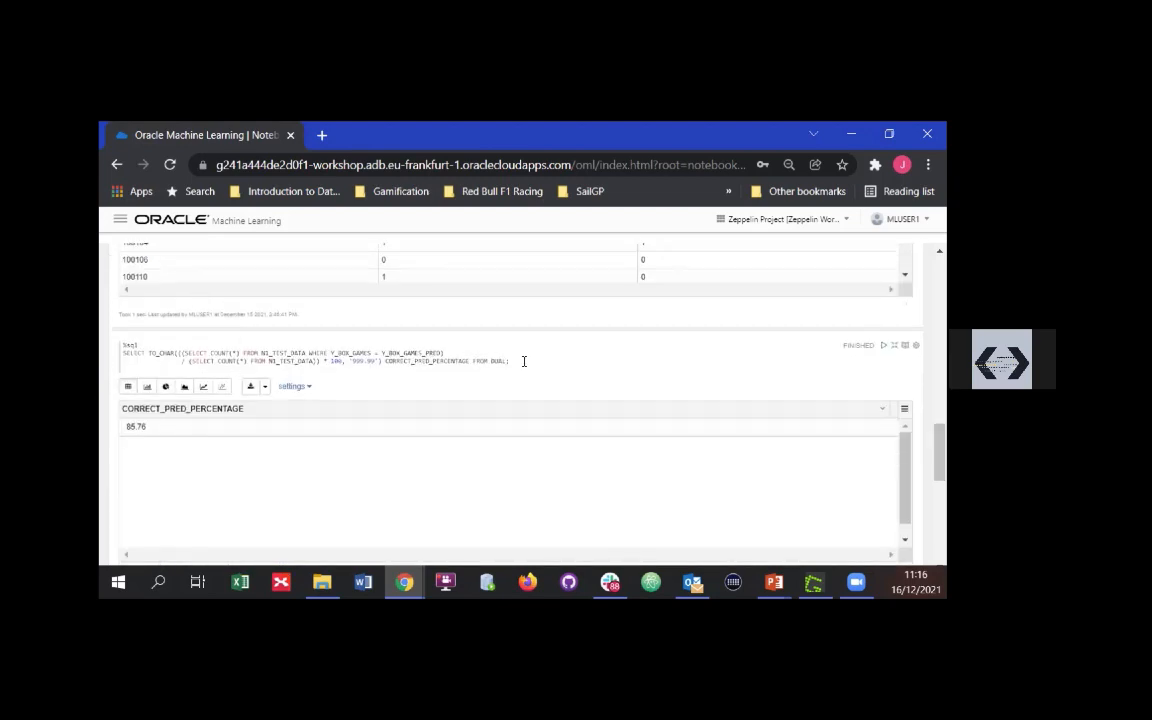
{"action": "left_click_drag", "start_coordinate": [523, 361], "coordinate": [118, 344]}
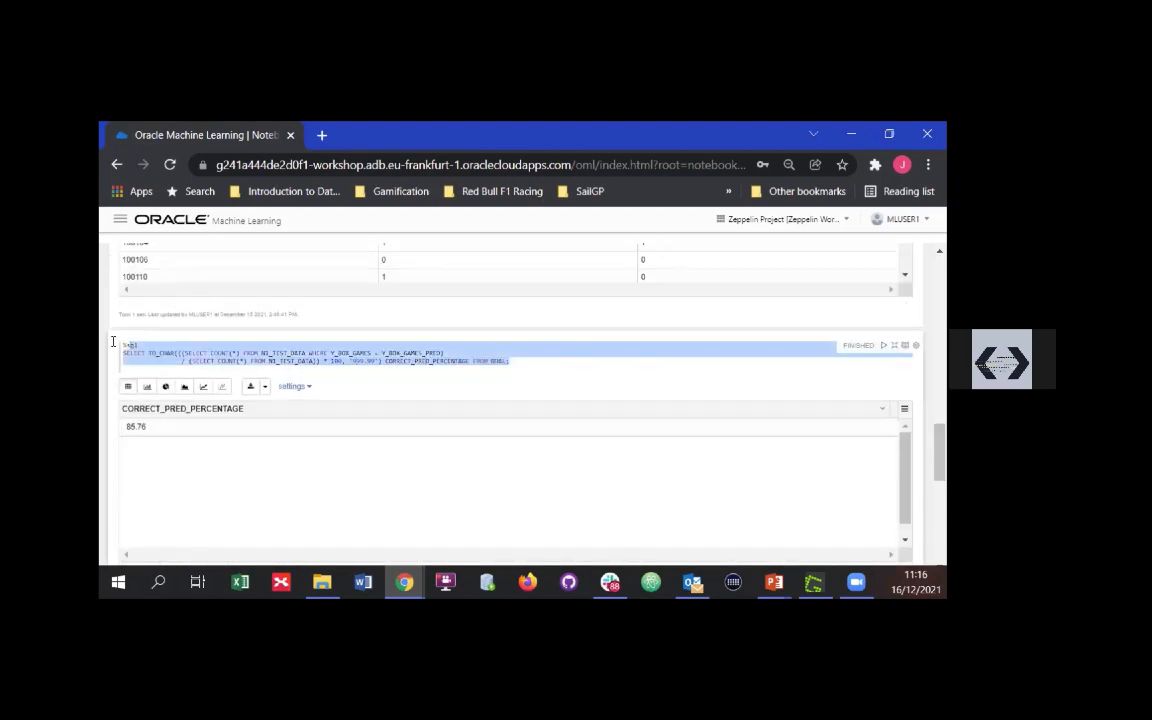
{"action": "left_click", "coordinate": [545, 358]}
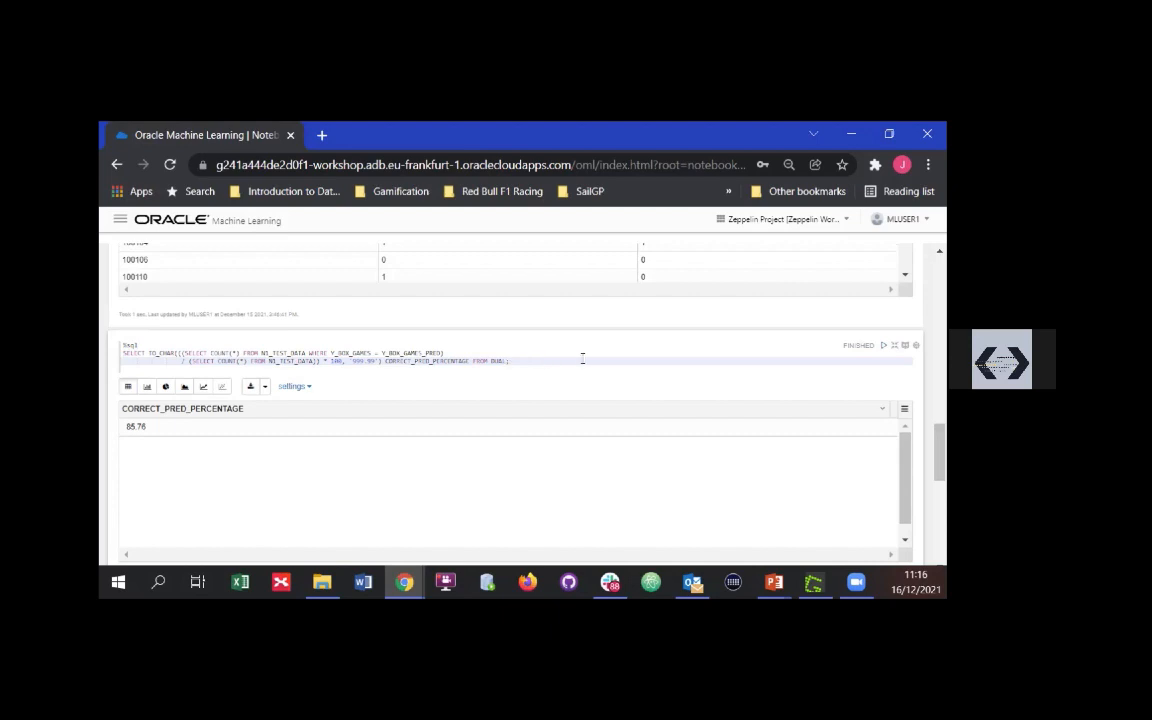
{"action": "left_click", "coordinate": [193, 425]}
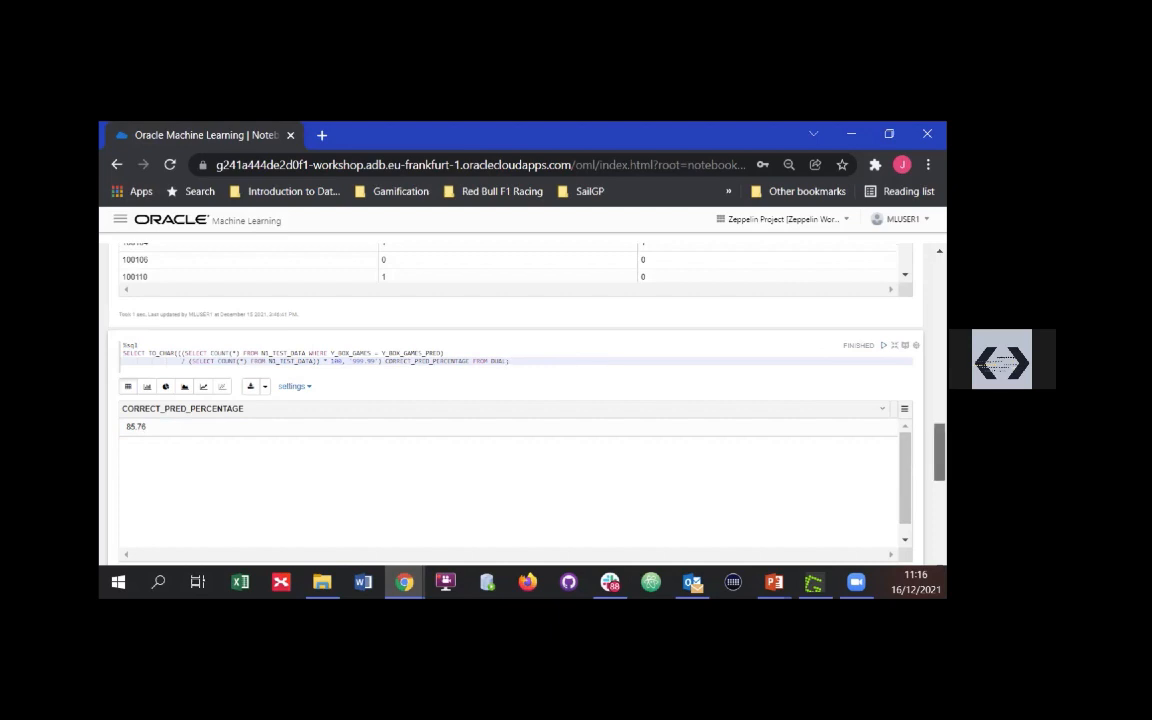
Highlight the N1_TEST_DATA query that counts rows grouped by Y_BOX_GAMES and Y_BOX_GAMES_PRED
{"action": "scroll", "coordinate": [520, 400], "scroll_direction": "down", "scroll_amount": 10}
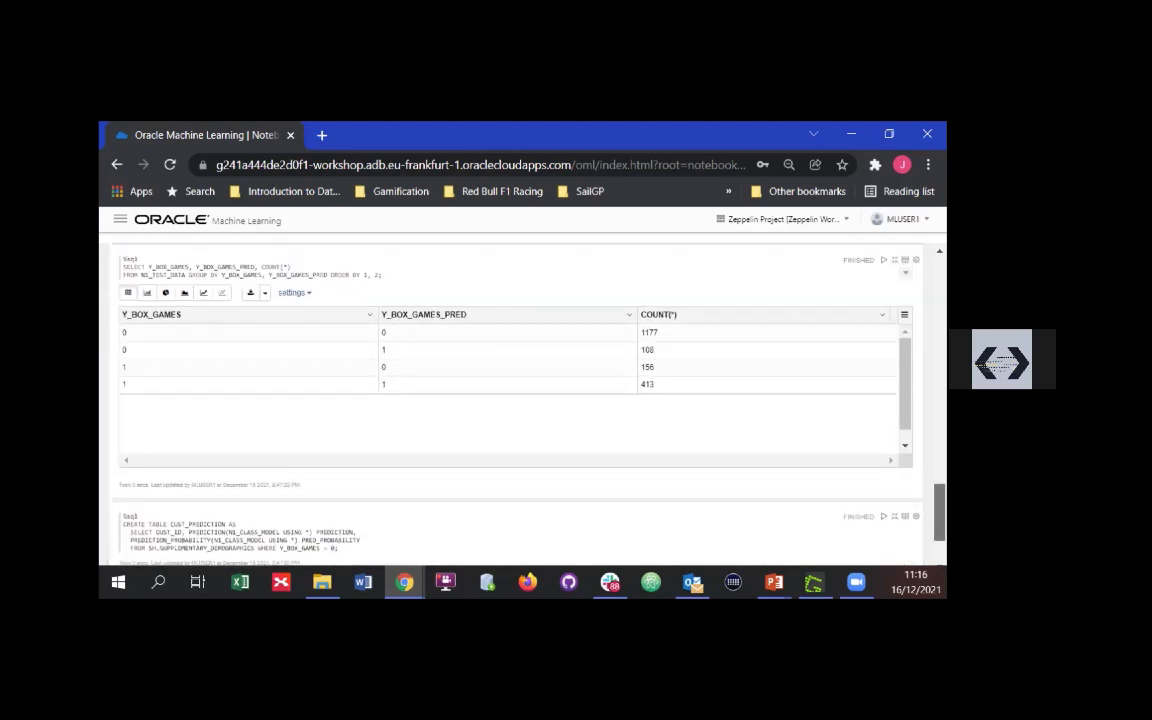
{"action": "scroll", "coordinate": [488, 468], "scroll_direction": "down", "scroll_amount": 1}
{"action": "scroll", "coordinate": [488, 468], "scroll_direction": "up", "scroll_amount": 2}
{"action": "scroll", "coordinate": [488, 468], "scroll_direction": "down", "scroll_amount": 1}
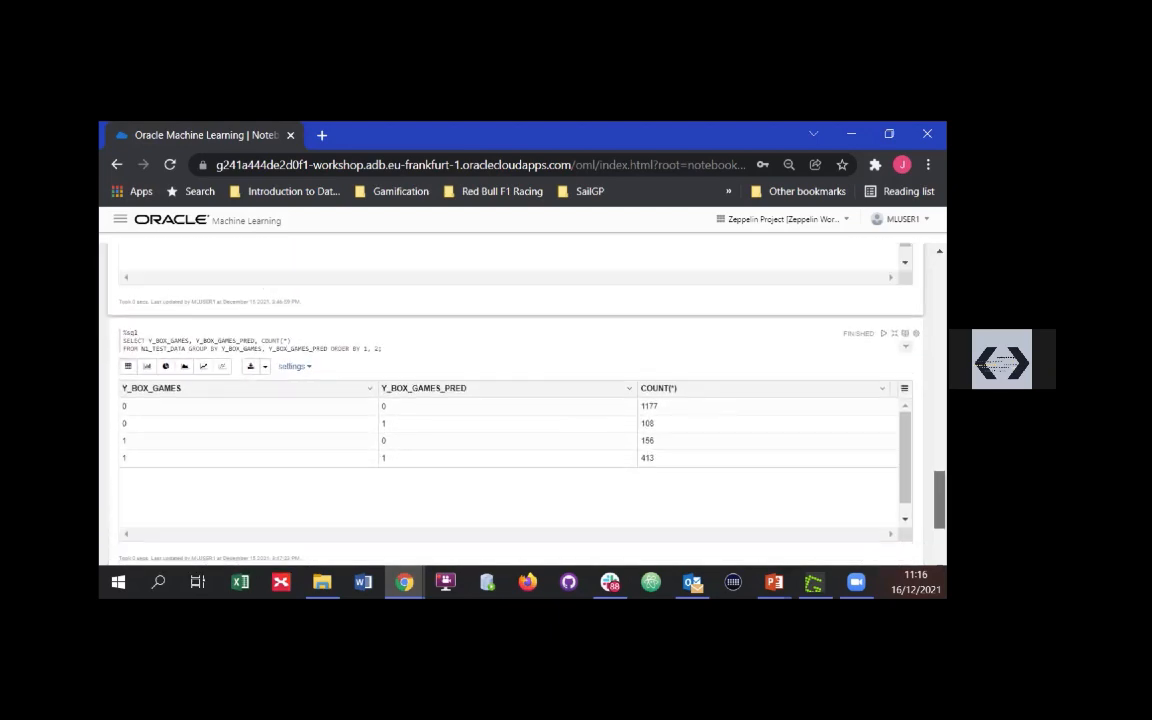
{"action": "left_click_drag", "start_coordinate": [442, 346], "coordinate": [116, 345]}
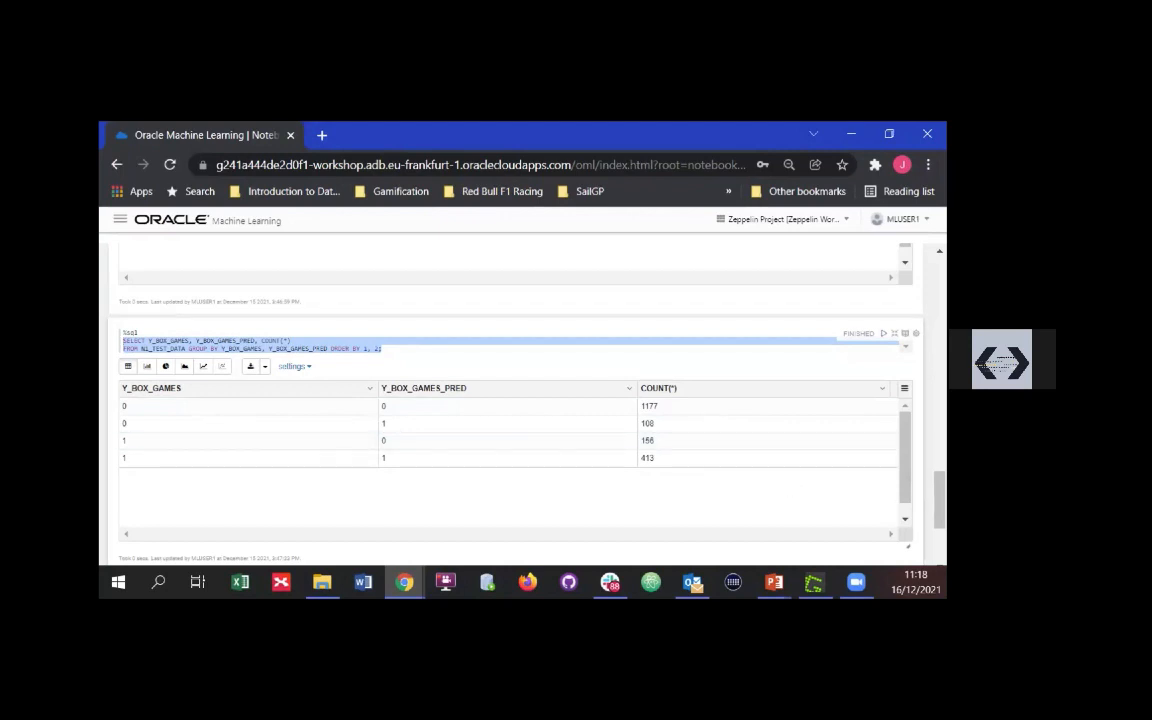
Select the entire code of the paragraph that creates the CUST_PREDICTION table from SH.SUPPLEMENTARY_DEMOGRAPHICS
{"action": "scroll", "coordinate": [713, 495], "scroll_direction": "down", "scroll_amount": 1}
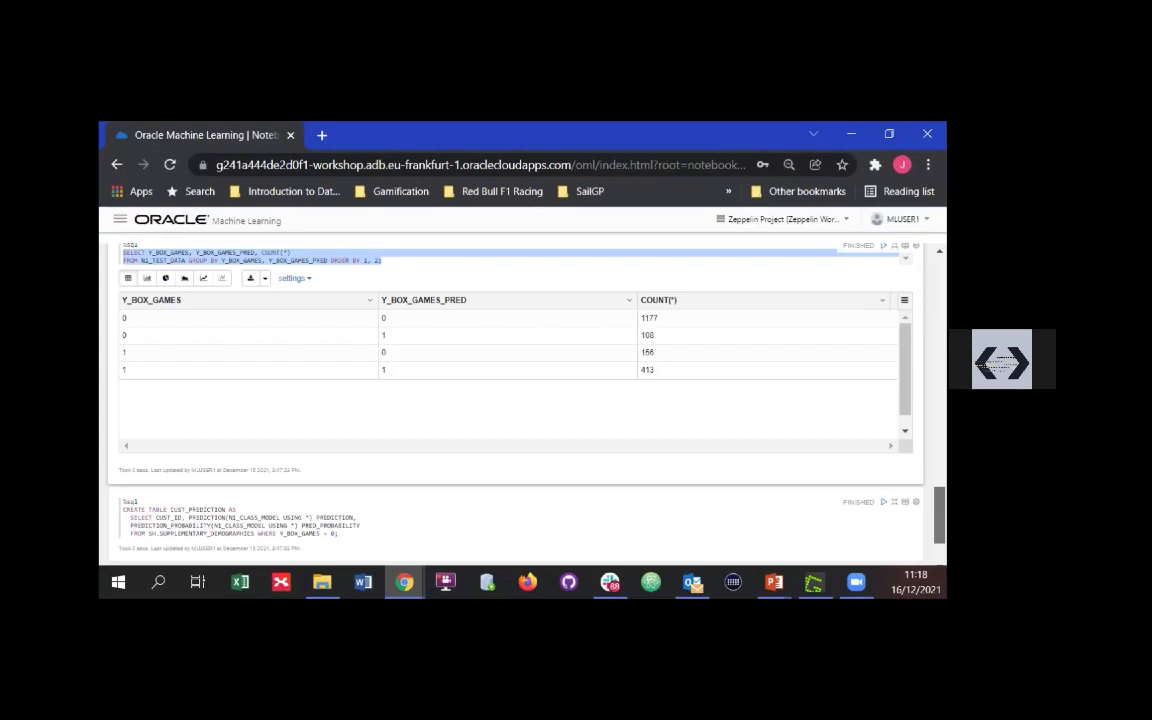
{"action": "scroll", "coordinate": [375, 458], "scroll_direction": "down", "scroll_amount": 1}
{"action": "left_click", "coordinate": [368, 435]}
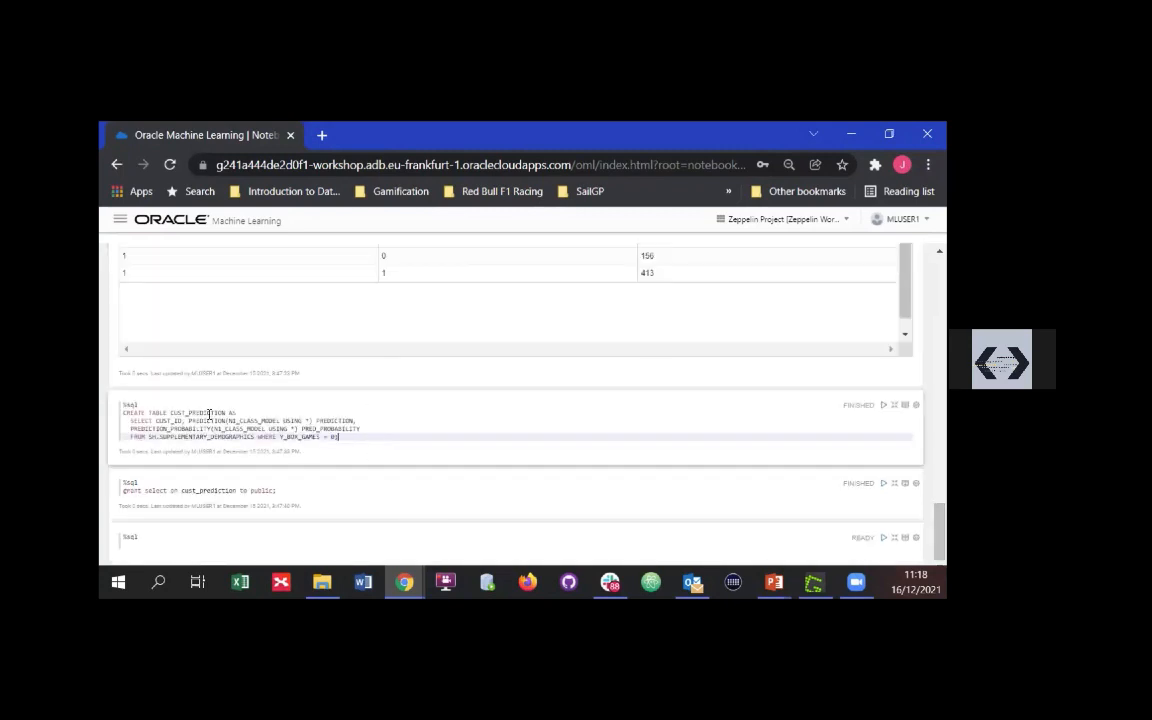
{"action": "key", "text": "ctrl+a"}
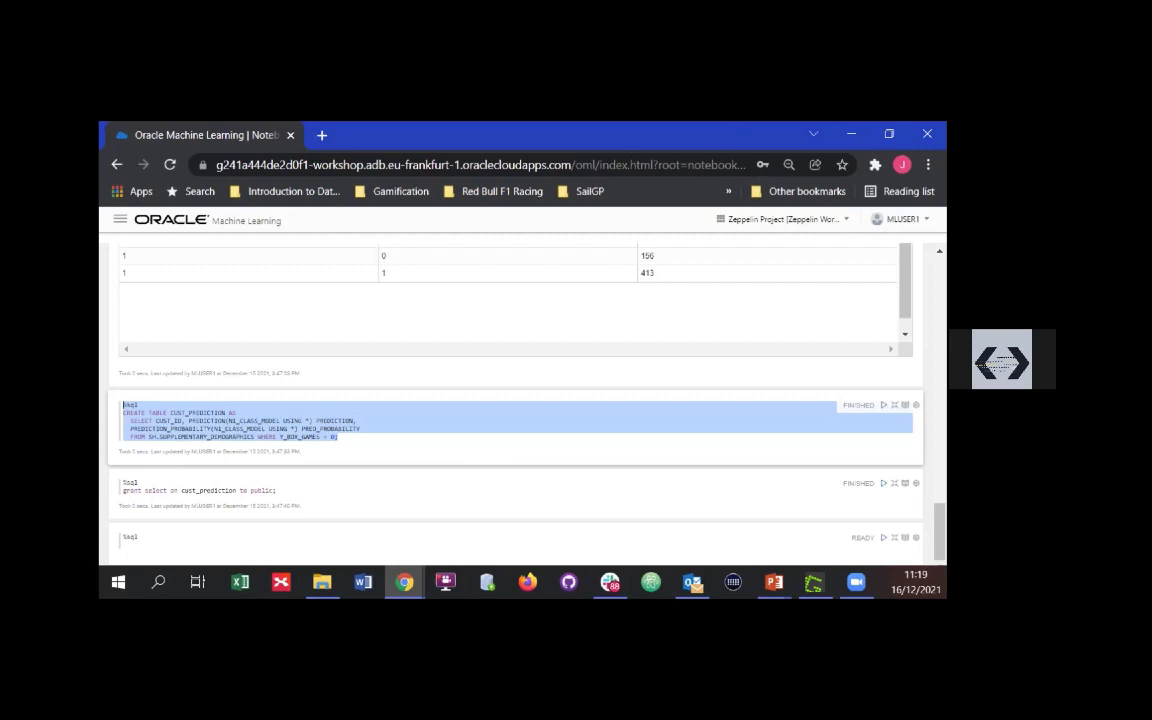
Minimize the notebook window, switch to the browser window with the WORKSHOP database sign-in page, and sign in as admin
{"action": "left_click", "coordinate": [857, 138]}
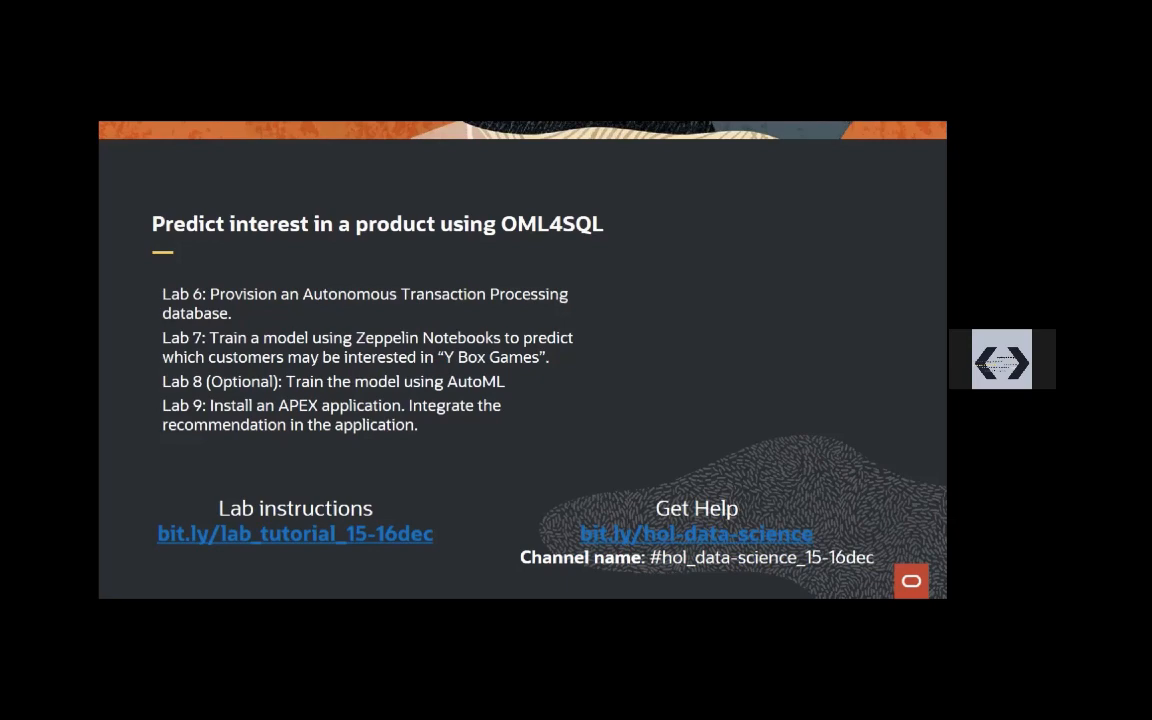
{"action": "key", "text": "alt+Tab"}
{"action": "left_click", "coordinate": [710, 420]}
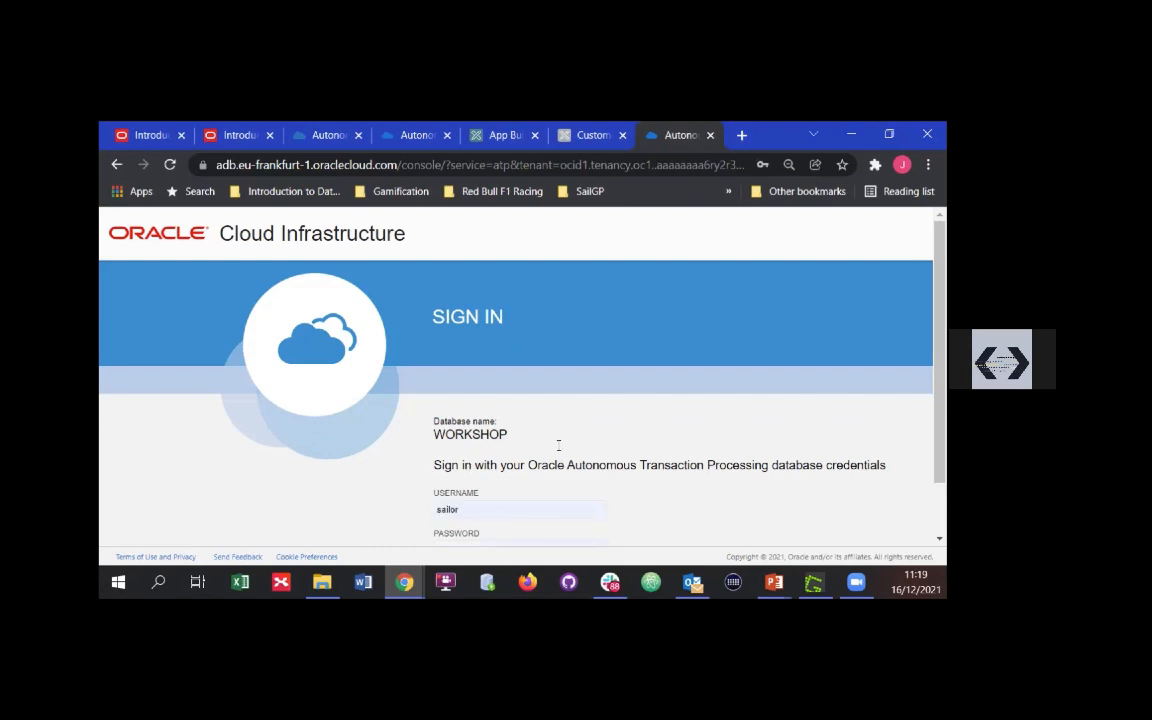
{"action": "scroll", "coordinate": [540, 450], "scroll_direction": "down", "scroll_amount": 1}
{"action": "left_click_drag", "start_coordinate": [517, 450], "coordinate": [257, 437]}
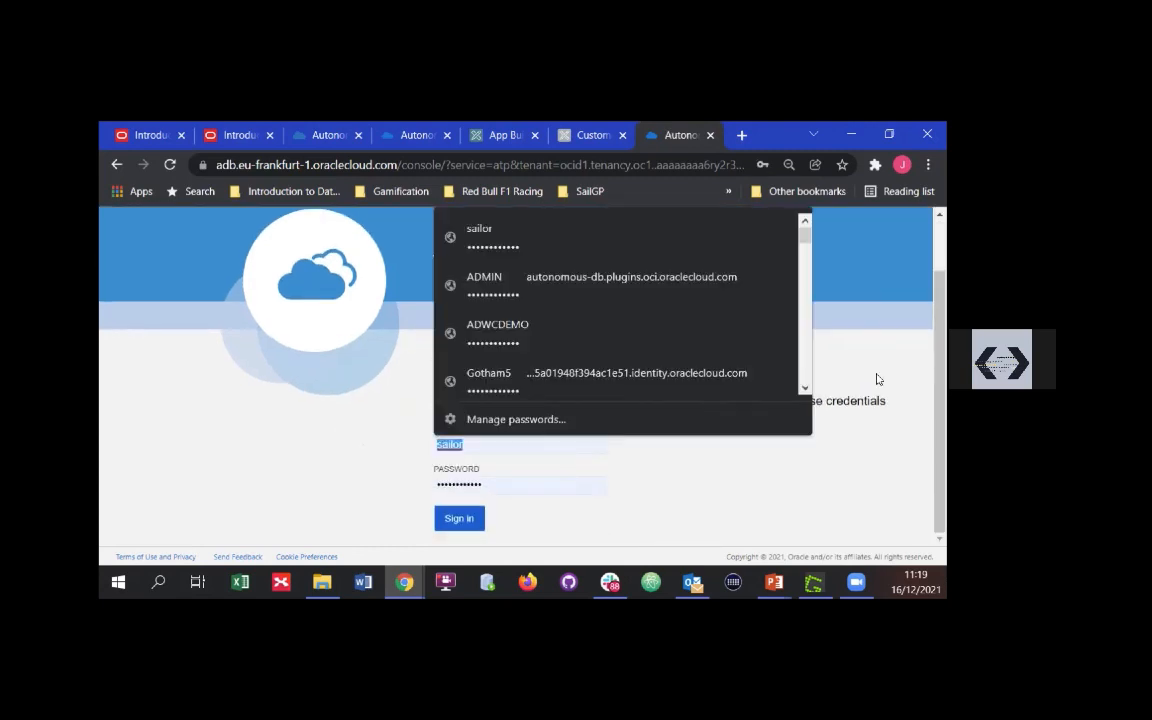
{"action": "type", "text": "admin"}
{"action": "key", "text": "Return"}
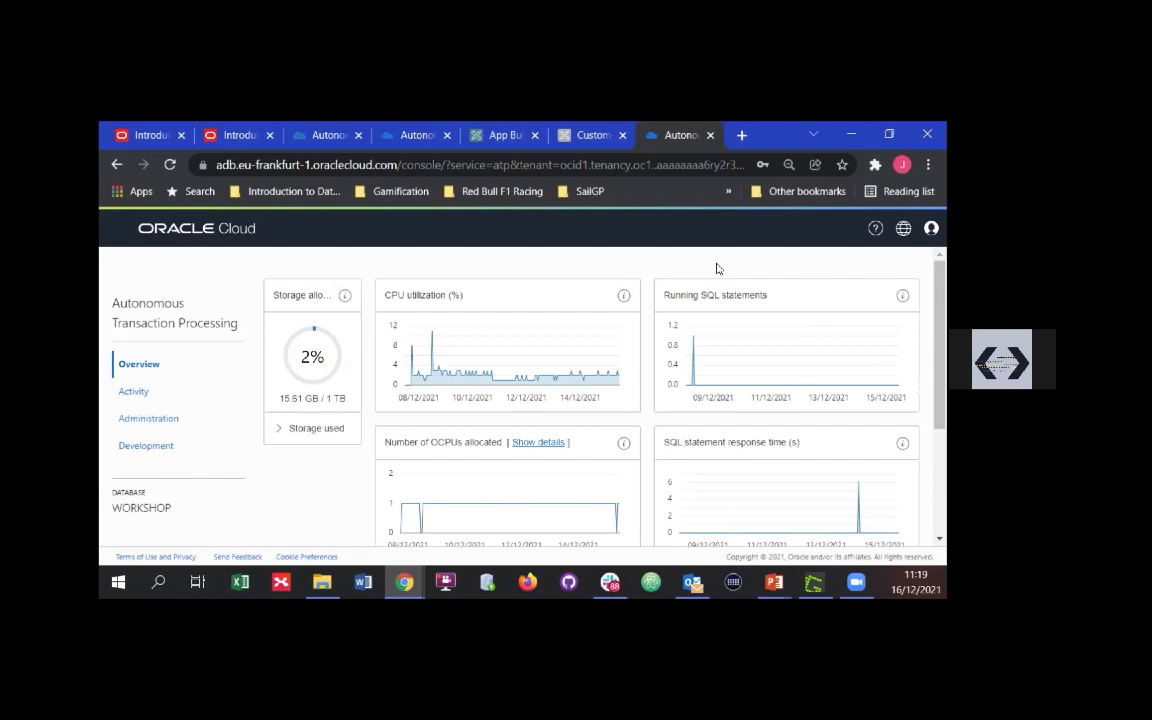
Open the Oracle Machine Learning User Interface from the database console's development tools and sign in as mluser1
{"action": "left_click", "coordinate": [146, 446]}
{"action": "scroll", "coordinate": [600, 435], "scroll_direction": "down", "scroll_amount": 5}
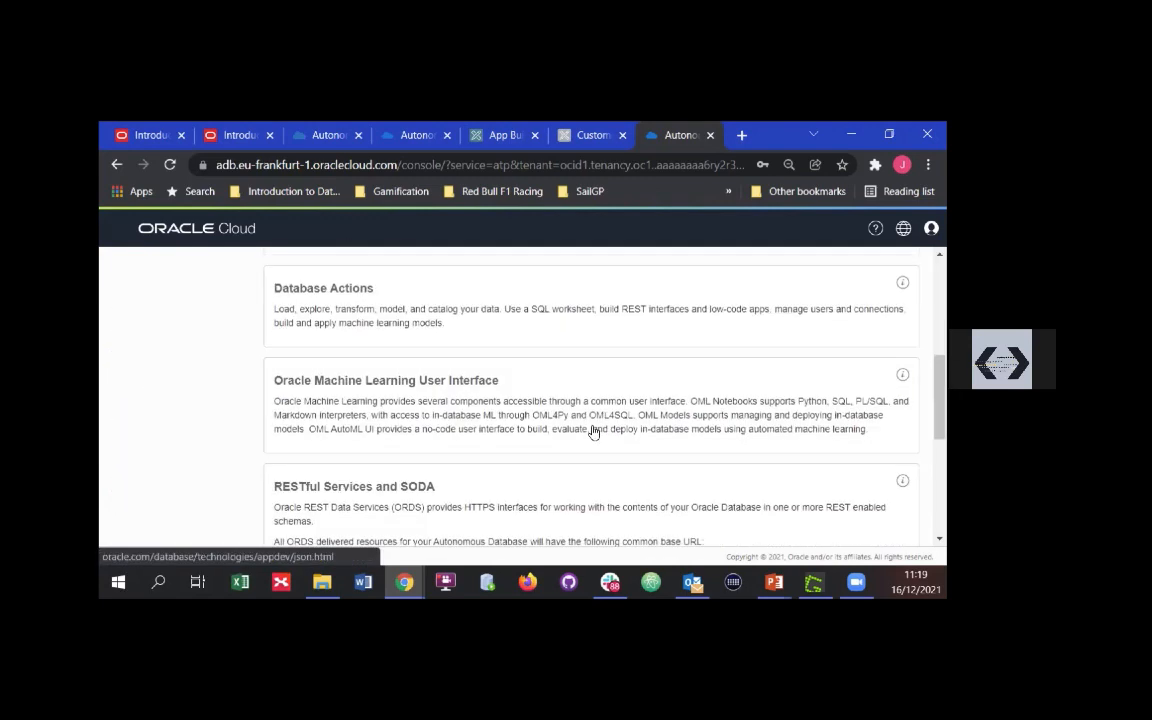
{"action": "left_click", "coordinate": [487, 399]}
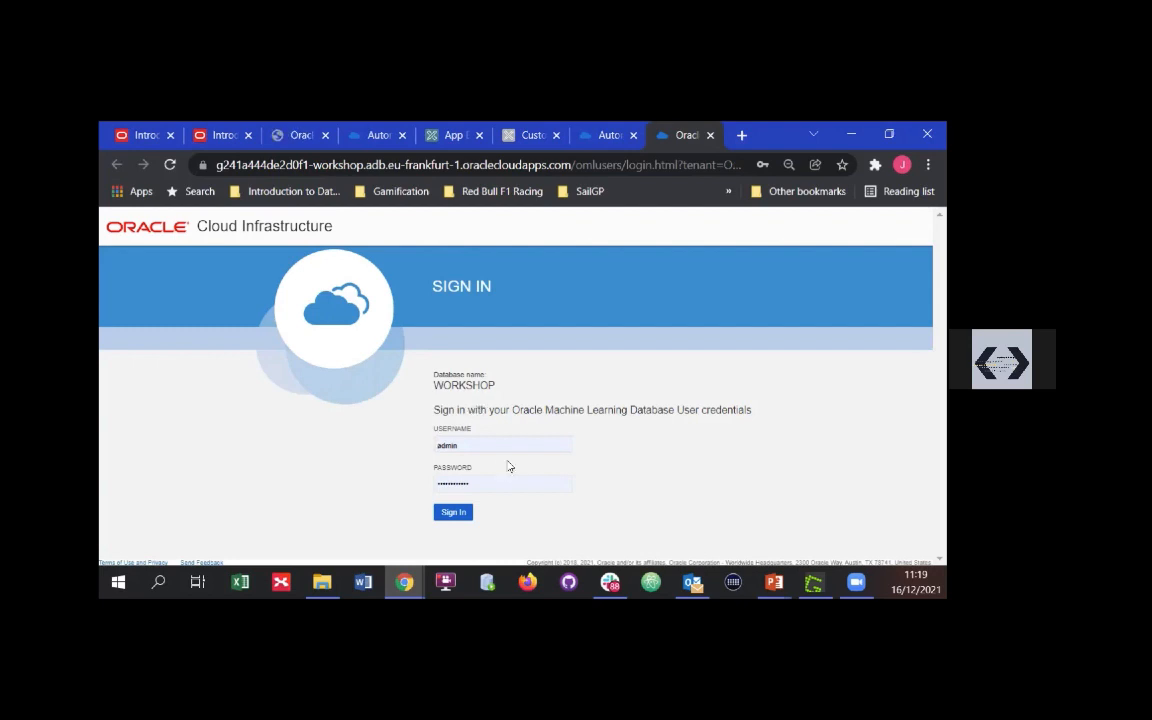
{"action": "double_click", "coordinate": [531, 435]}
{"action": "type", "text": "mluser1"}
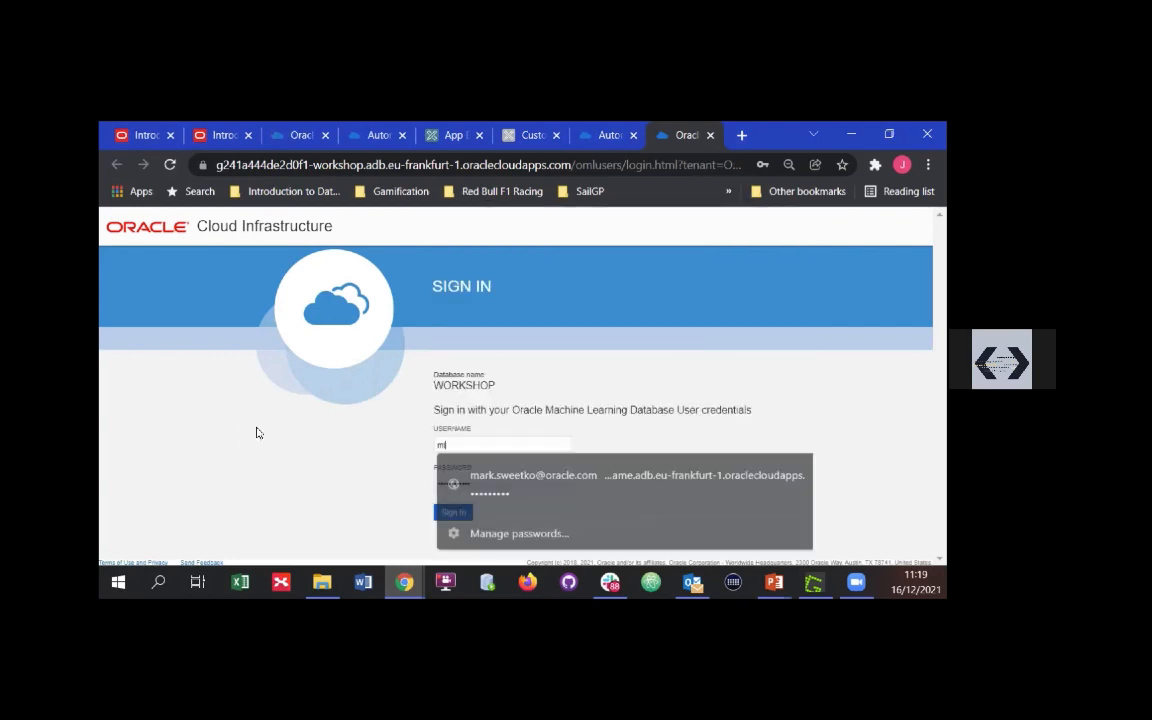
{"action": "key", "text": "Tab"}
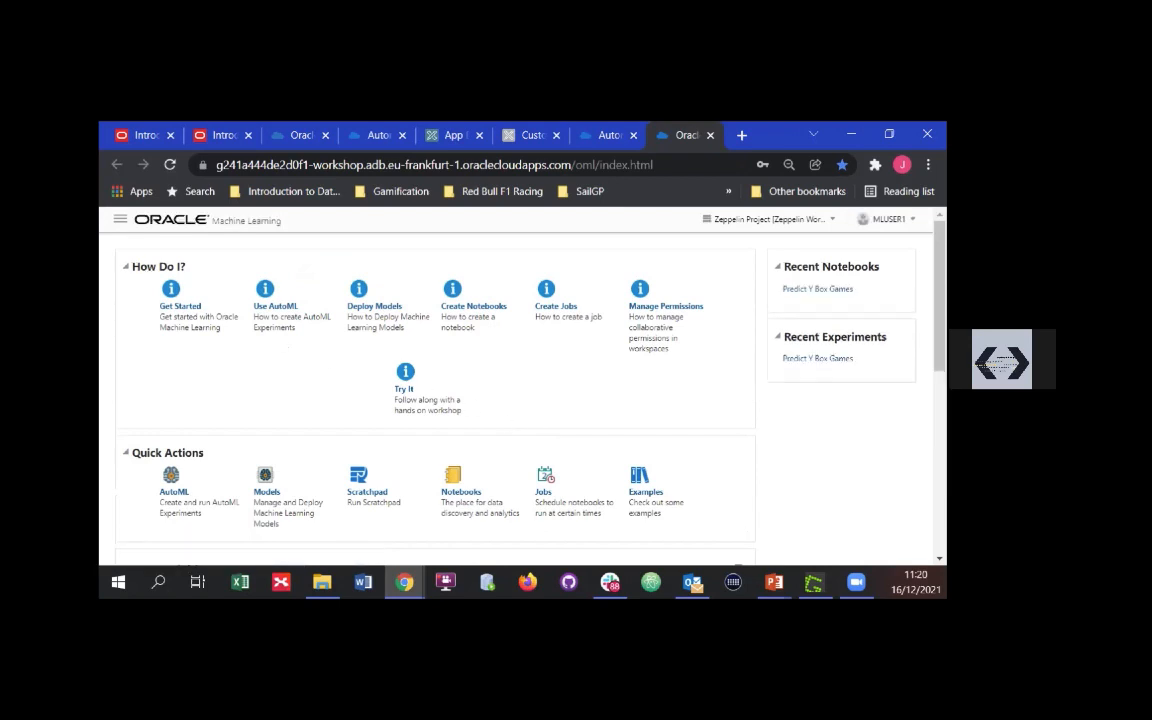
Open the Predict Y Box Games AutoML experiment for editing and review its prediction settings and feature list
{"action": "left_click", "coordinate": [119, 219]}
{"action": "left_click", "coordinate": [174, 296]}
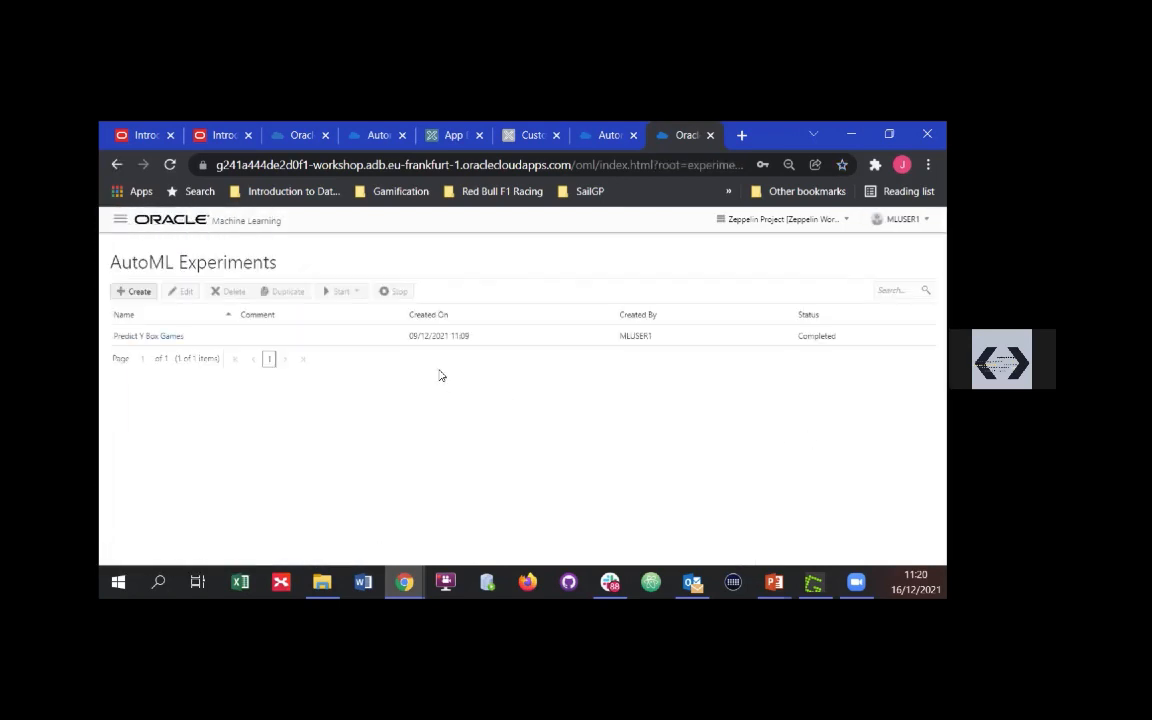
{"action": "left_click", "coordinate": [172, 336]}
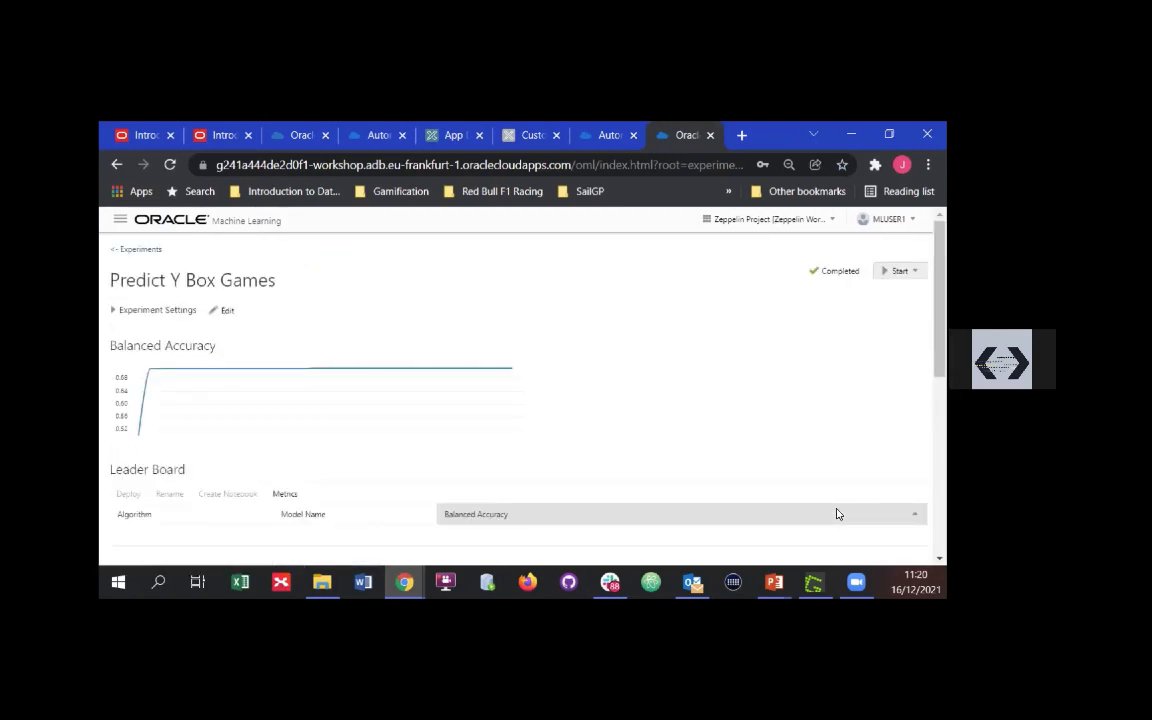
{"action": "left_click", "coordinate": [224, 311]}
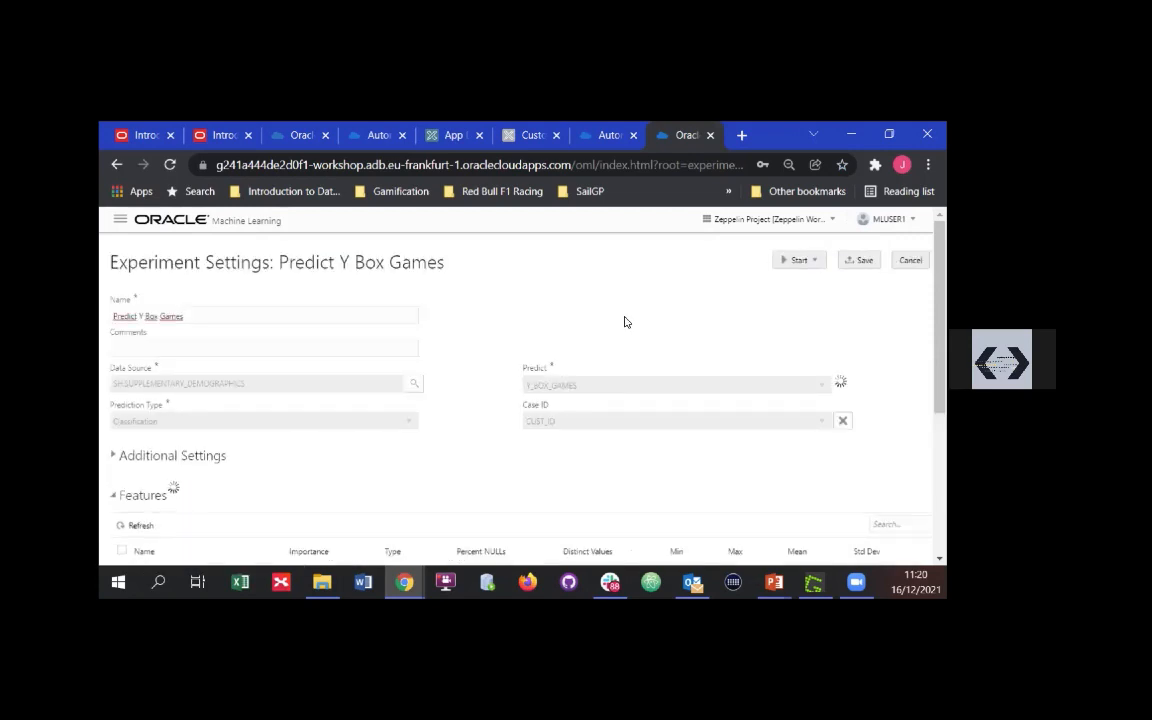
{"action": "scroll", "coordinate": [625, 322], "scroll_direction": "down", "scroll_amount": 5}
{"action": "scroll", "coordinate": [625, 322], "scroll_direction": "down", "scroll_amount": 3}
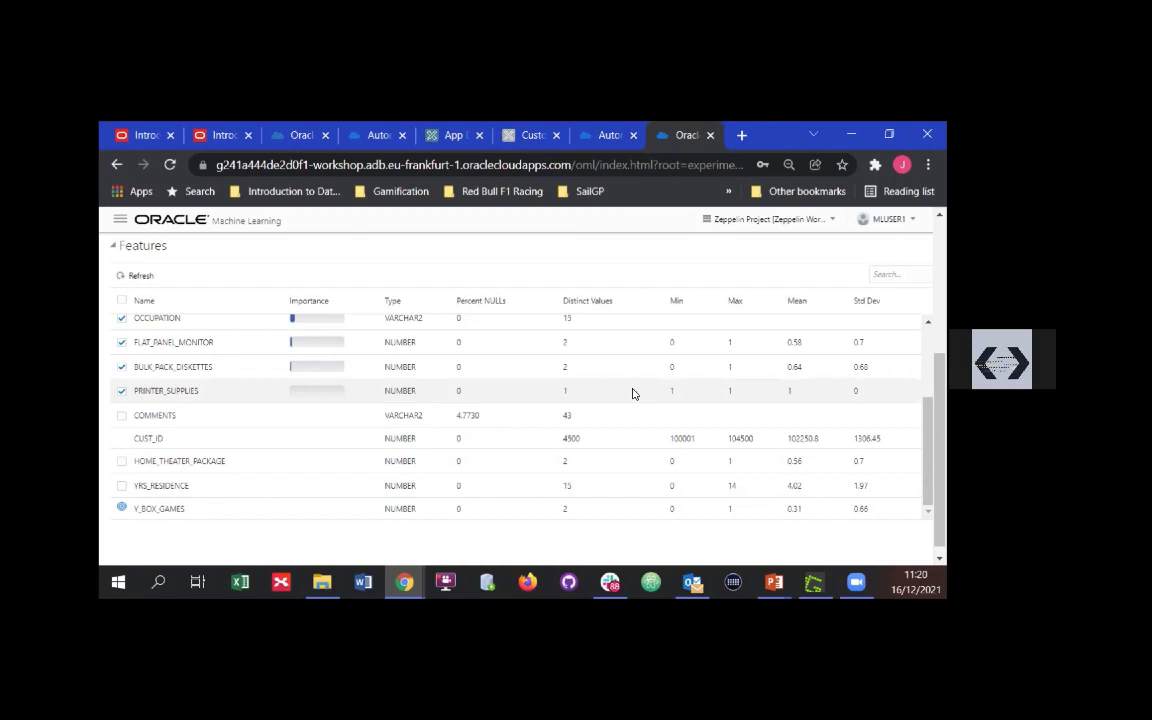
{"action": "scroll", "coordinate": [645, 340], "scroll_direction": "up", "scroll_amount": 10}
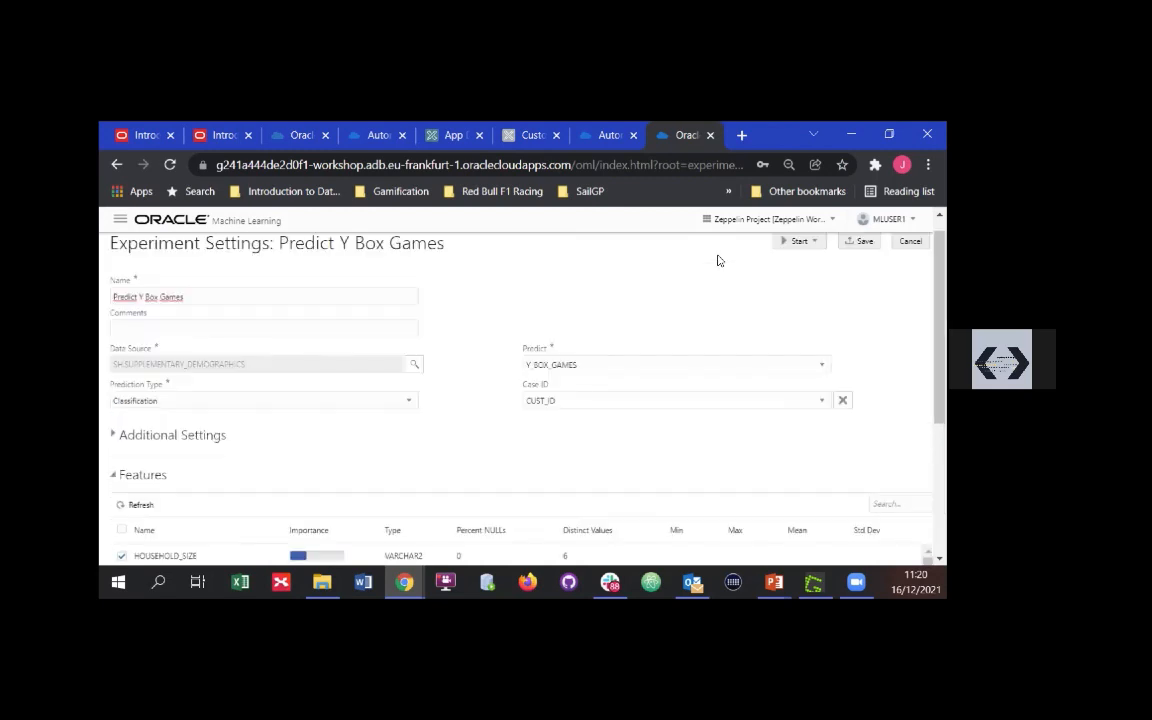
{"action": "scroll", "coordinate": [500, 285], "scroll_direction": "up", "scroll_amount": 1}
{"action": "left_click", "coordinate": [518, 311]}
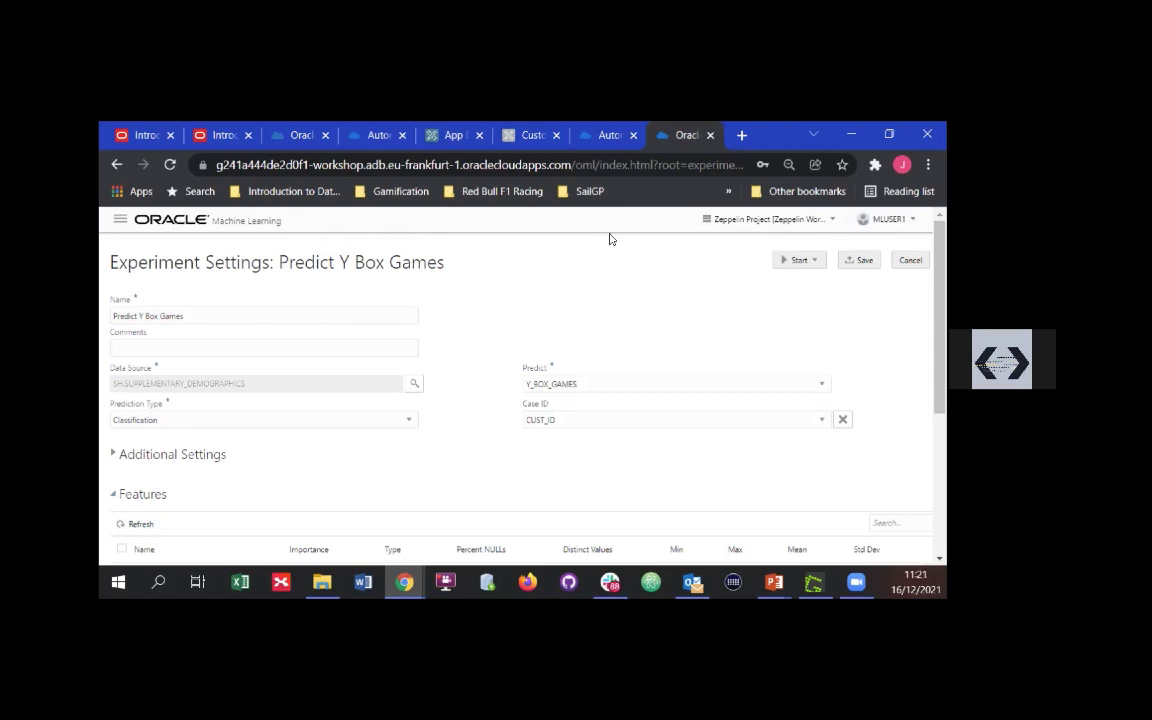
Return to the database console's development tools and open Oracle APEX
{"action": "left_click", "coordinate": [605, 135]}
{"action": "scroll", "coordinate": [535, 480], "scroll_direction": "up", "scroll_amount": 1}
{"action": "scroll", "coordinate": [534, 474], "scroll_direction": "up", "scroll_amount": 3}
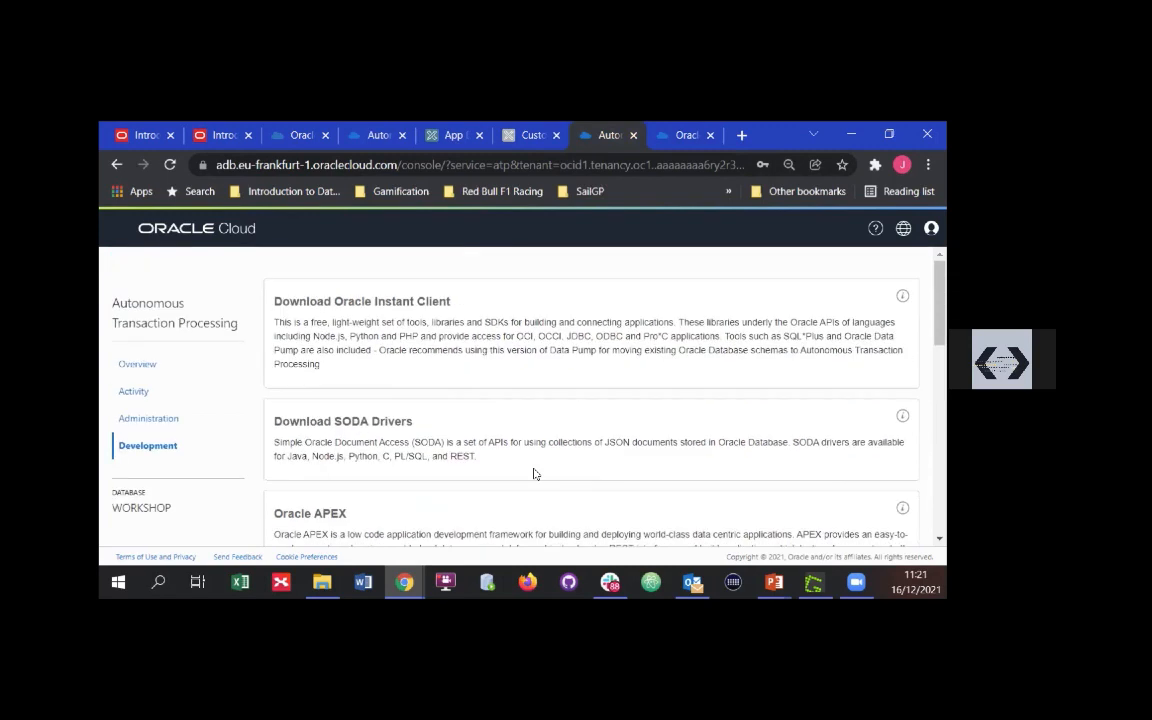
{"action": "left_click", "coordinate": [466, 465]}
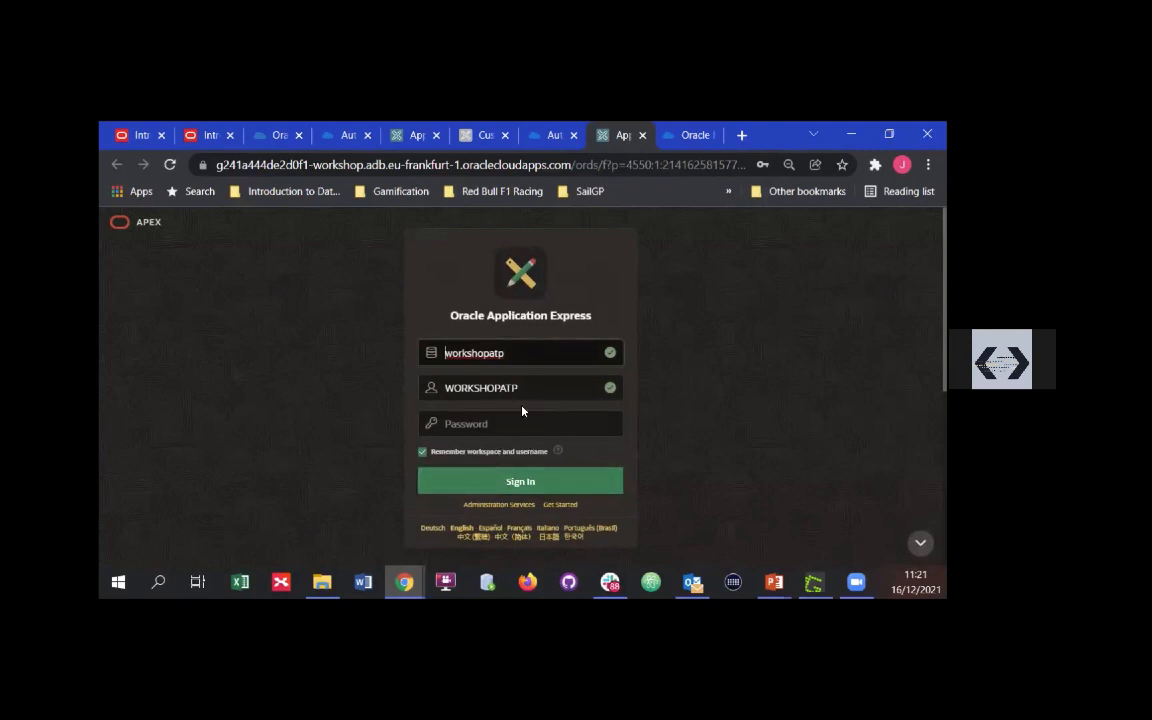
Enter the account password to sign in to the workshopatp APEX workspace, and open App Builder
{"action": "left_click", "coordinate": [527, 423]}
{"action": "type", "text": "********"}
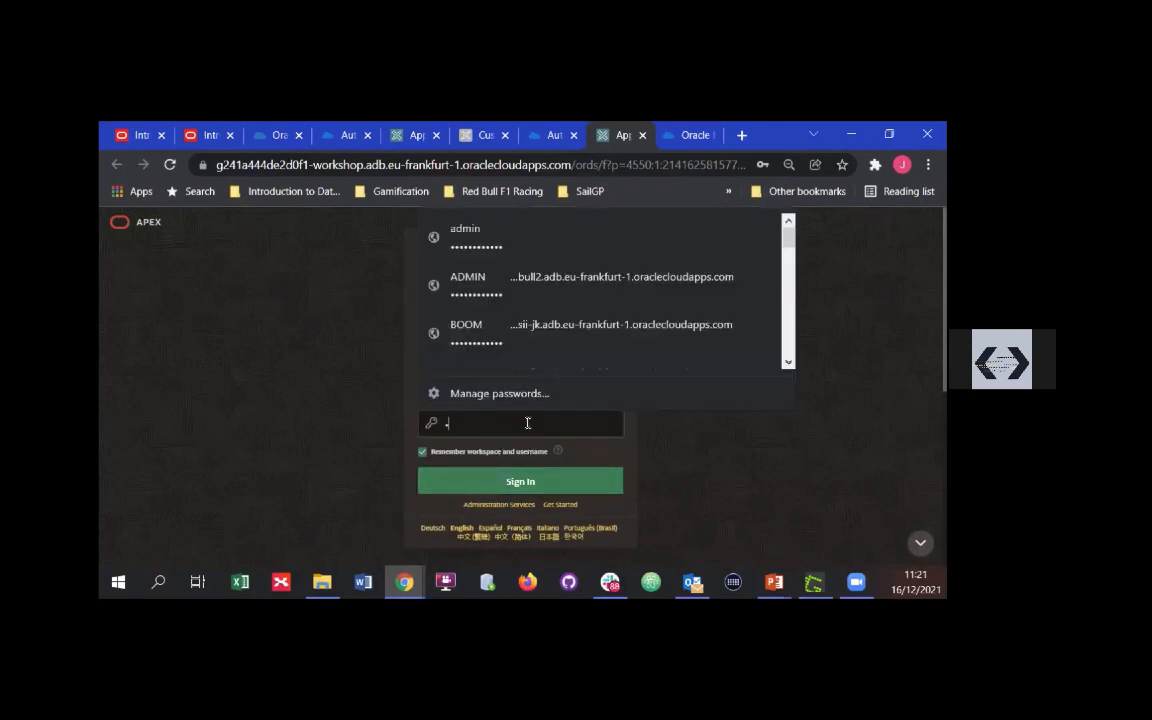
{"action": "key", "text": "Return"}
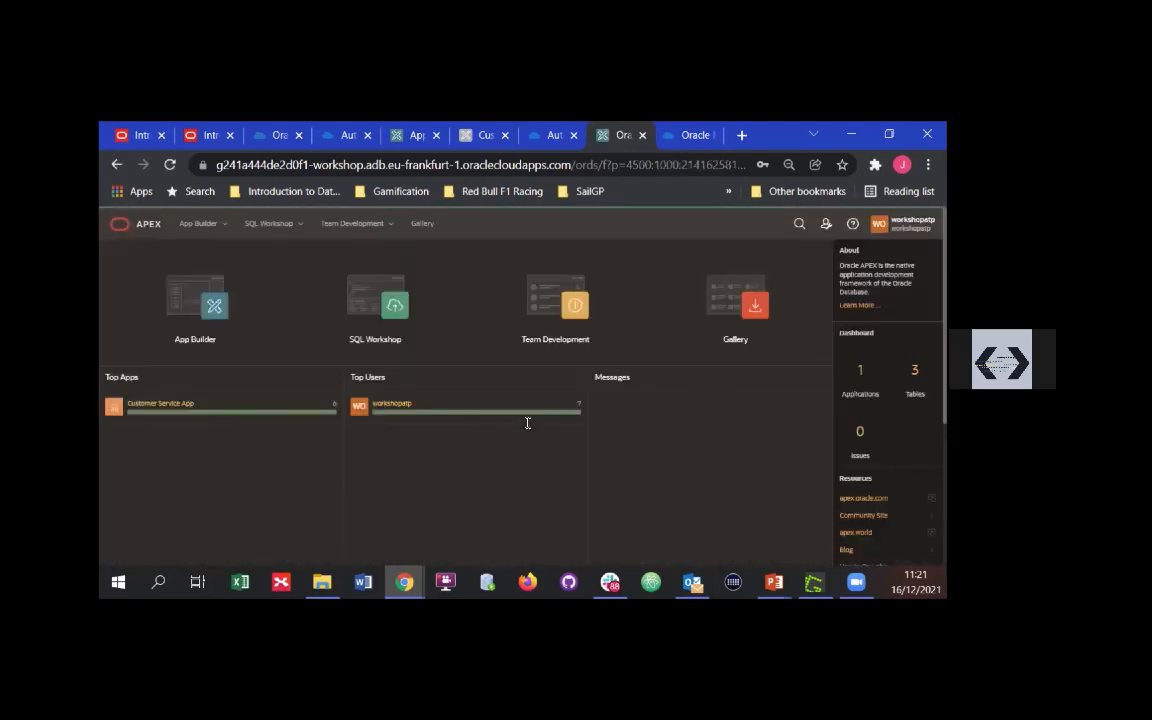
{"action": "left_click", "coordinate": [245, 336]}
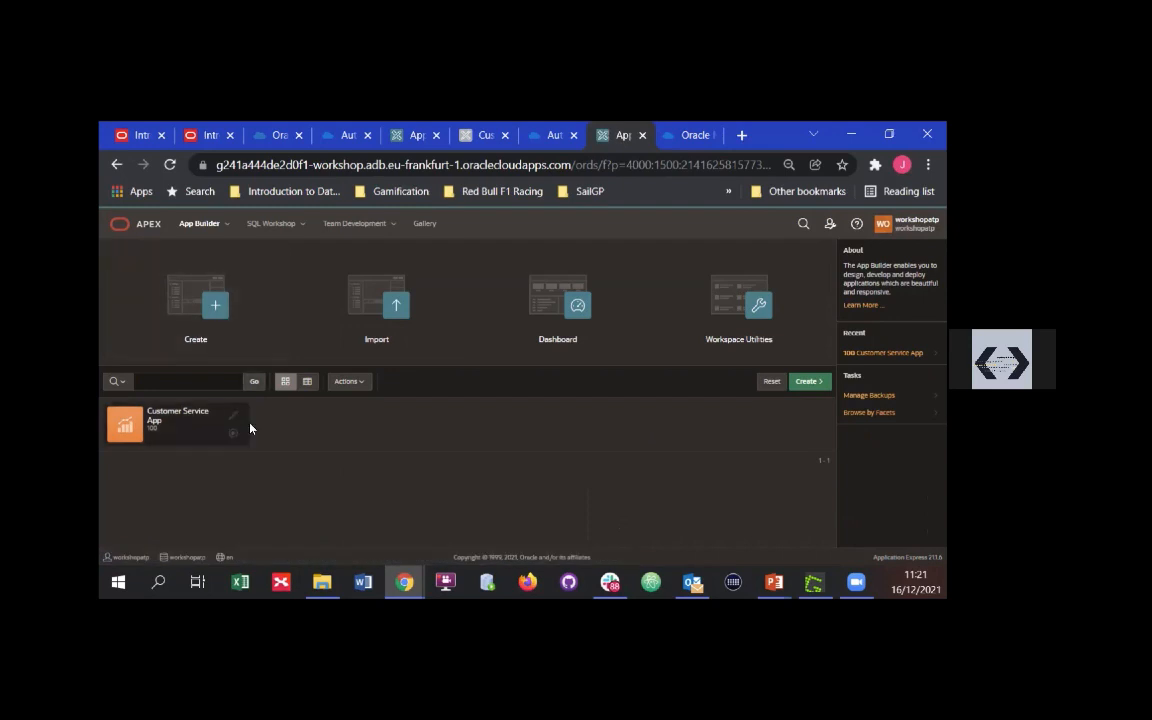
Open the Customer Service App's Customers page in Page Designer and run it
{"action": "left_click", "coordinate": [233, 414]}
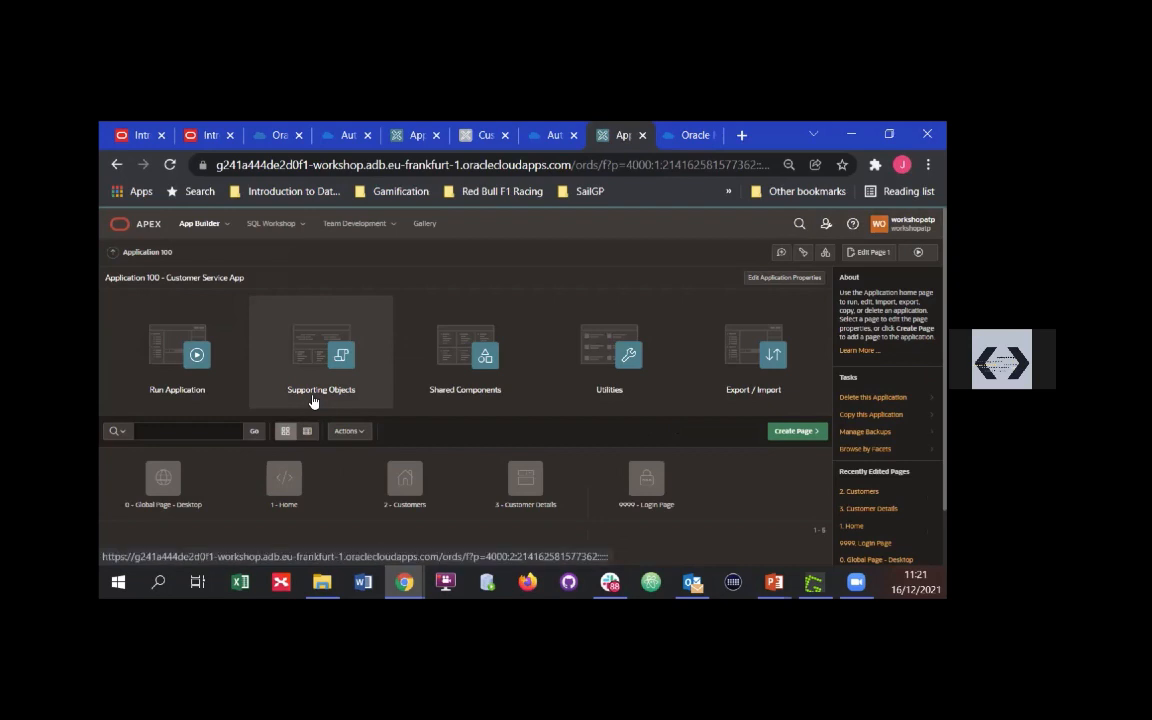
{"action": "left_click", "coordinate": [416, 487]}
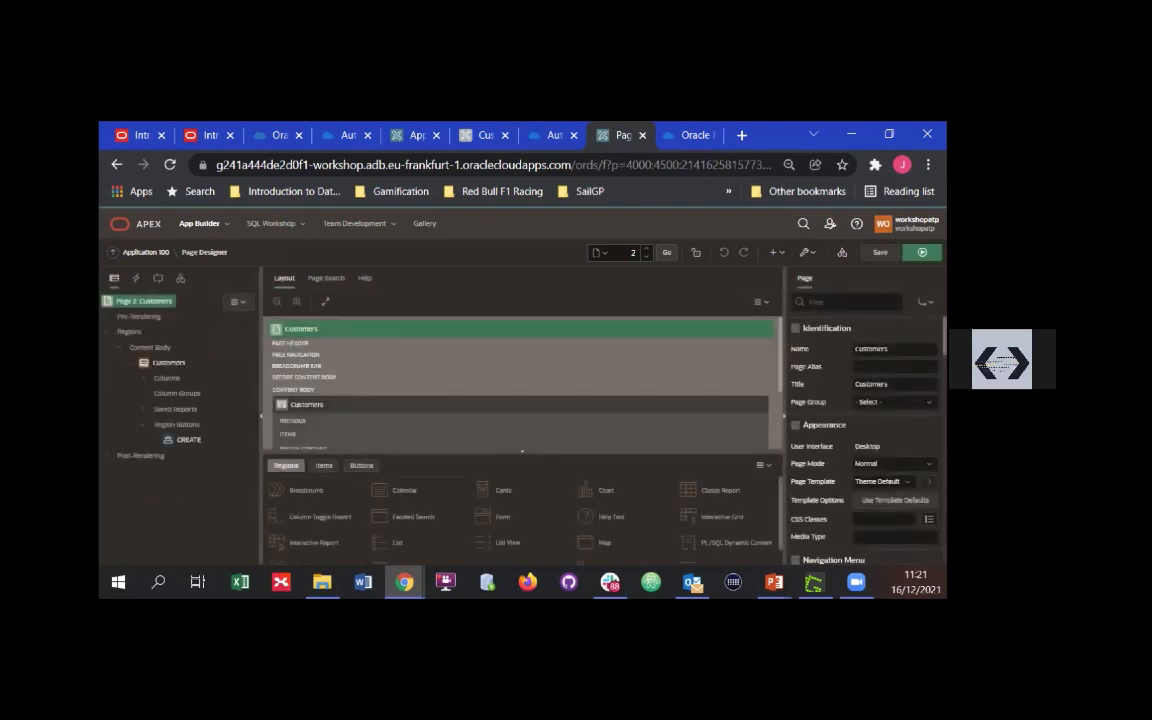
{"action": "left_click", "coordinate": [922, 253]}
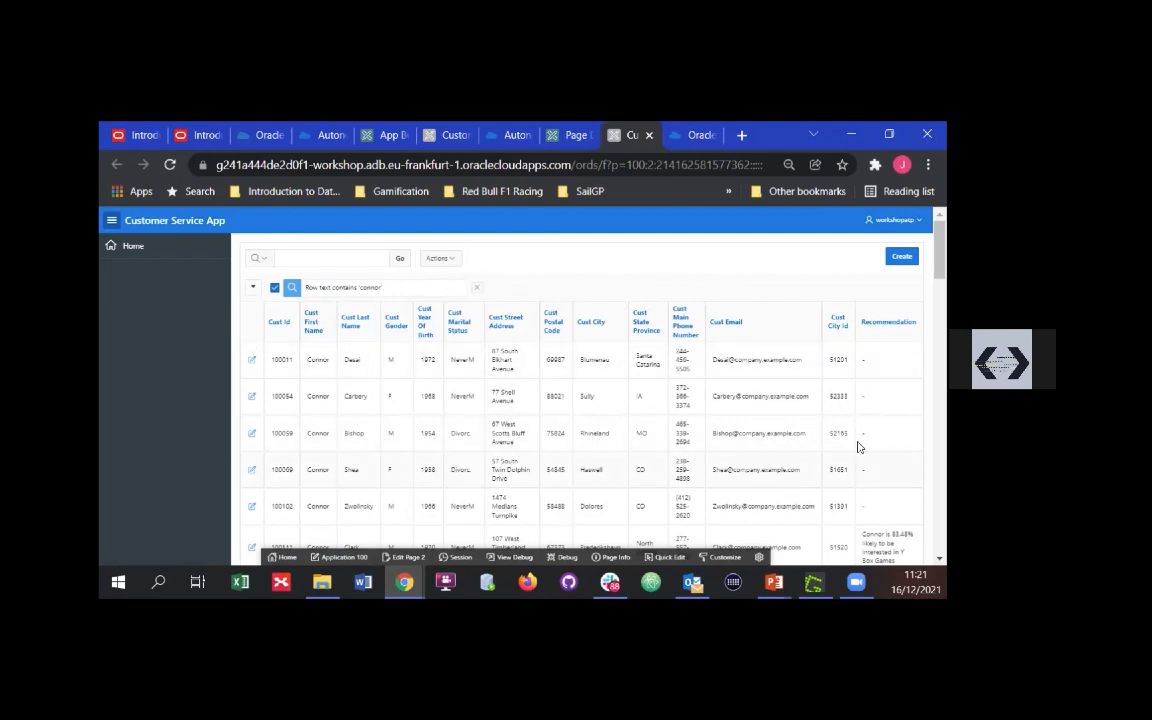
Return to Page Designer, select the Customers region and review its SQL query through to the CUSTOMER_V source view
{"action": "left_click", "coordinate": [566, 138]}
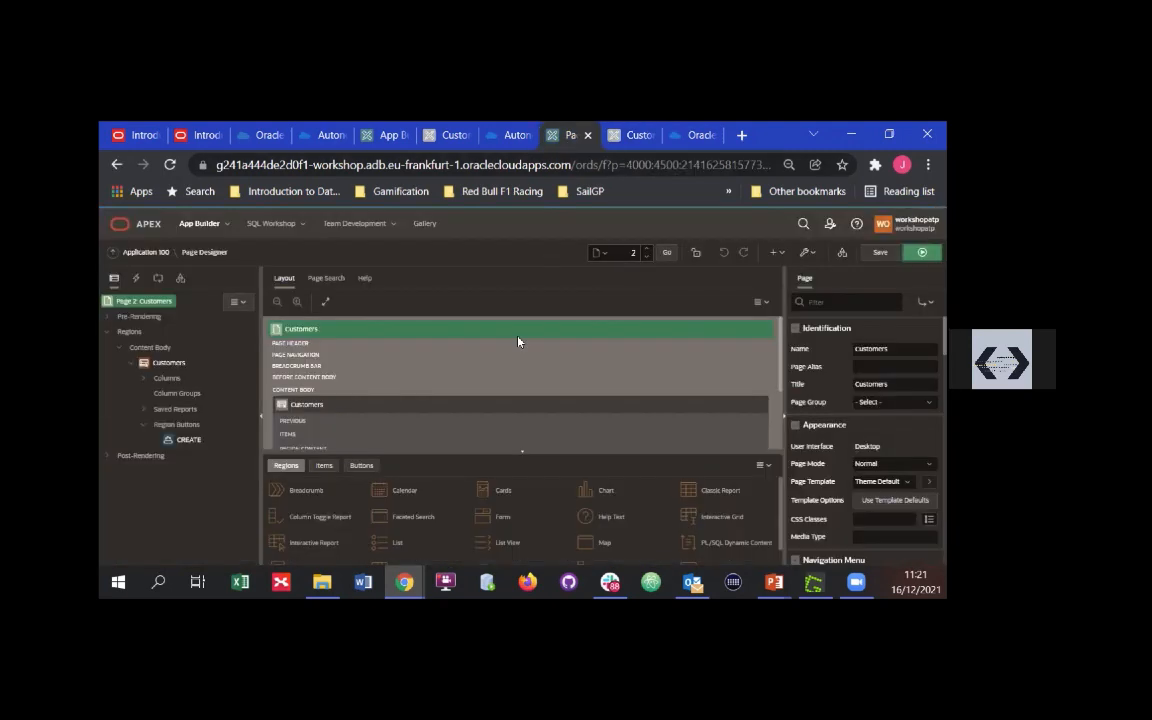
{"action": "left_click", "coordinate": [172, 363]}
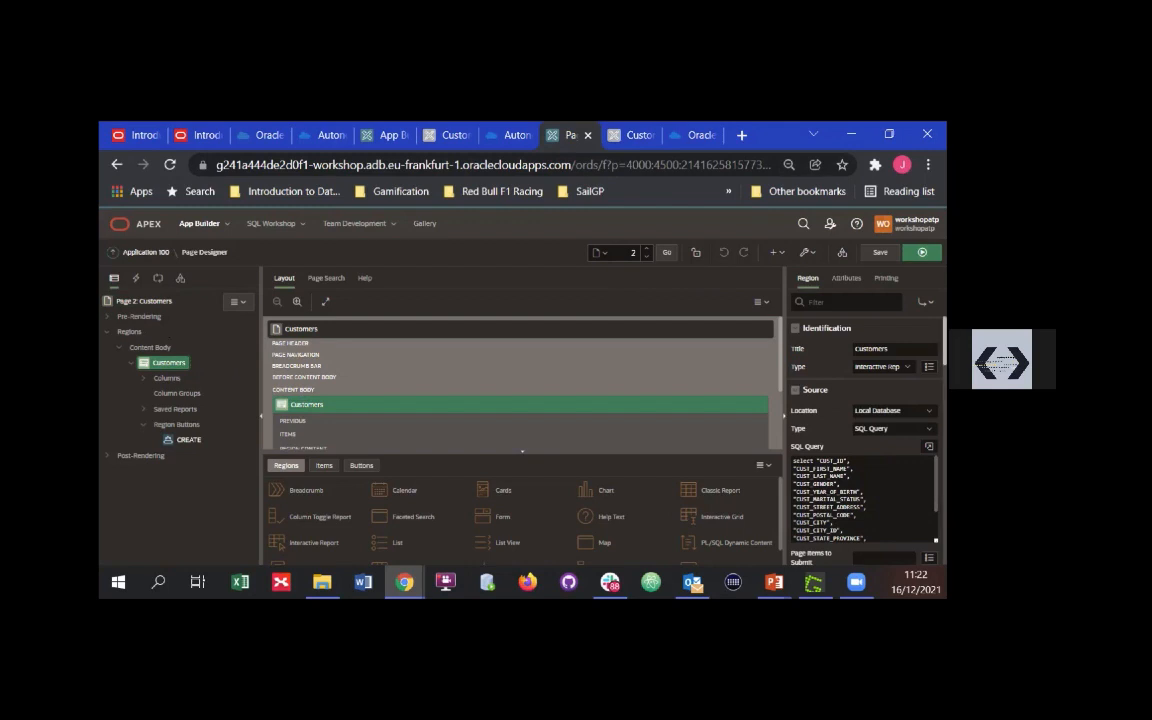
{"action": "scroll", "coordinate": [858, 390], "scroll_direction": "down", "scroll_amount": 3}
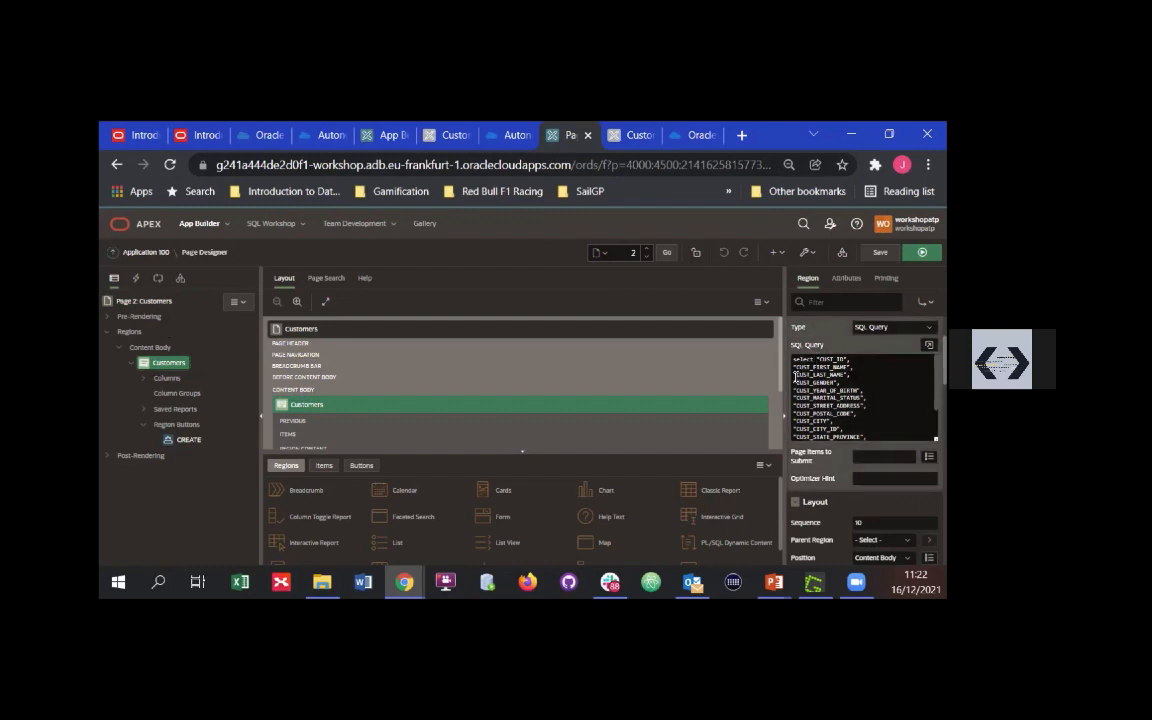
{"action": "key", "text": "ctrl+plus"}
{"action": "key", "text": "ctrl+plus"}
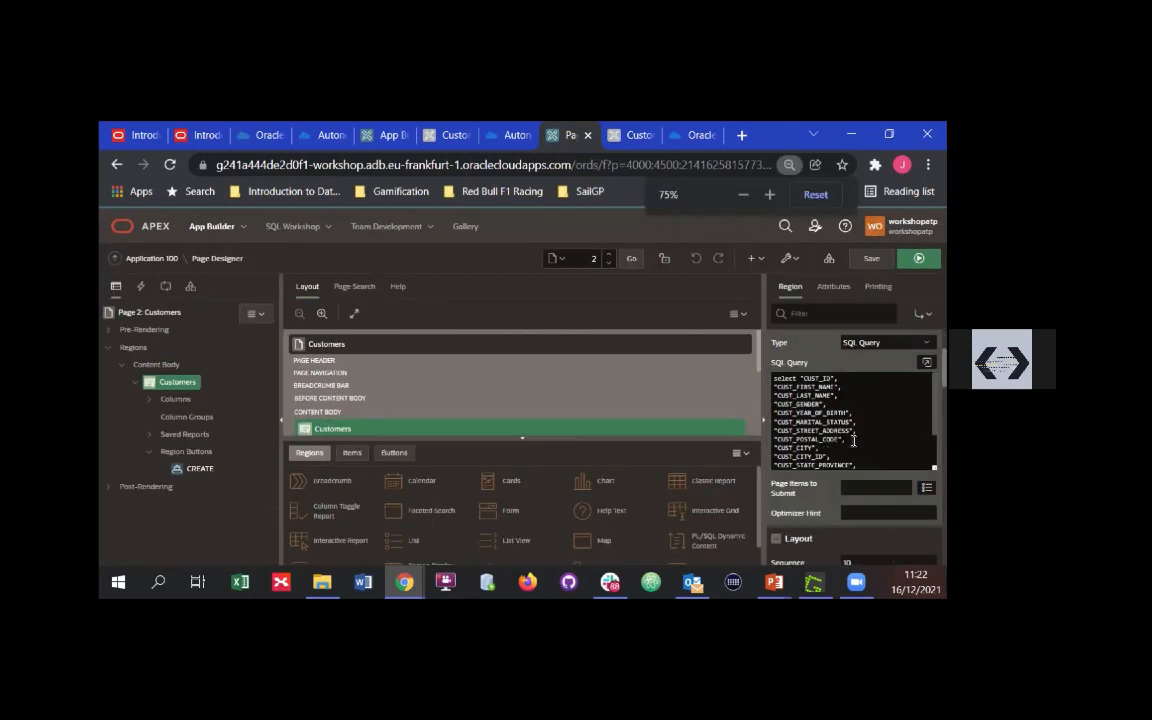
{"action": "key", "text": "ctrl+minus"}
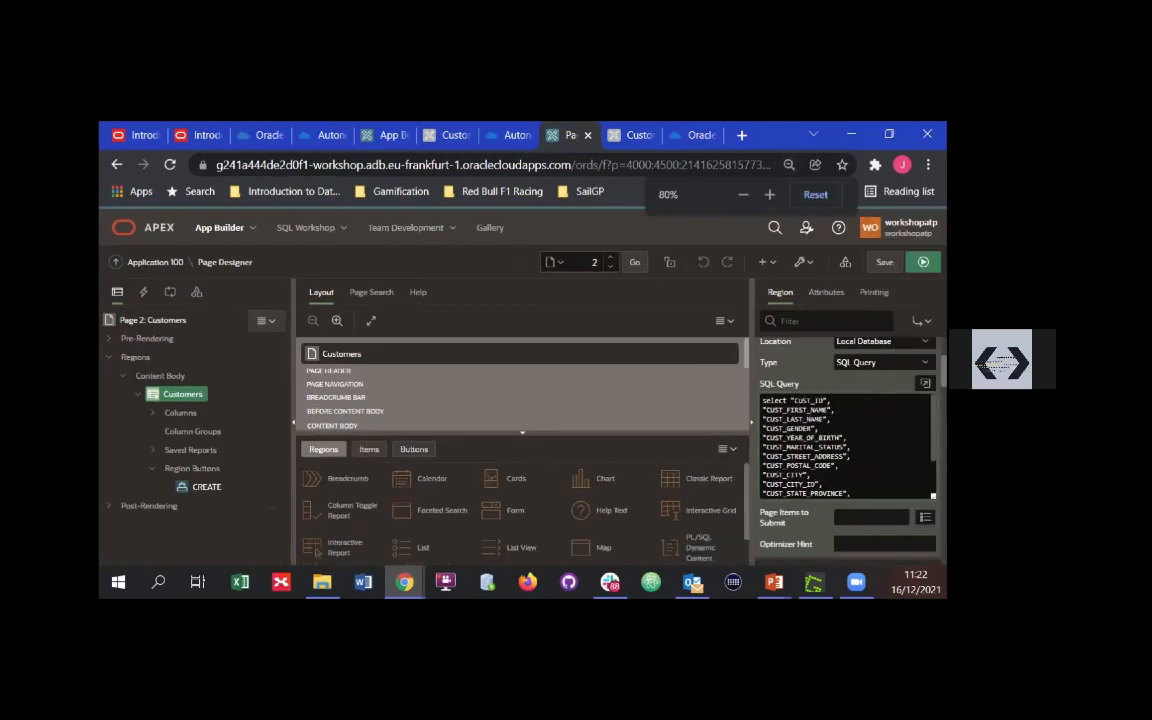
{"action": "scroll", "coordinate": [795, 470], "scroll_direction": "down", "scroll_amount": 3}
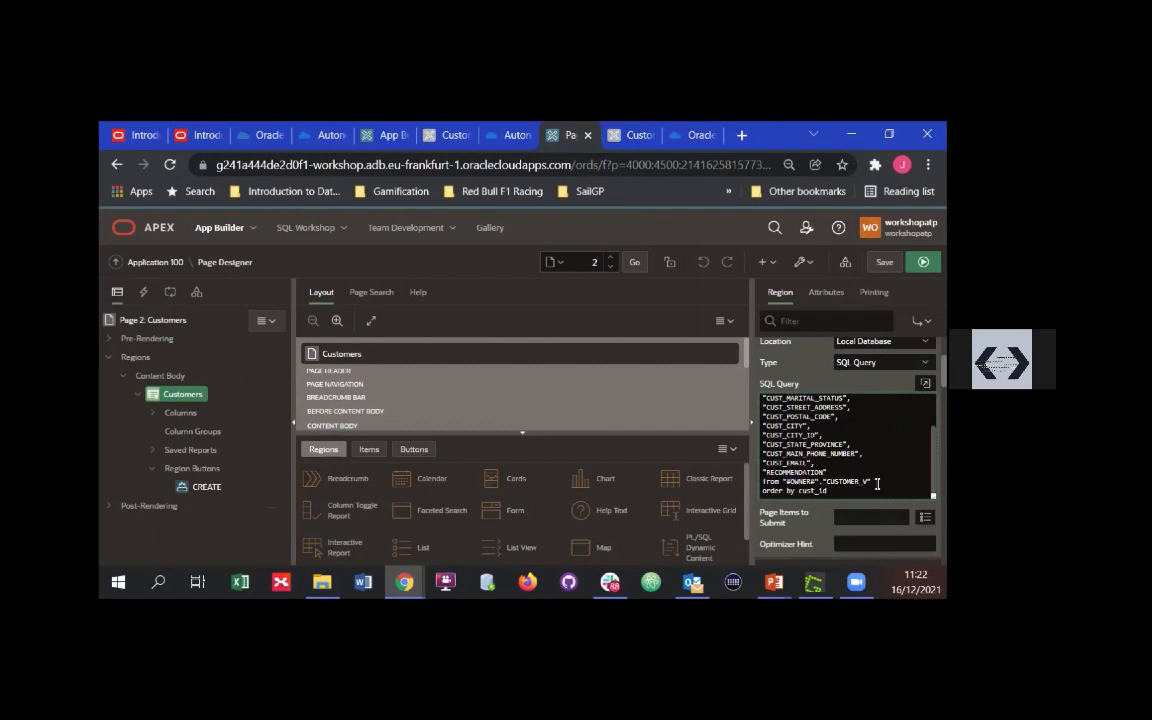
{"action": "left_click_drag", "start_coordinate": [880, 485], "coordinate": [823, 483]}
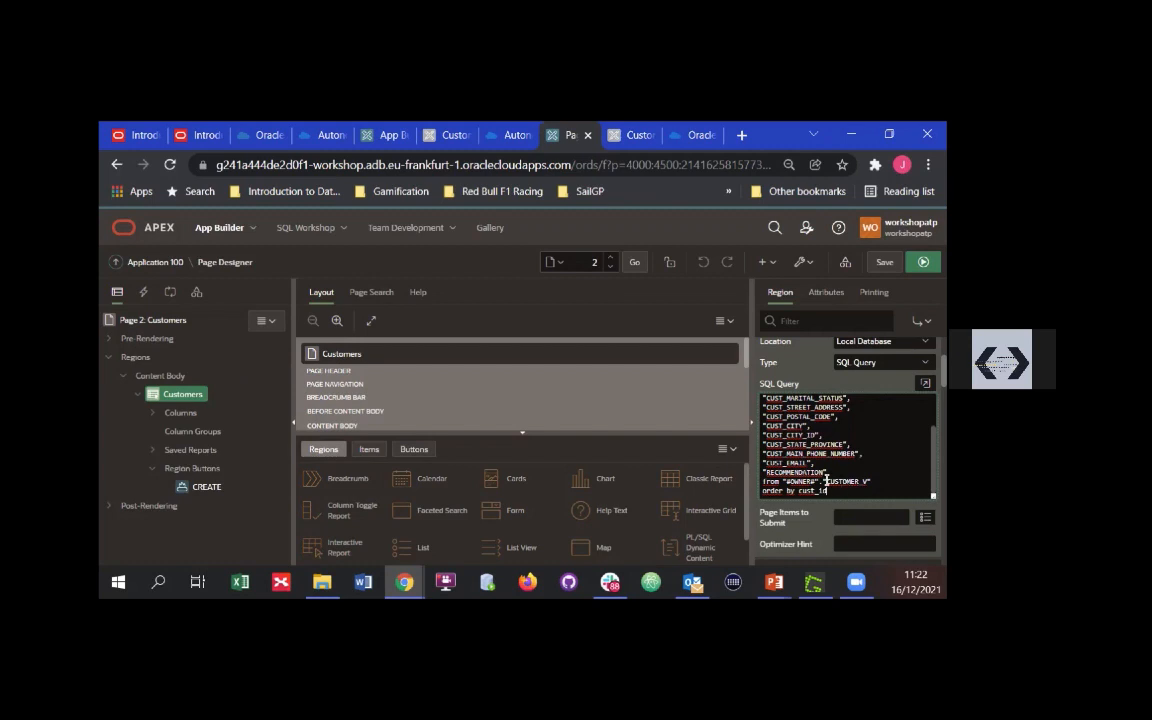
{"action": "double_click", "coordinate": [866, 481]}
{"action": "left_click", "coordinate": [869, 494]}
Open Object Browser in SQL Workshop, list the views and show the source code of CUSTOMER_V
{"action": "left_click", "coordinate": [301, 227]}
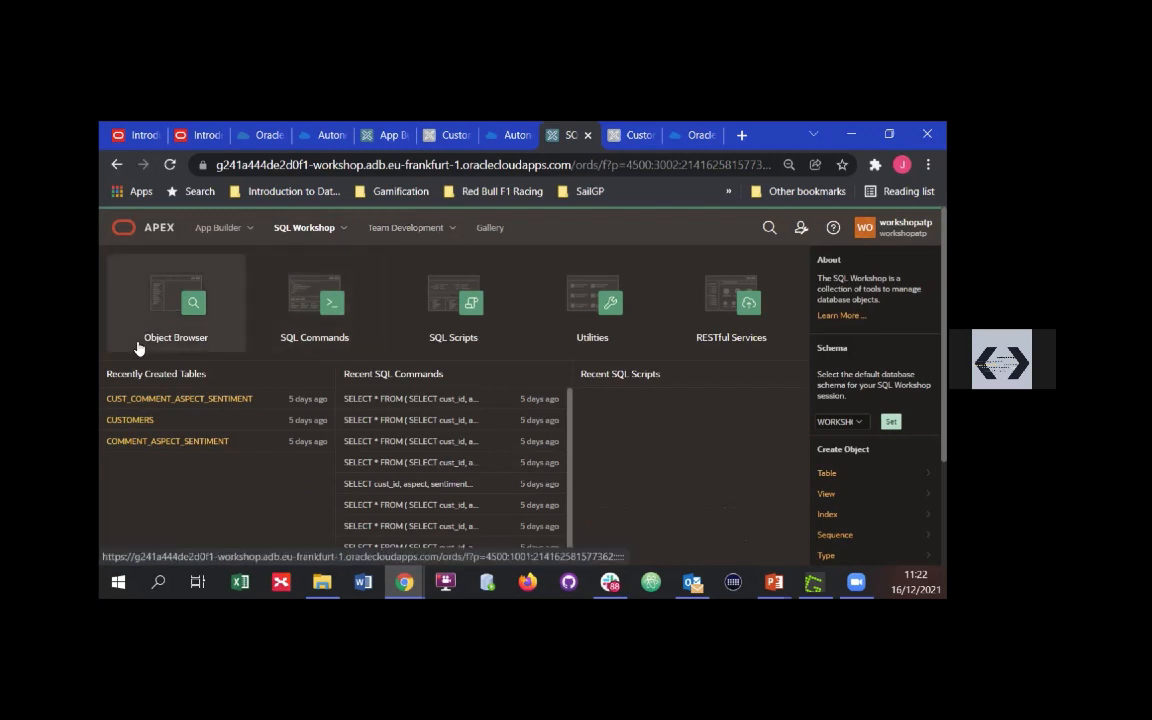
{"action": "left_click", "coordinate": [199, 307]}
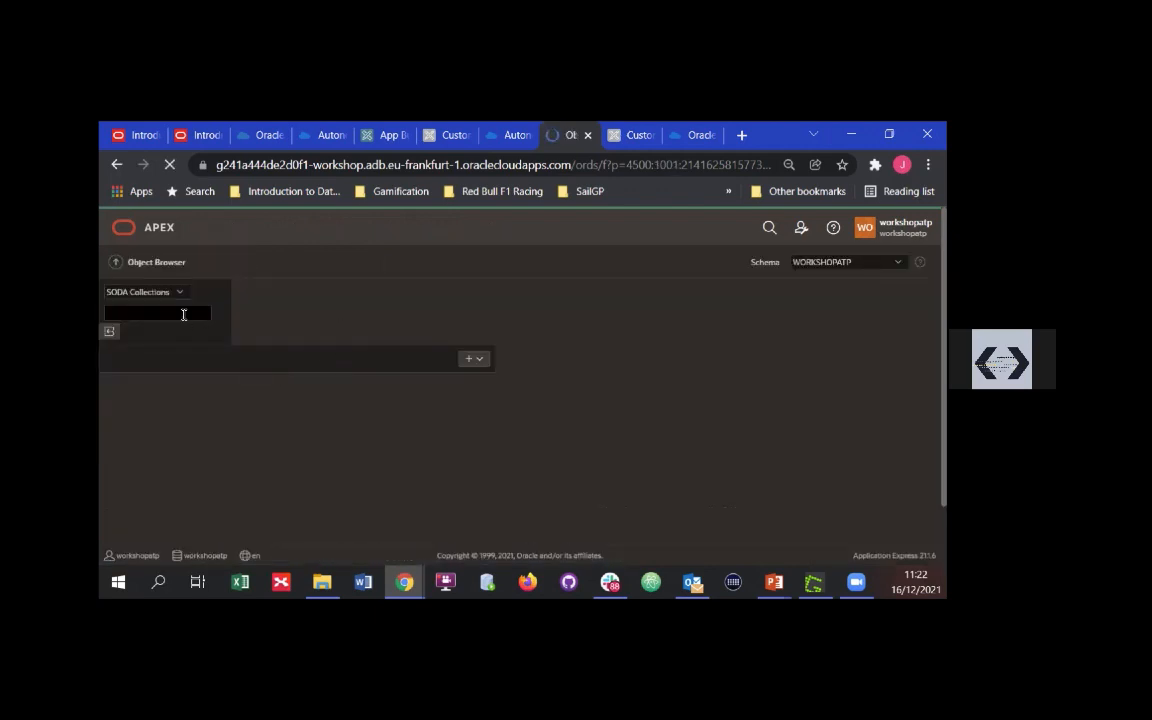
{"action": "left_click", "coordinate": [179, 297]}
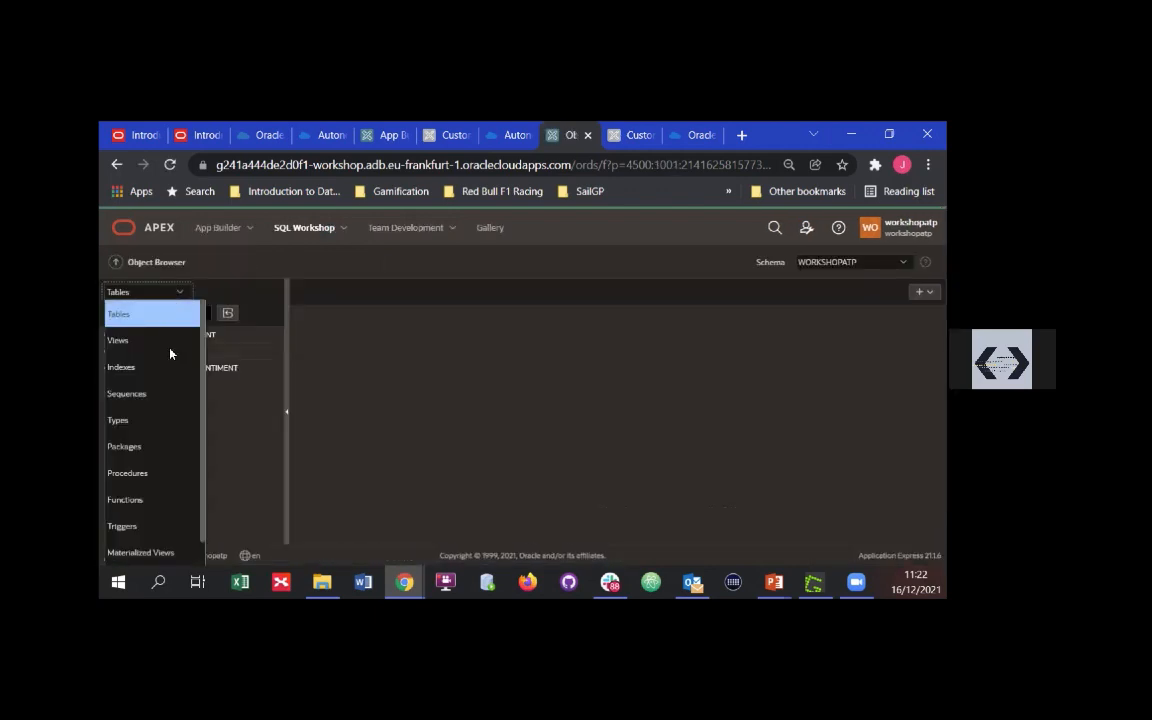
{"action": "left_click", "coordinate": [170, 343]}
{"action": "left_click", "coordinate": [144, 336]}
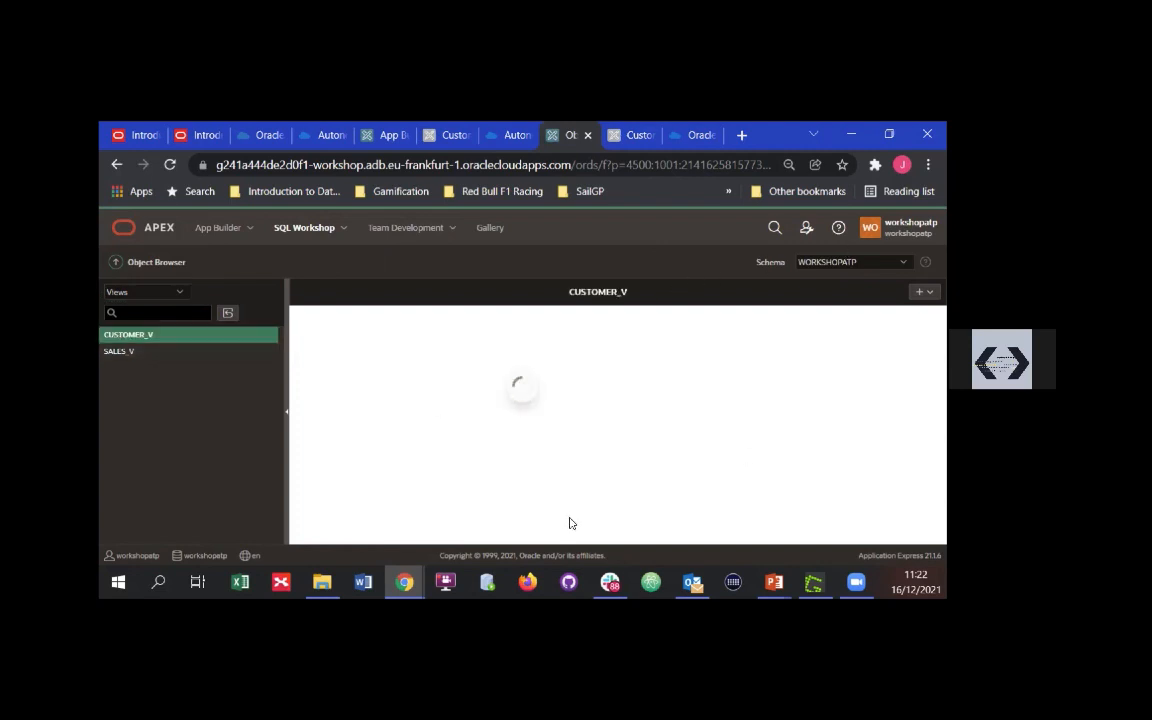
{"action": "left_click", "coordinate": [342, 321]}
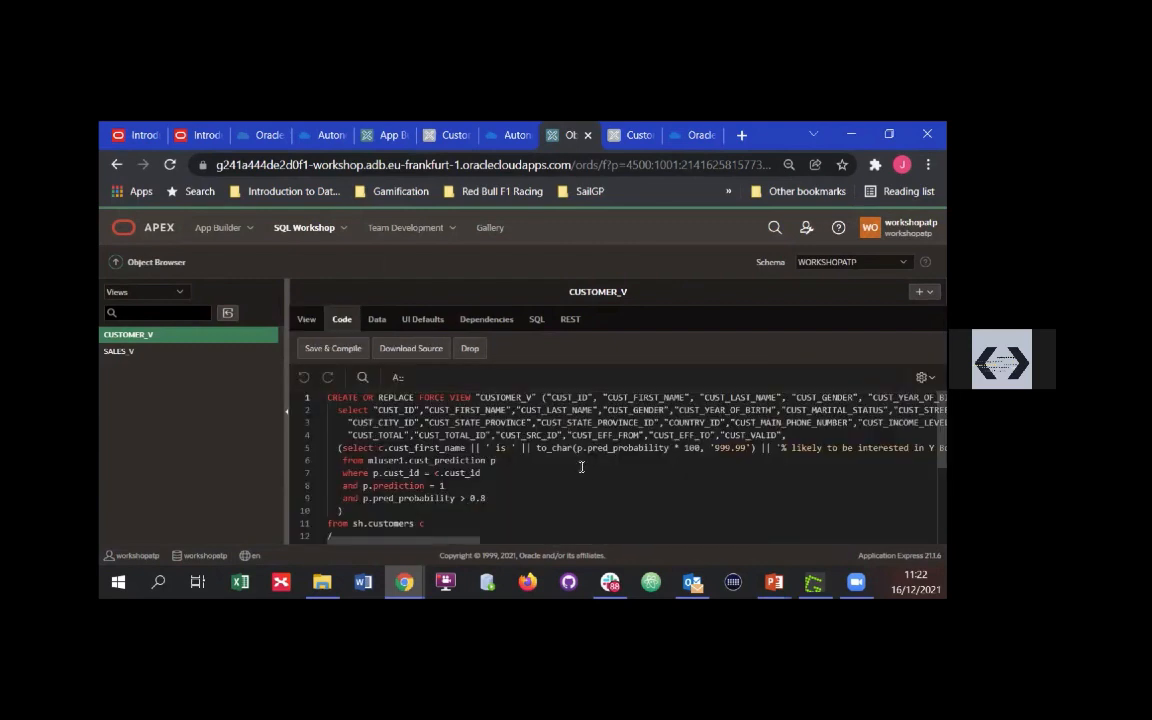
Examine the CUSTOMER_V subquery on mluser1.cust_prediction, including its prediction and pred_probability conditions
{"action": "scroll", "coordinate": [559, 467], "scroll_direction": "down", "scroll_amount": 1}
{"action": "scroll", "coordinate": [481, 478], "scroll_direction": "up", "scroll_amount": 1}
{"action": "left_click_drag", "start_coordinate": [784, 436], "coordinate": [414, 508]}
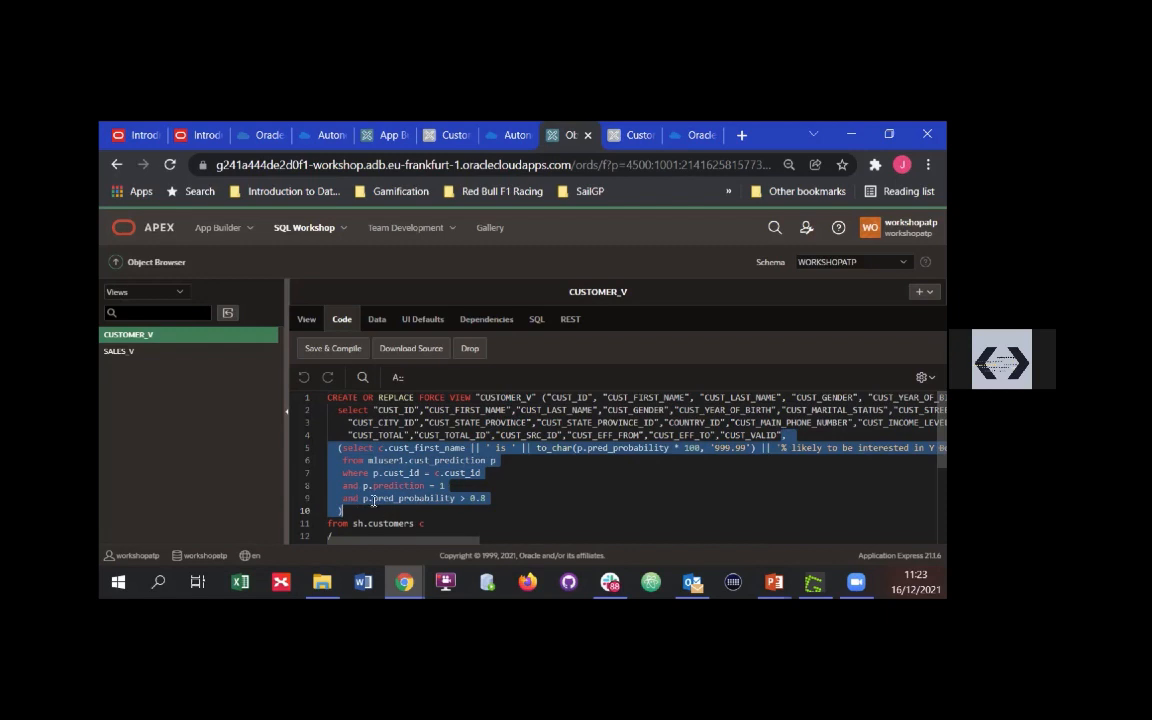
{"action": "left_click", "coordinate": [491, 497]}
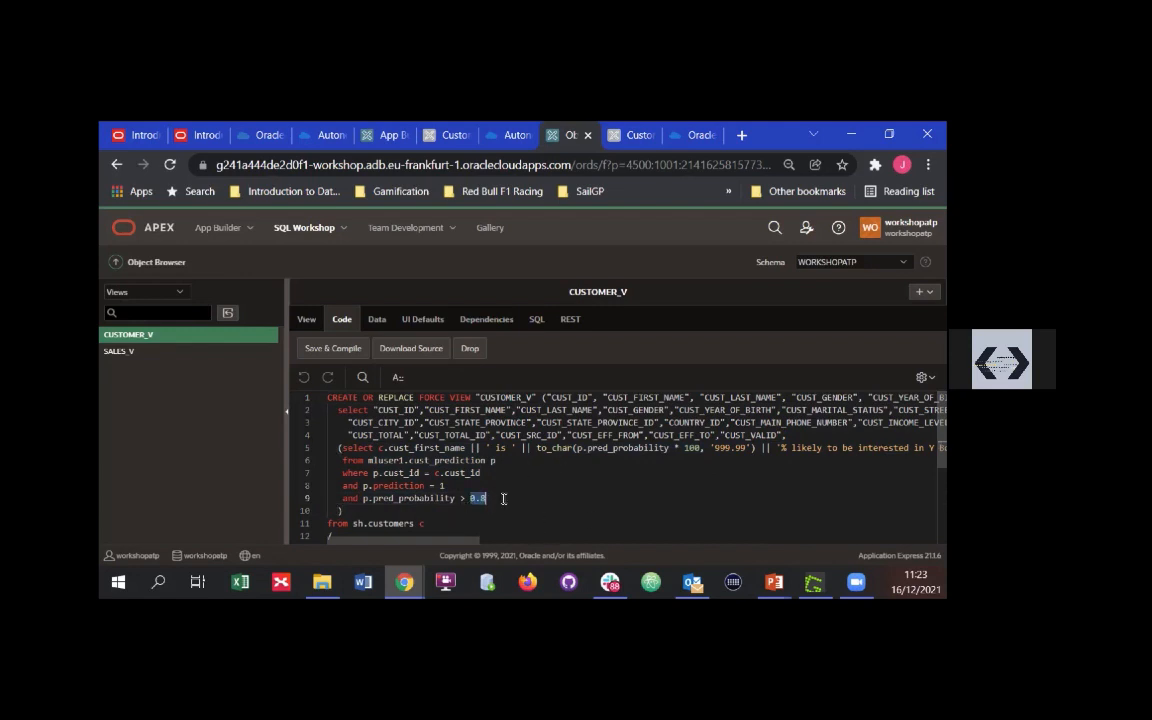
{"action": "key", "text": "Down"}
{"action": "left_click", "coordinate": [787, 436]}
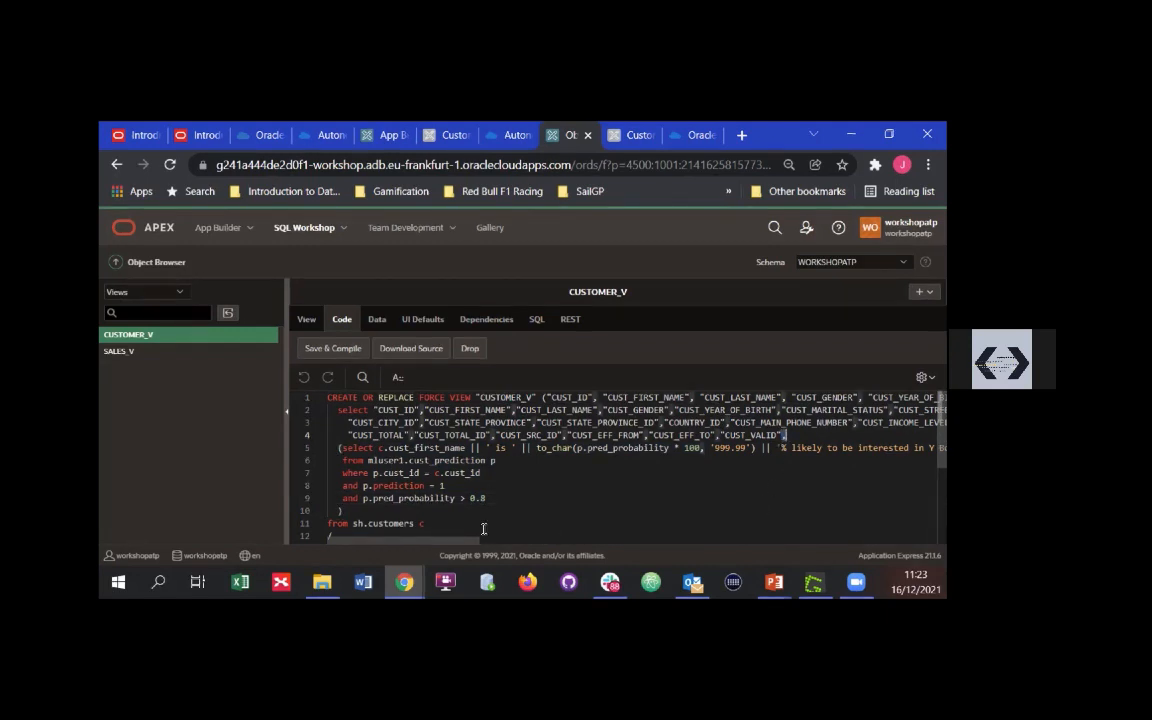
{"action": "scroll", "coordinate": [485, 528], "scroll_direction": "down", "scroll_amount": 1}
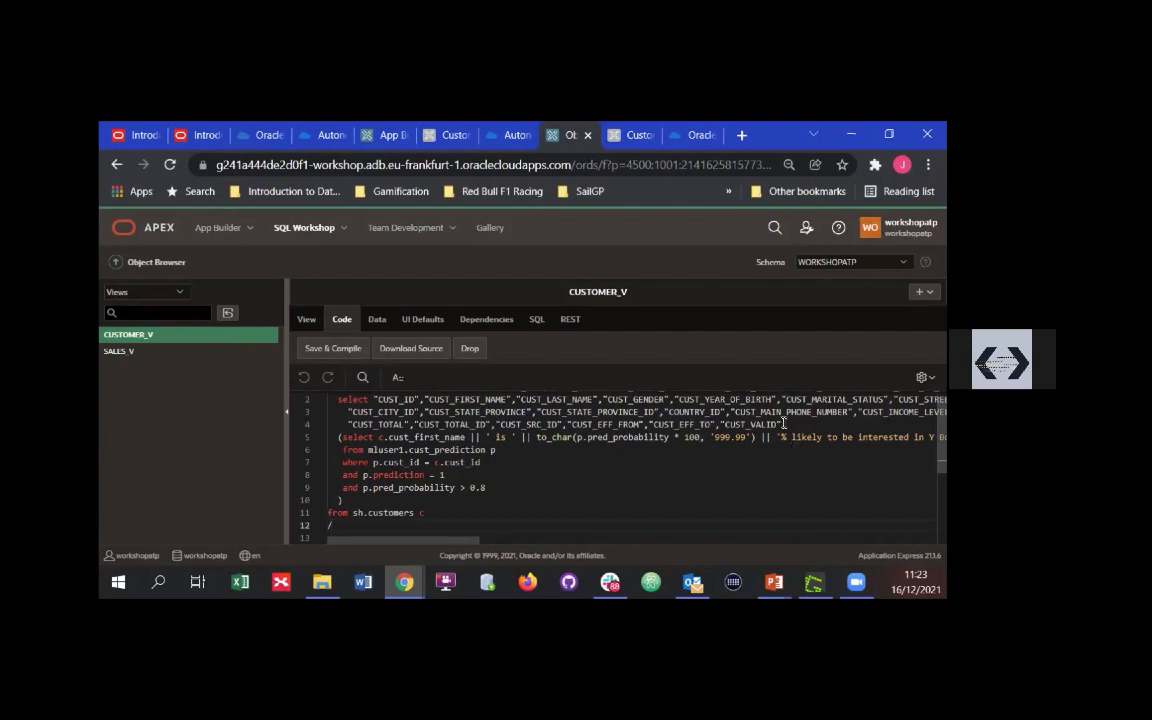
{"action": "left_click_drag", "start_coordinate": [783, 424], "coordinate": [787, 501]}
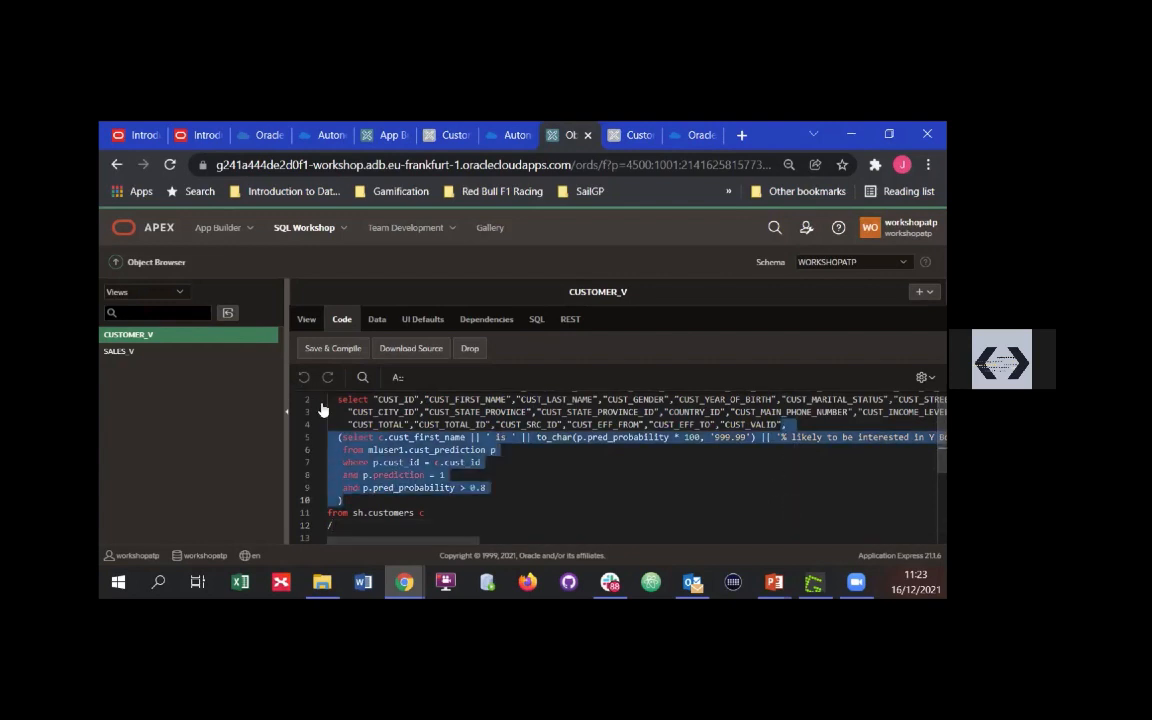
Return to App Builder and reopen the Customer Service App's Customers page in Page Designer
{"action": "left_click", "coordinate": [633, 142]}
{"action": "left_click", "coordinate": [571, 144]}
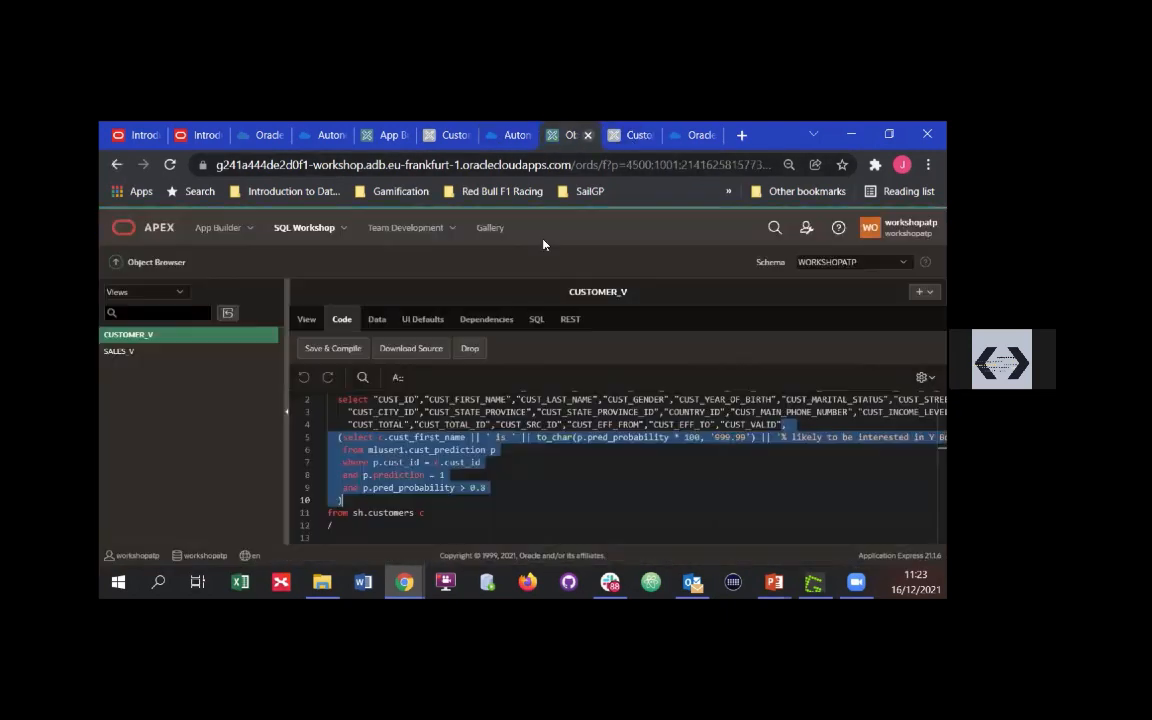
{"action": "left_click", "coordinate": [221, 229]}
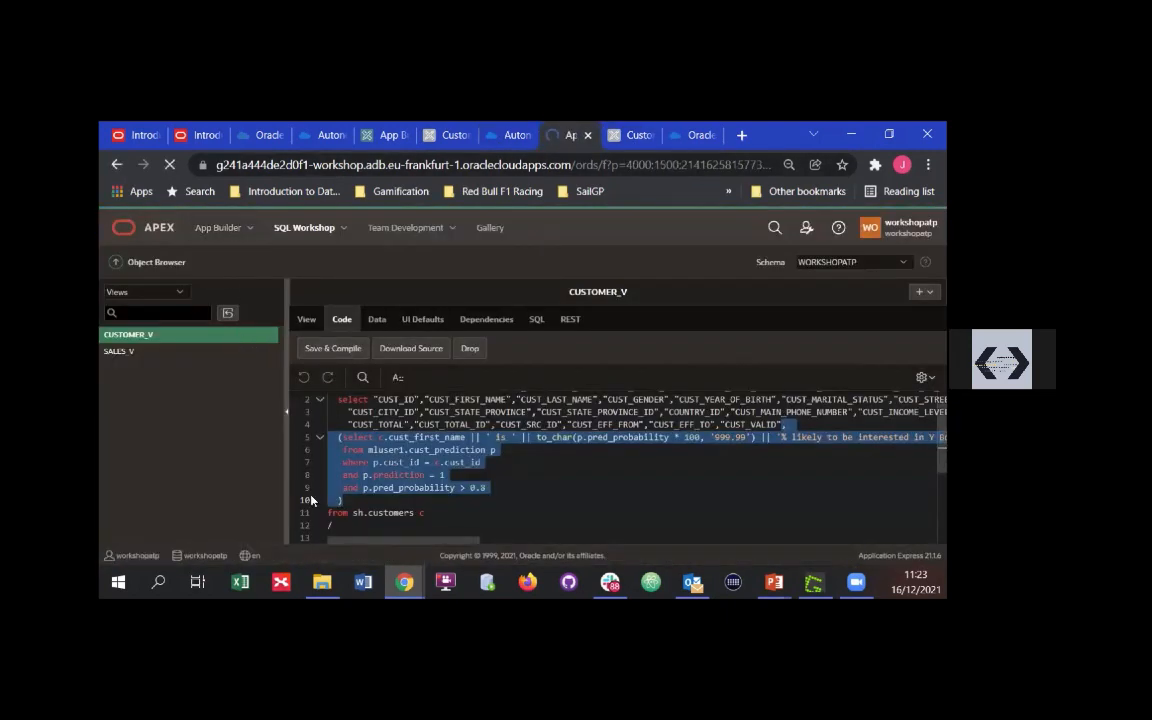
{"action": "left_click", "coordinate": [273, 431]}
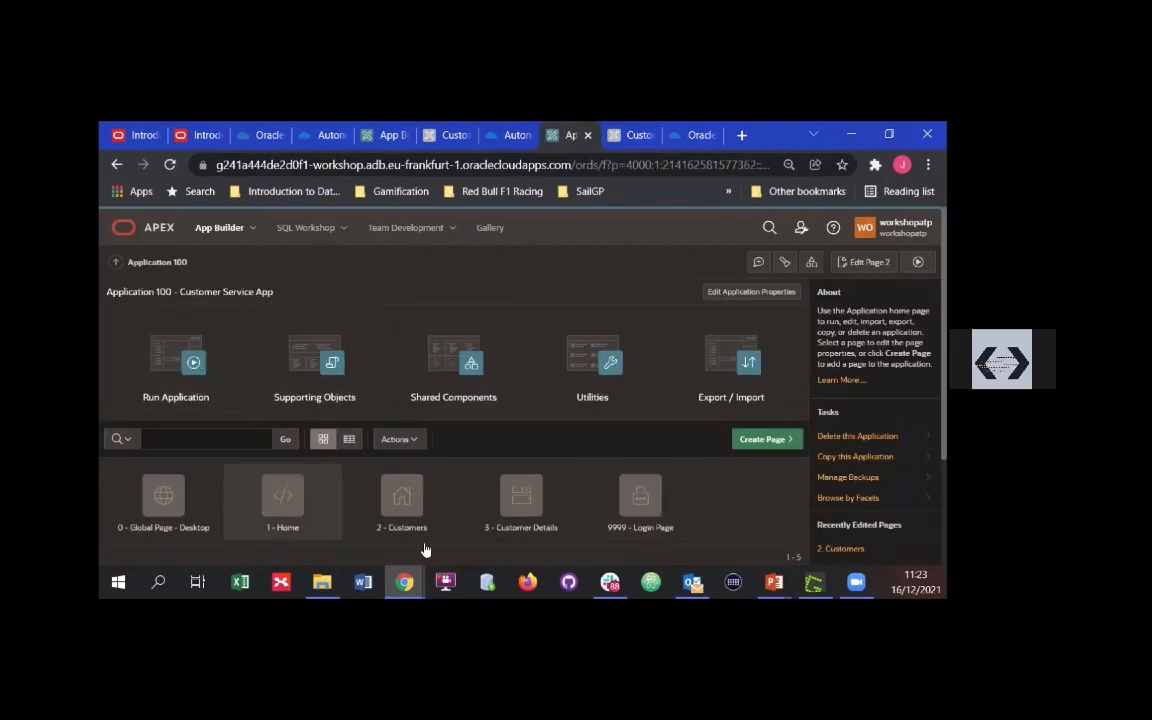
{"action": "left_click", "coordinate": [420, 500]}
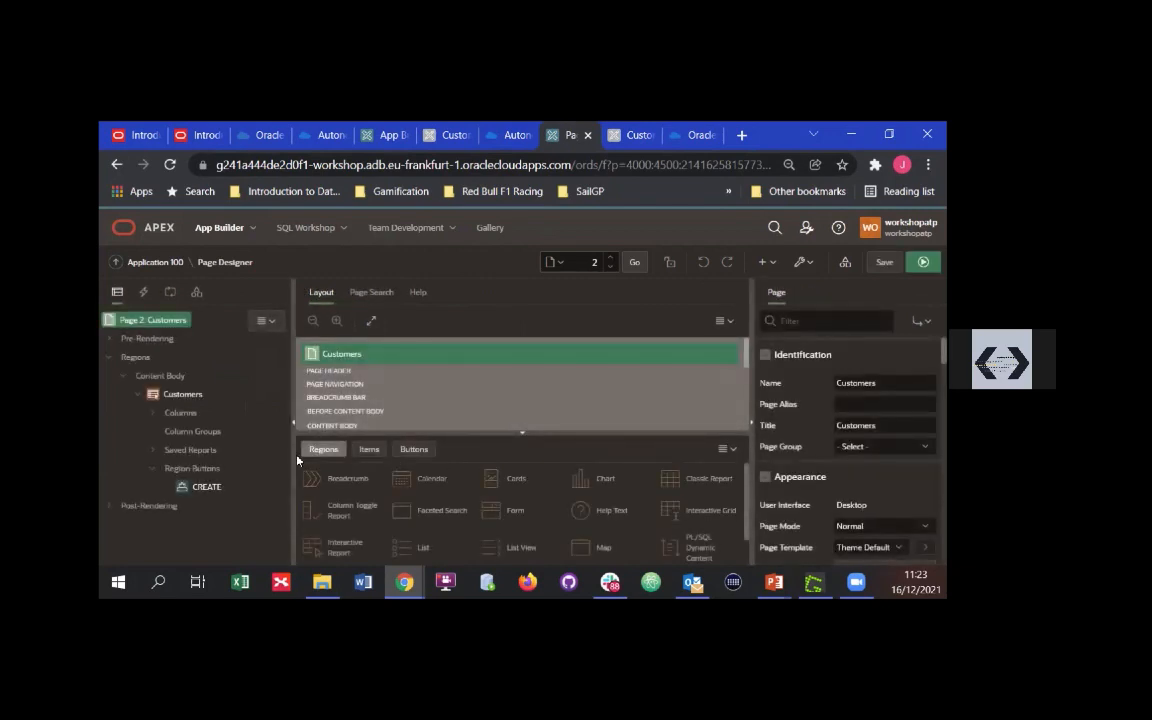
Select the Customers region and examine how the RECOMMENDATION column is added to its SQL query after CUST_EMAIL
{"action": "left_click", "coordinate": [190, 396]}
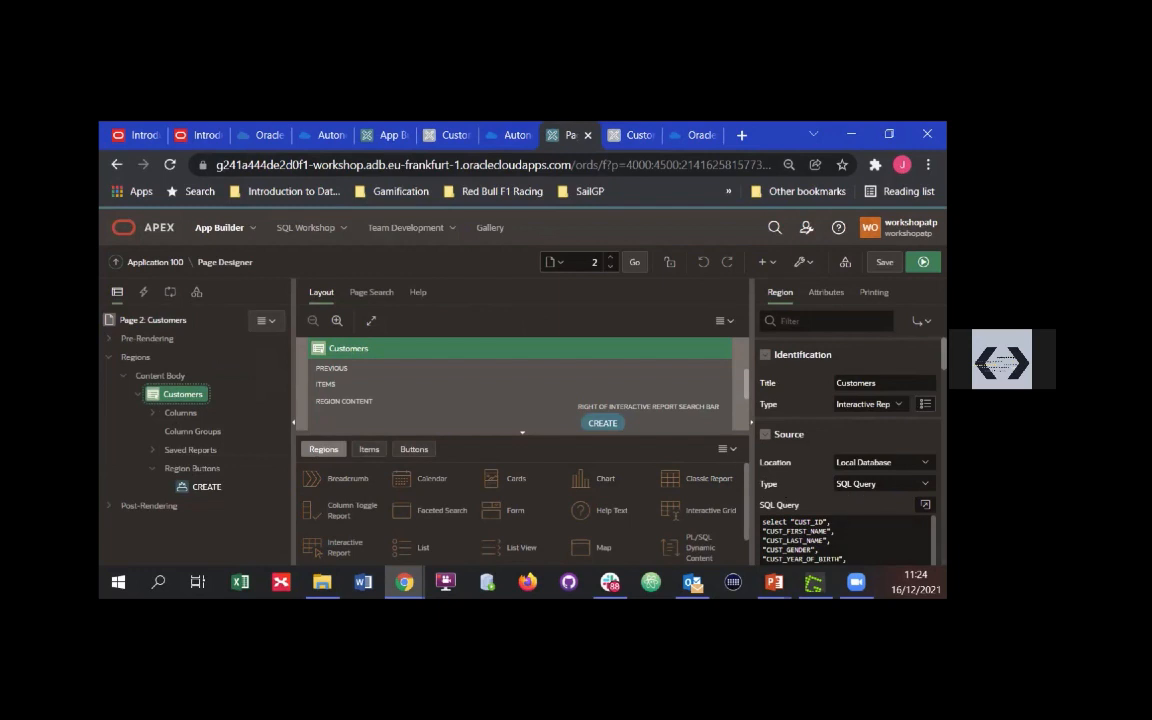
{"action": "scroll", "coordinate": [845, 540], "scroll_direction": "down", "scroll_amount": 2}
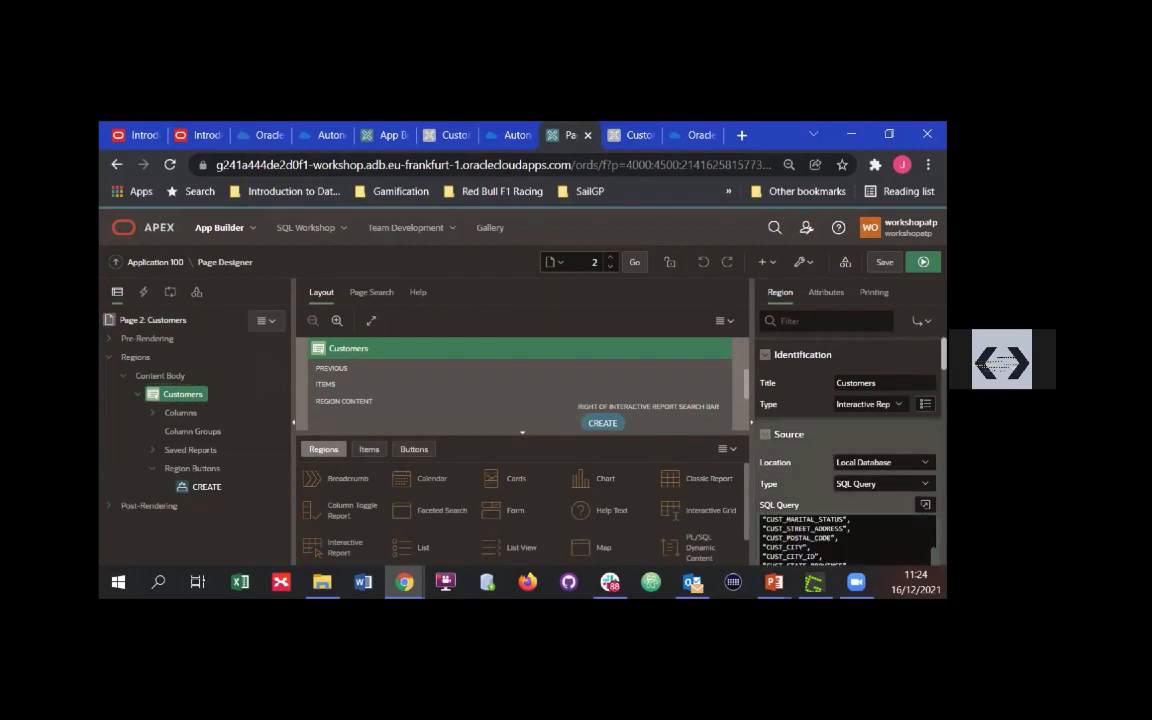
{"action": "scroll", "coordinate": [848, 450], "scroll_direction": "down", "scroll_amount": 3}
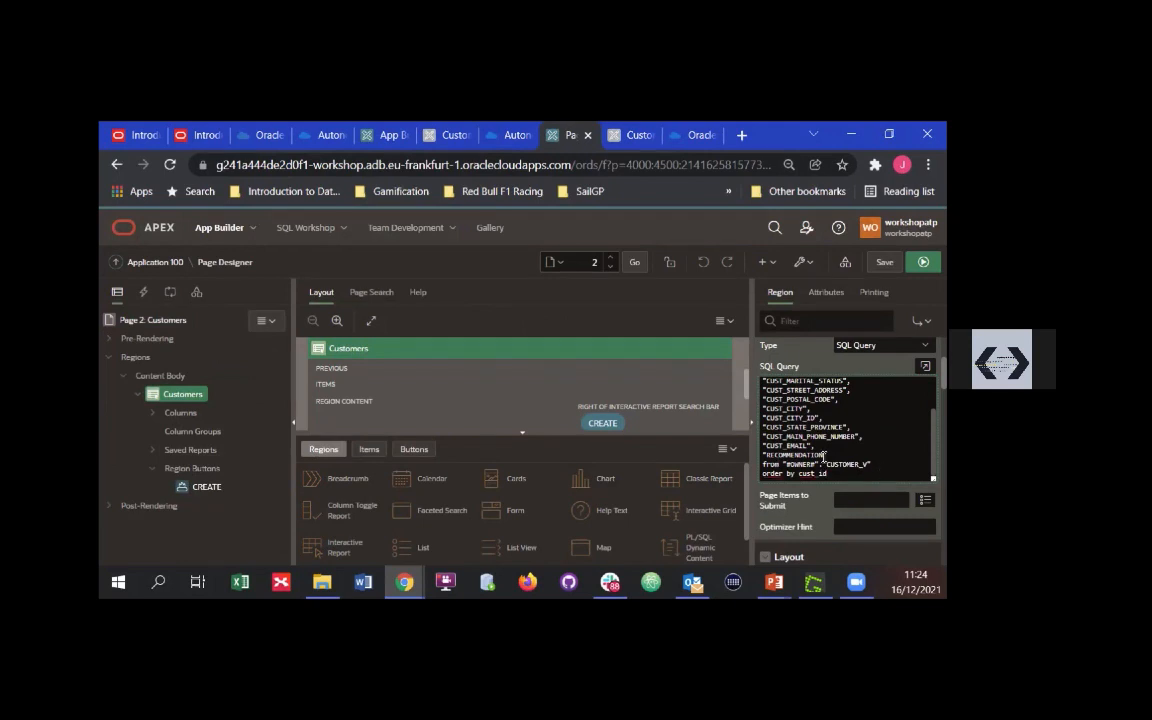
{"action": "left_click_drag", "start_coordinate": [829, 455], "coordinate": [754, 455]}
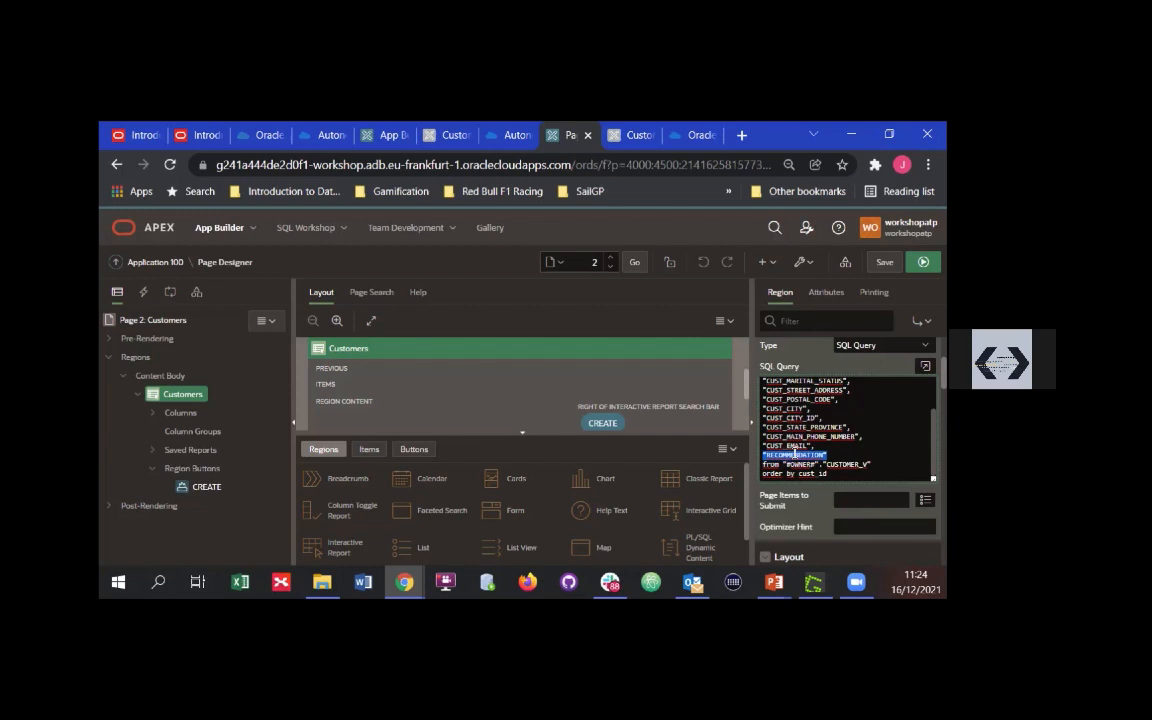
{"action": "left_click", "coordinate": [793, 455]}
{"action": "left_click", "coordinate": [813, 445]}
{"action": "key", "text": "shift+Right"}
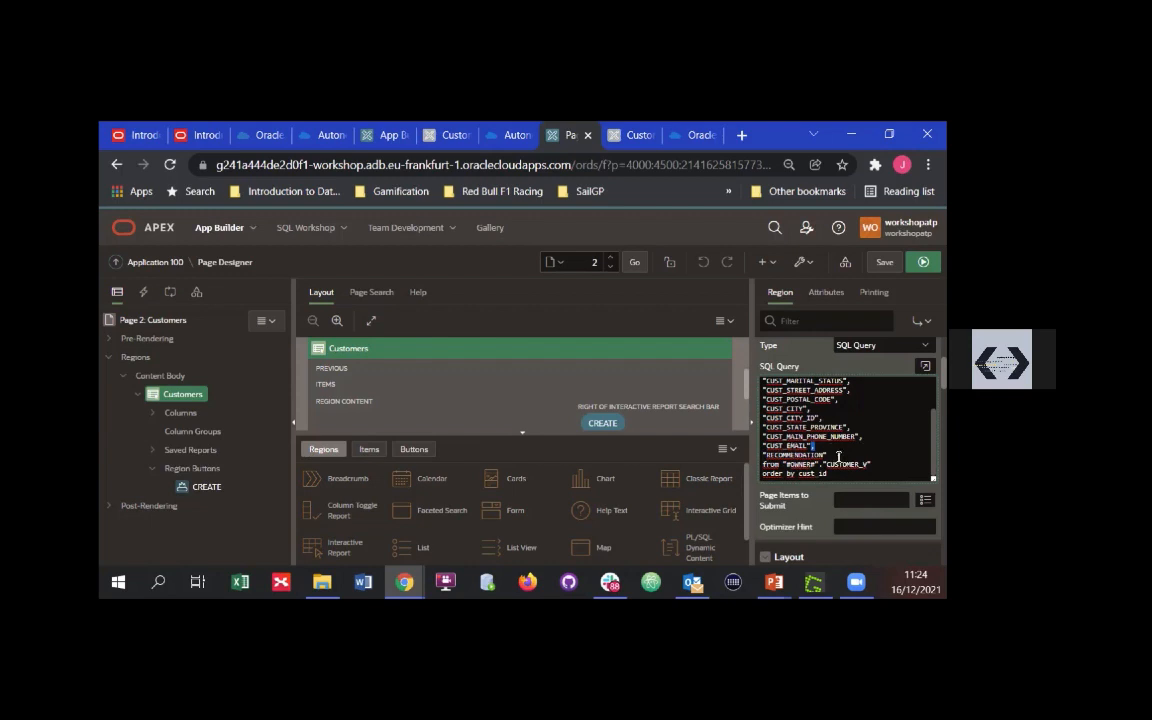
{"action": "left_click_drag", "start_coordinate": [762, 456], "coordinate": [832, 456]}
{"action": "left_click", "coordinate": [188, 394]}
Switch to the running Customer Service App and examine the Y Box Games text in the report's Recommendation column
{"action": "left_click", "coordinate": [636, 135]}
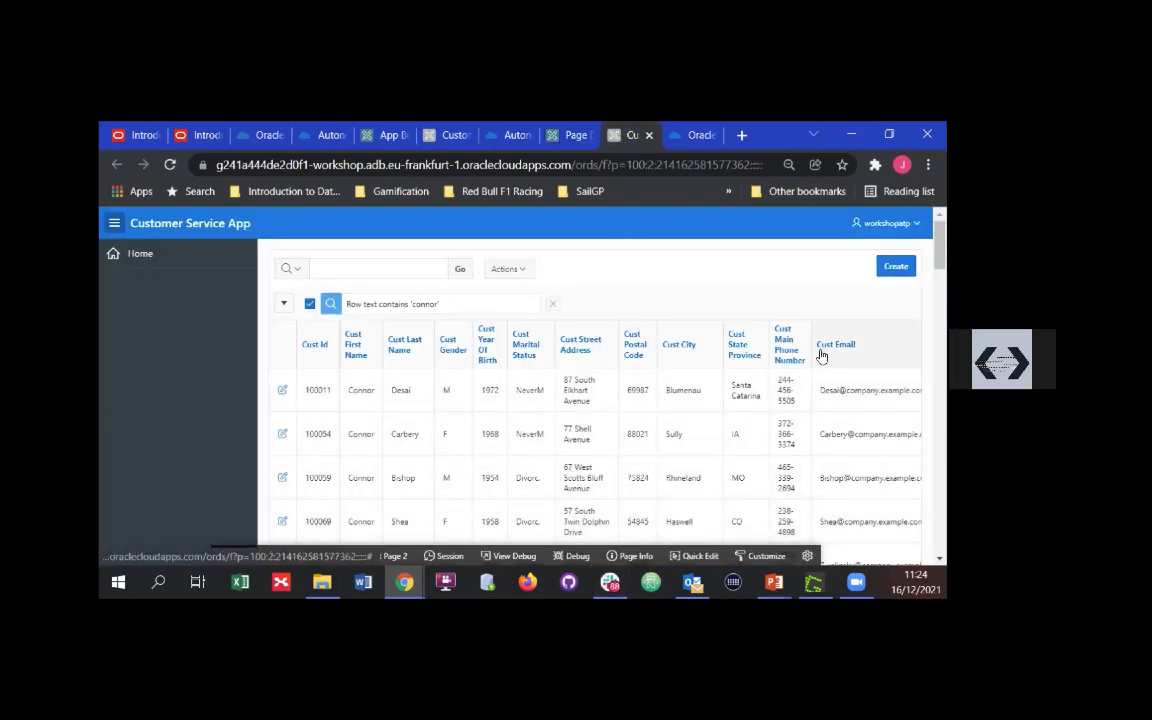
{"action": "key", "text": "ctrl+minus"}
{"action": "key", "text": "ctrl+minus"}
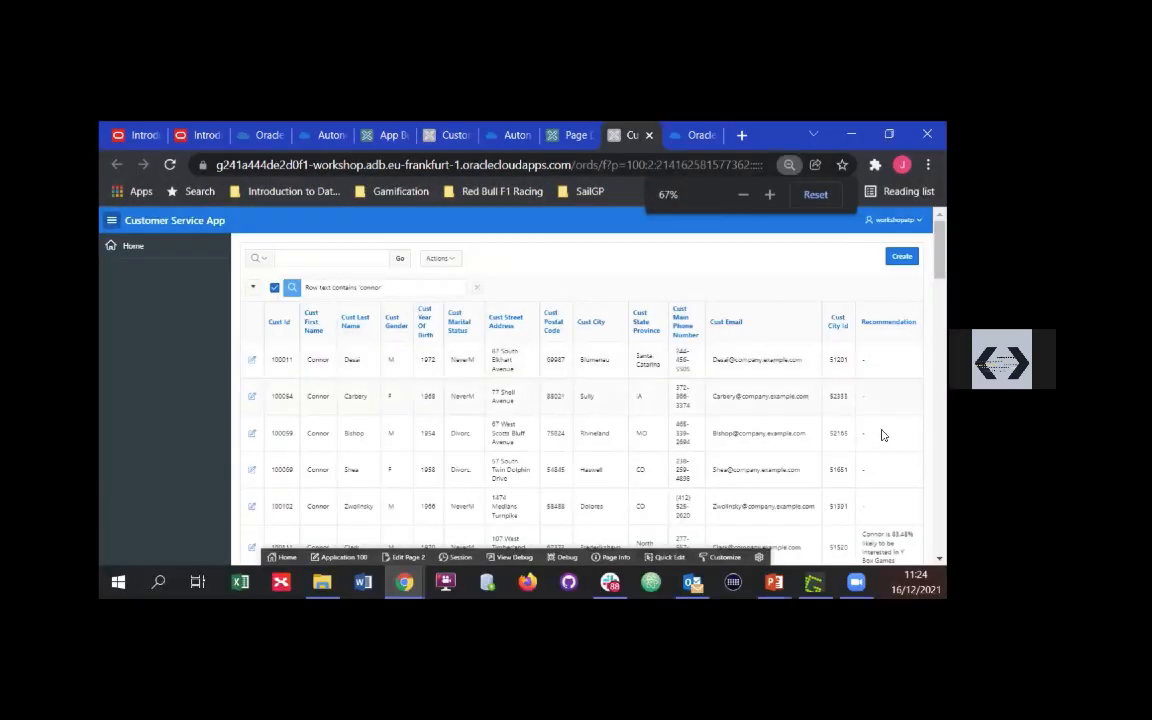
{"action": "scroll", "coordinate": [900, 520], "scroll_direction": "down", "scroll_amount": 2}
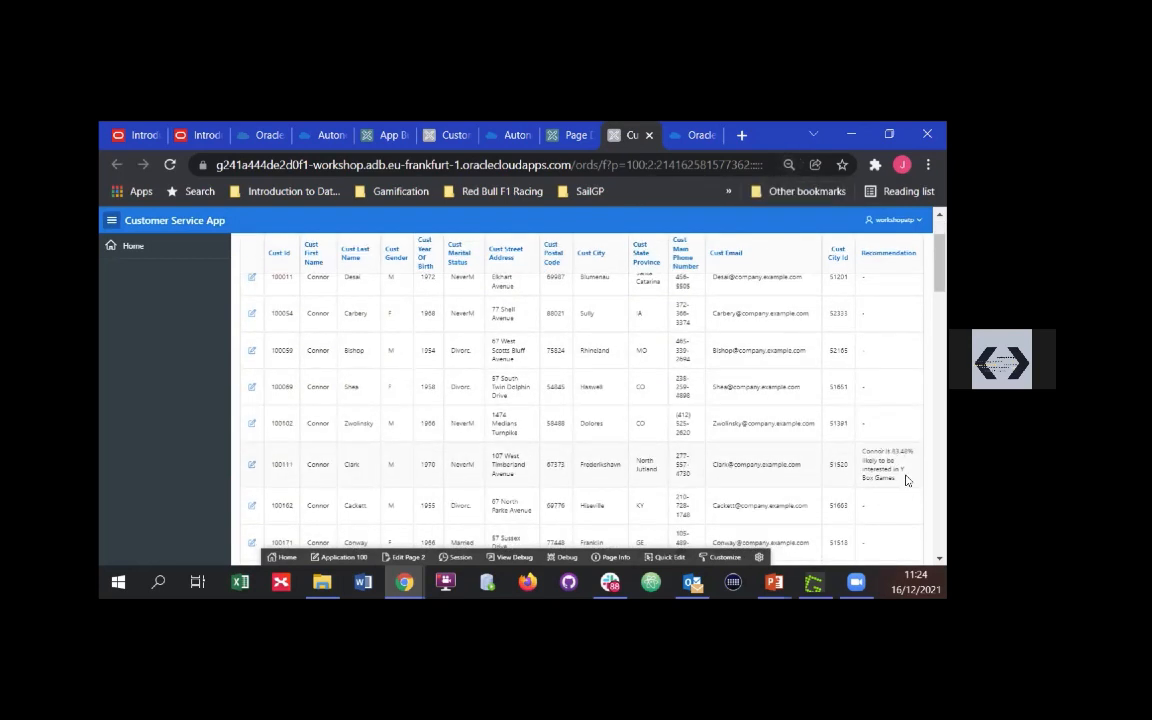
{"action": "left_click_drag", "start_coordinate": [897, 479], "coordinate": [864, 452]}
{"action": "left_click", "coordinate": [895, 435]}
{"action": "scroll", "coordinate": [895, 428], "scroll_direction": "up", "scroll_amount": 2}
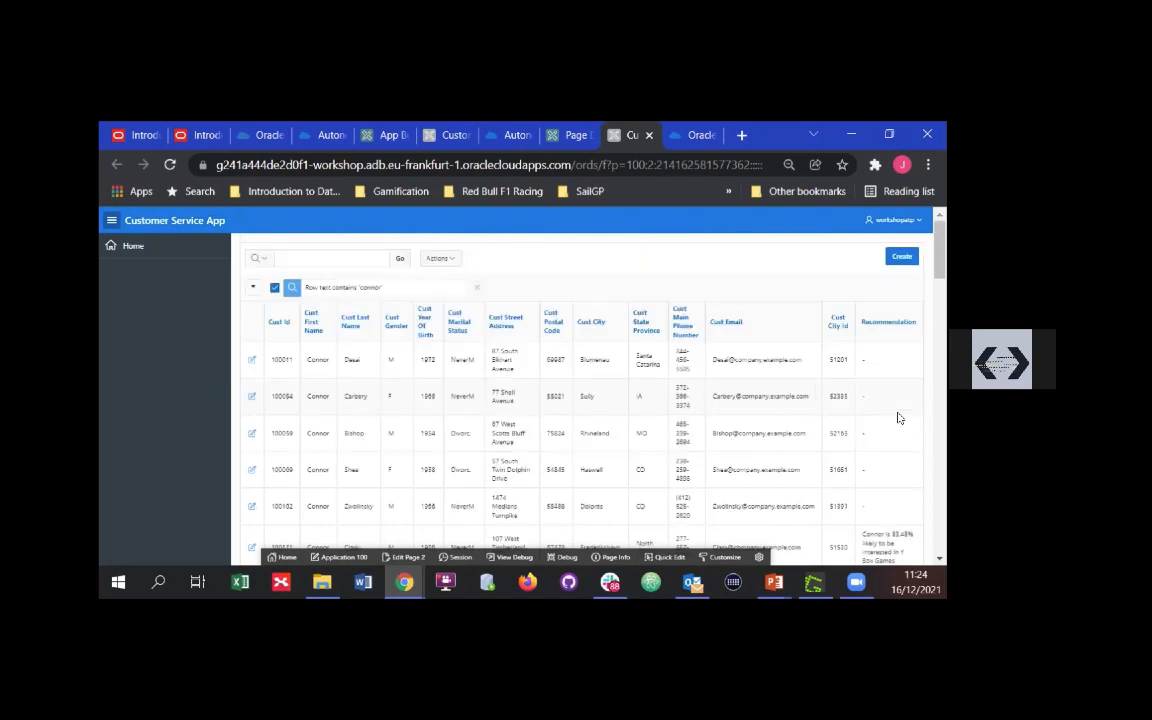
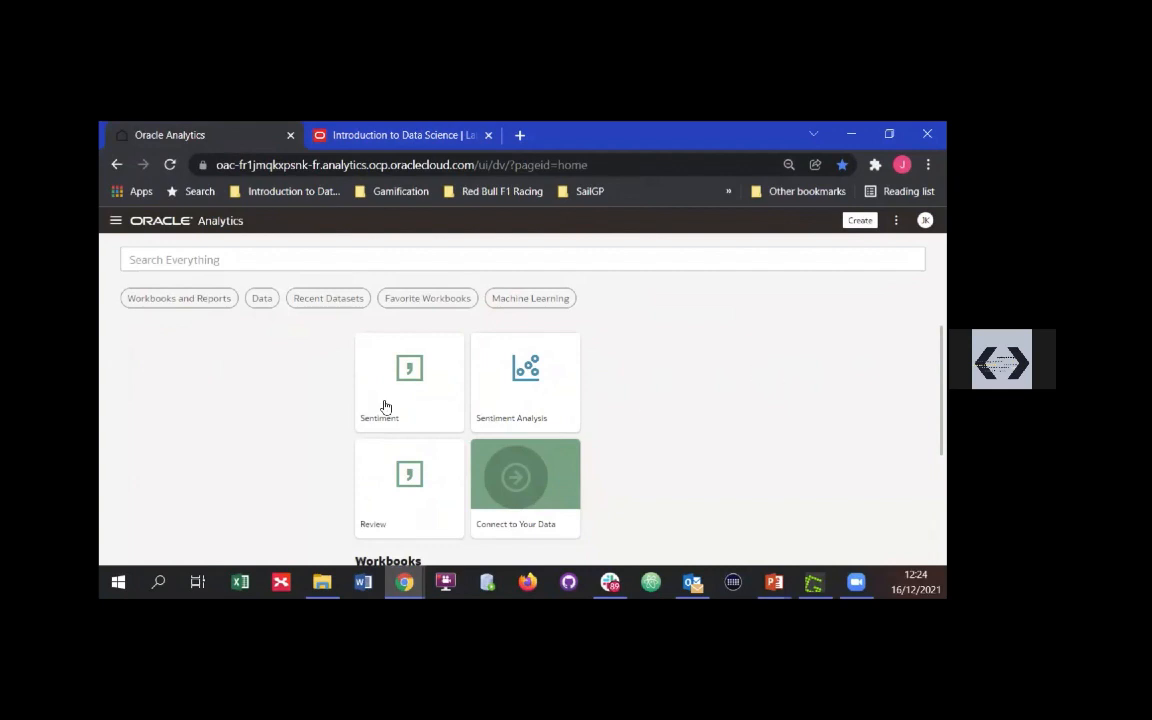
Open the Review dataset in Oracle Analytics and examine the ReviewId column's values, Treat As and Data Type properties
{"action": "left_click", "coordinate": [450, 527]}
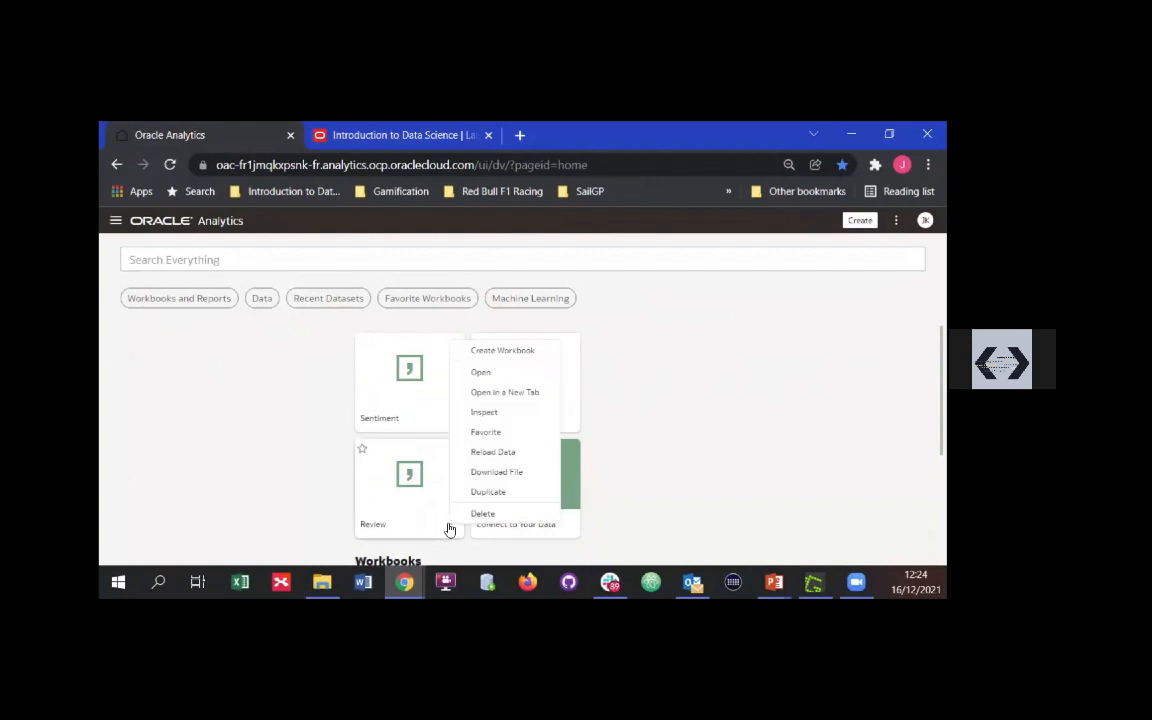
{"action": "left_click", "coordinate": [514, 372]}
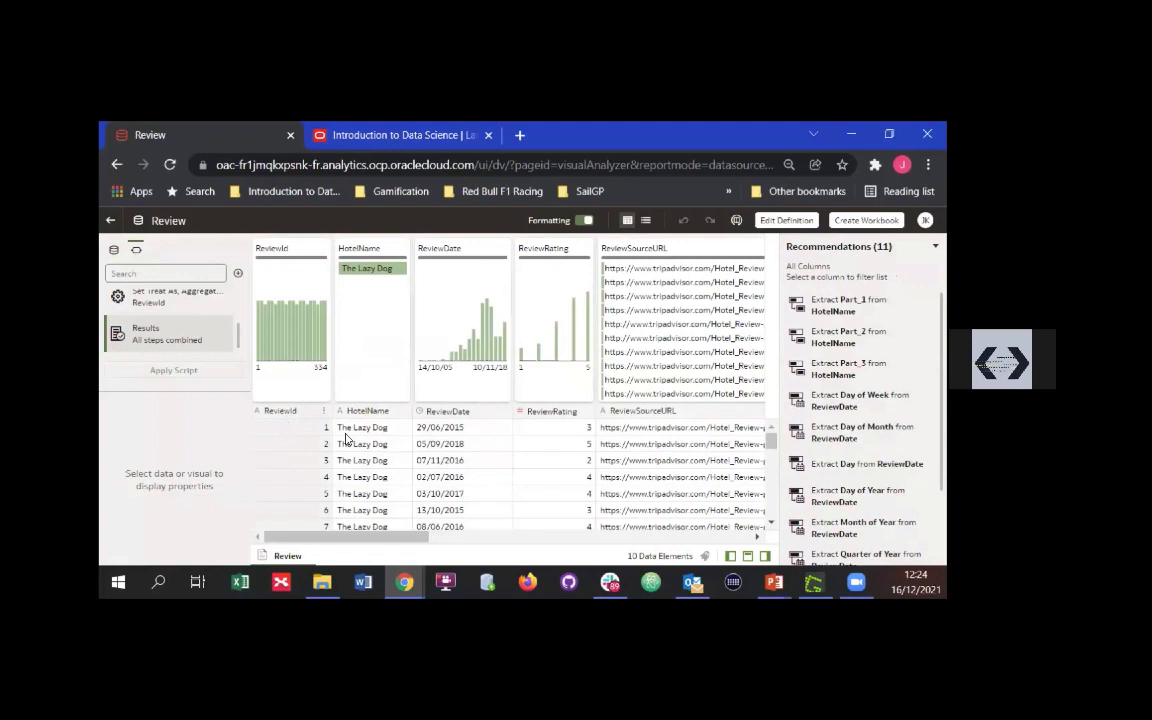
{"action": "left_click", "coordinate": [289, 412]}
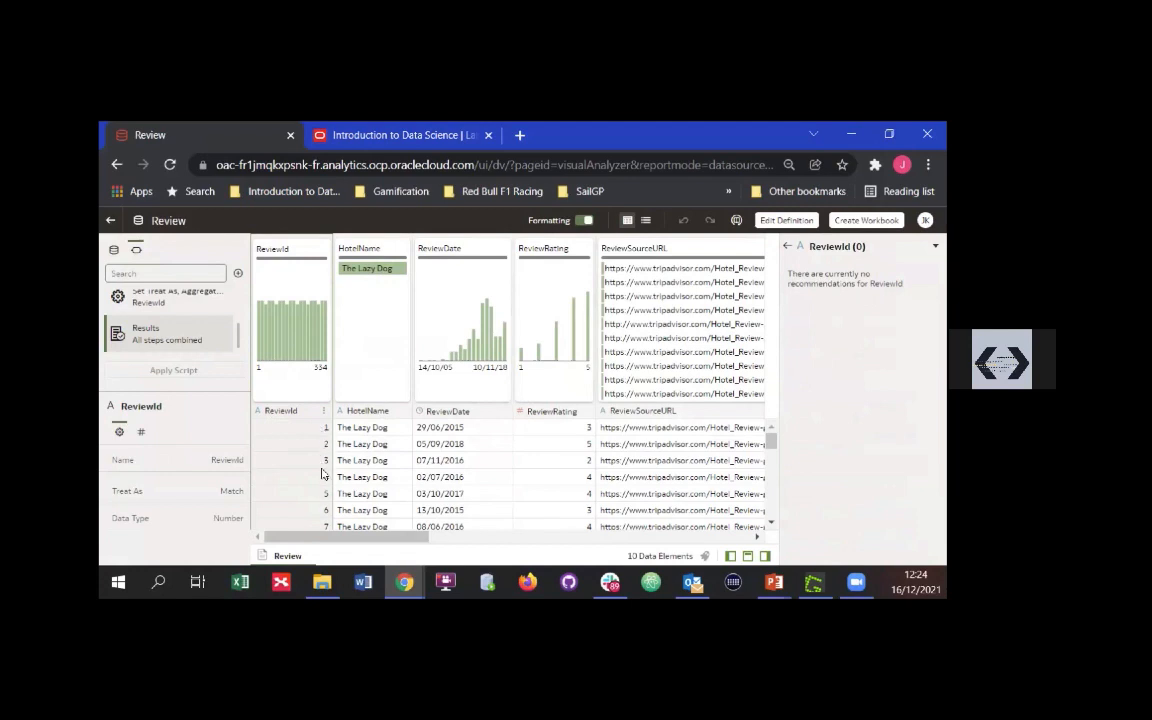
{"action": "left_click", "coordinate": [320, 432]}
{"action": "left_click", "coordinate": [318, 431]}
{"action": "left_click", "coordinate": [298, 415]}
{"action": "left_click", "coordinate": [300, 428]}
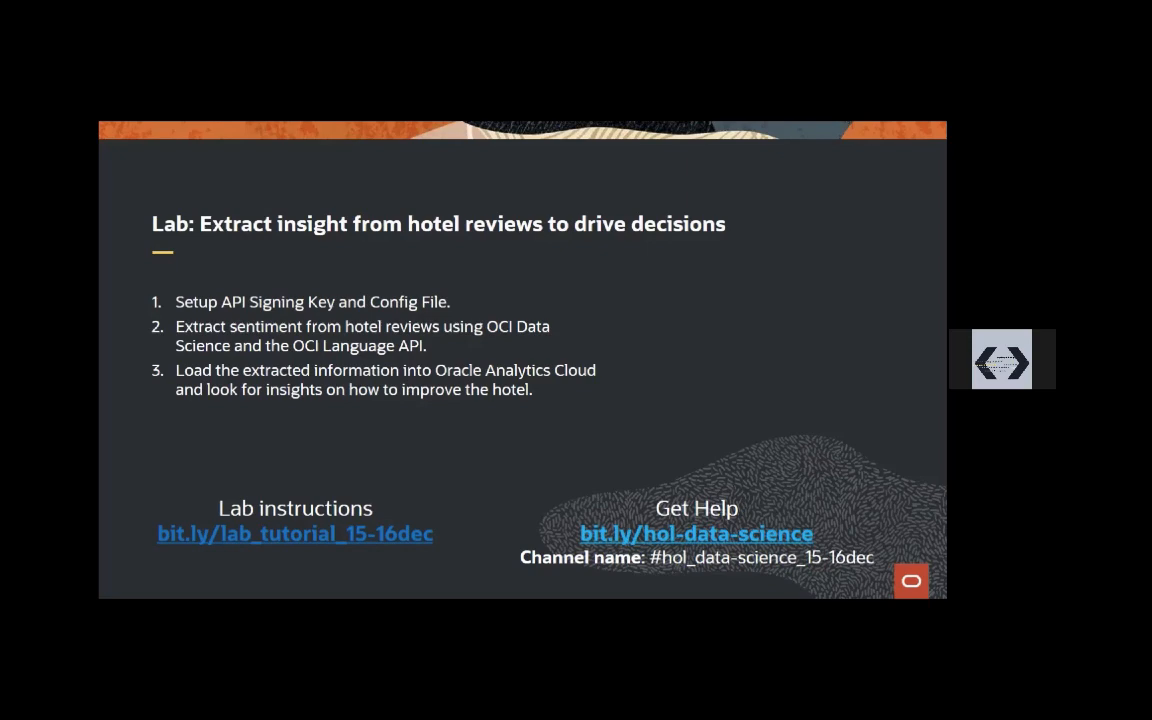
Switch from the slides back to Oracle Analytics and open the Sentiment Analysis workbook
{"action": "key", "text": "alt+Tab"}
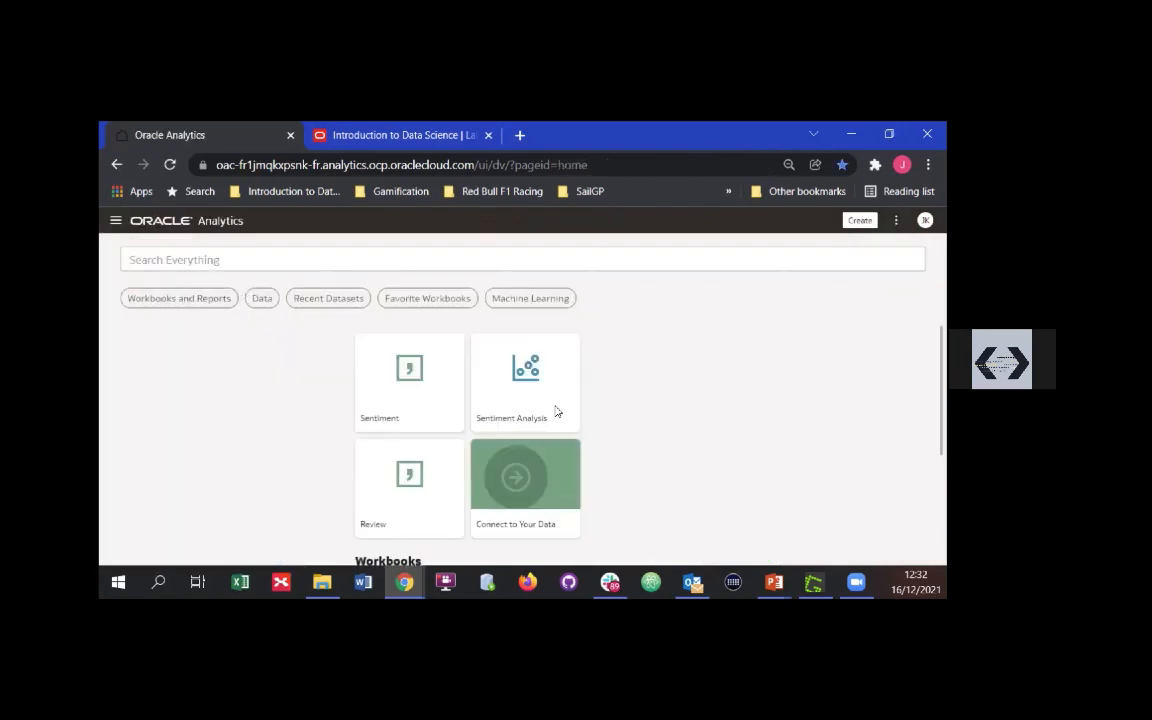
{"action": "left_click", "coordinate": [478, 390]}
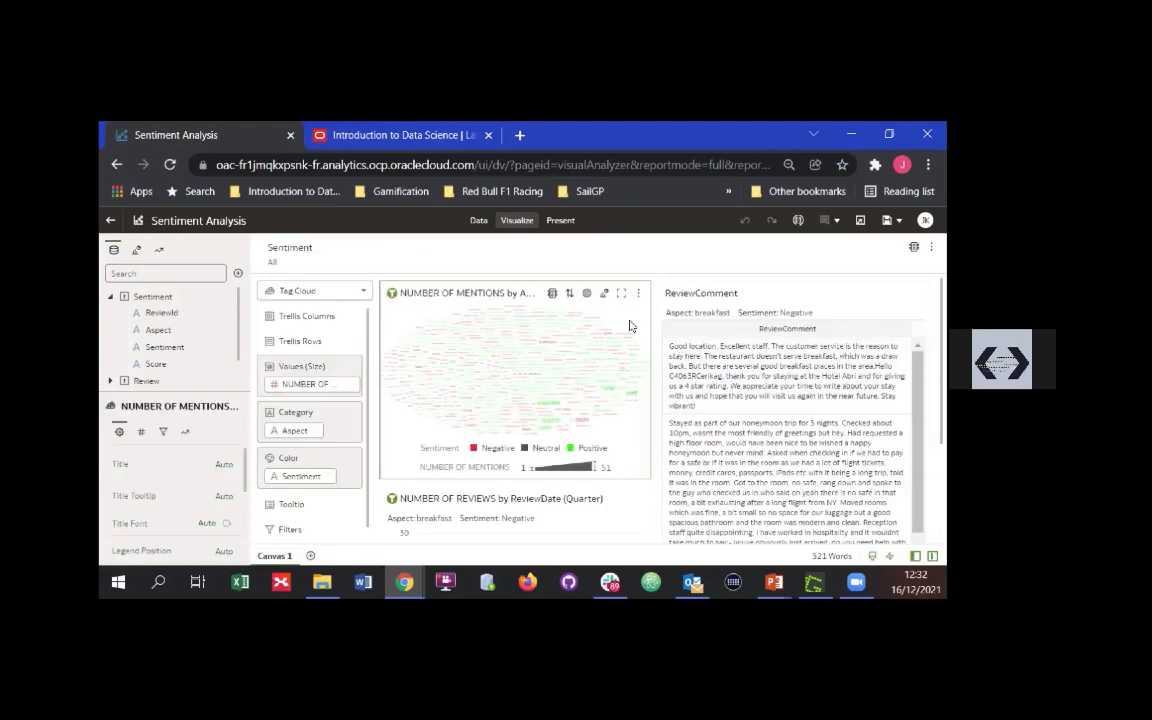
{"action": "right_click", "coordinate": [630, 319]}
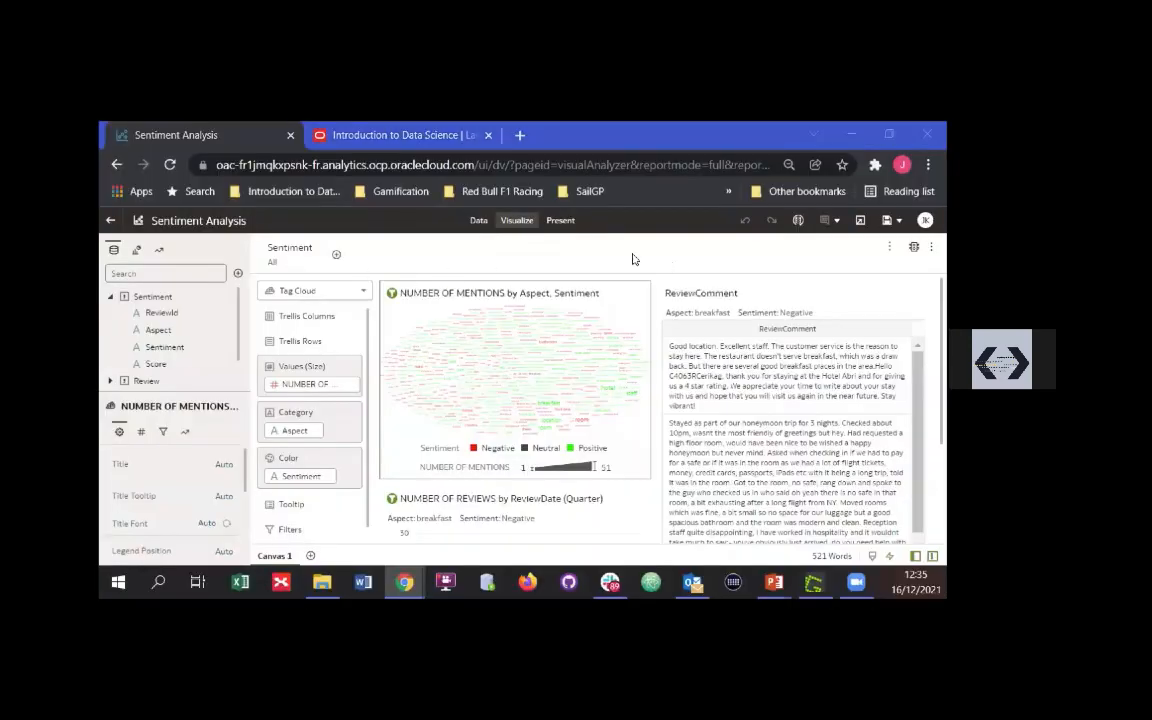
Open the workbook's data diagram and examine the ReviewId match blending Review and Sentiment, leaving the blend without changes
{"action": "left_click", "coordinate": [478, 220]}
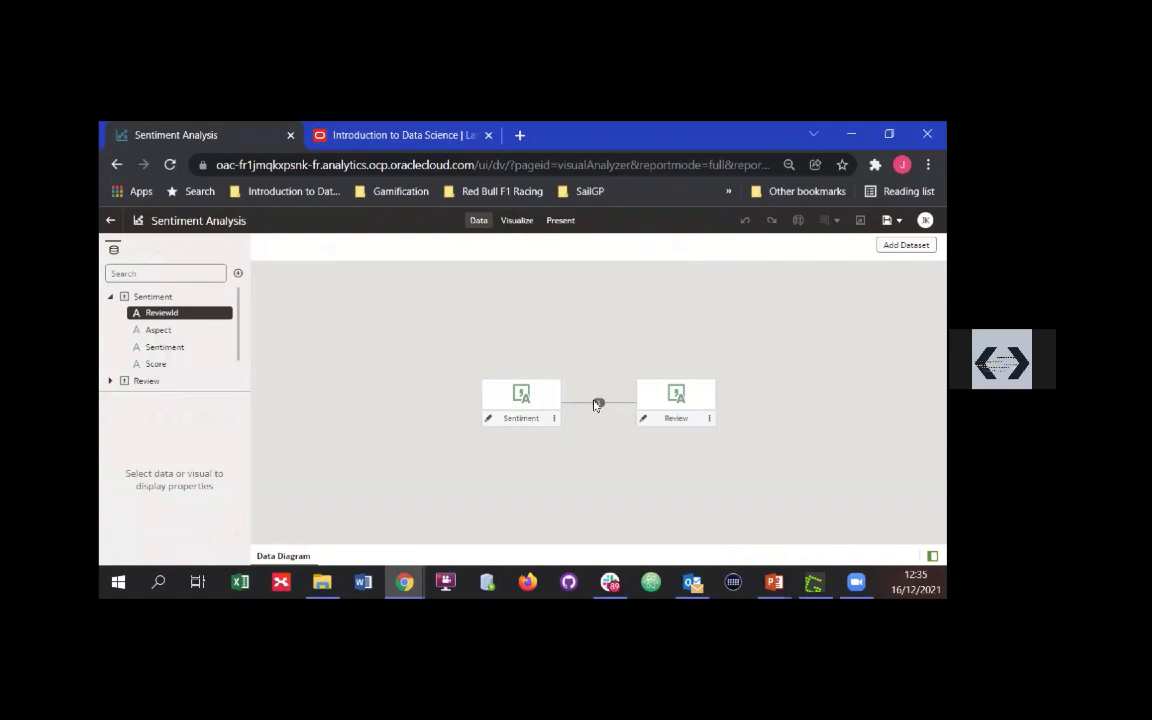
{"action": "left_click", "coordinate": [599, 404]}
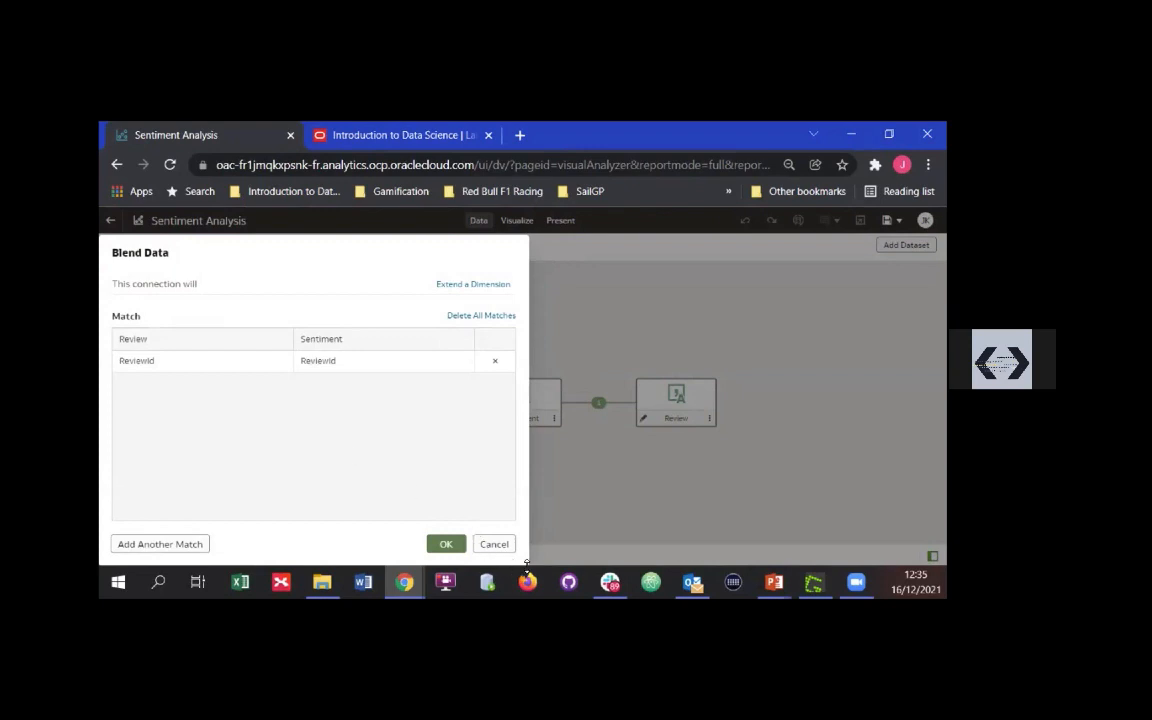
{"action": "left_click", "coordinate": [494, 544]}
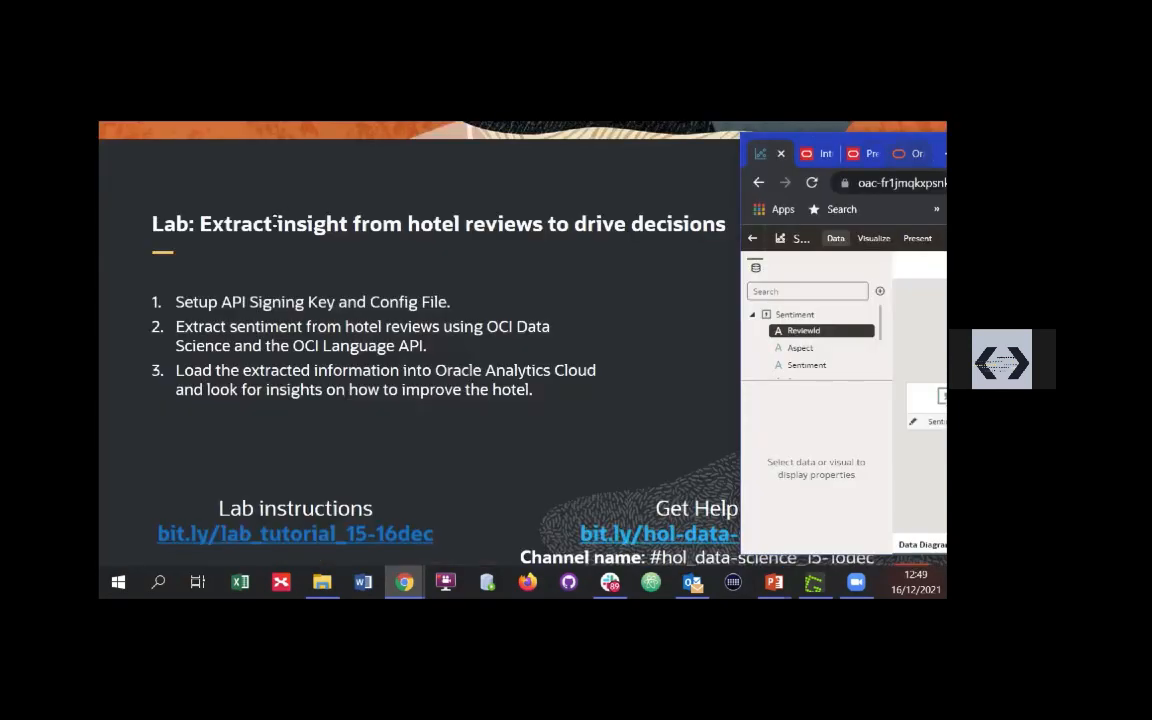
{"action": "left_click_drag", "start_coordinate": [923, 139], "coordinate": [268, 229]}
{"action": "left_click", "coordinate": [442, 237]}
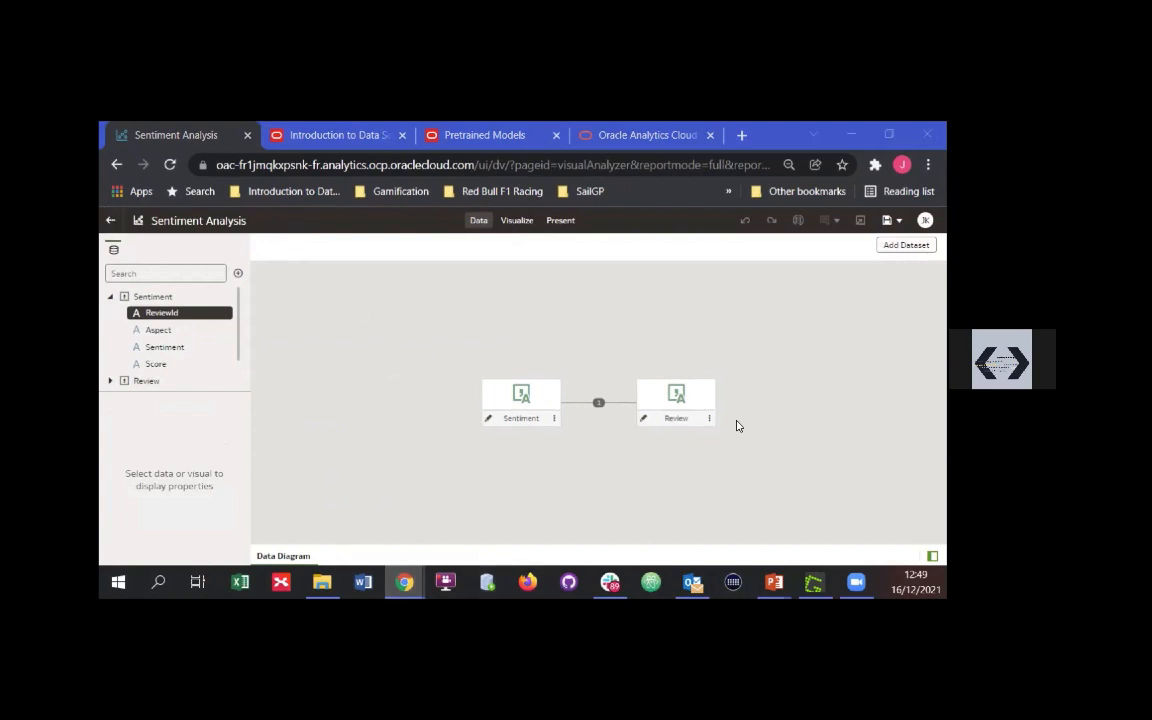
Leave the Sentiment Analysis workbook, saving its changes, and reopen it from the home page
{"action": "left_click", "coordinate": [488, 419]}
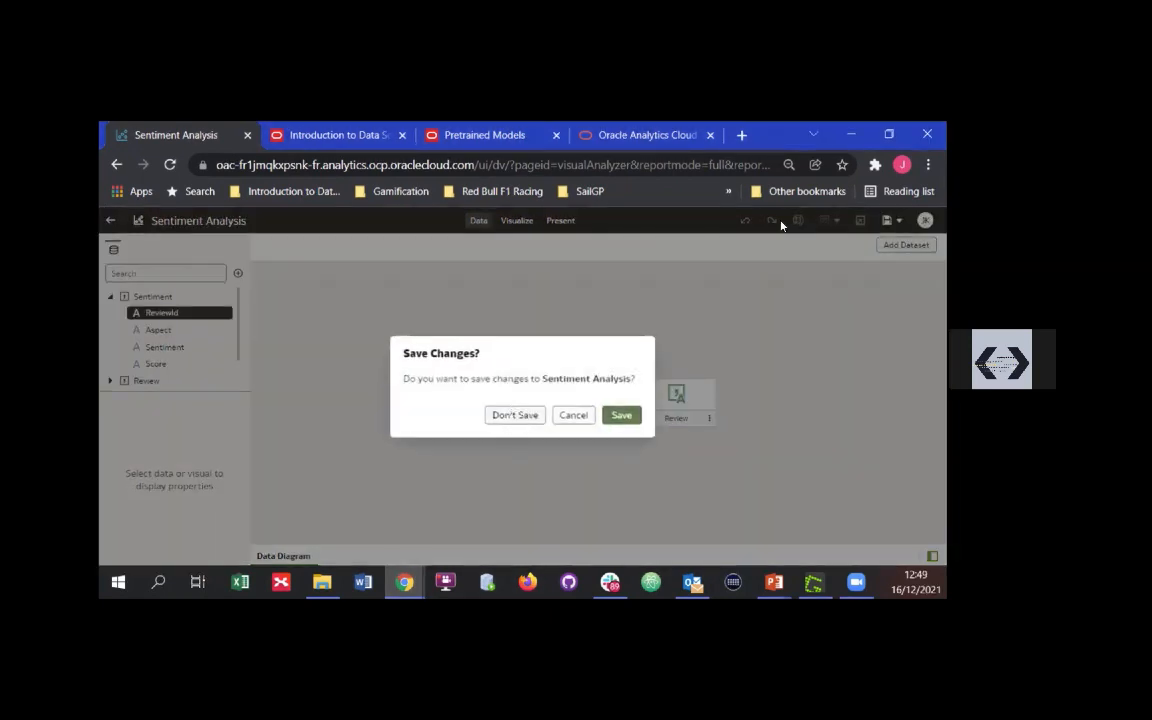
{"action": "left_click", "coordinate": [621, 415]}
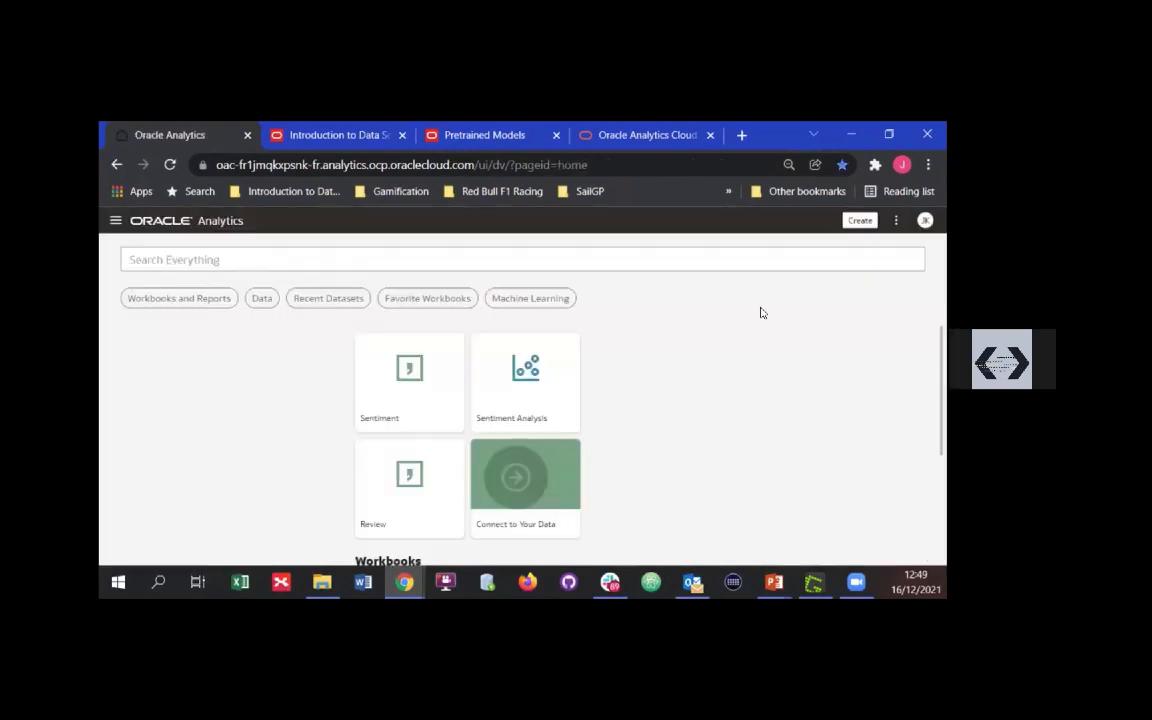
{"action": "left_click", "coordinate": [540, 378]}
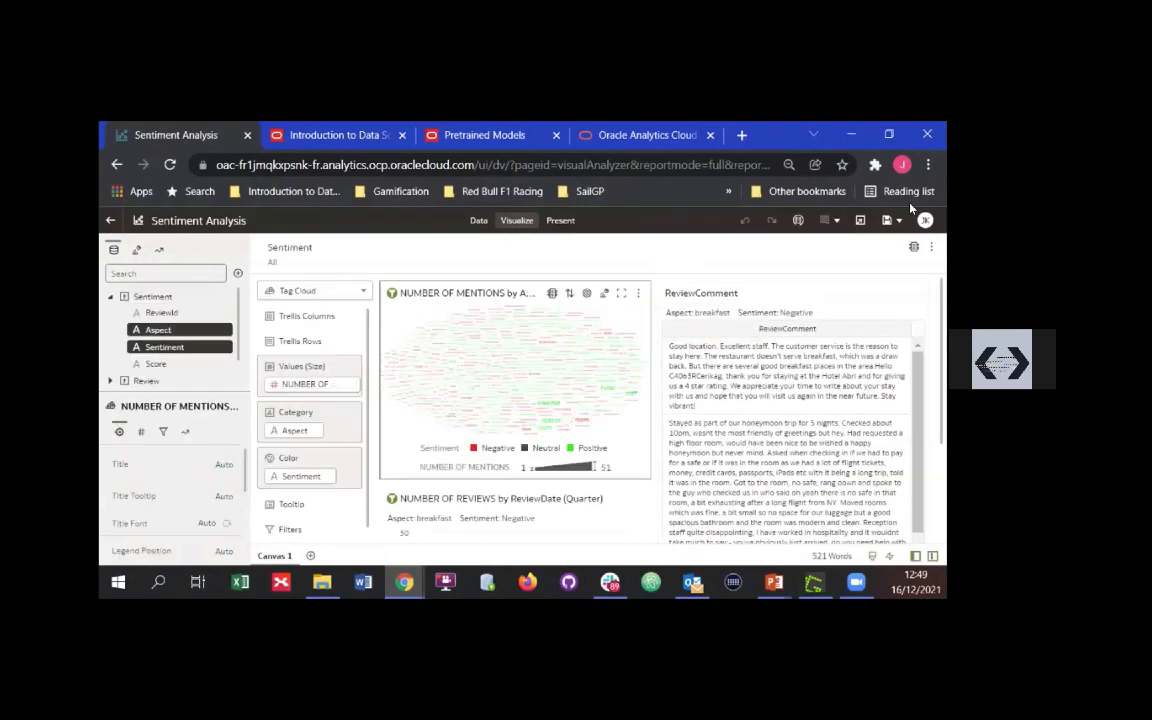
Switch the browser to full screen to enlarge the Sentiment Analysis canvas
{"action": "left_click", "coordinate": [928, 165]}
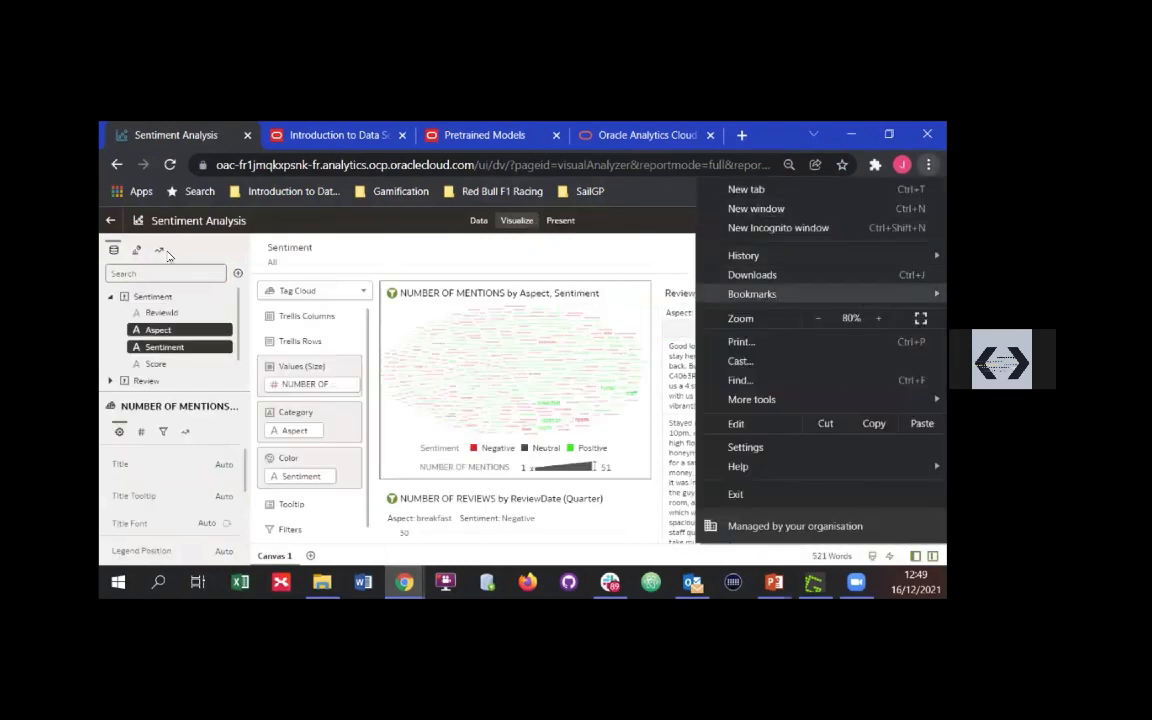
{"action": "left_click", "coordinate": [856, 246]}
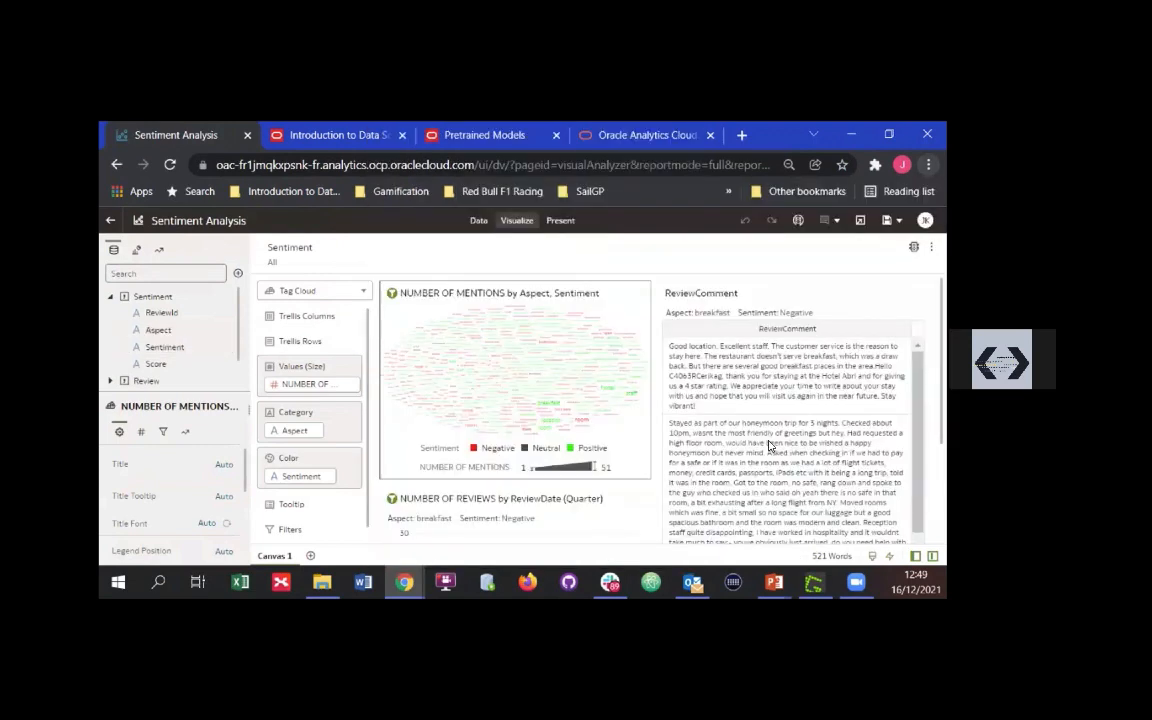
{"action": "key", "text": "F11"}
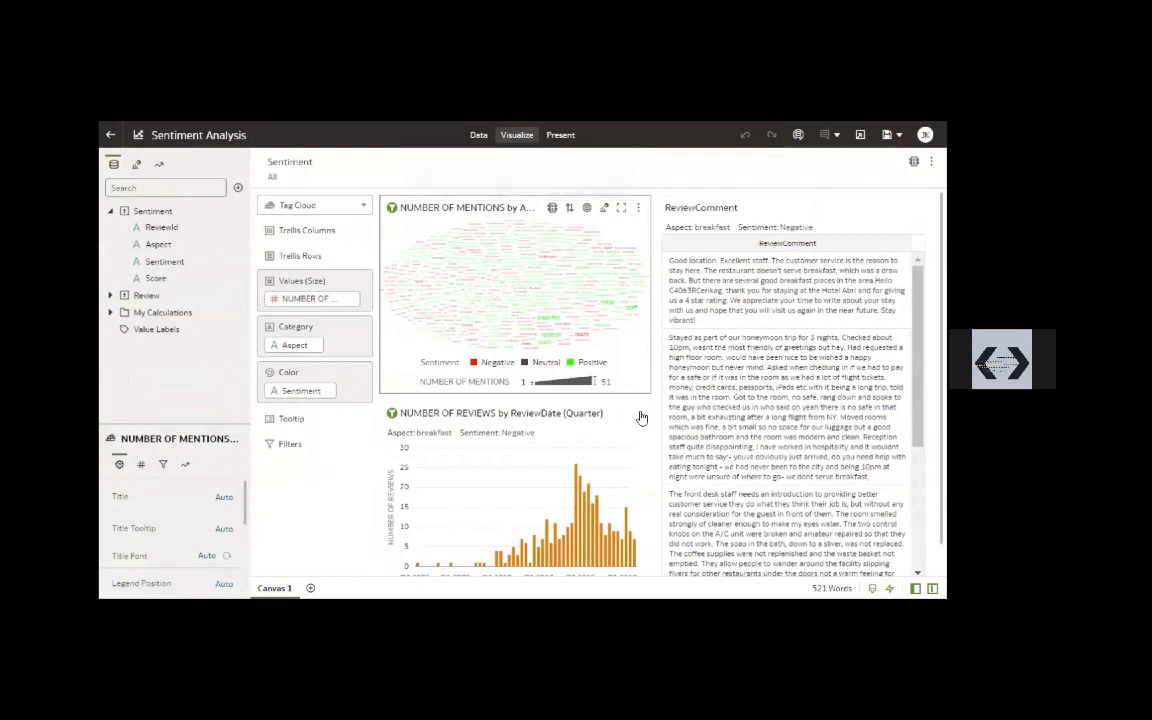
Delete the NUMBER OF REVIEWS by ReviewDate (Quarter) bar chart from the canvas
{"action": "right_click", "coordinate": [689, 556]}
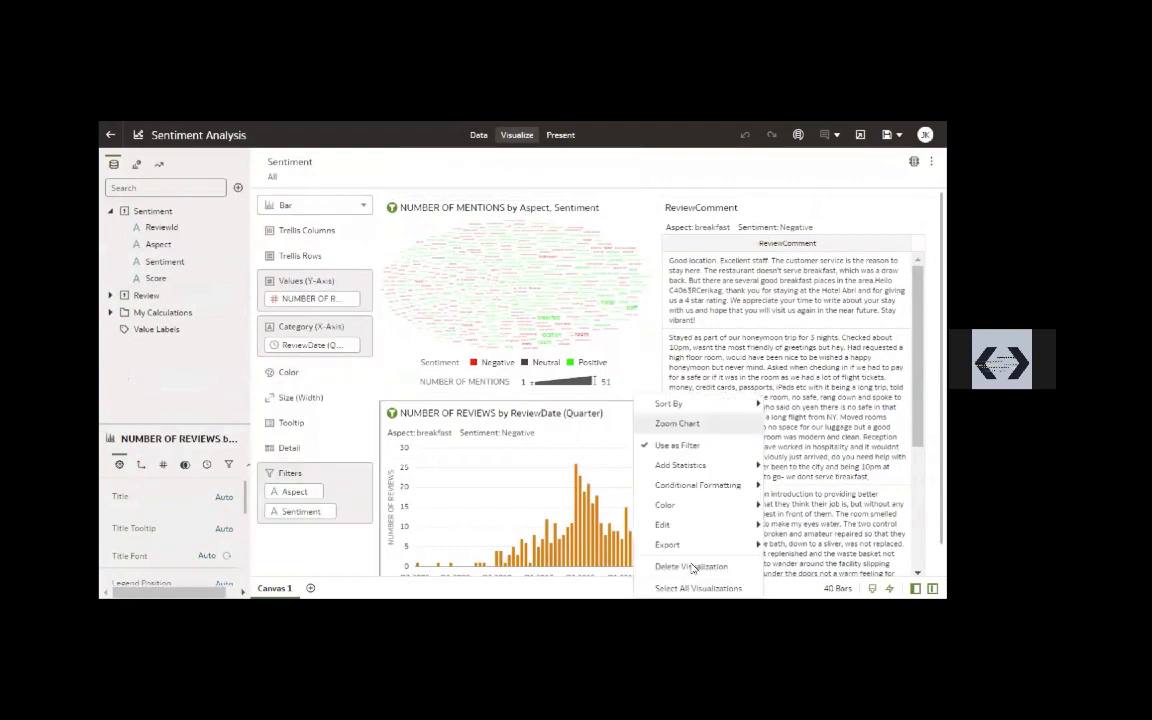
{"action": "left_click", "coordinate": [690, 567]}
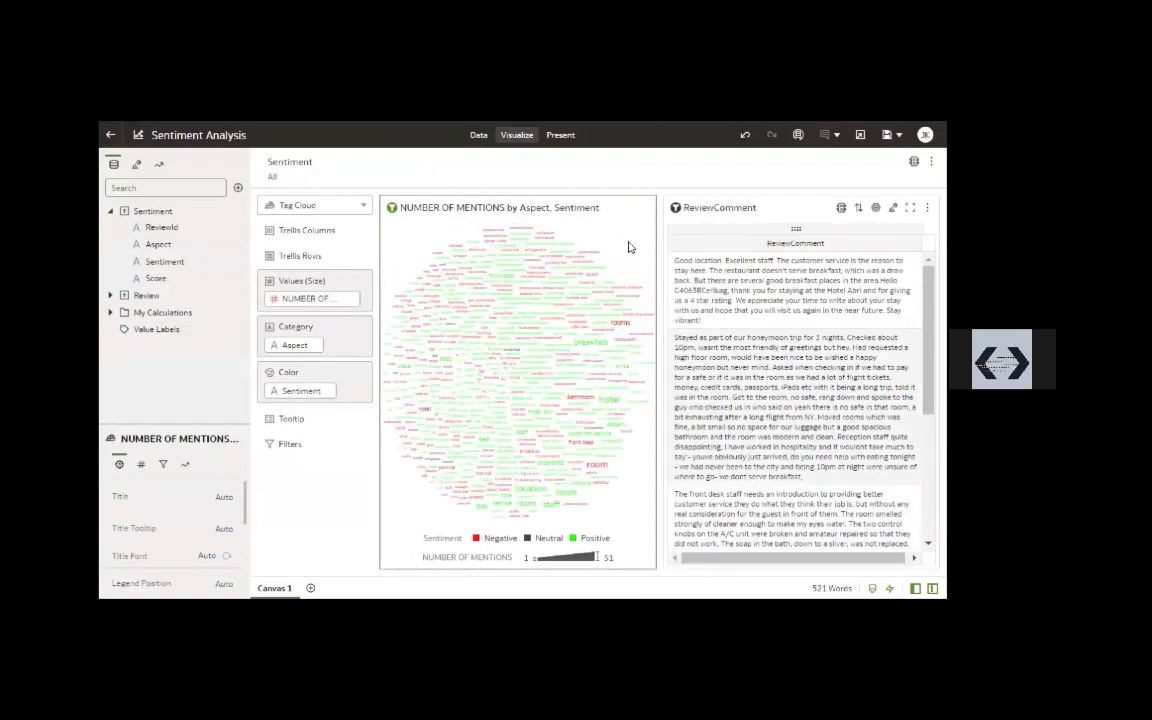
Check the Use as Filter option on the NUMBER OF MENTIONS by Aspect, Sentiment tag cloud
{"action": "left_click", "coordinate": [608, 243]}
{"action": "right_click", "coordinate": [636, 248]}
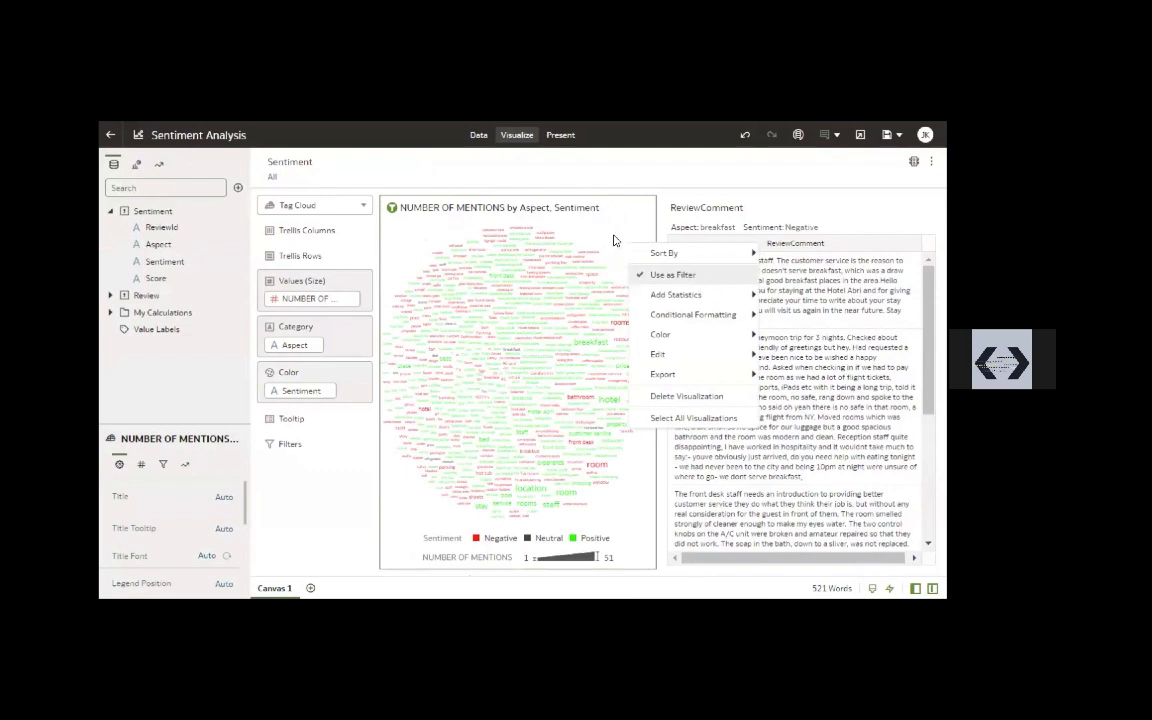
{"action": "left_click", "coordinate": [582, 347]}
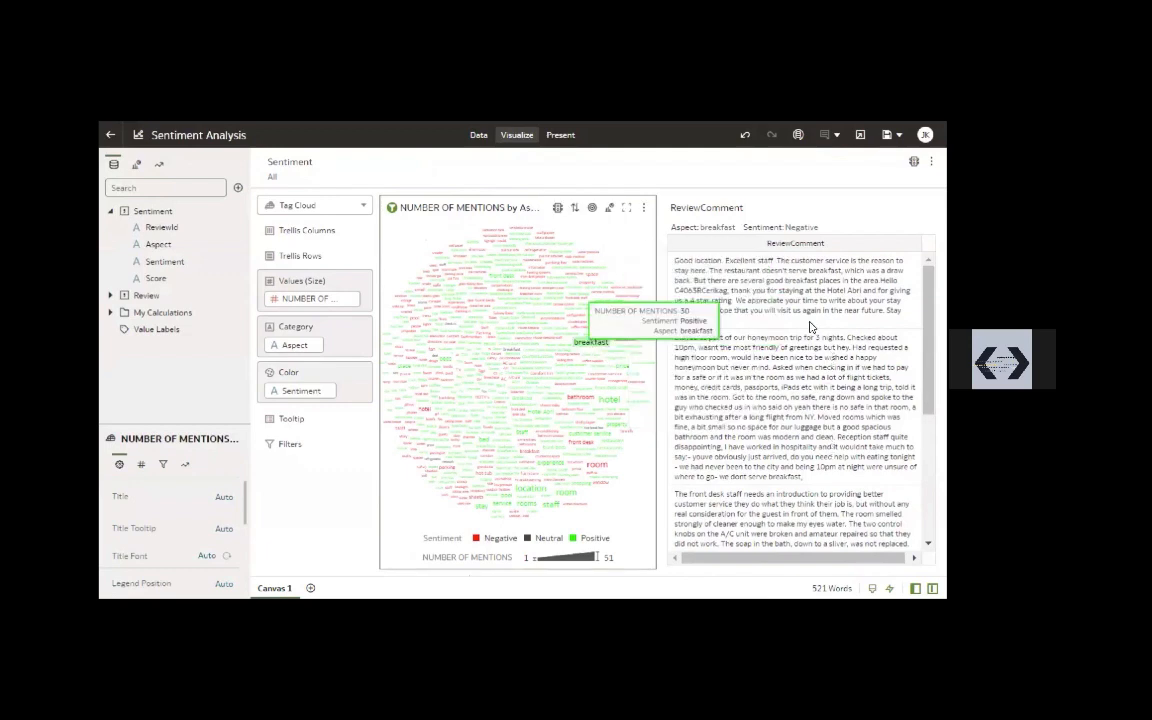
Filter the ReviewComment table by the positive breakfast tag and inspect the selections in its Aspect and Sentiment filters
{"action": "left_click", "coordinate": [590, 342]}
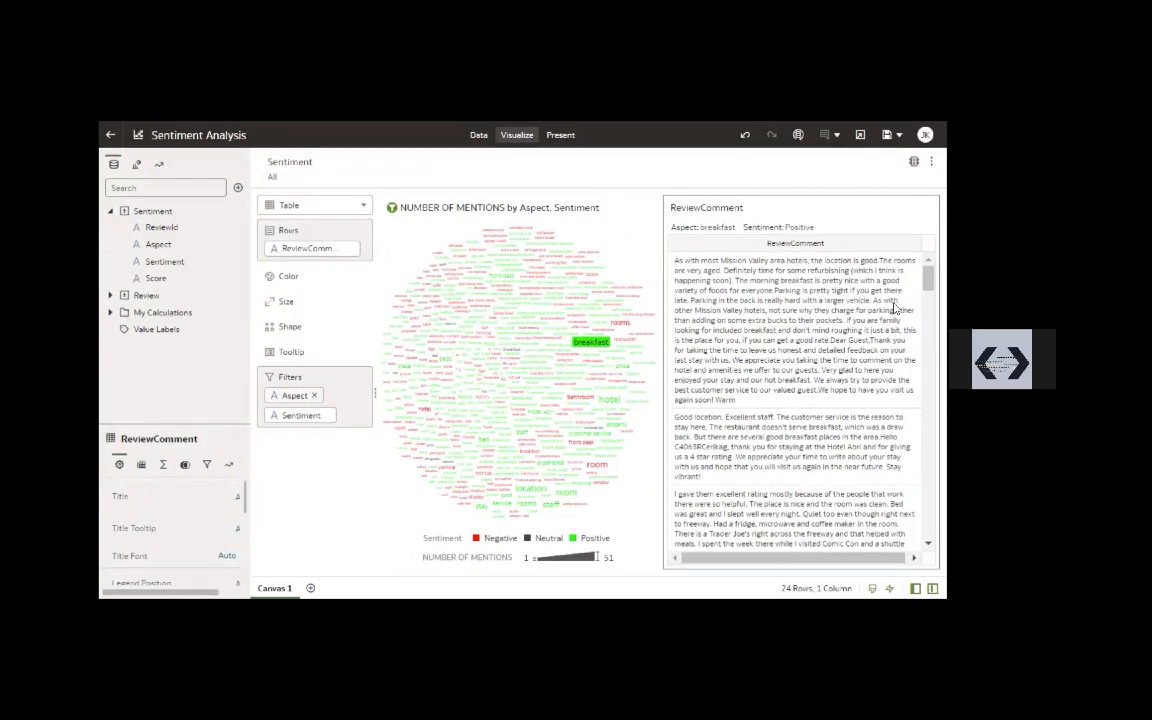
{"action": "right_click", "coordinate": [306, 420]}
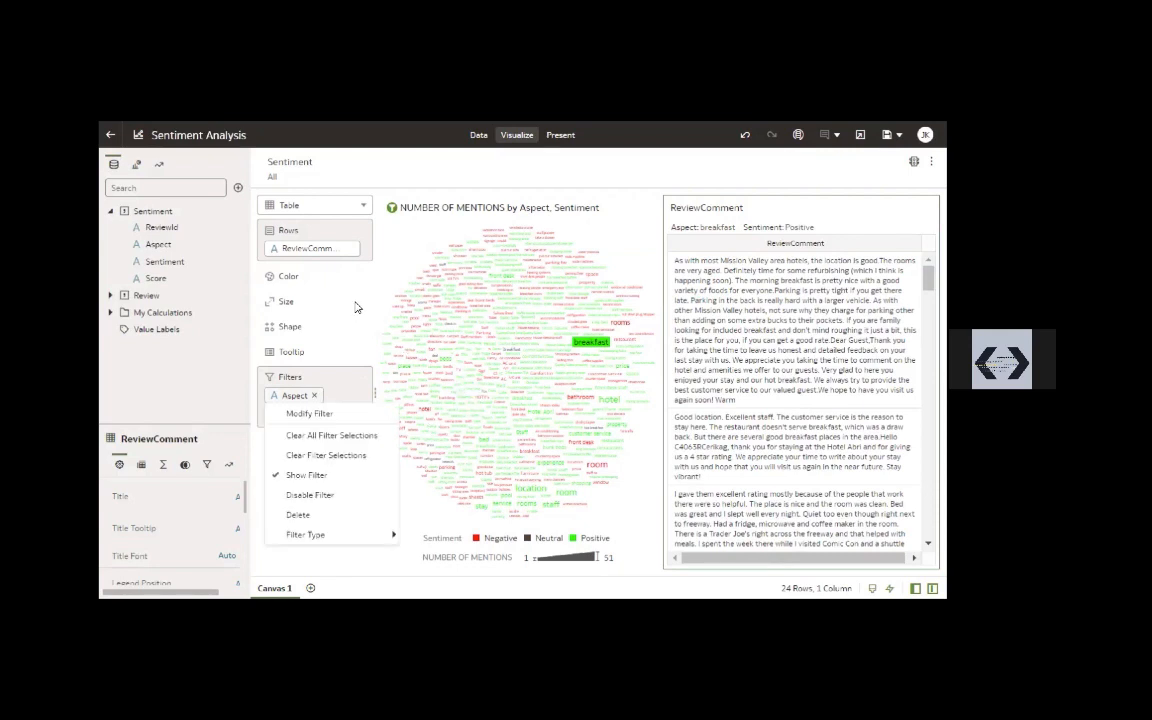
{"action": "left_click", "coordinate": [310, 414]}
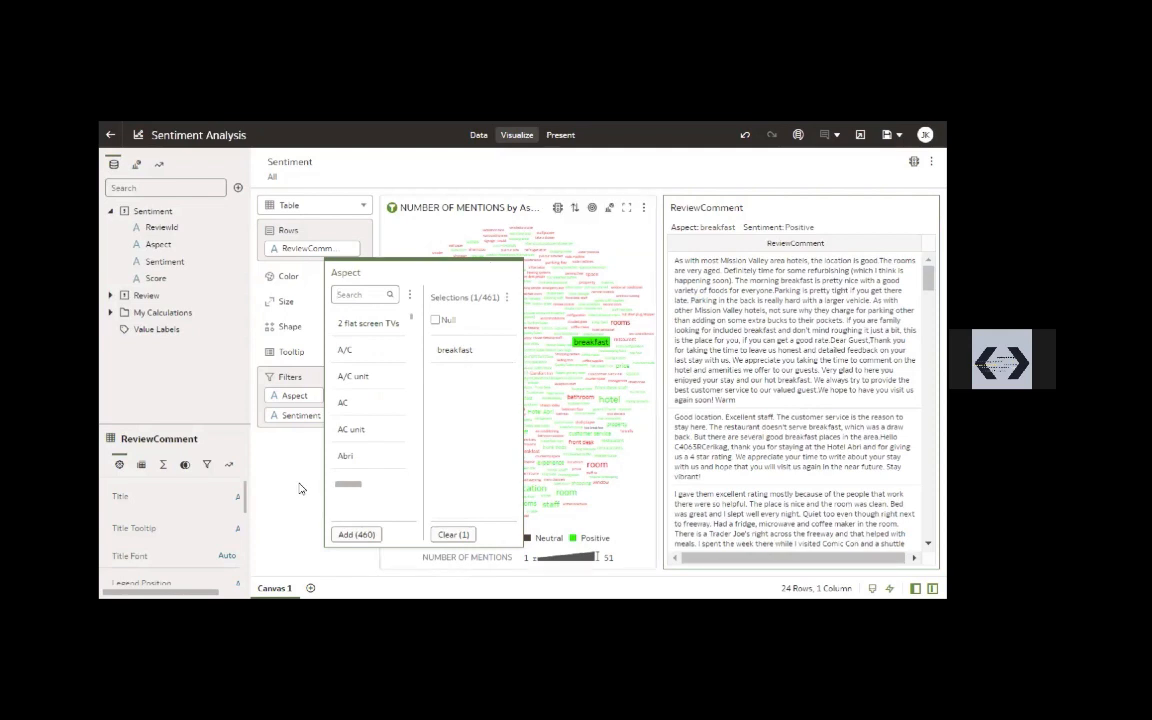
{"action": "right_click", "coordinate": [303, 421]}
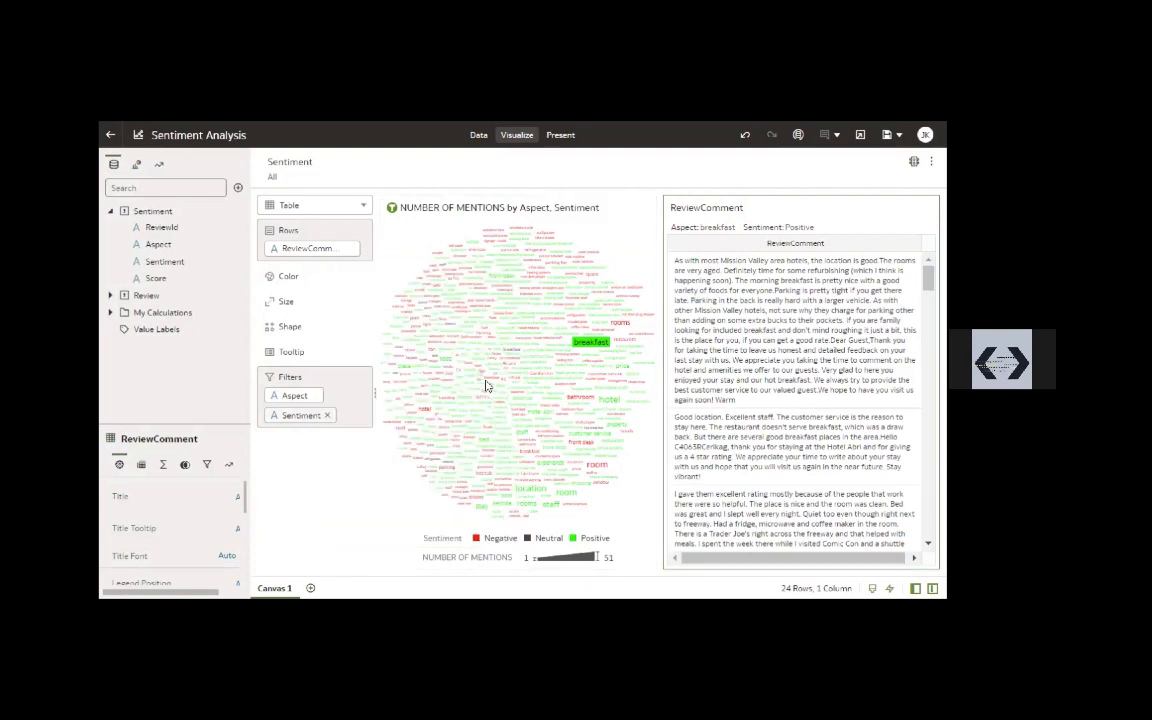
{"action": "left_click", "coordinate": [309, 433]}
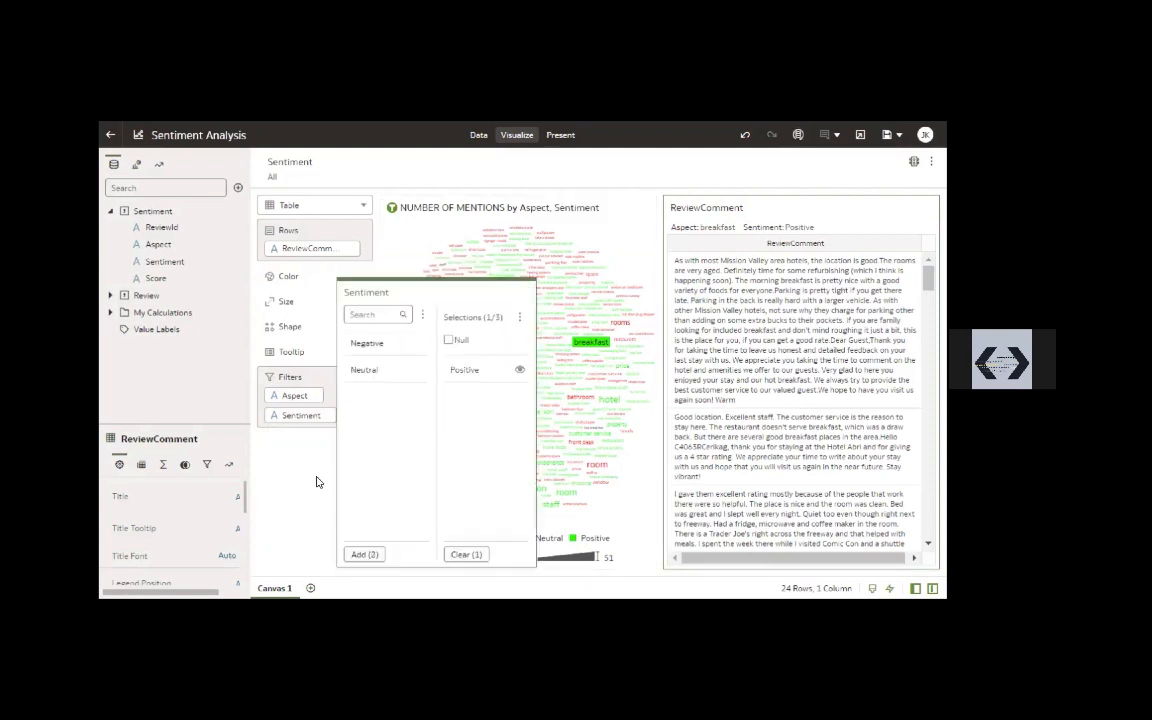
{"action": "left_click", "coordinate": [553, 307]}
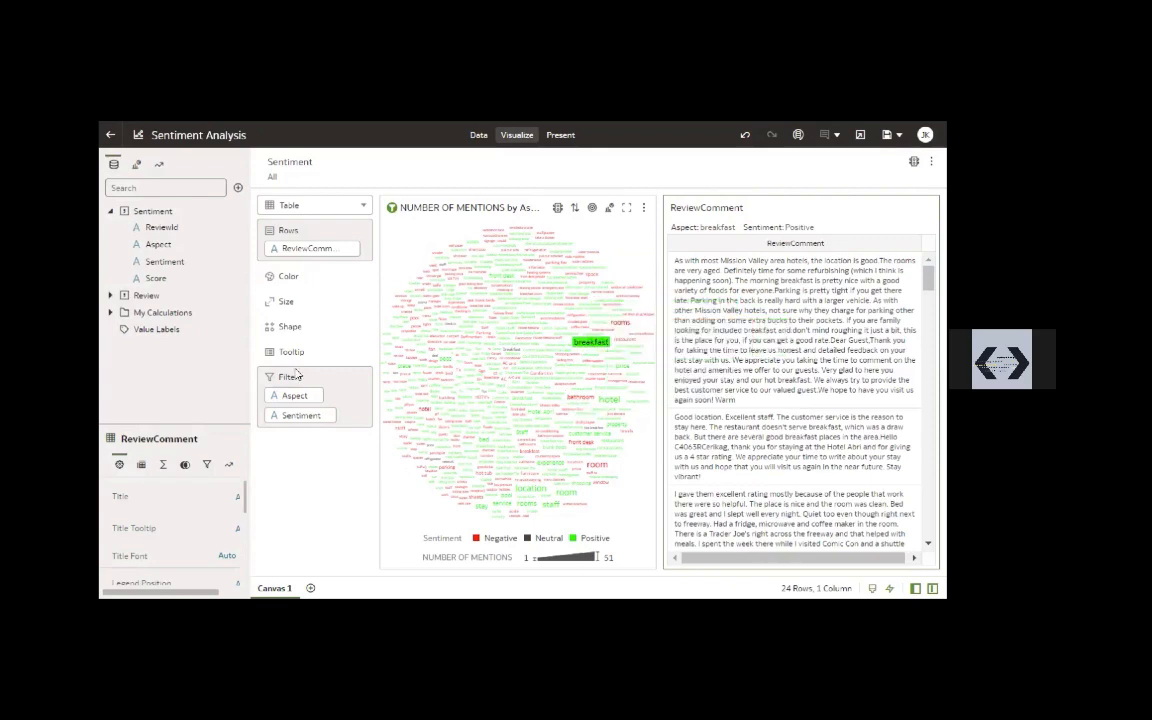
Filter the ReviewComment table by the negative bathroom tag and inspect its Sentiment filter selection and the Aspect filter options
{"action": "left_click", "coordinate": [581, 397]}
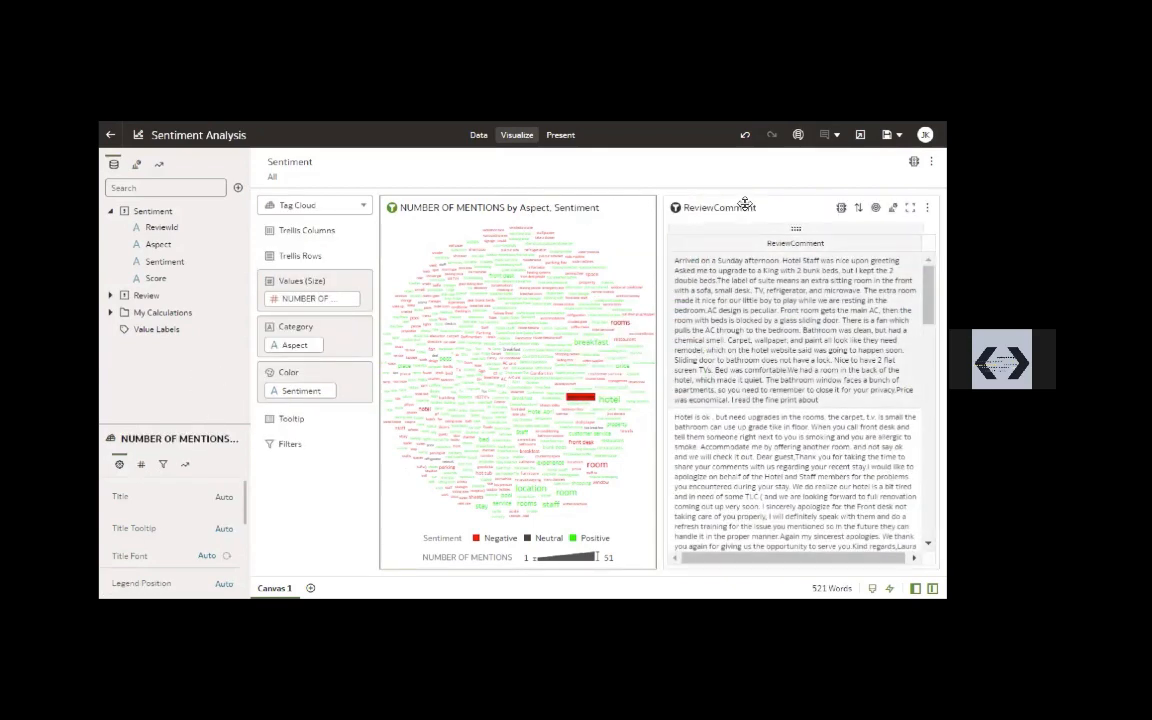
{"action": "right_click", "coordinate": [291, 419]}
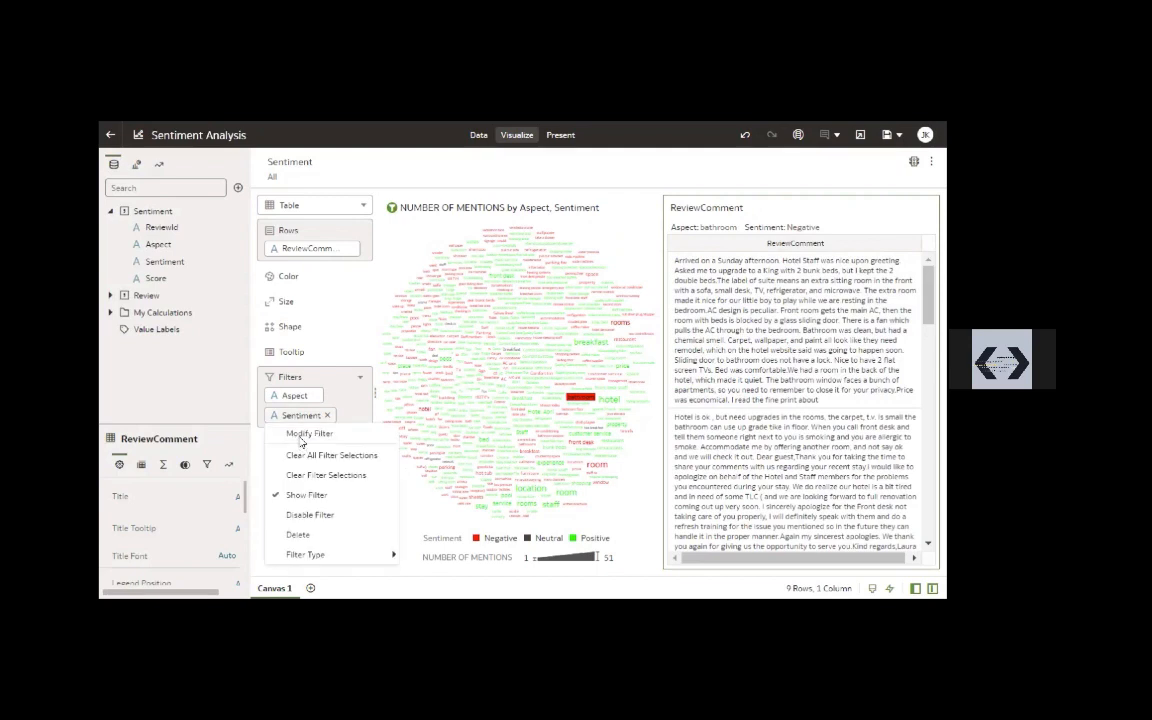
{"action": "left_click", "coordinate": [310, 434]}
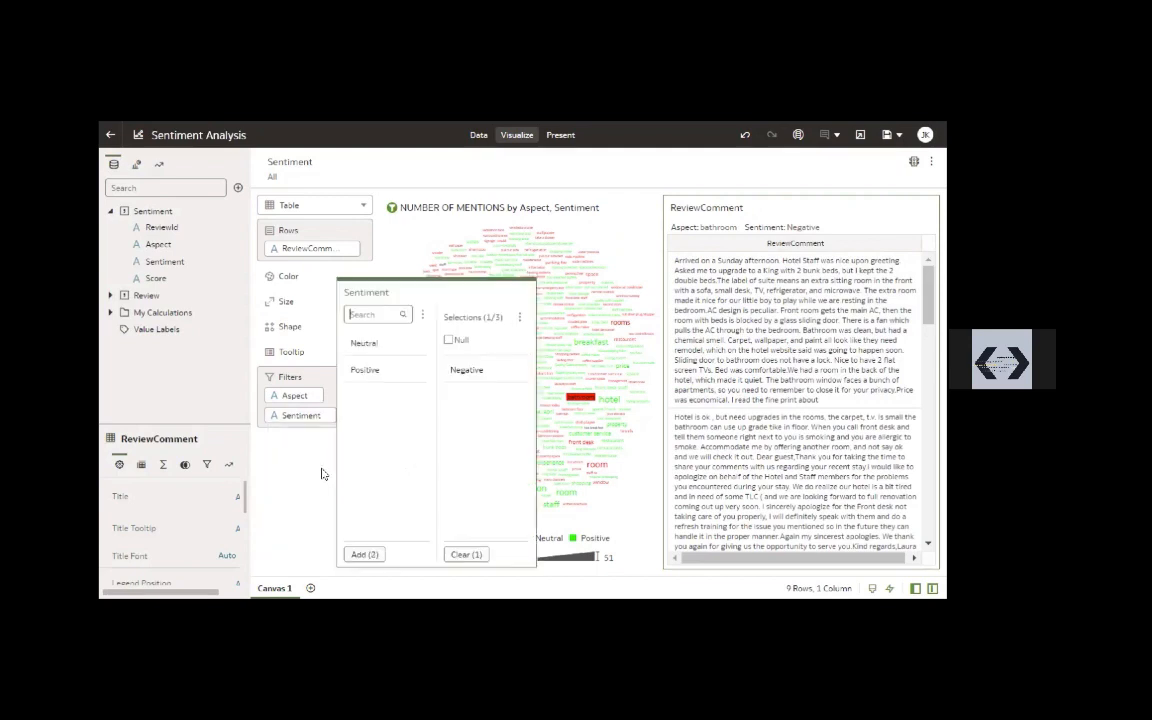
{"action": "left_click", "coordinate": [346, 570]}
{"action": "right_click", "coordinate": [300, 396]}
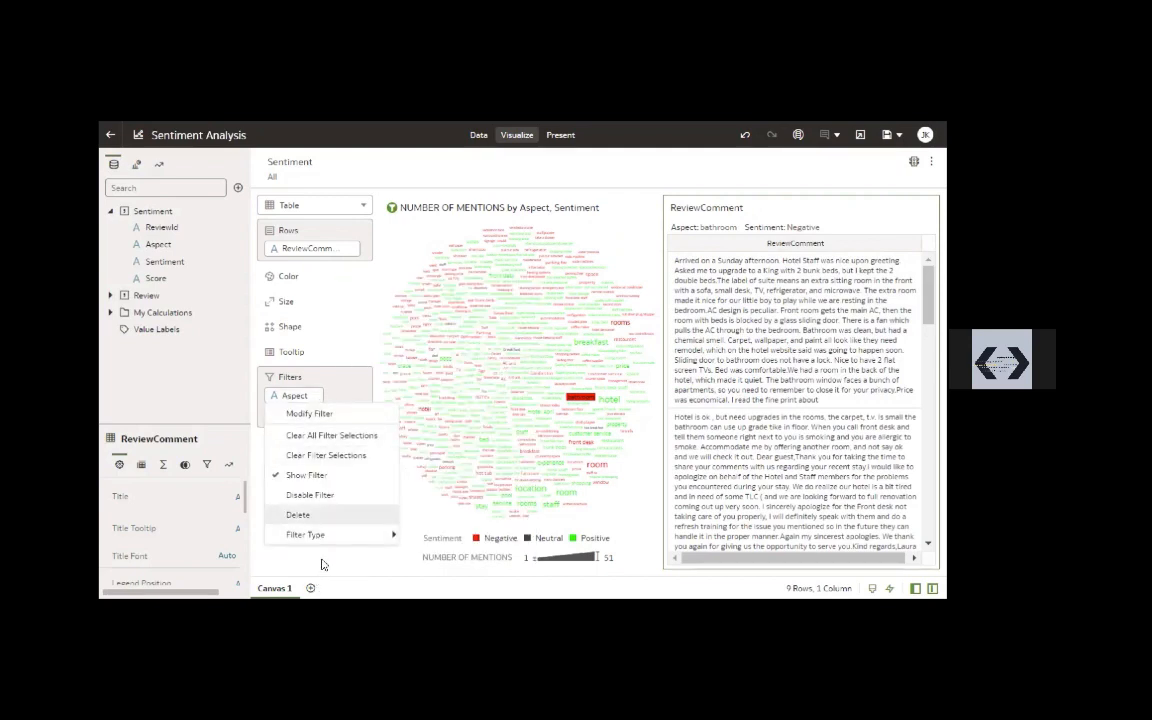
{"action": "left_click", "coordinate": [322, 565]}
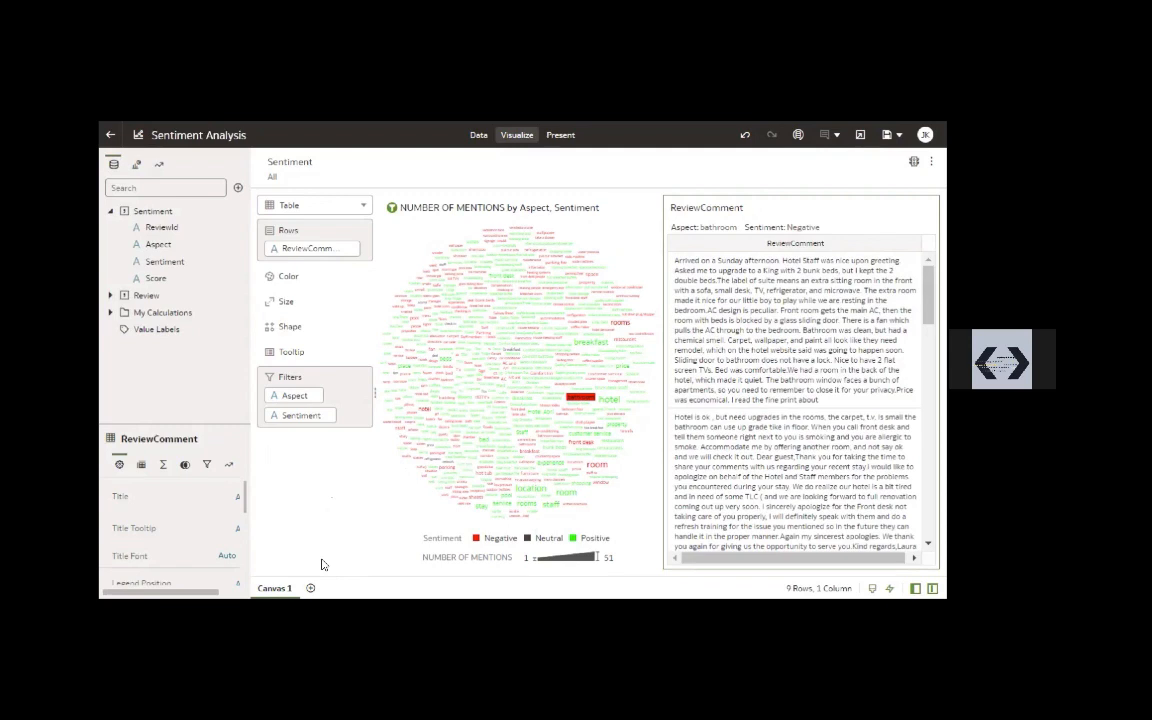